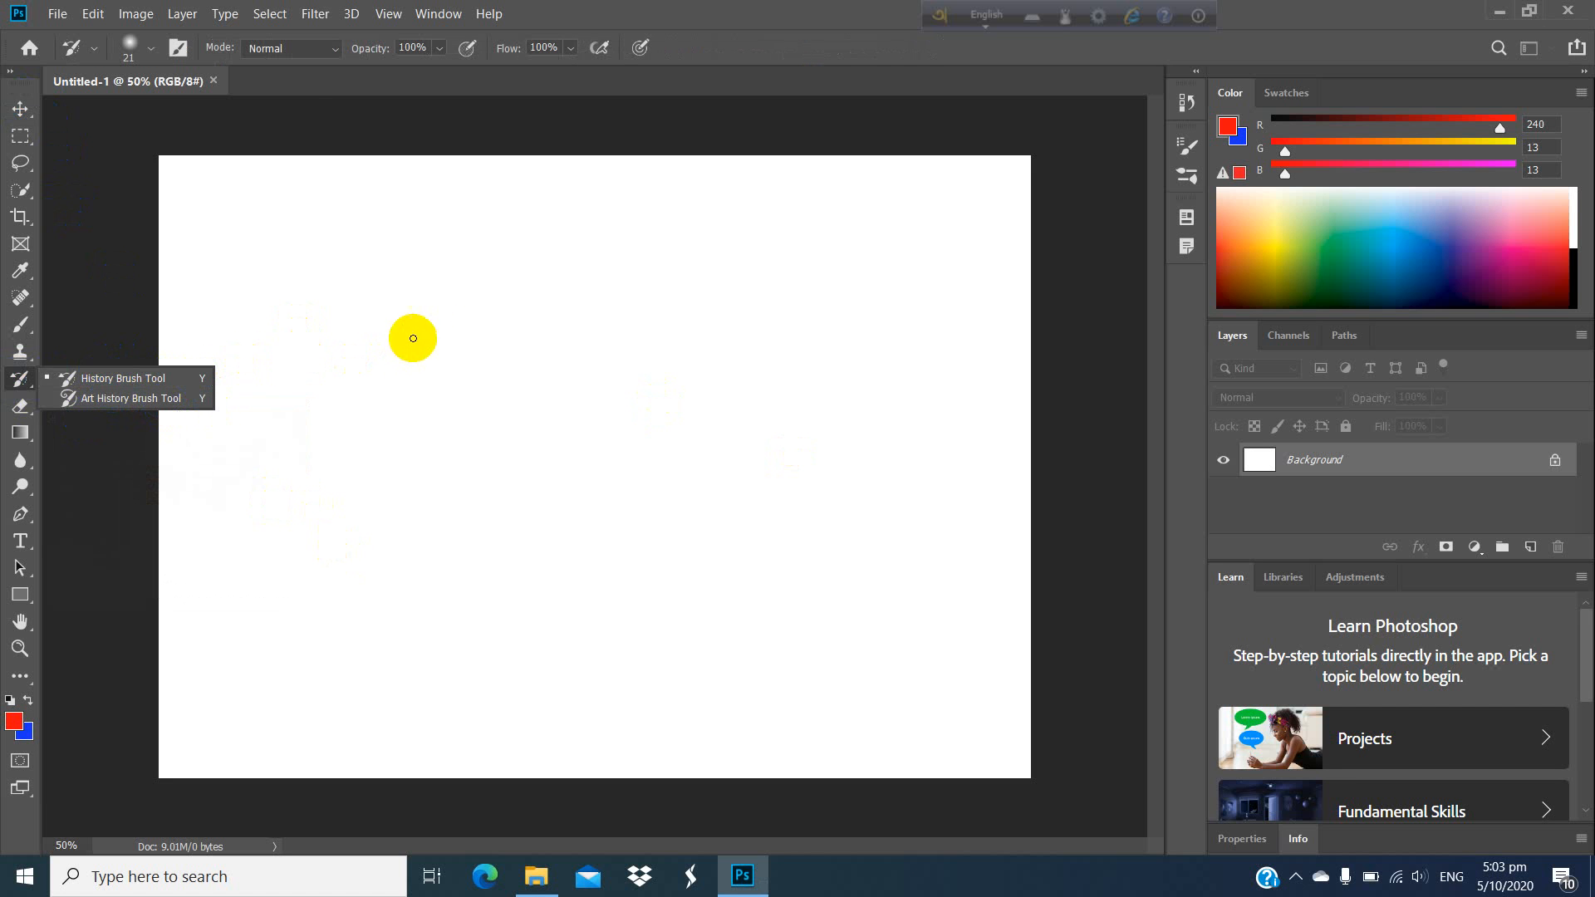
Step: Open the doll picture images (10) from the Image photoshop folder
click(67, 17)
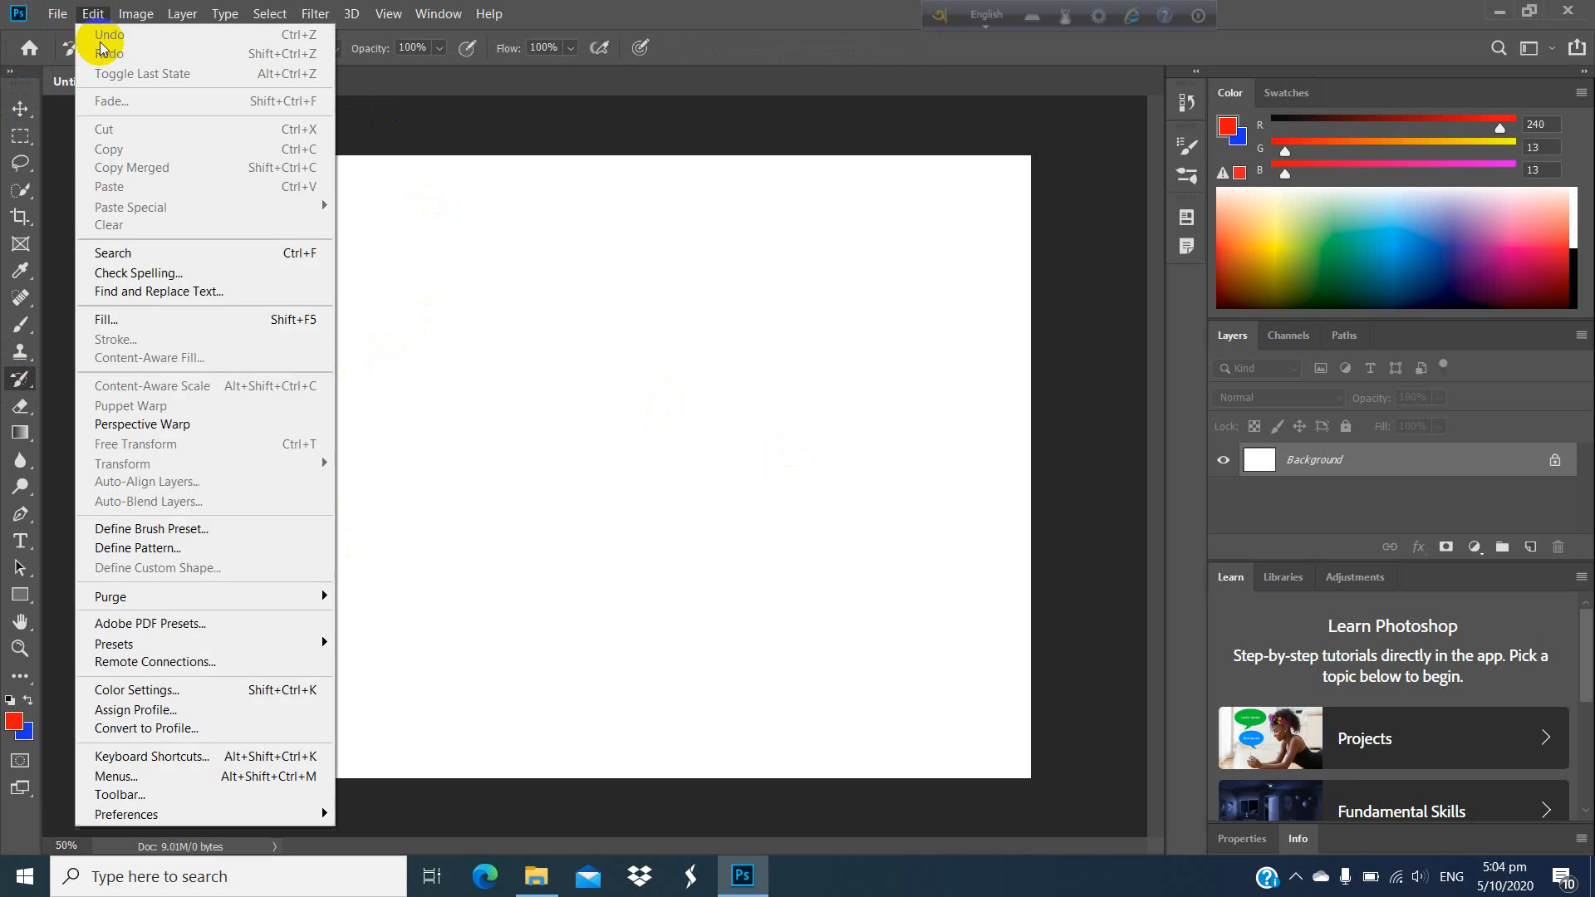
click(74, 55)
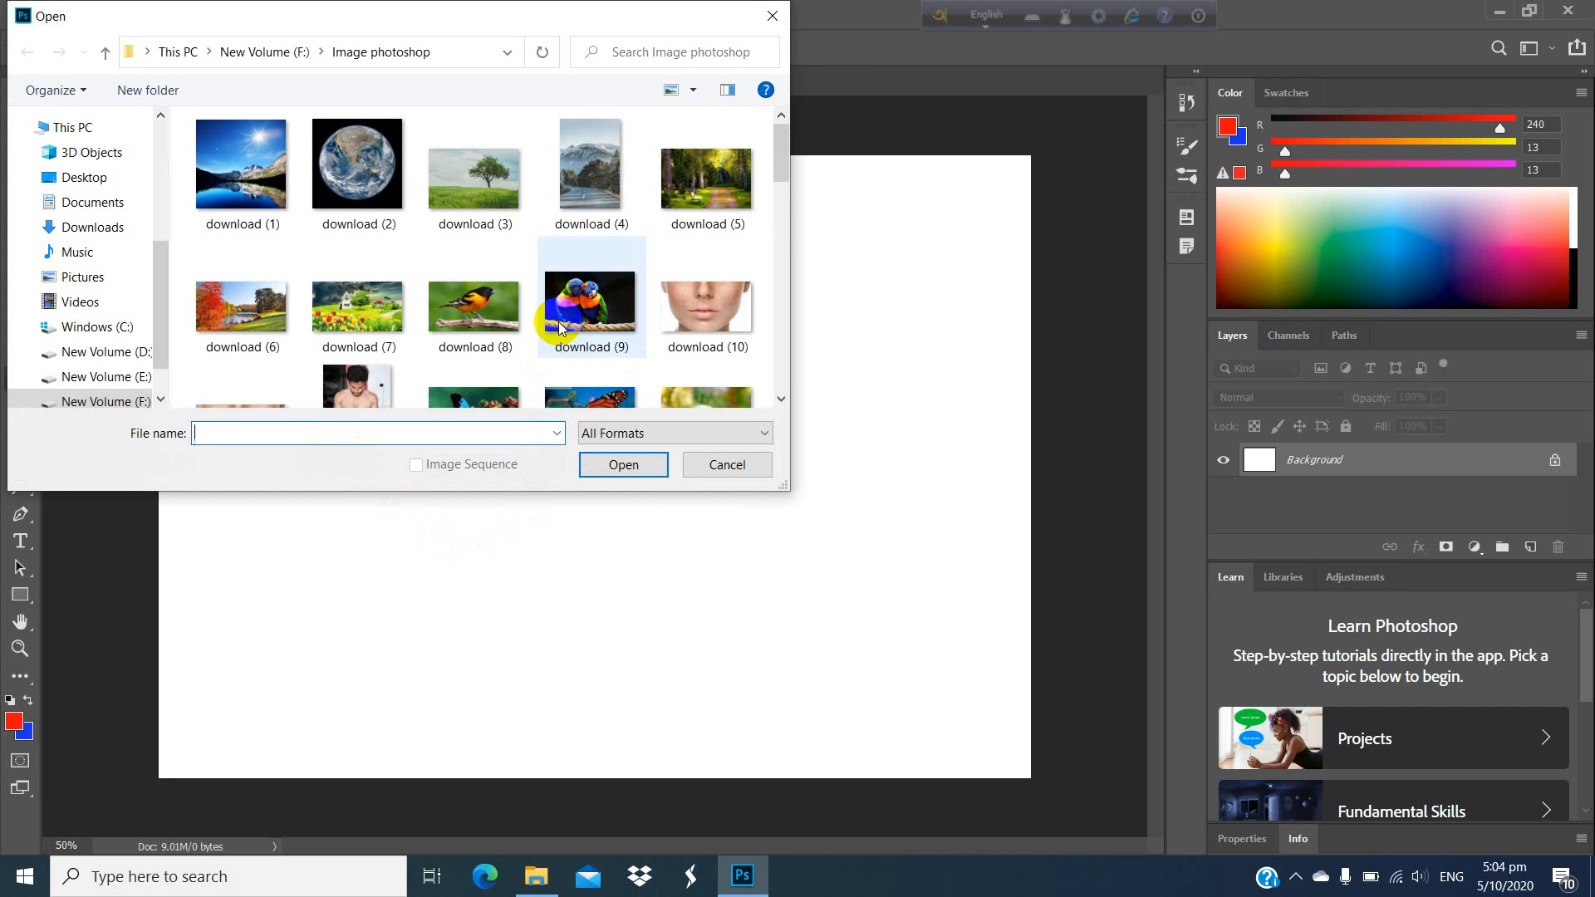
scroll(555, 332, down, 1)
scroll(532, 332, down, 2)
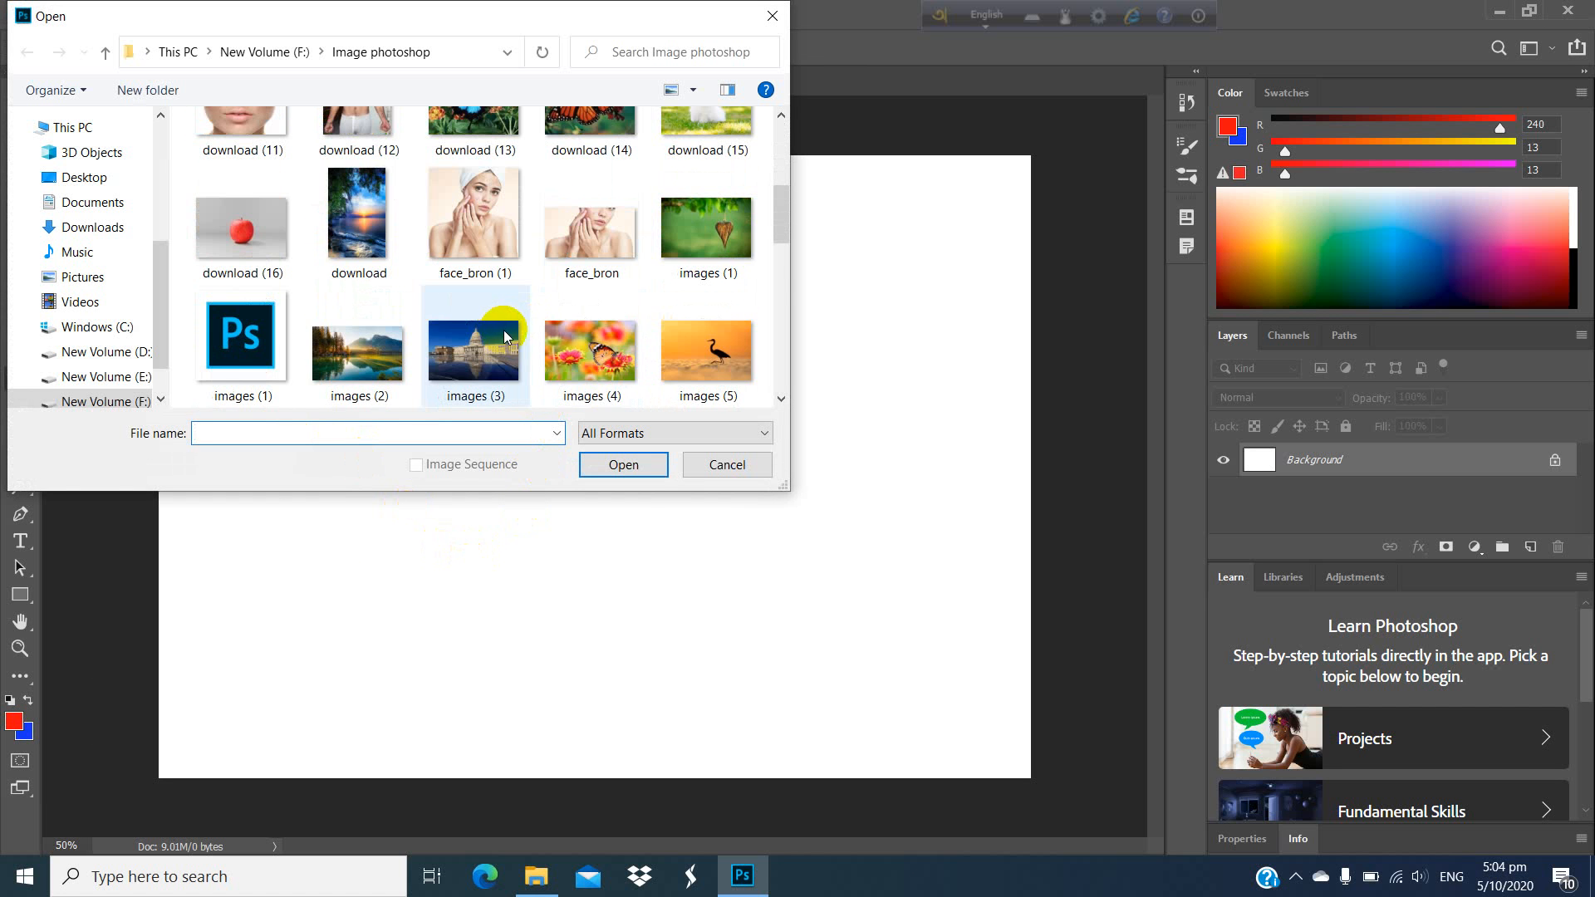
scroll(507, 279, down, 2)
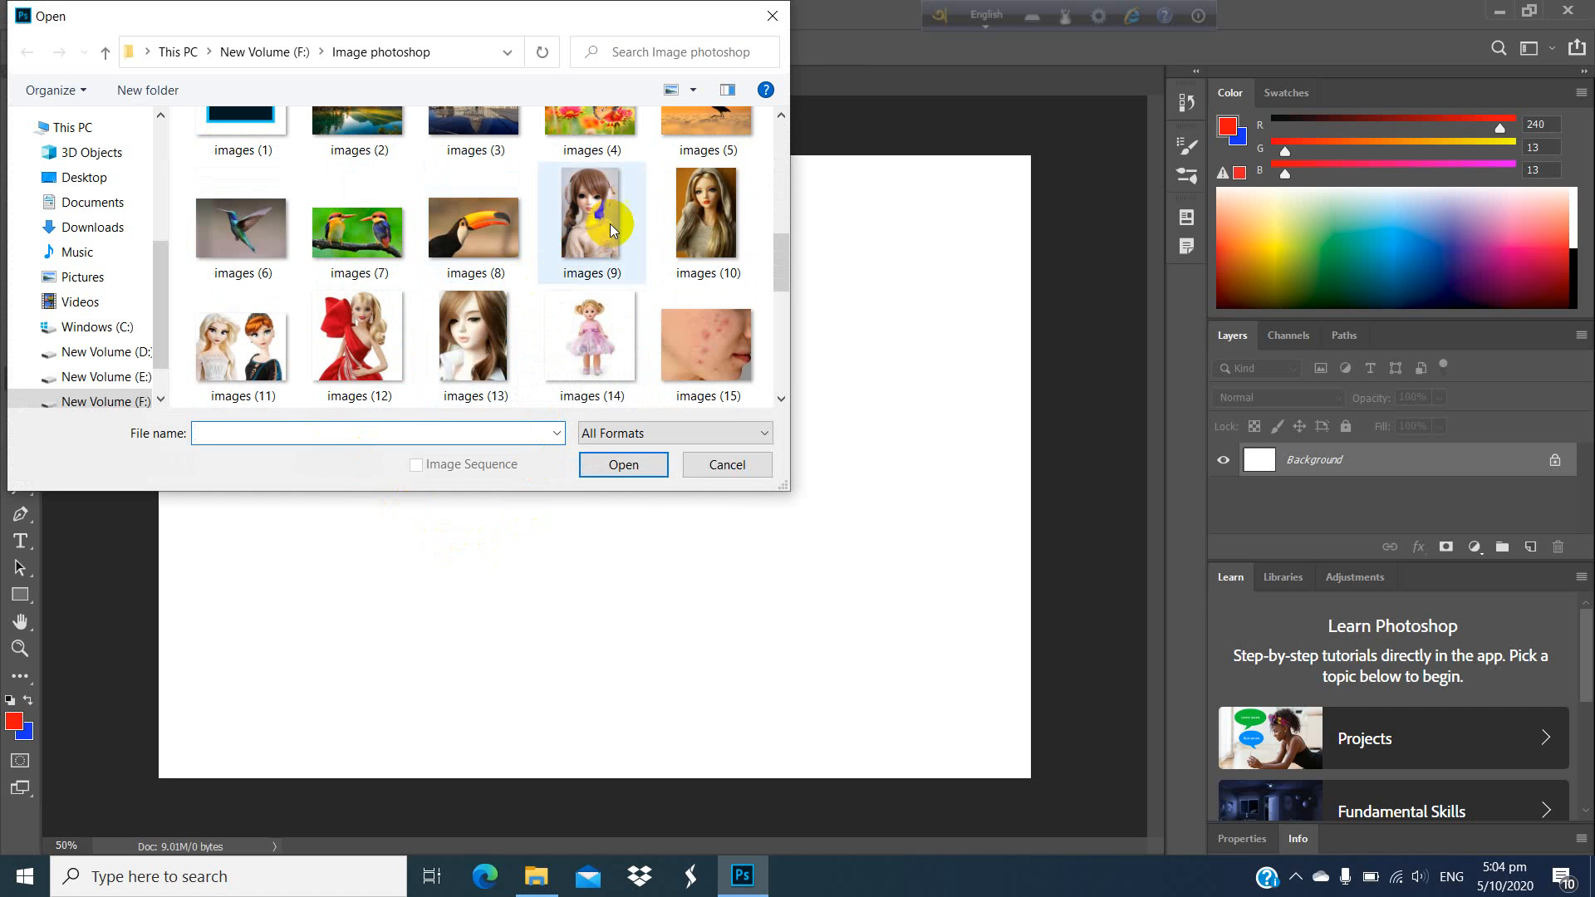
click(689, 233)
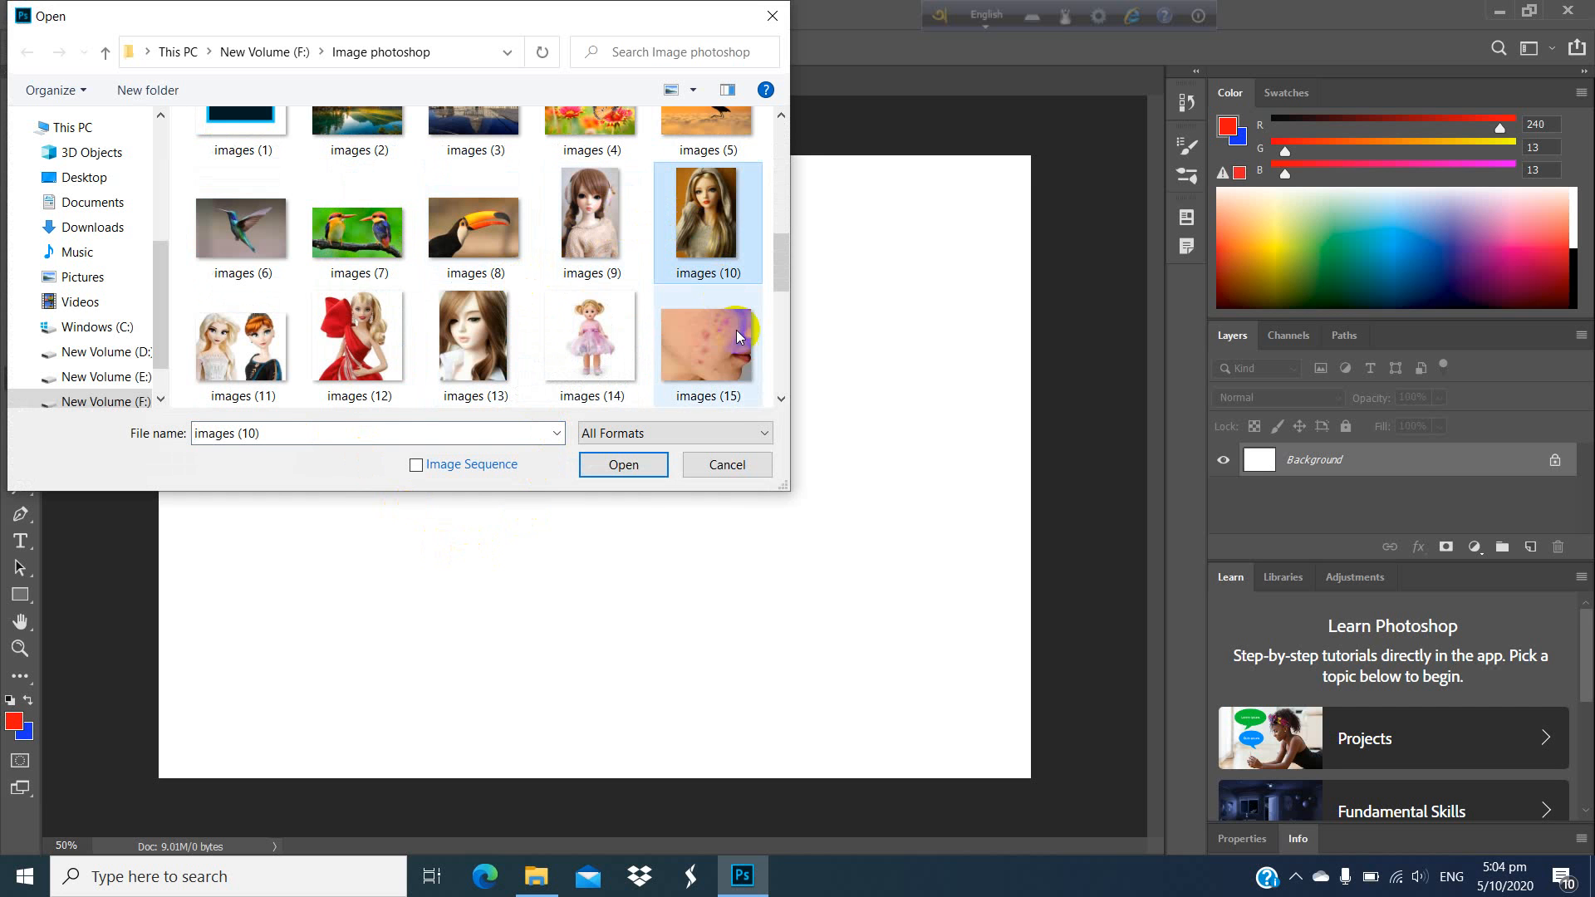
click(649, 466)
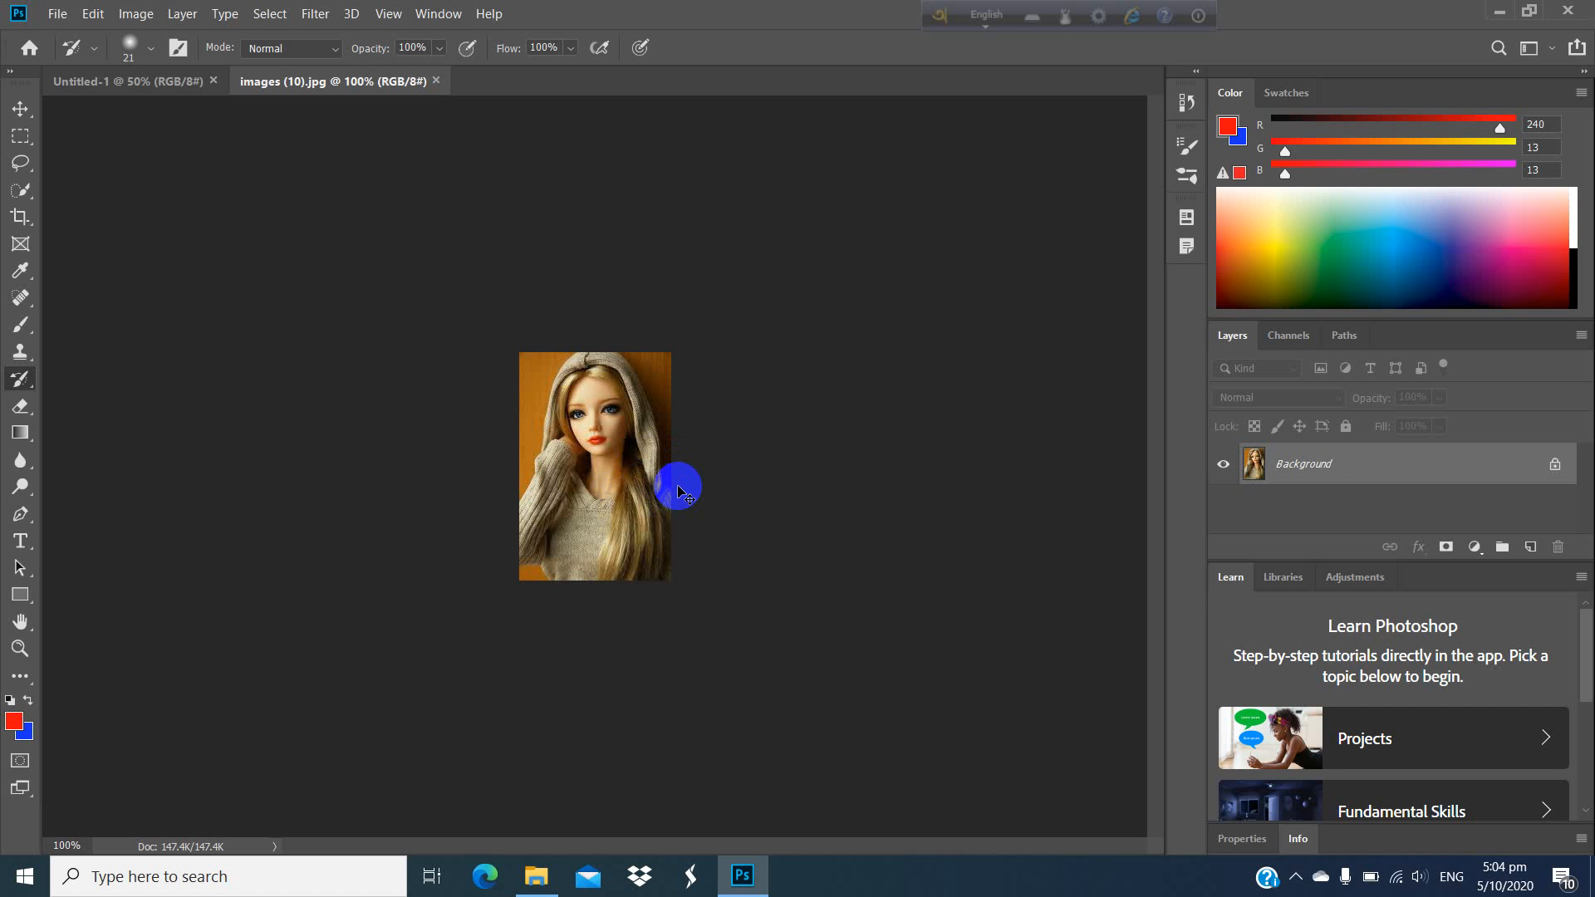
Step: Using the Clone Stamp Tool, sample the doll's eye on the picture's right side and stamp a copy on each cheek beside the lips
key(ctrl+minus)
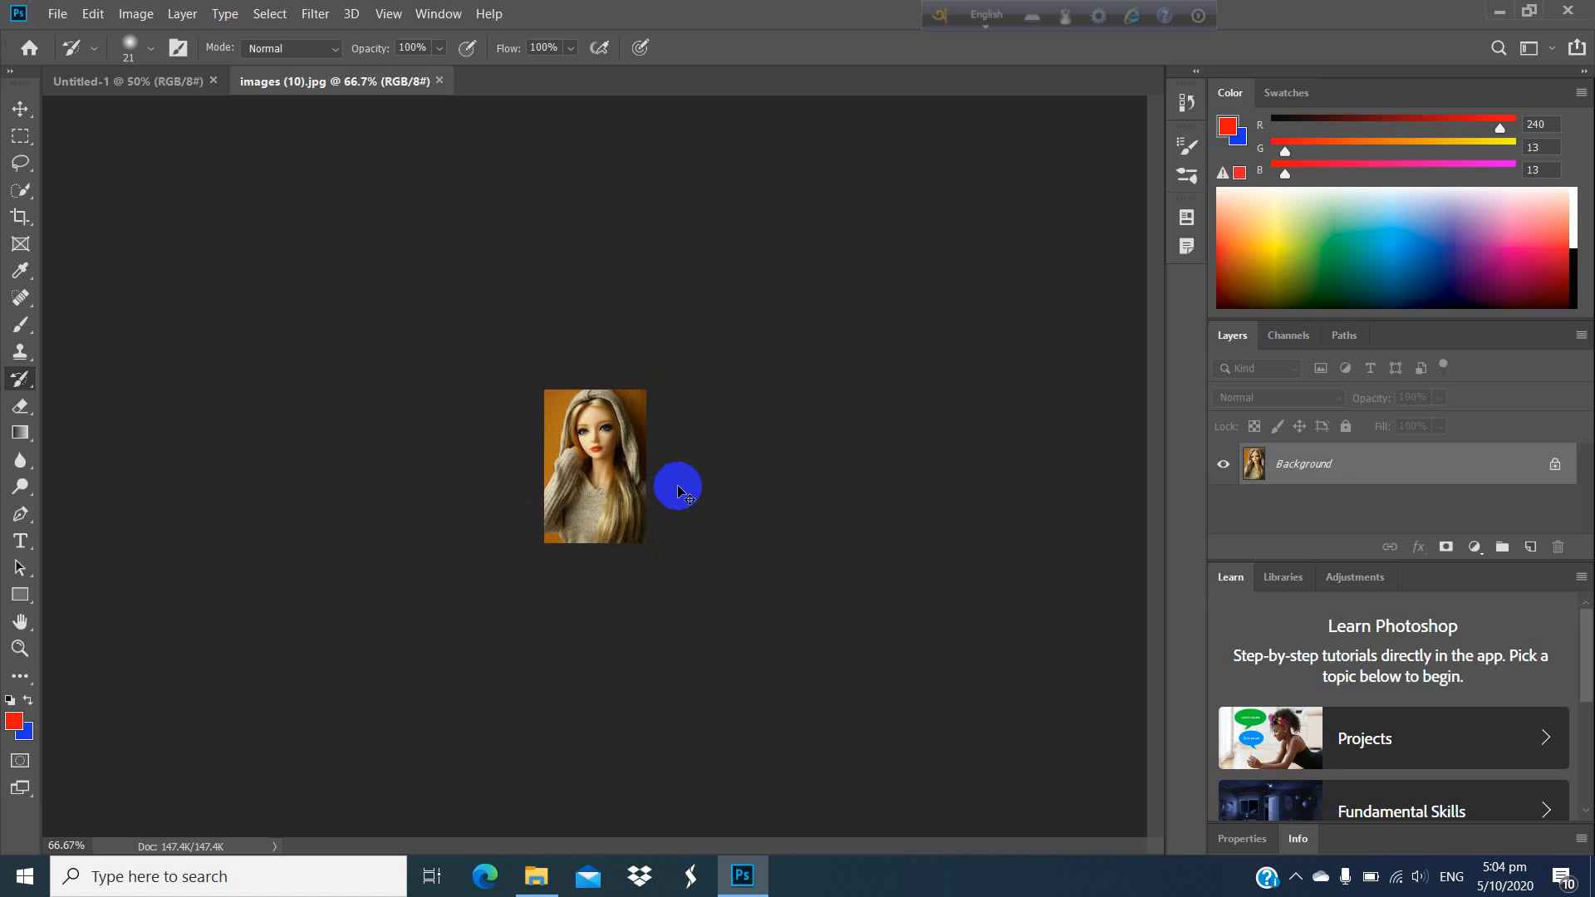
key(ctrl+plus)
key(ctrl+plus)
key(ctrl+plus)
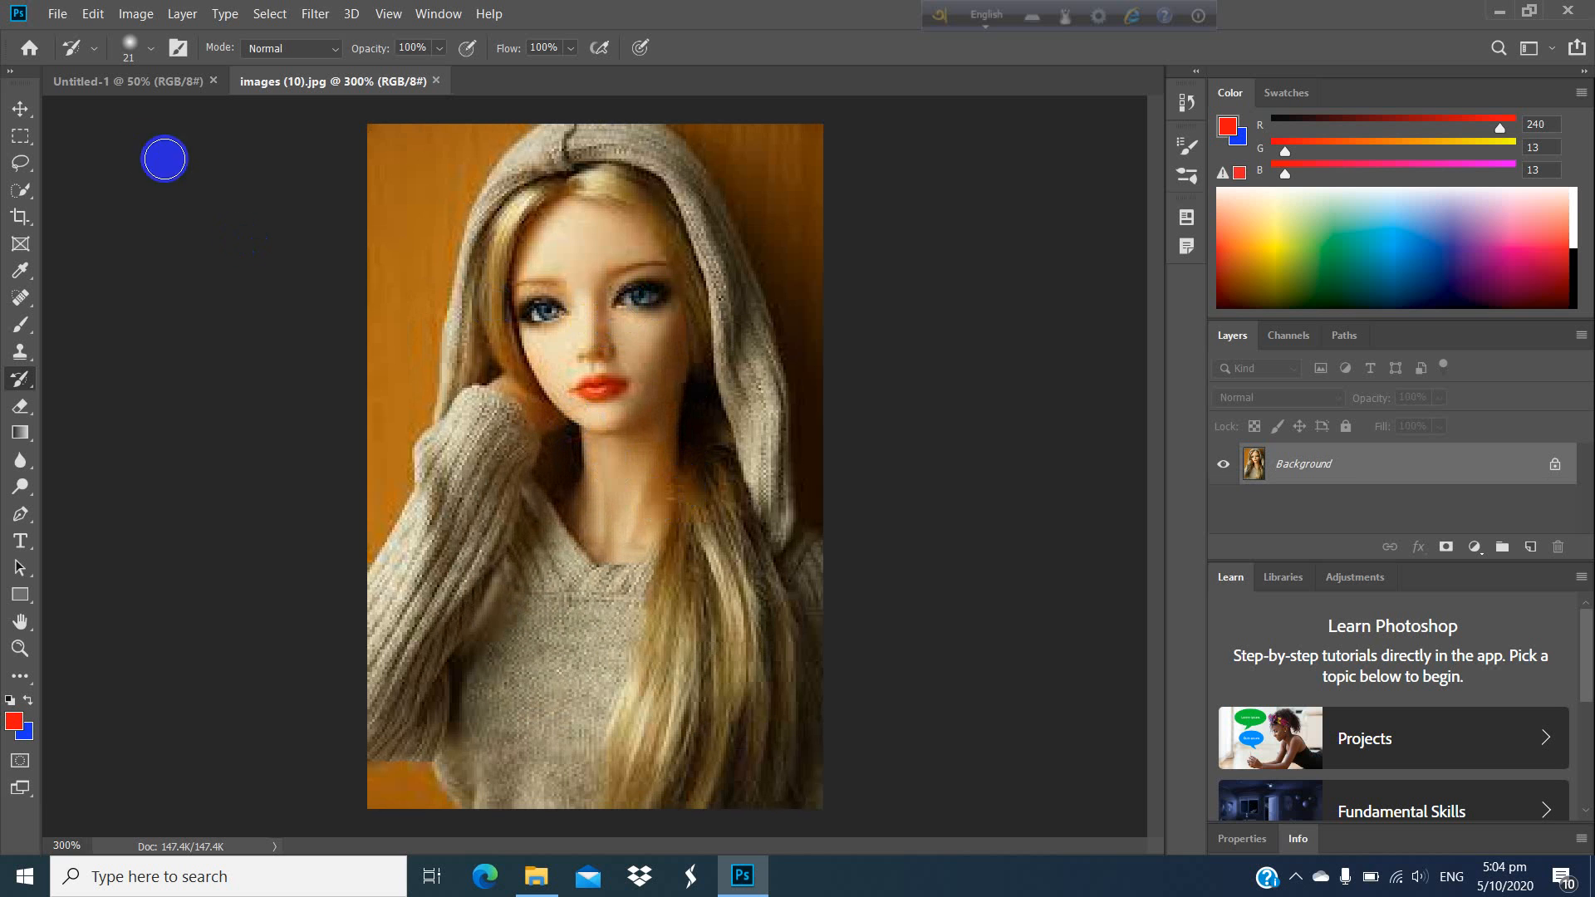
click(20, 108)
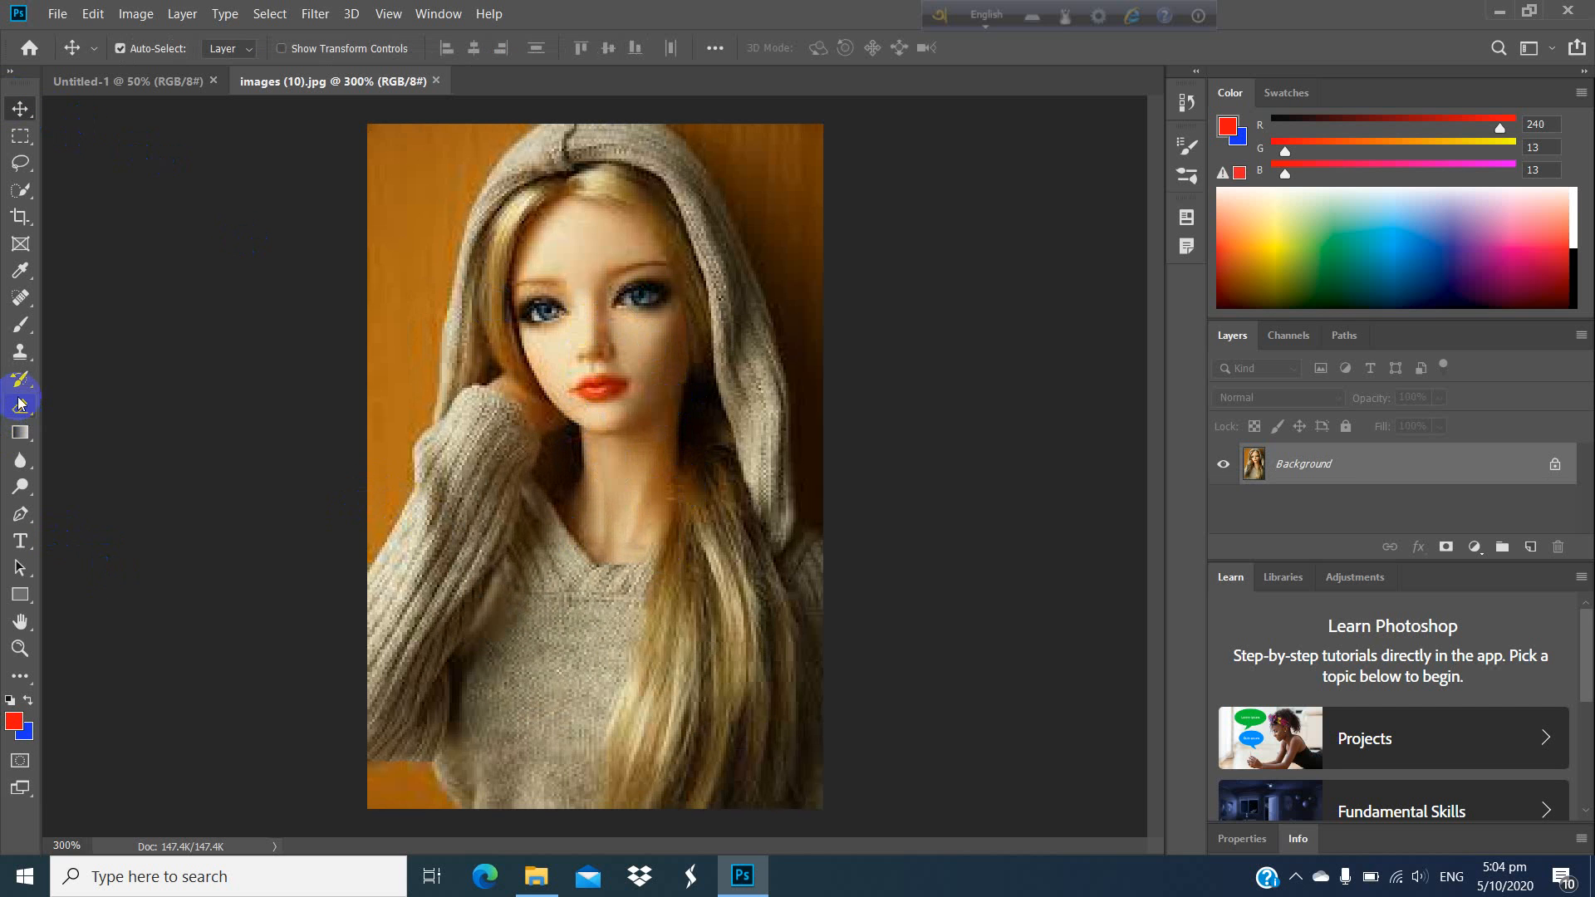
click(20, 355)
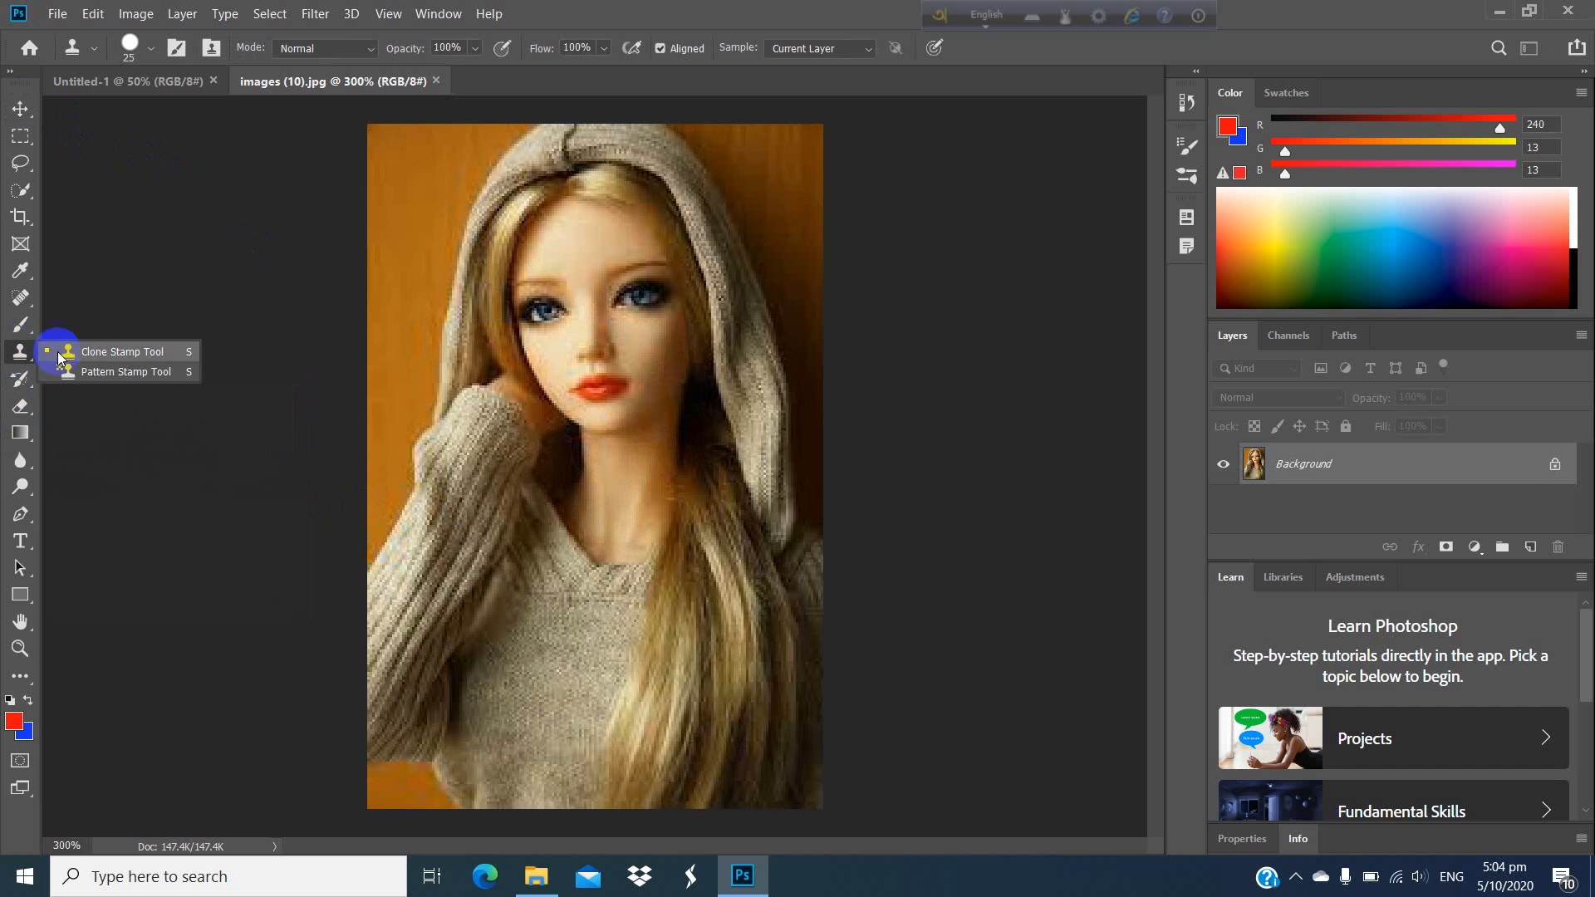
click(118, 352)
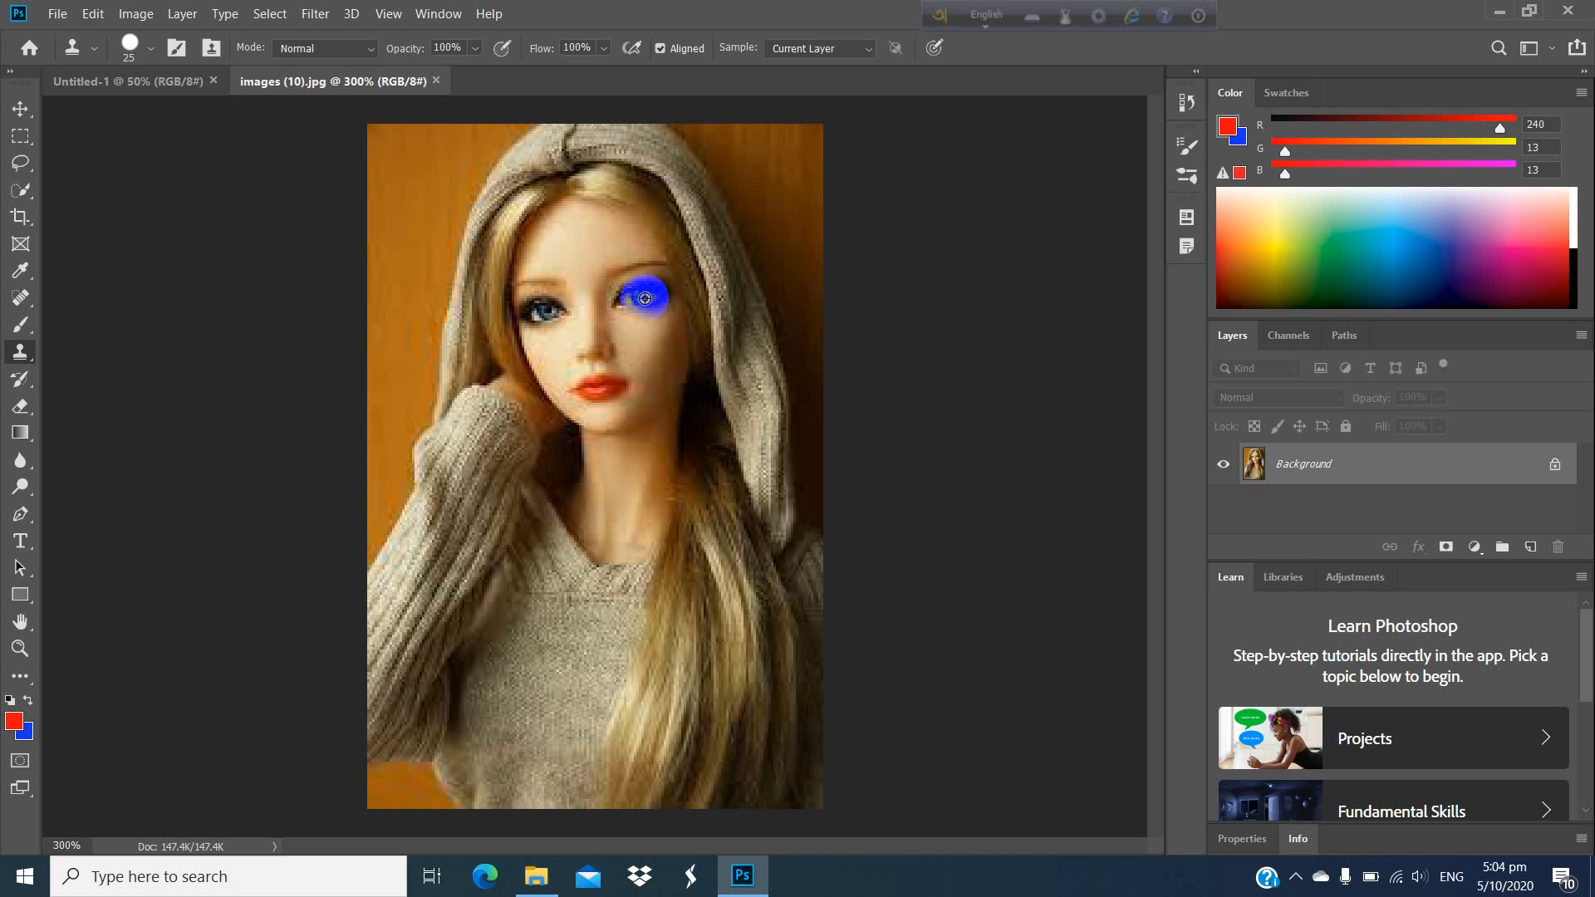
alt+click(644, 298)
mouse_move(662, 354)
mouse_down()
mouse_move(669, 339)
mouse_move(670, 356)
mouse_up()
click(508, 390)
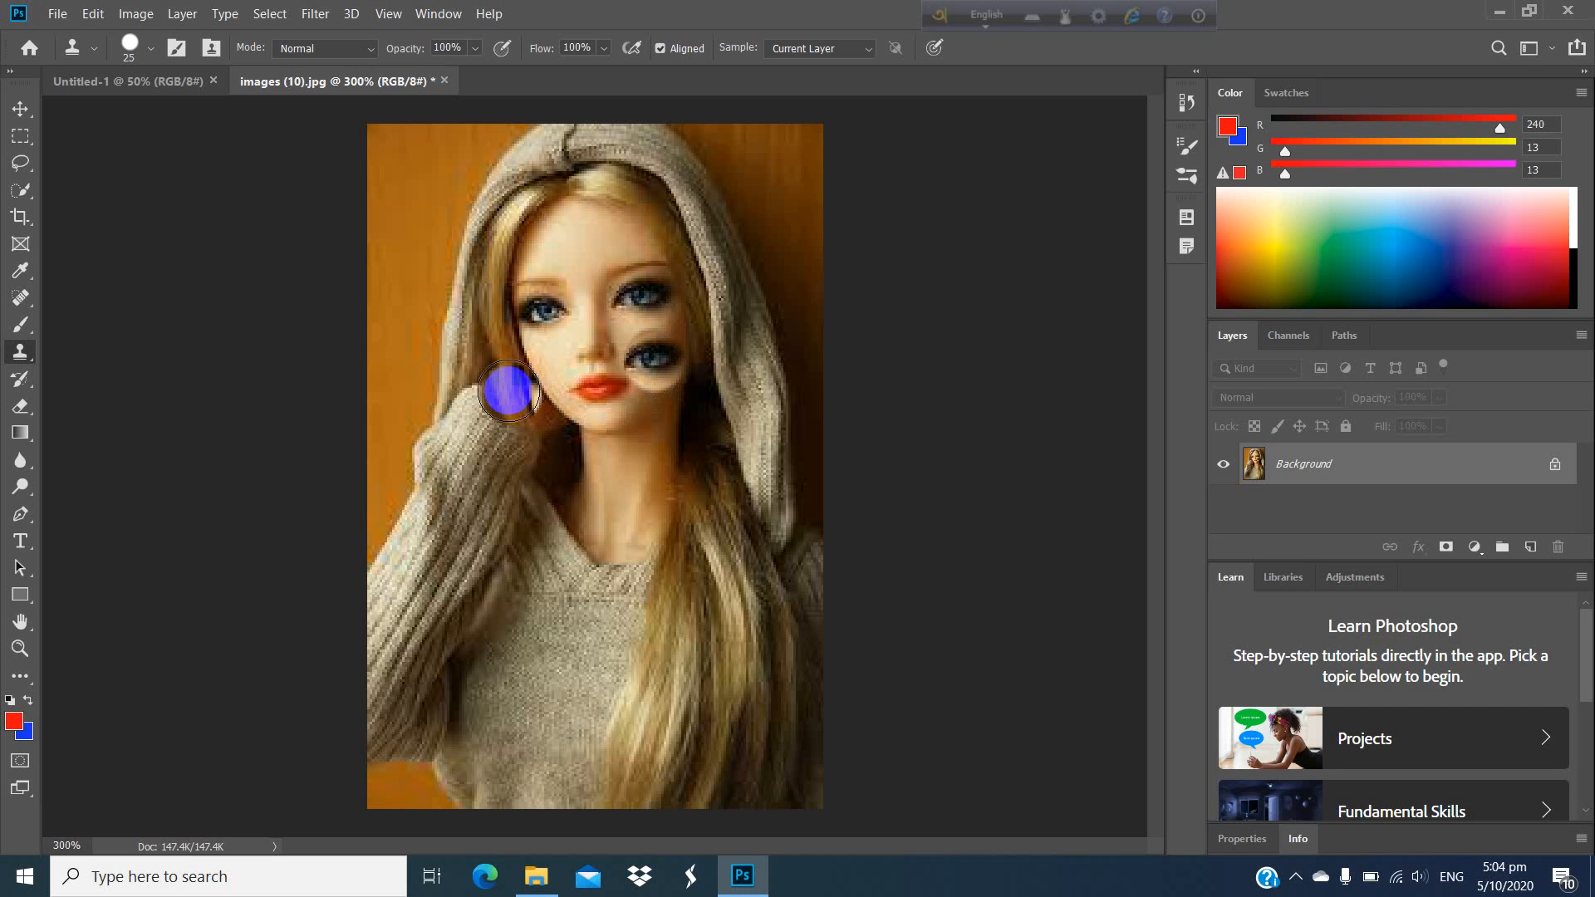
click(548, 373)
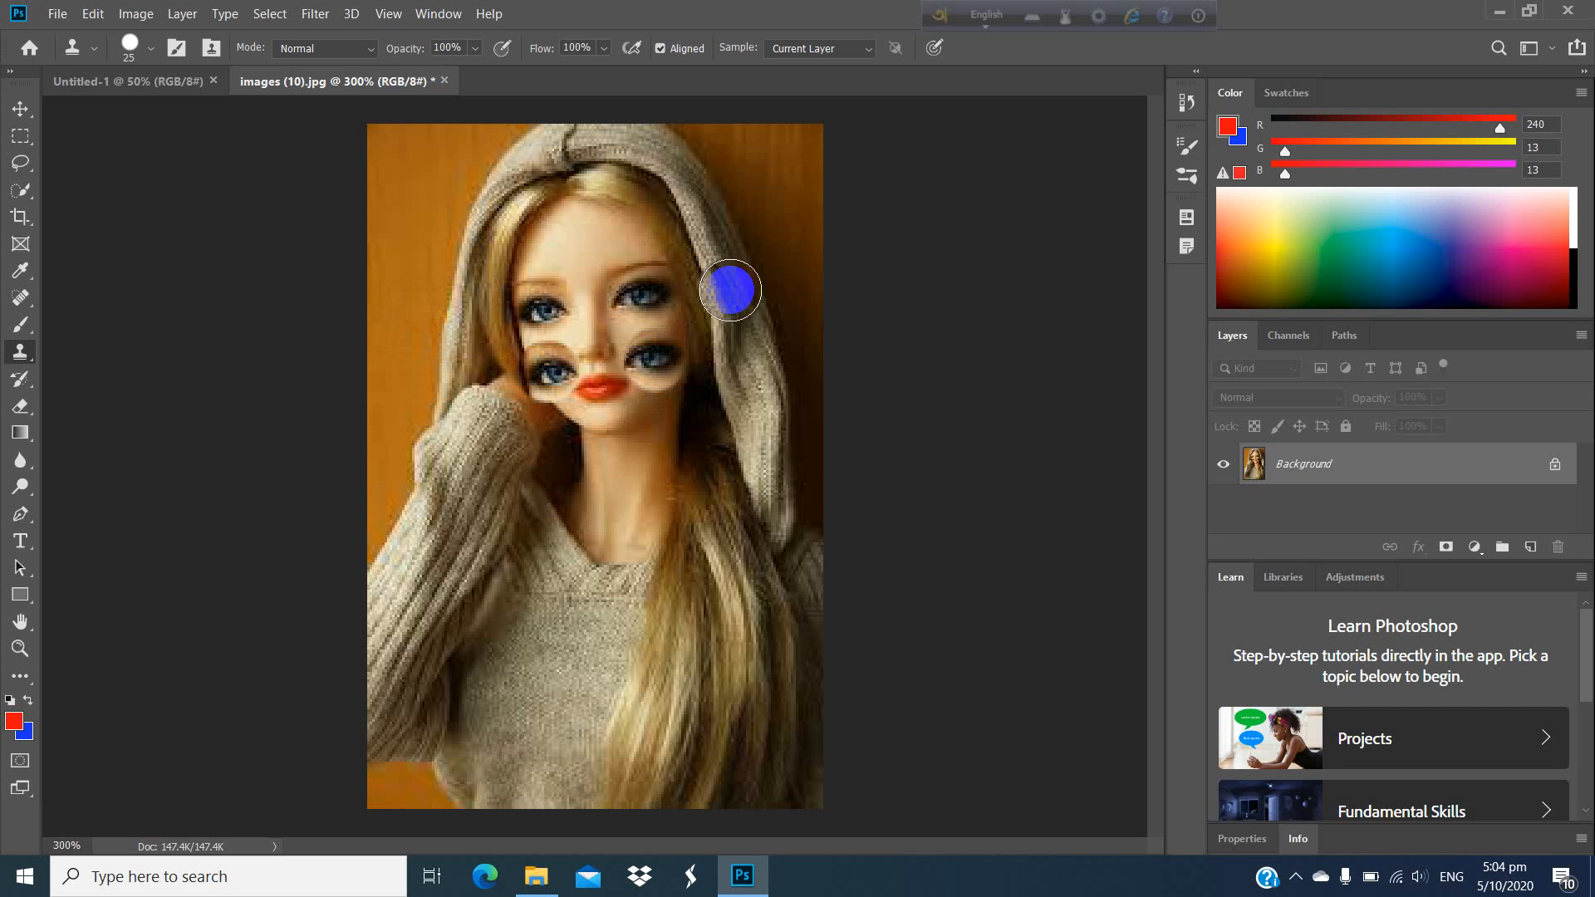
Step: Sample the same eye again and stamp four copies in a column down the orange background beside the hood
alt+click(638, 297)
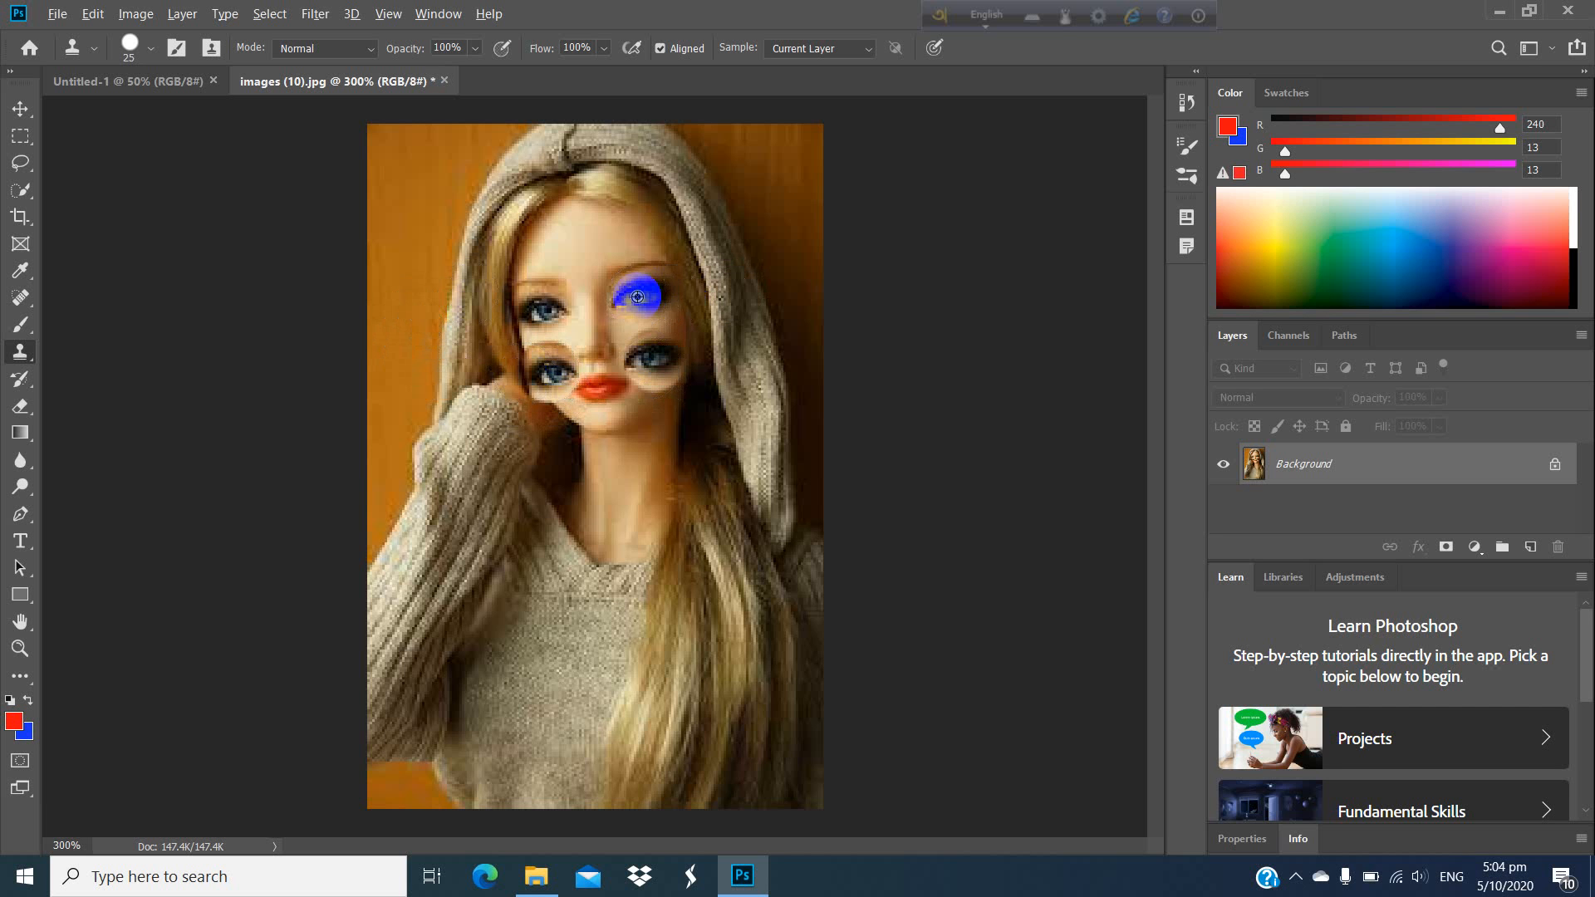
click(407, 231)
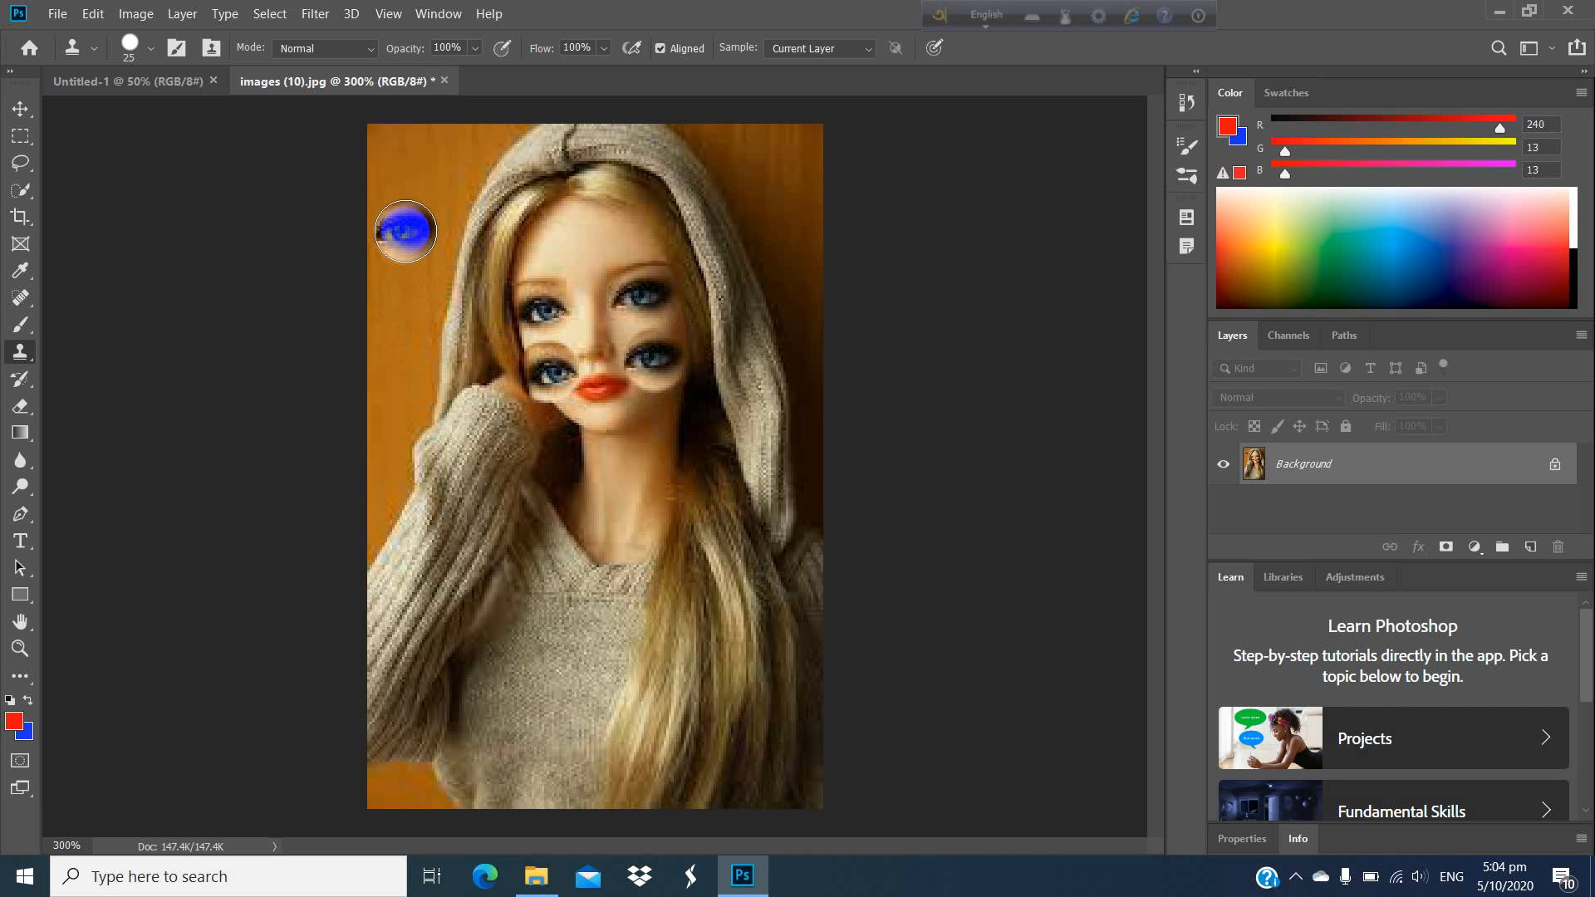
click(411, 301)
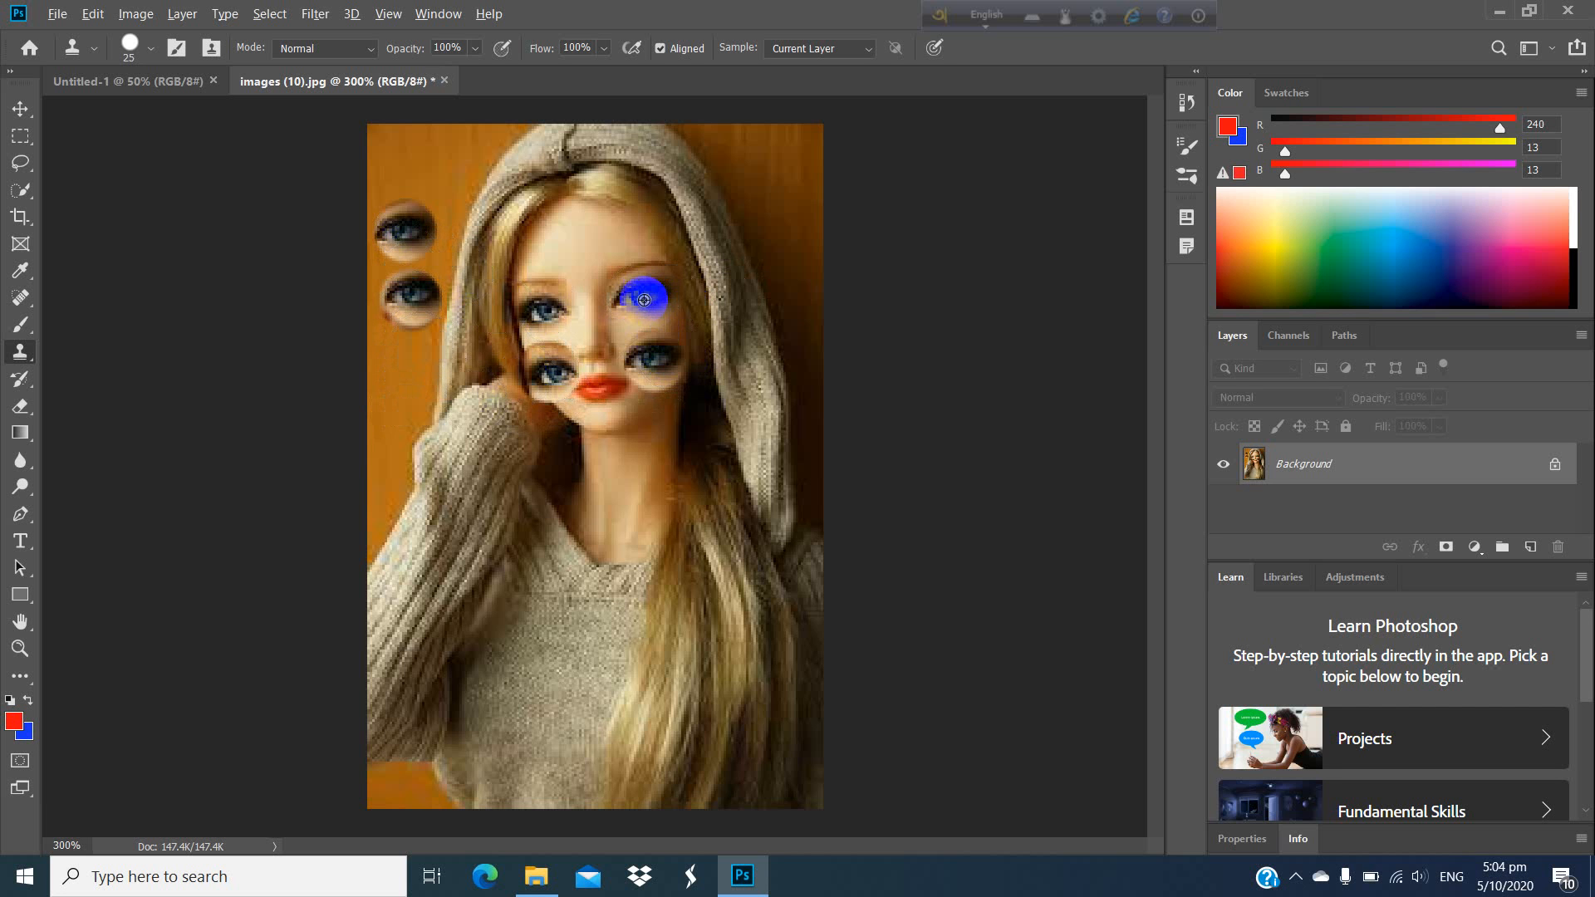
click(410, 363)
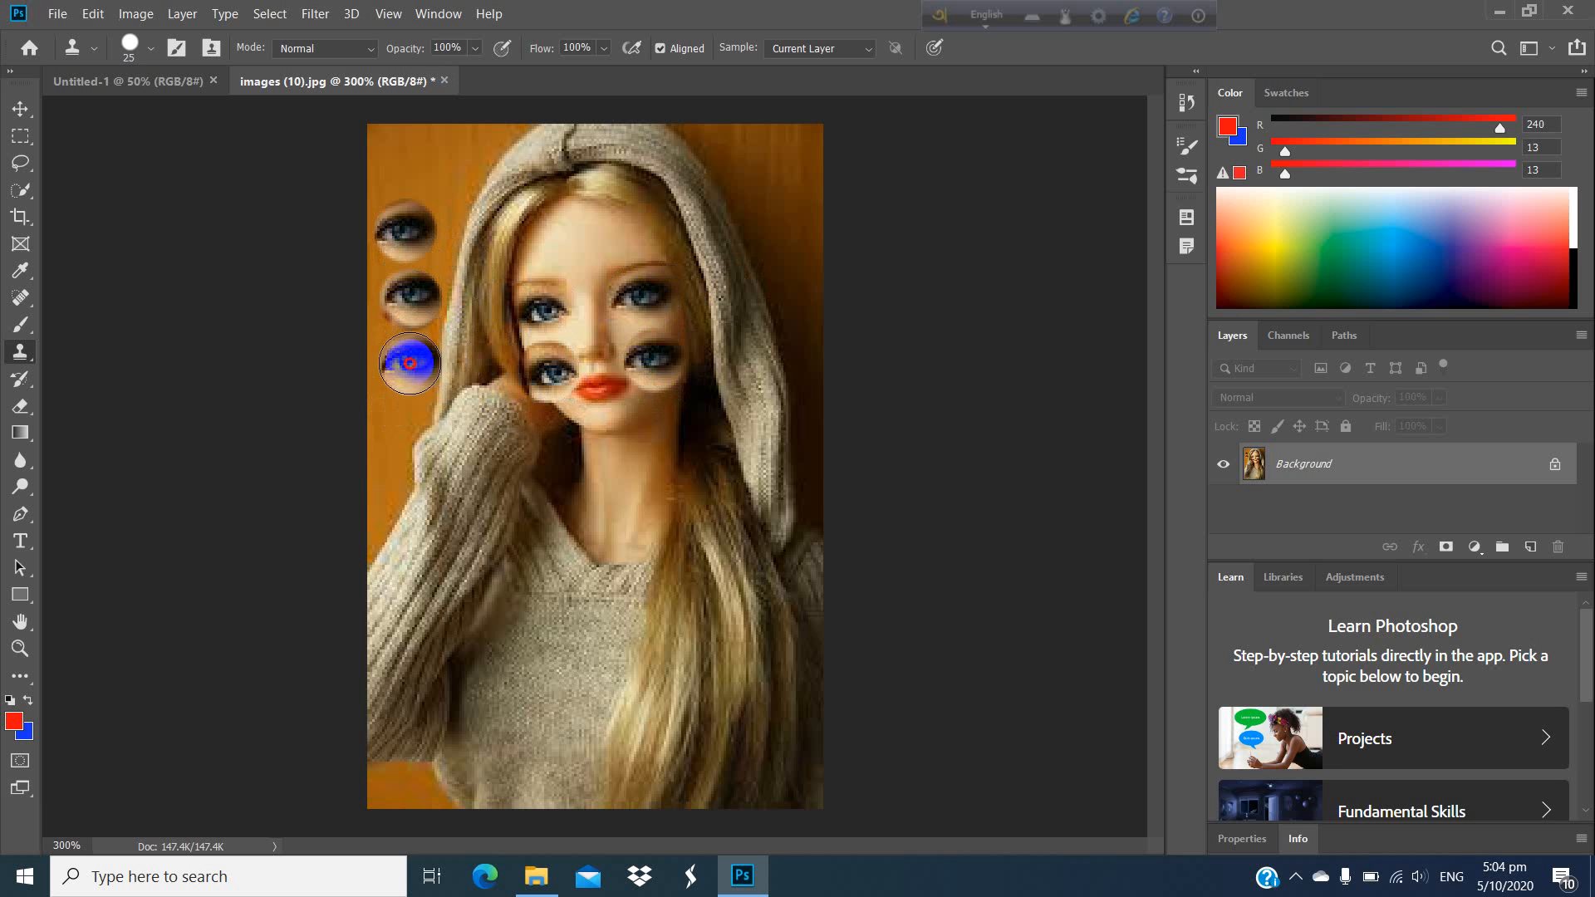
click(418, 420)
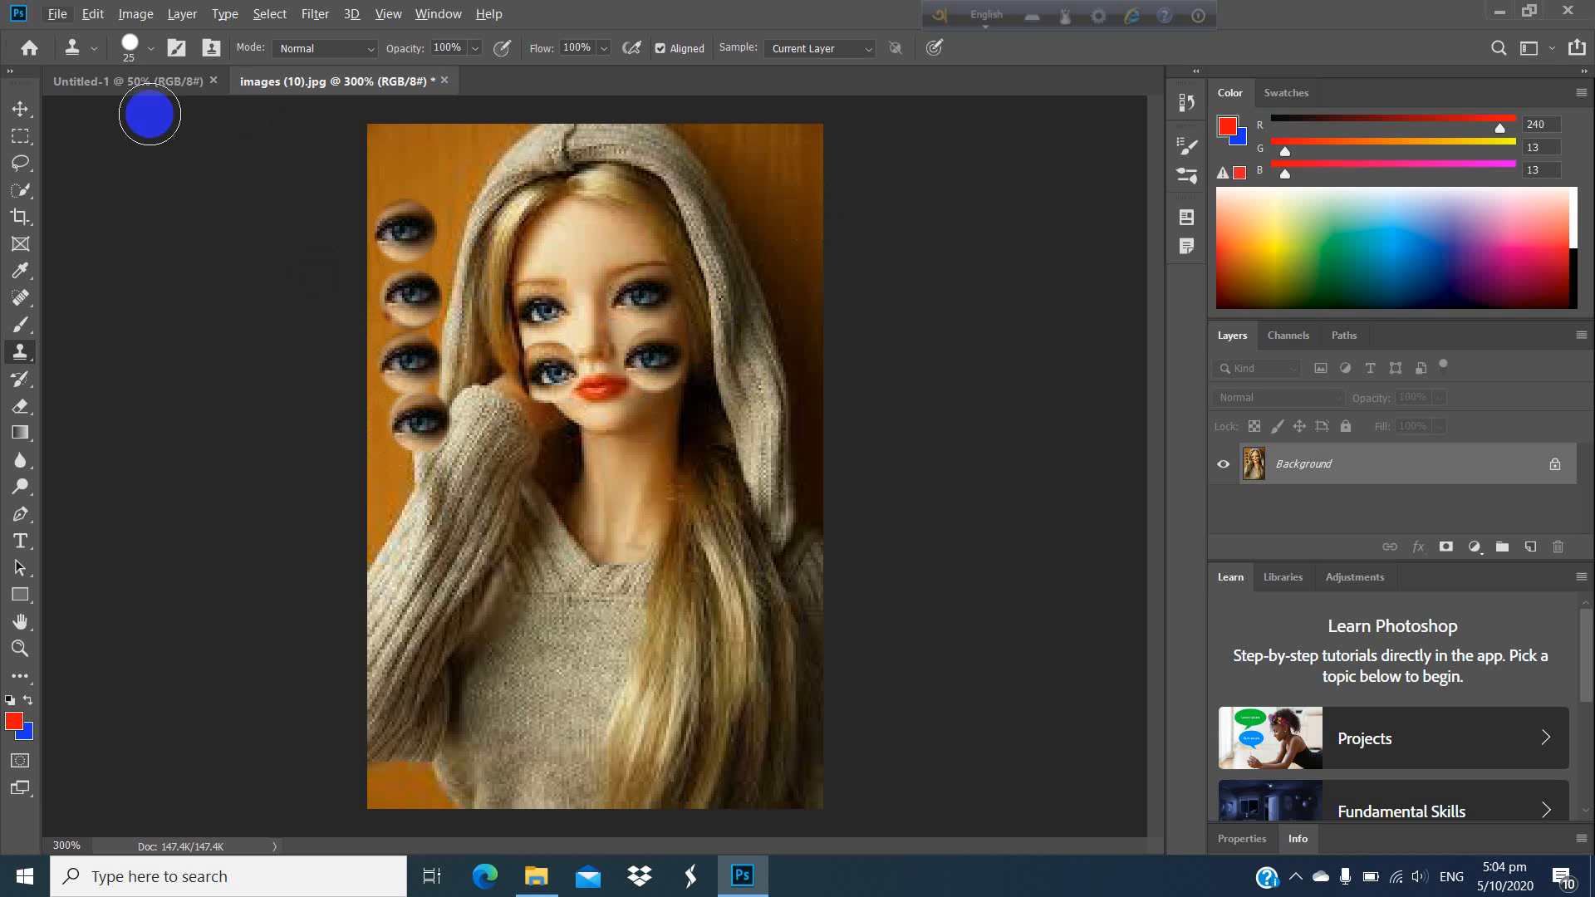
Step: Switch to the Move tool and undo the four eye copies stamped on the background
click(20, 108)
click(560, 332)
click(586, 427)
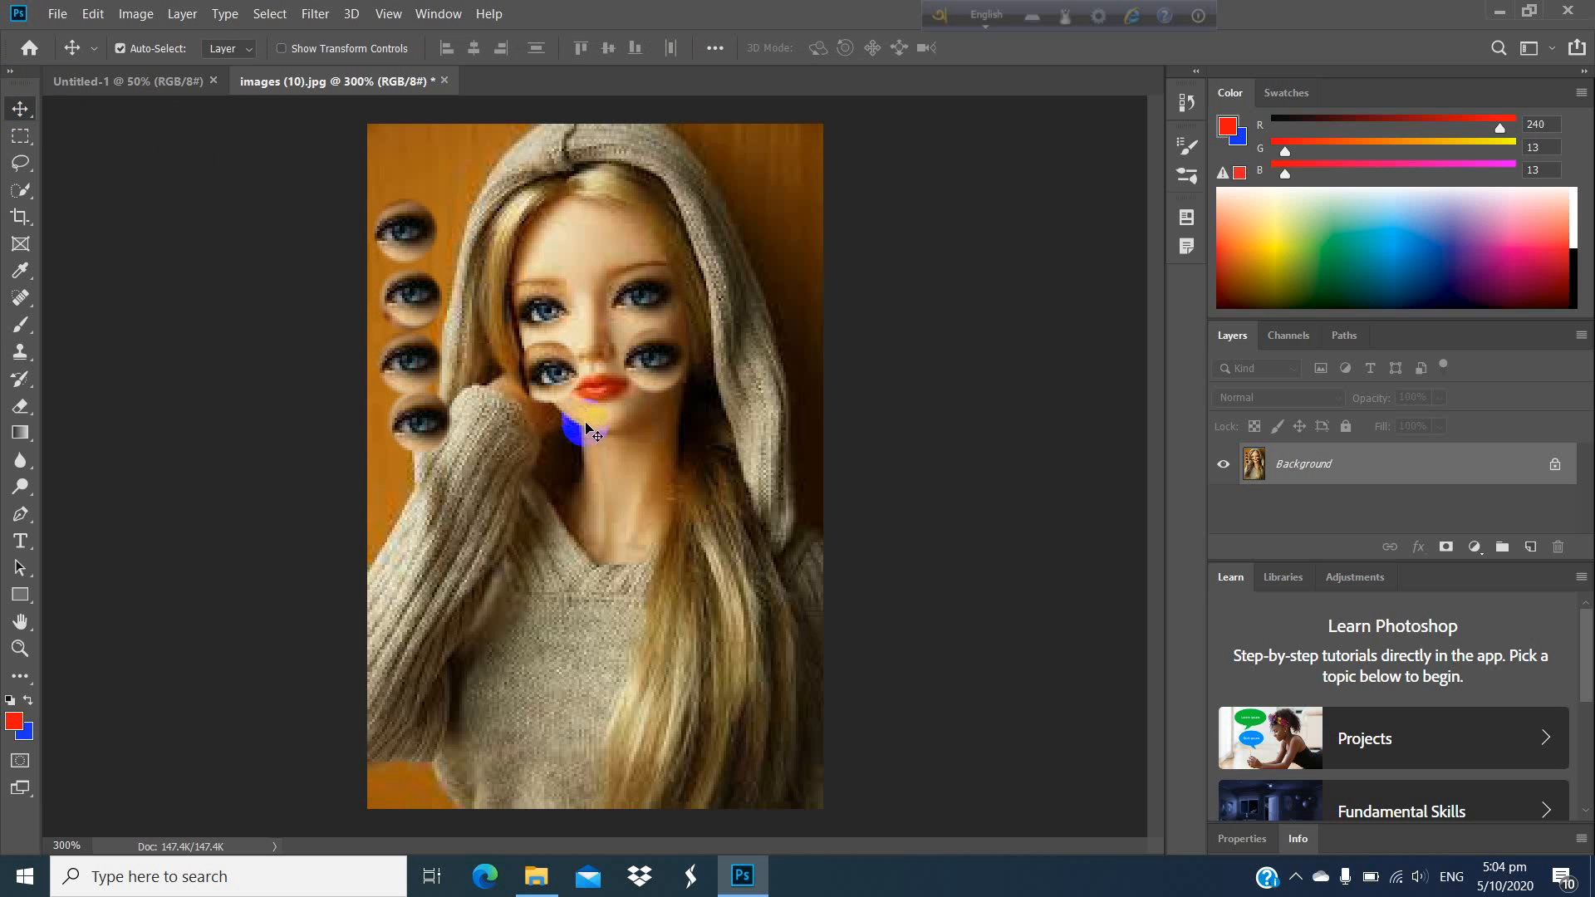
key(ctrl+z)
key(ctrl+z)
key(ctrl+z)
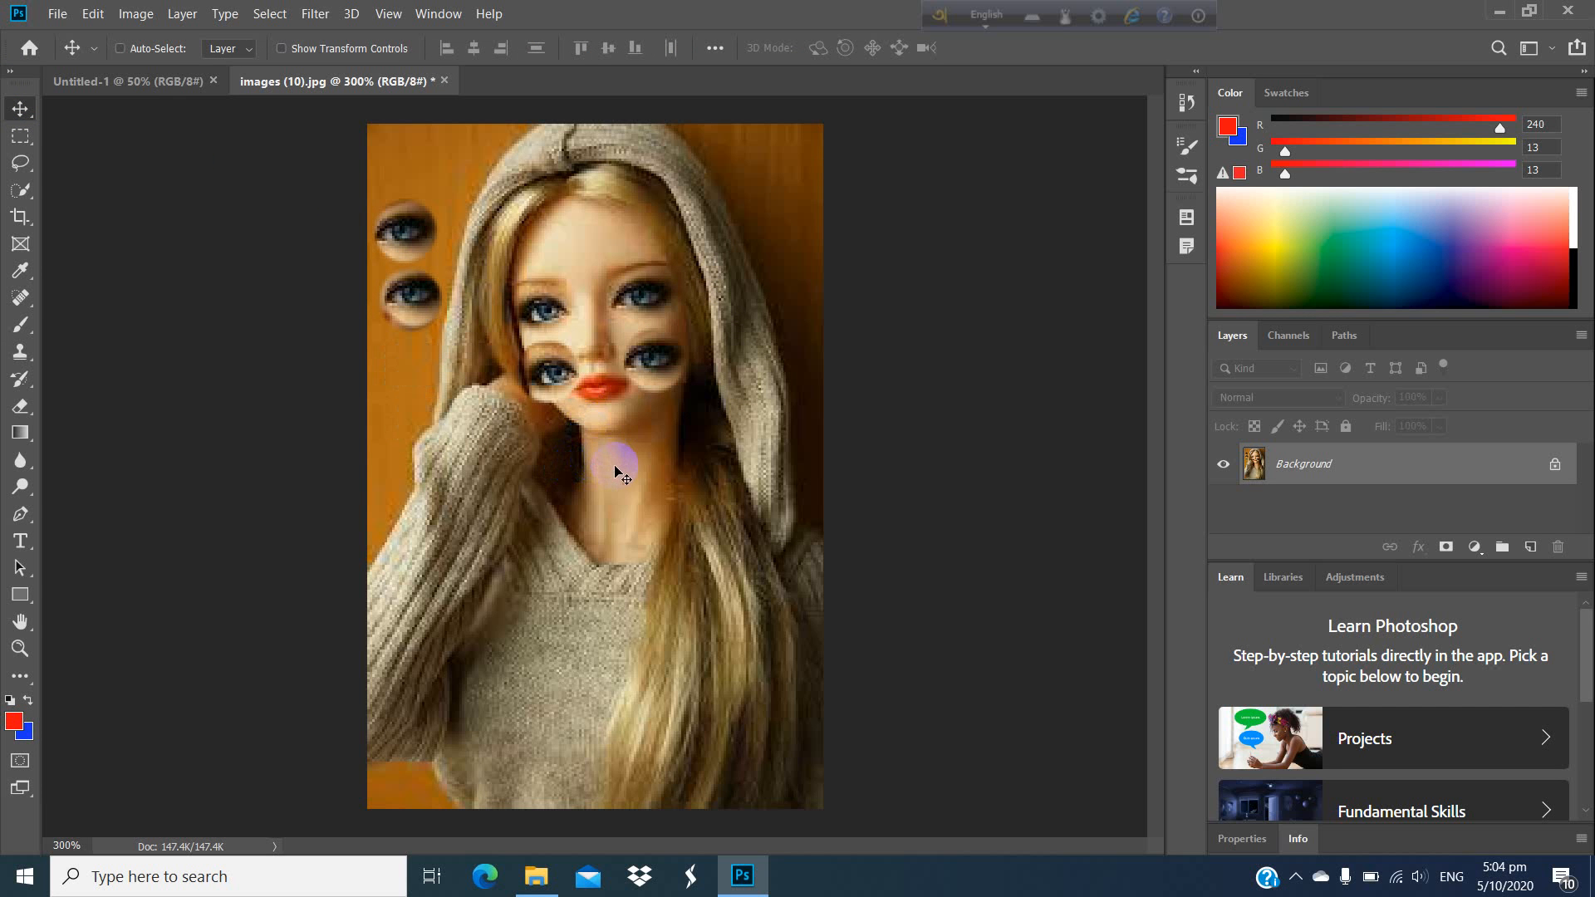
key(ctrl+z)
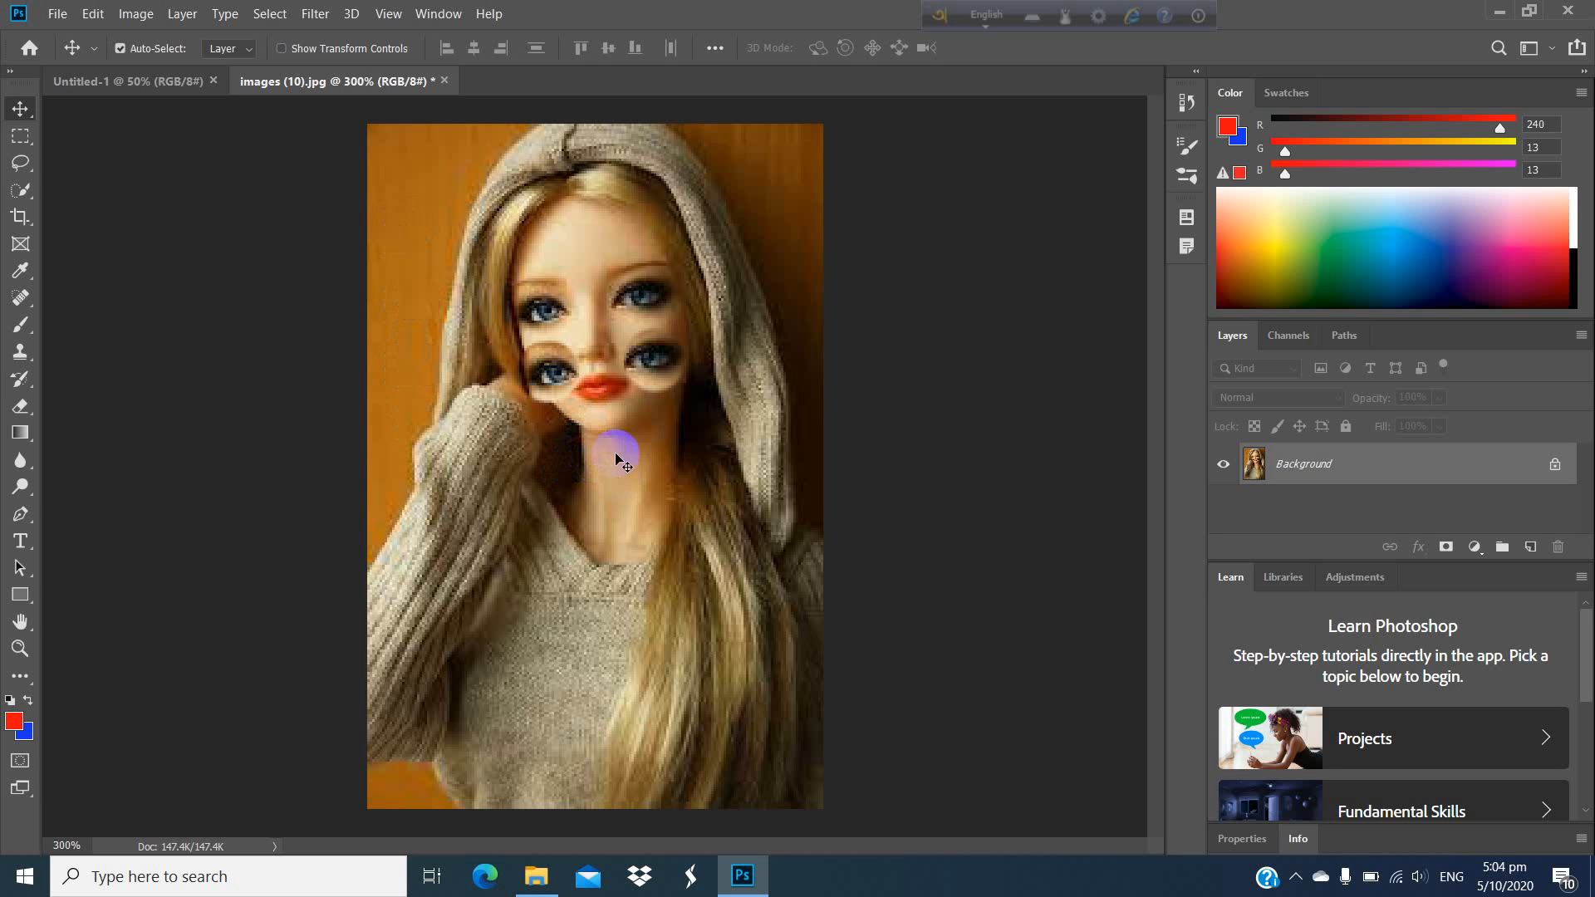
click(661, 336)
click(619, 408)
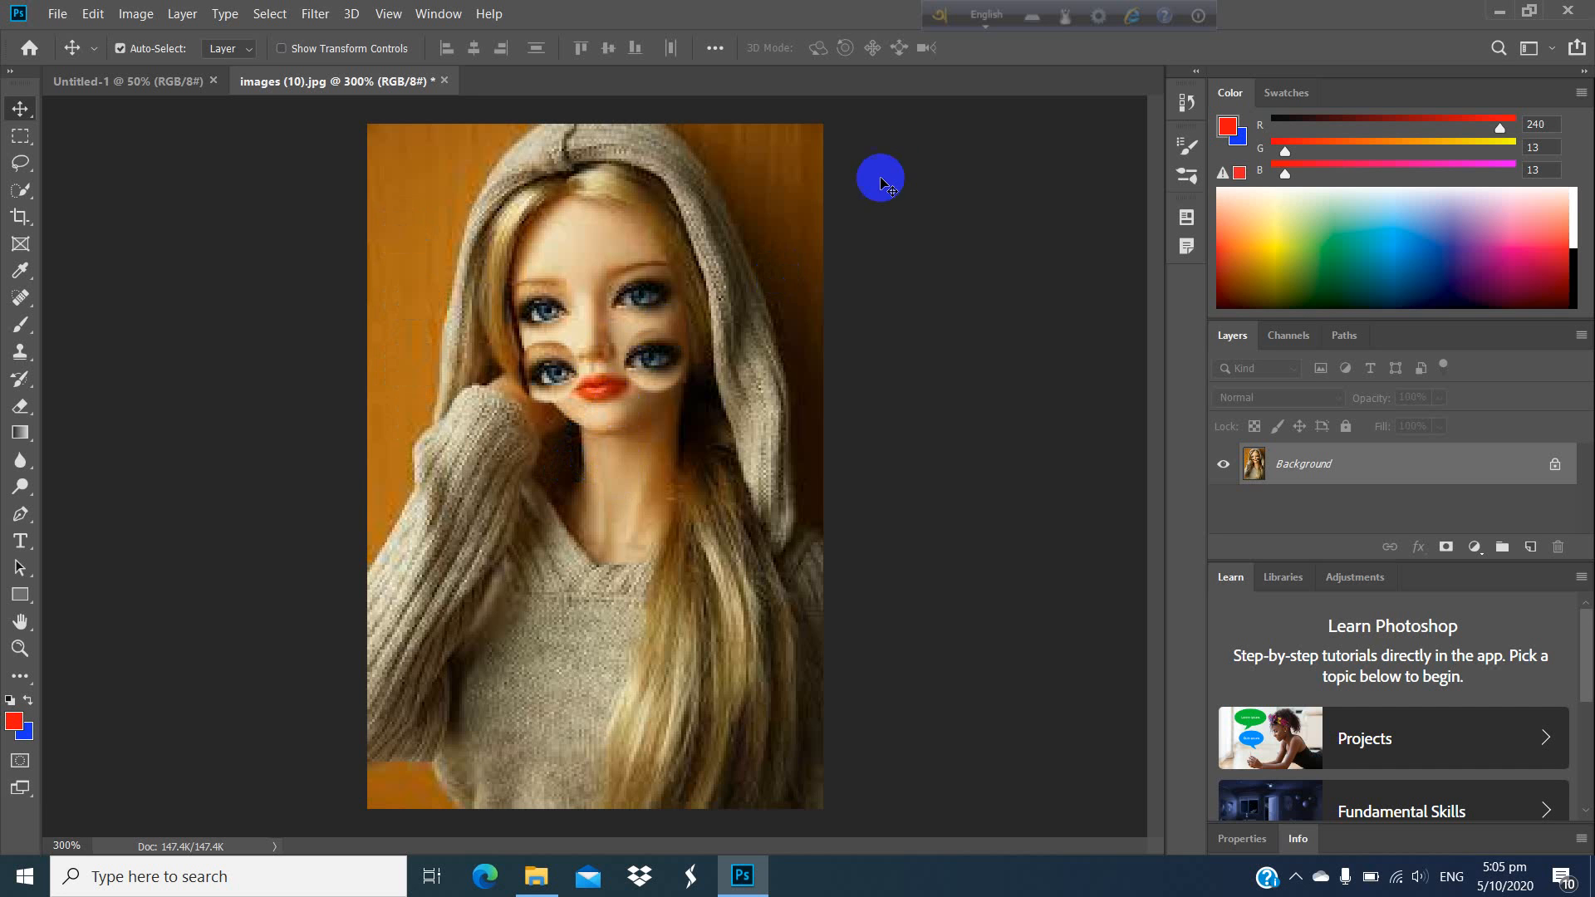
click(557, 365)
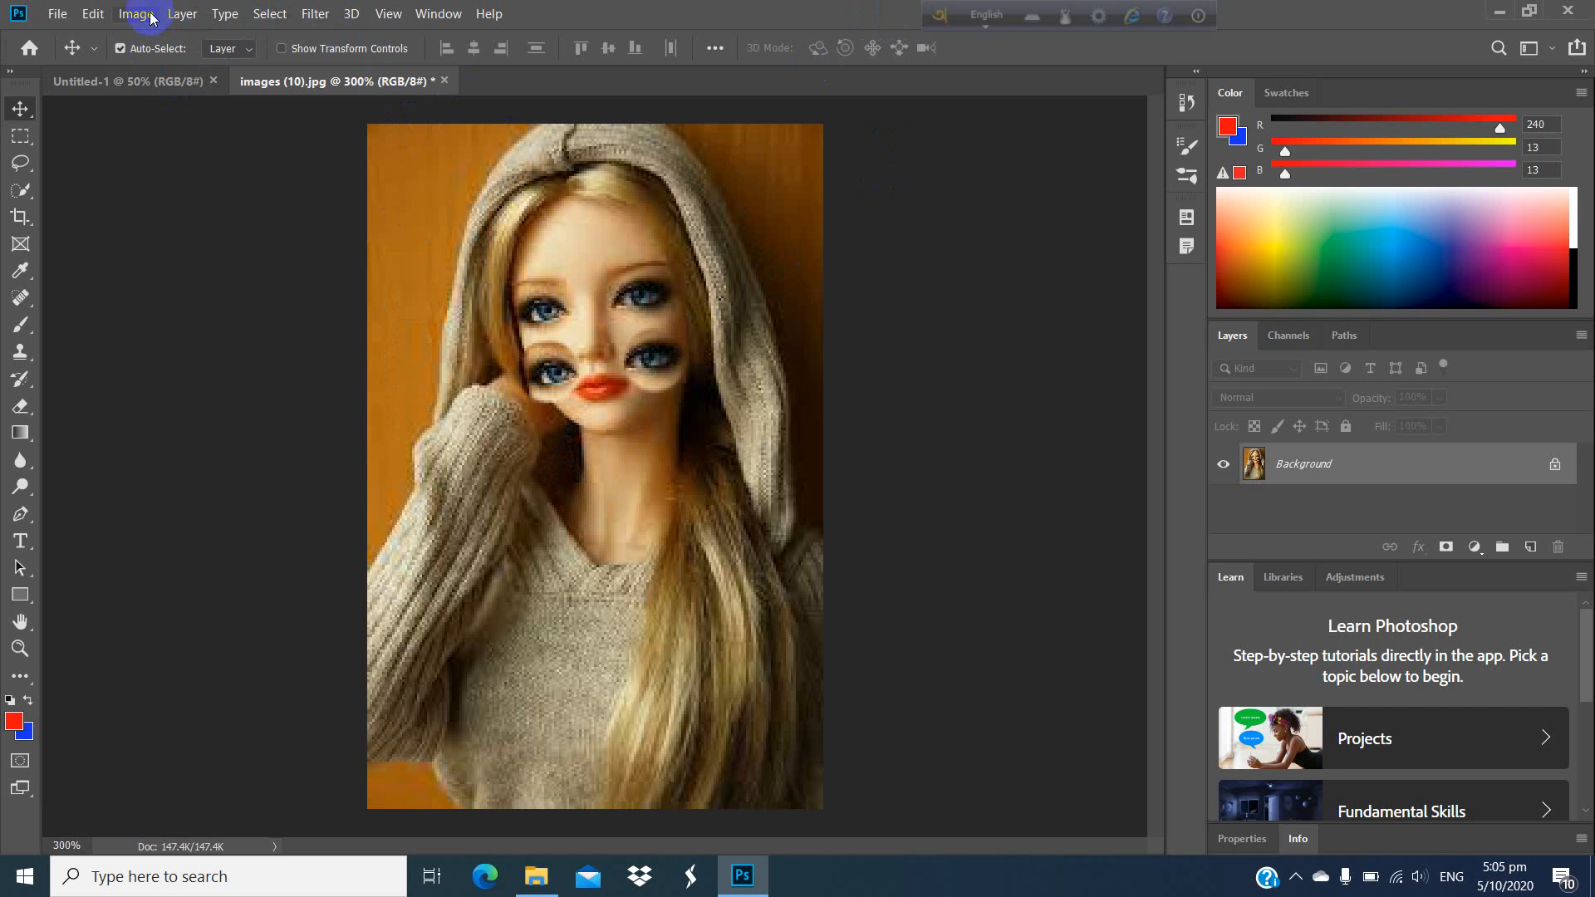
Step: Display the History panel for the doll picture
click(55, 19)
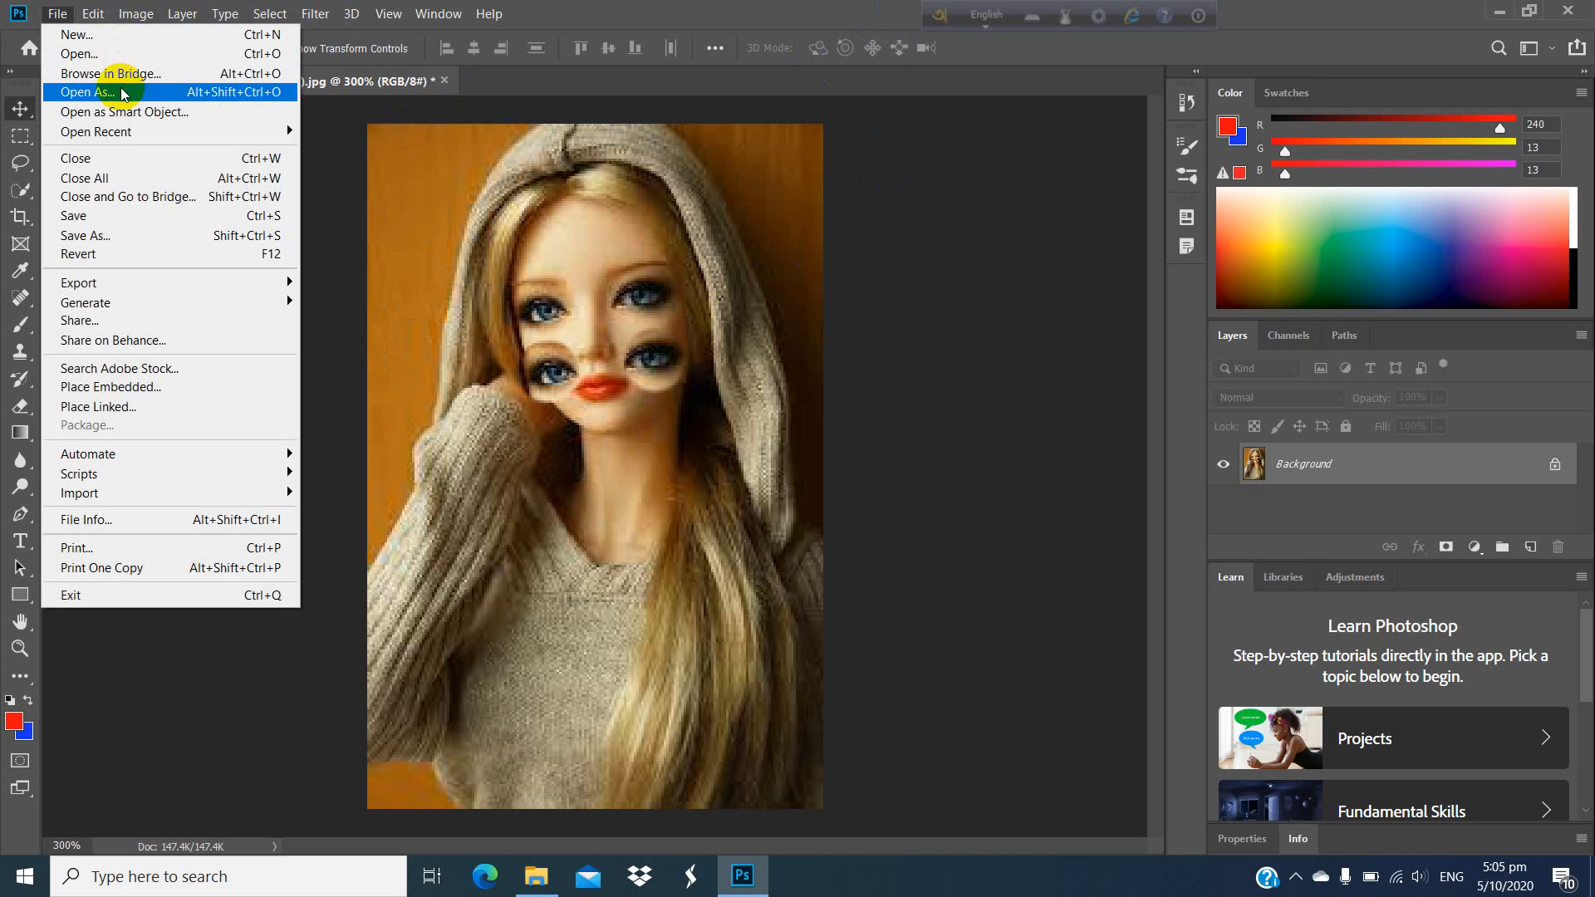
mouse_move(137, 23)
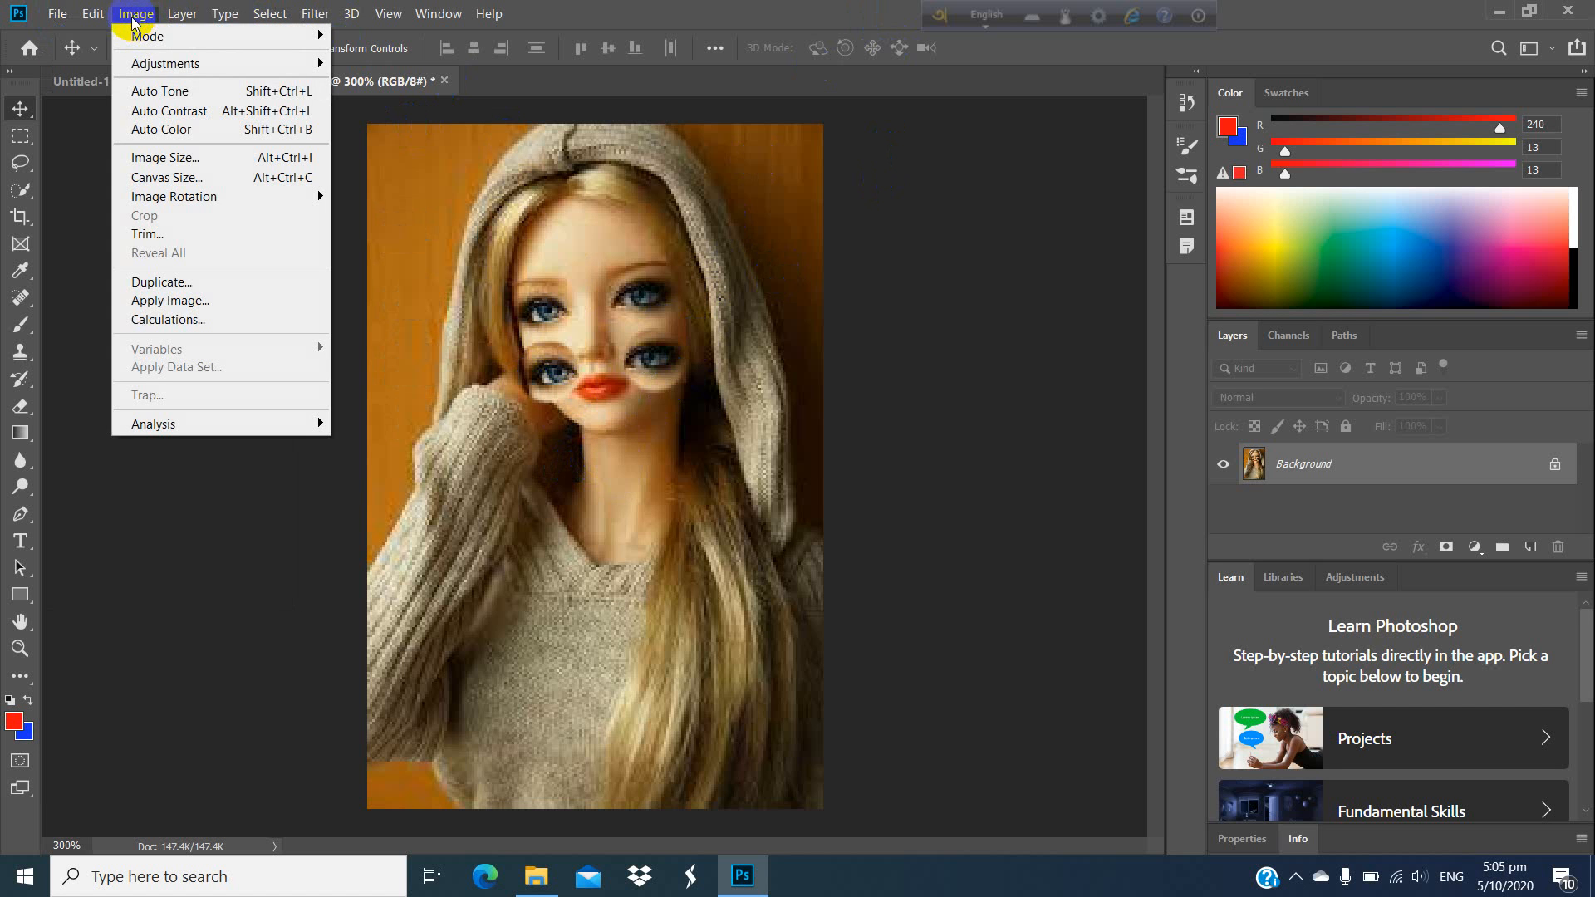
mouse_move(191, 20)
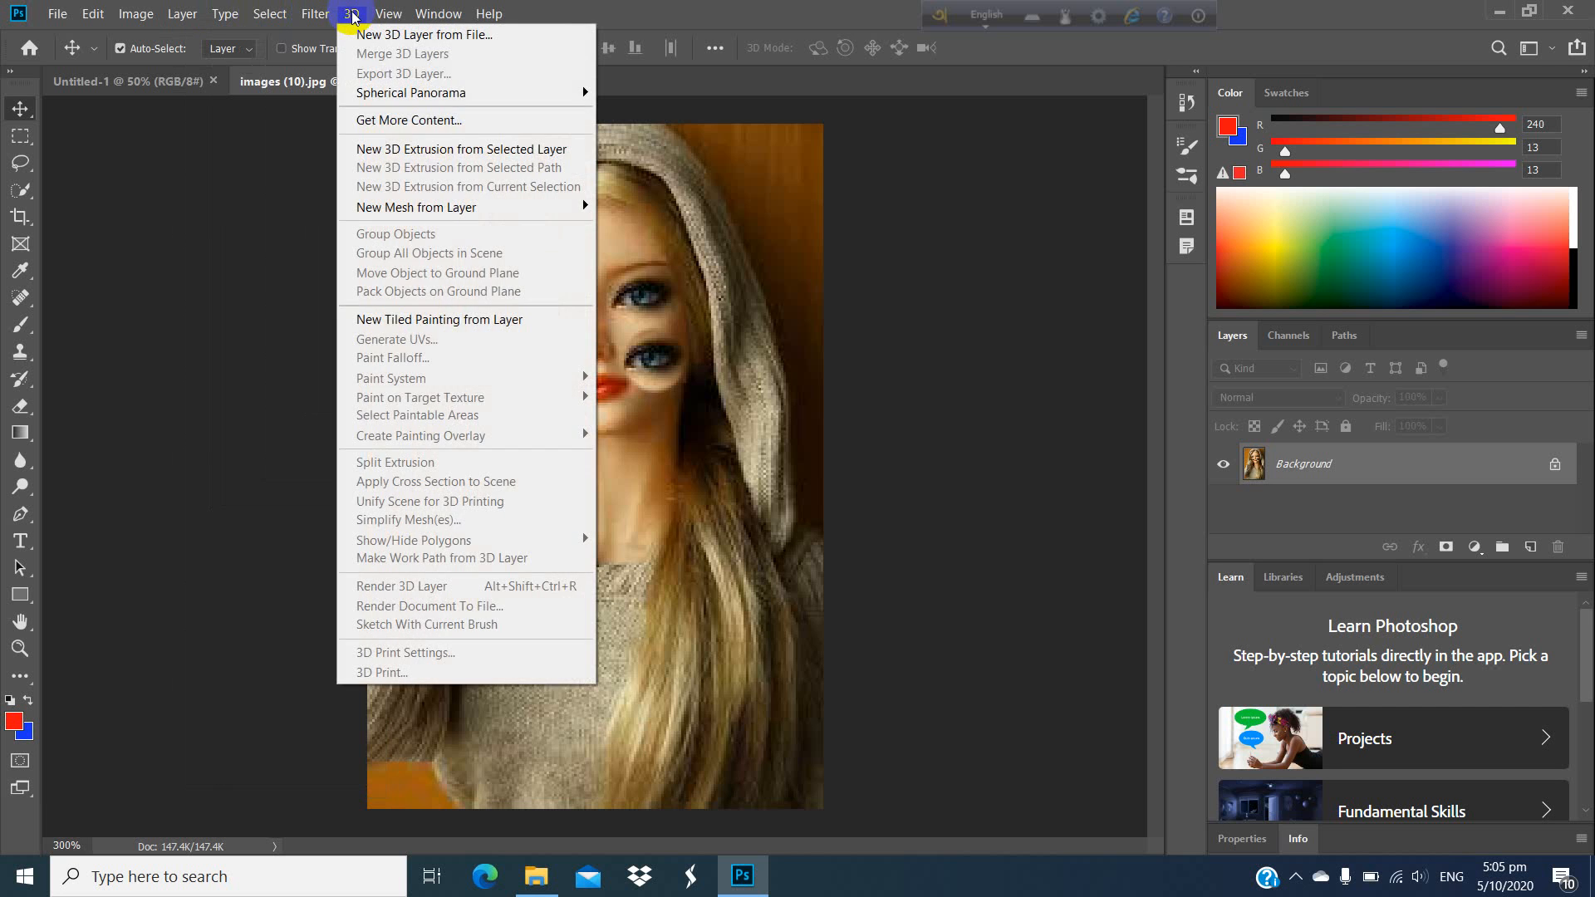
mouse_move(444, 15)
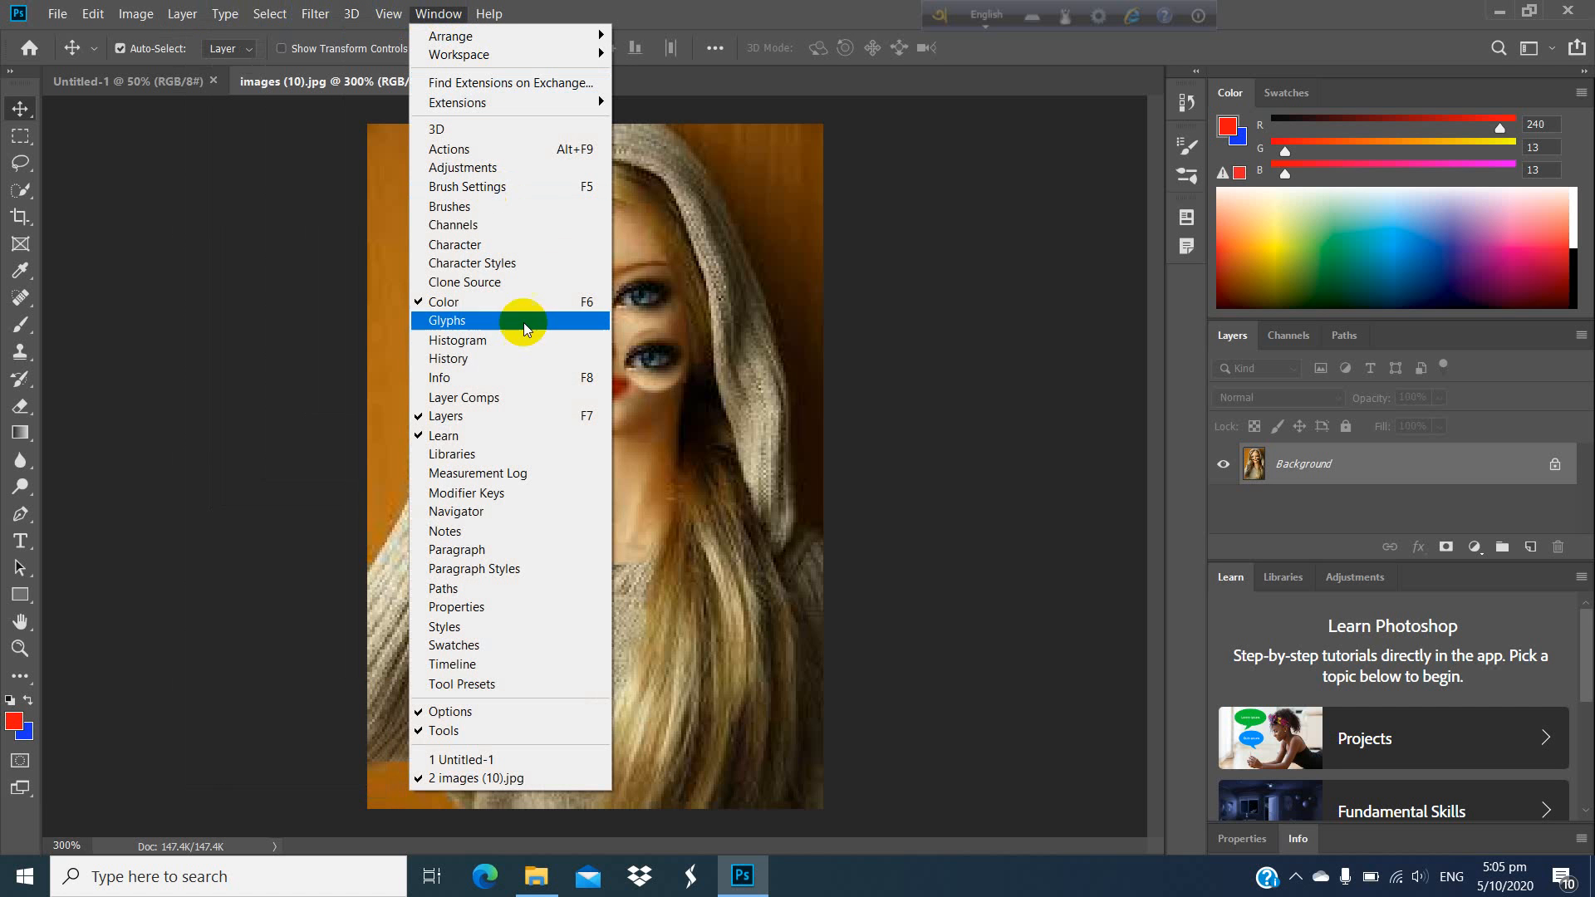
click(521, 361)
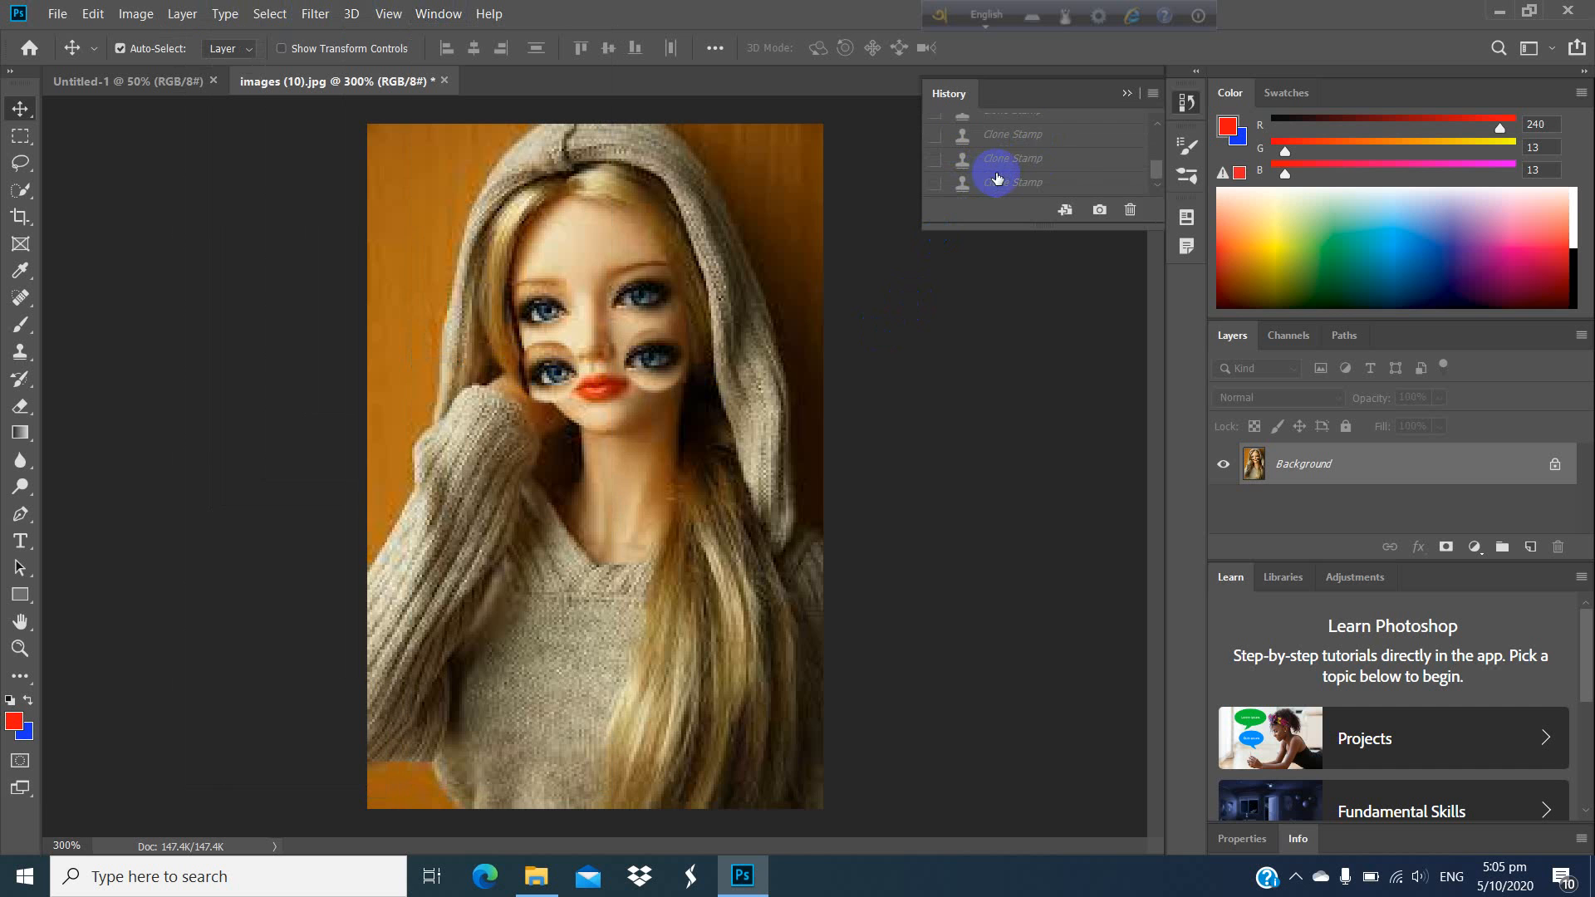
Step: Set the history brush source to the Open state in the picture's history
scroll(988, 172, up, 3)
click(972, 173)
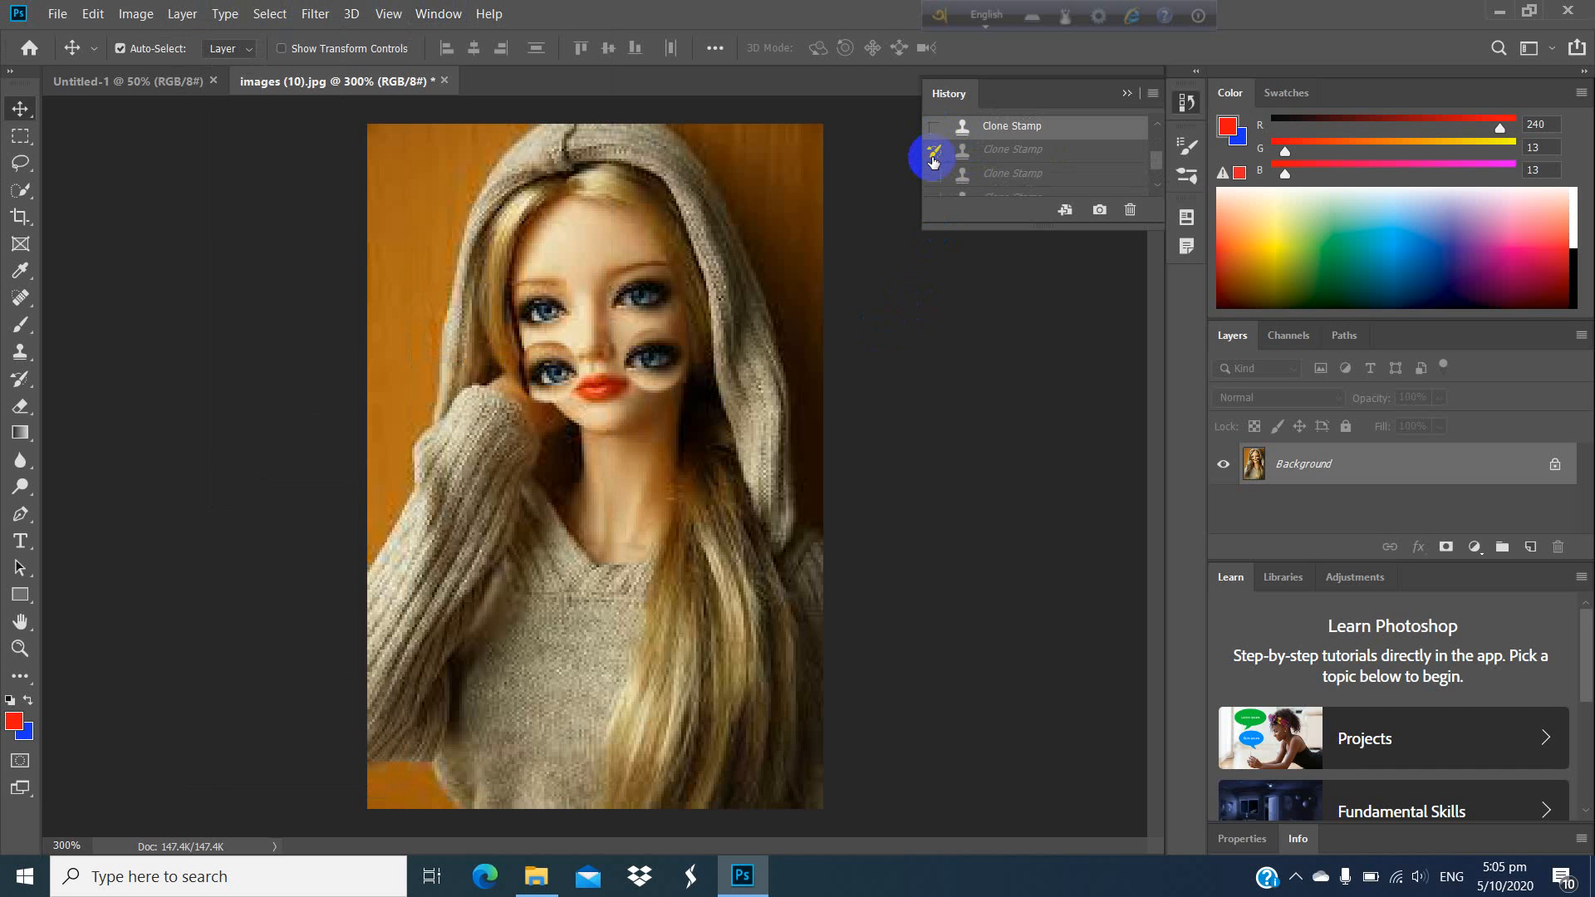
scroll(997, 137, up, 3)
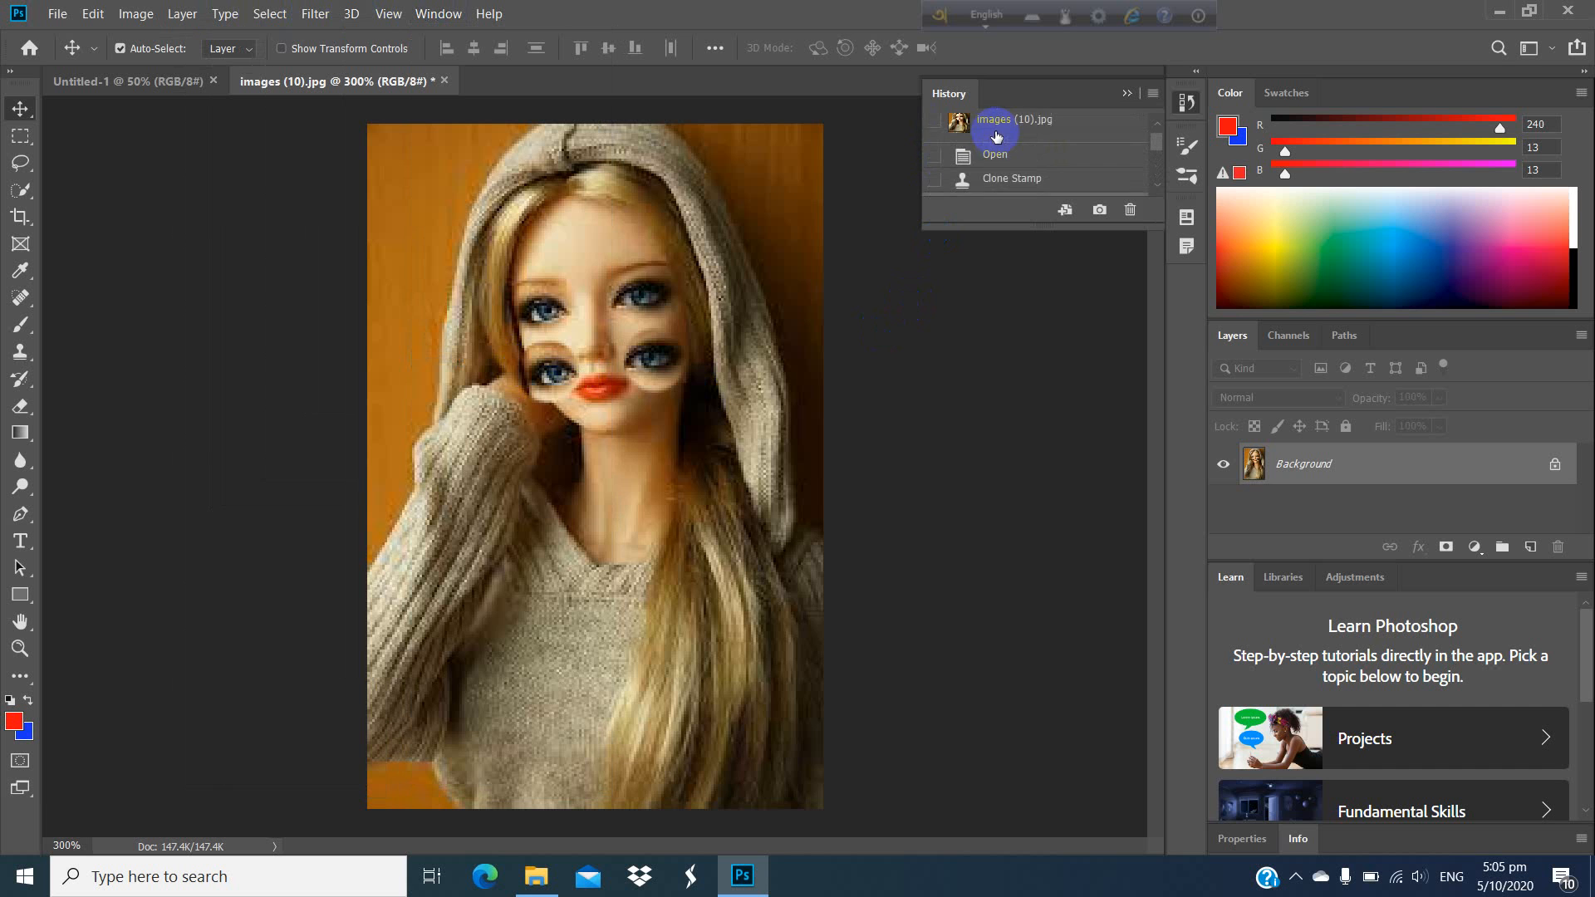
scroll(989, 165, up, 1)
scroll(989, 157, down, 1)
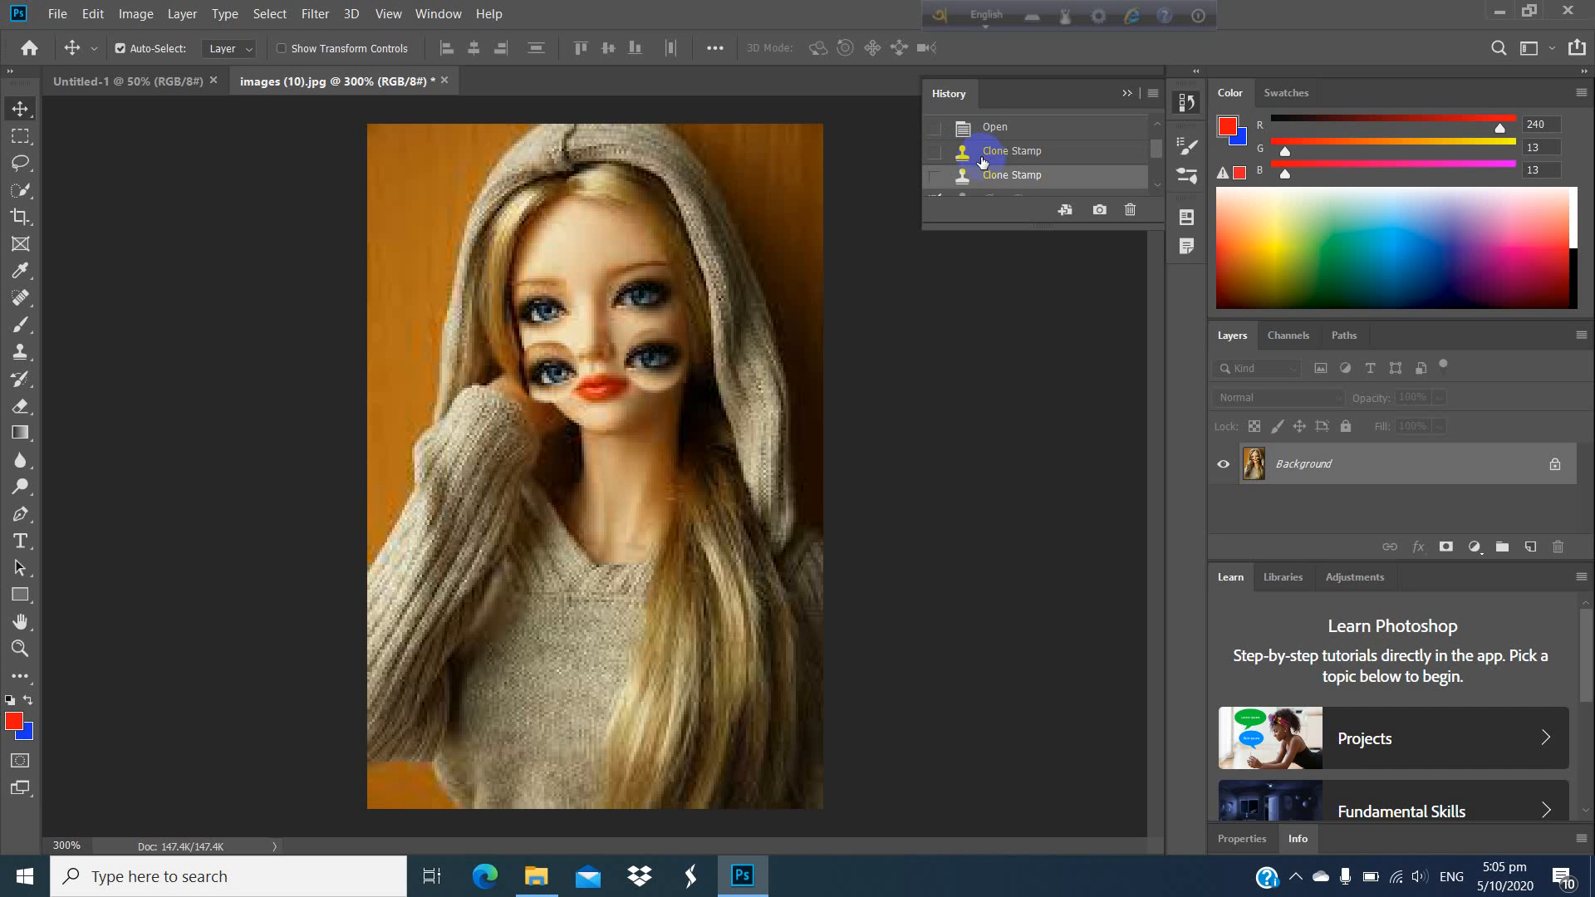
click(933, 129)
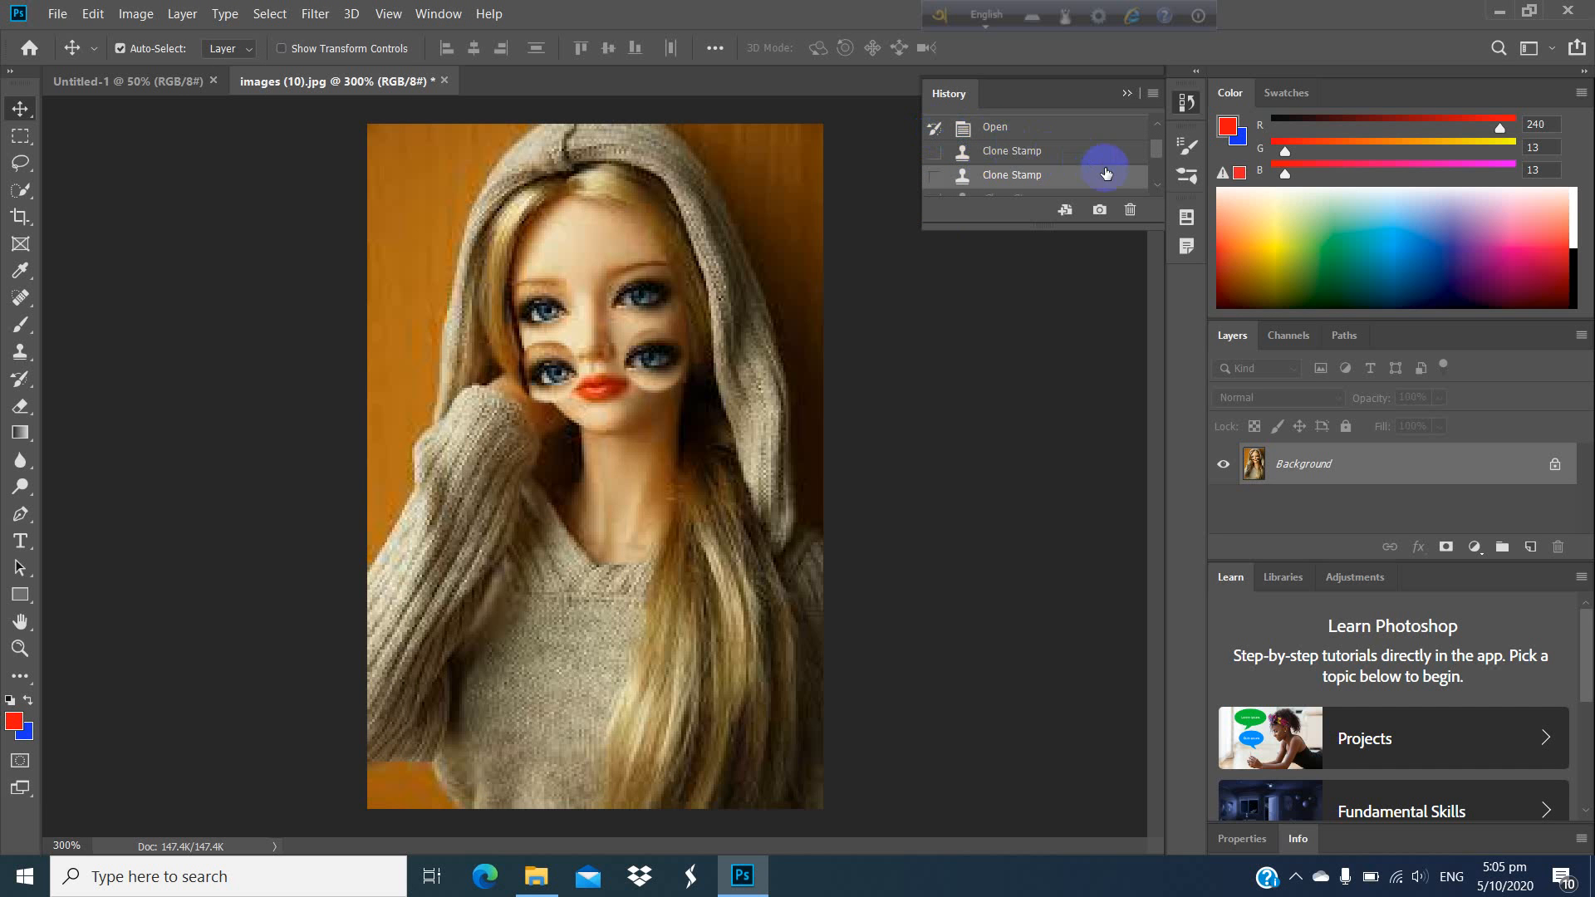
Step: Delete the Open state and surplus Clone Stamp states from the picture's history
click(1086, 147)
scroll(1128, 185, down, 2)
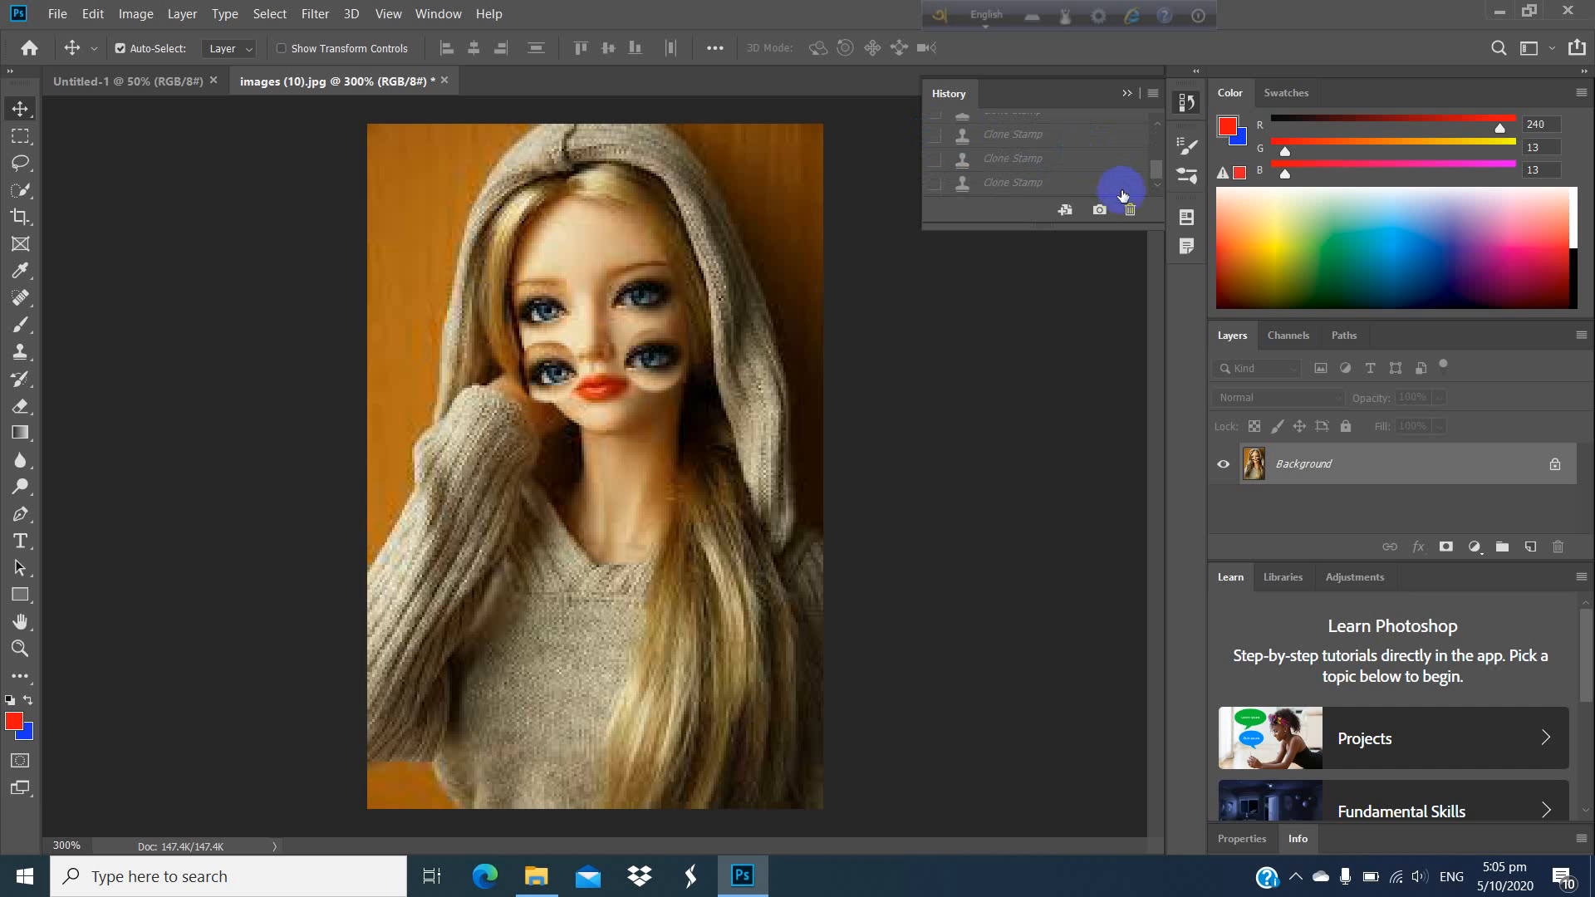
mouse_move(1123, 195)
mouse_down()
mouse_move(977, 124)
mouse_move(1032, 160)
mouse_move(1011, 178)
mouse_move(1139, 213)
mouse_move(1033, 185)
mouse_move(1022, 167)
mouse_move(1126, 212)
mouse_up()
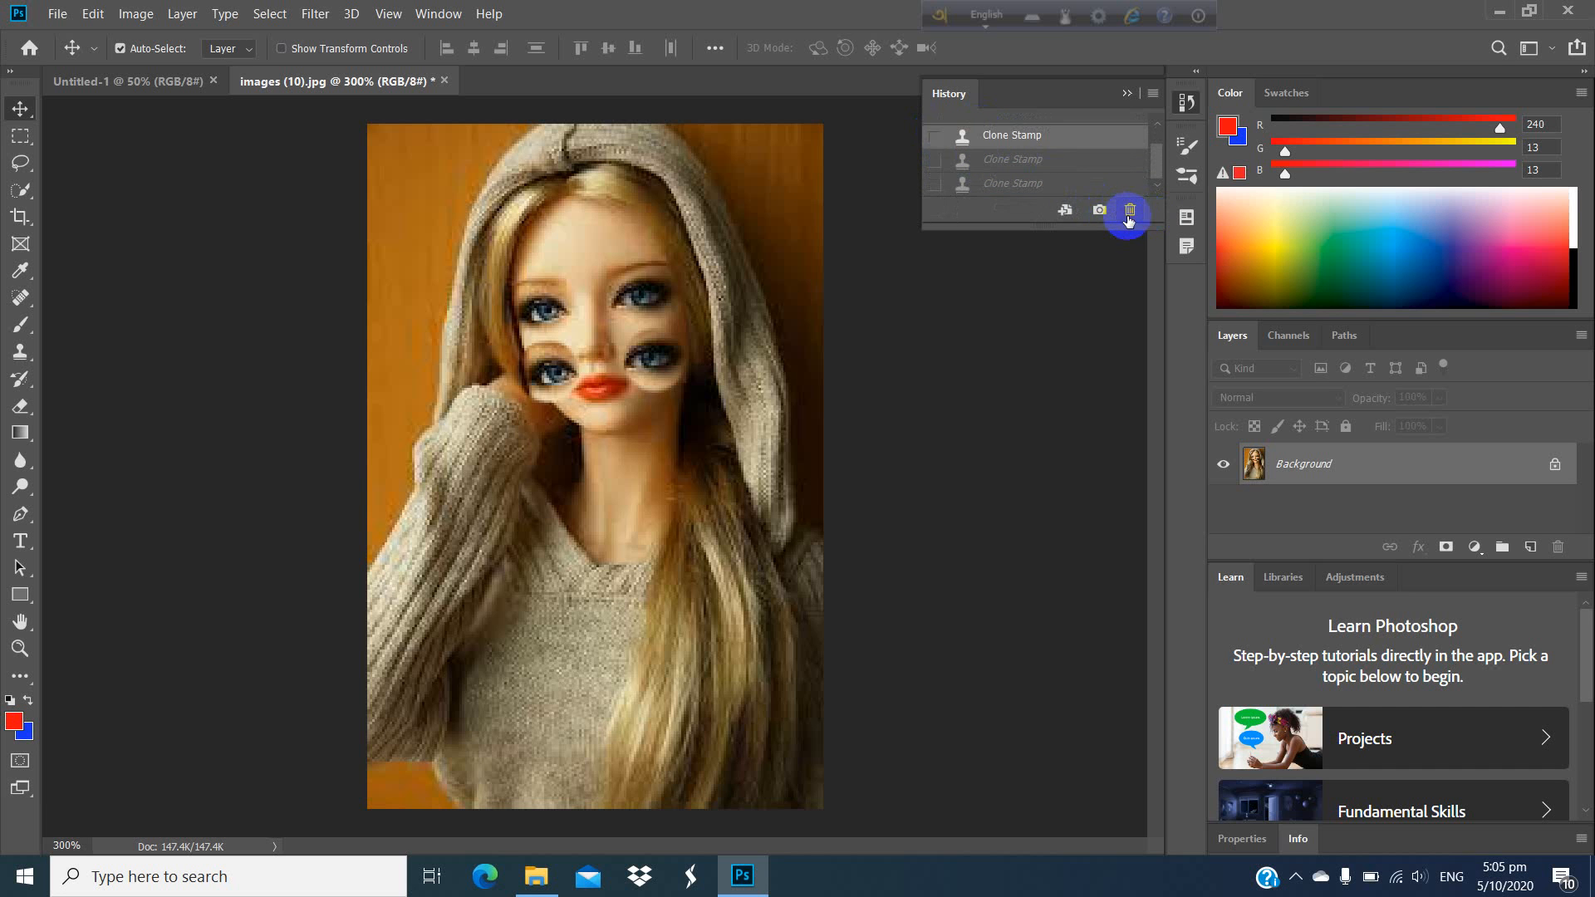
scroll(976, 172, up, 1)
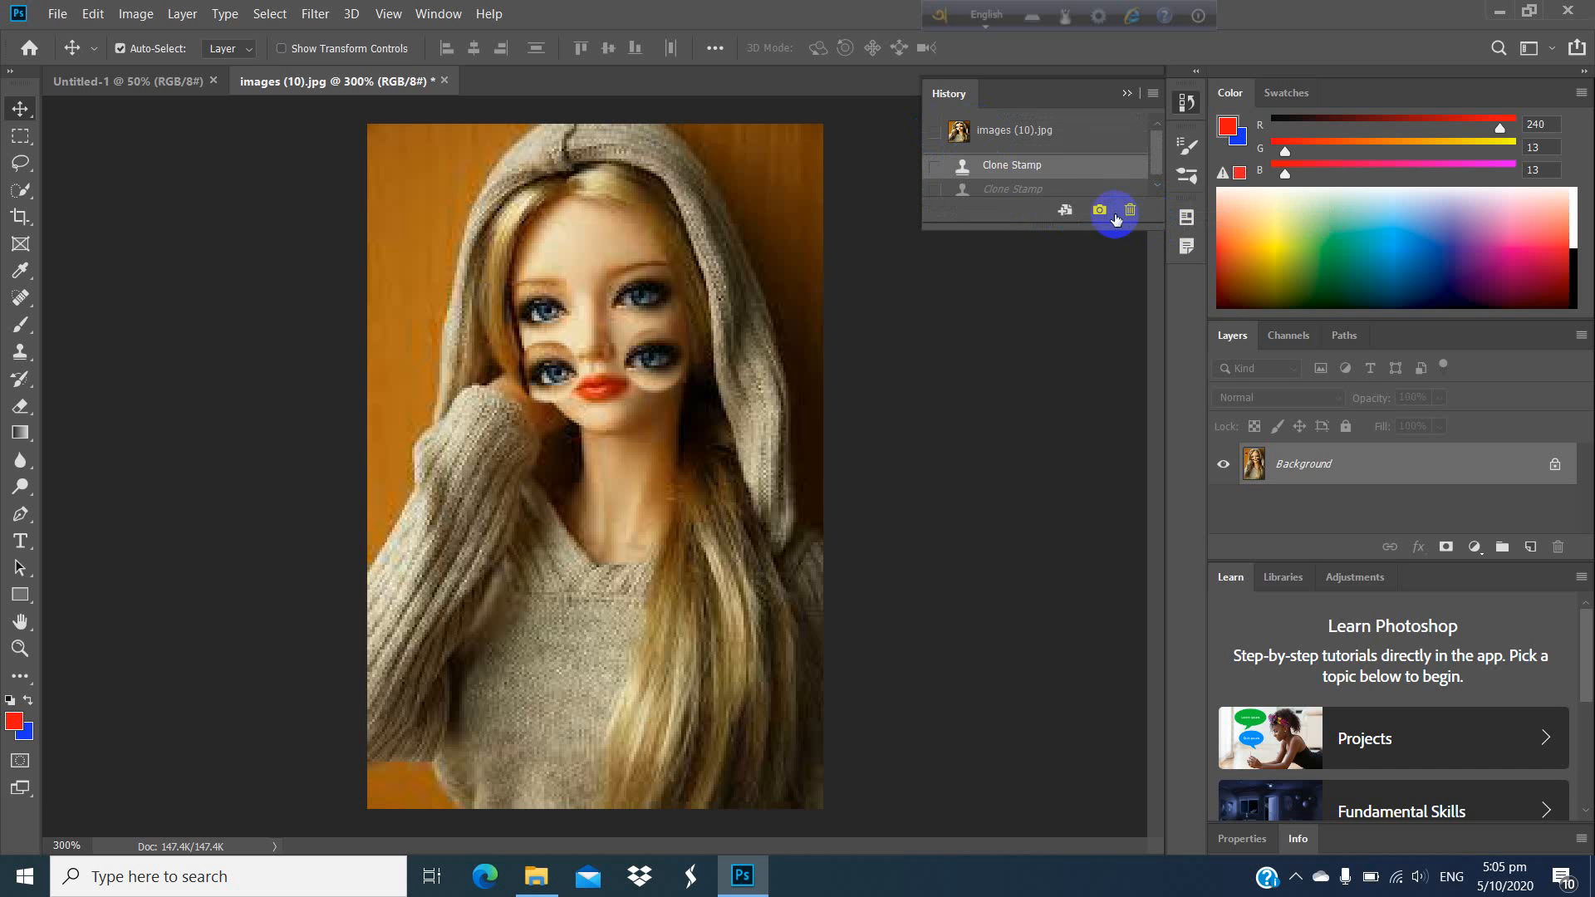
Step: Step through the remaining Clone Stamp states and delete them from the doll picture's history
click(1001, 172)
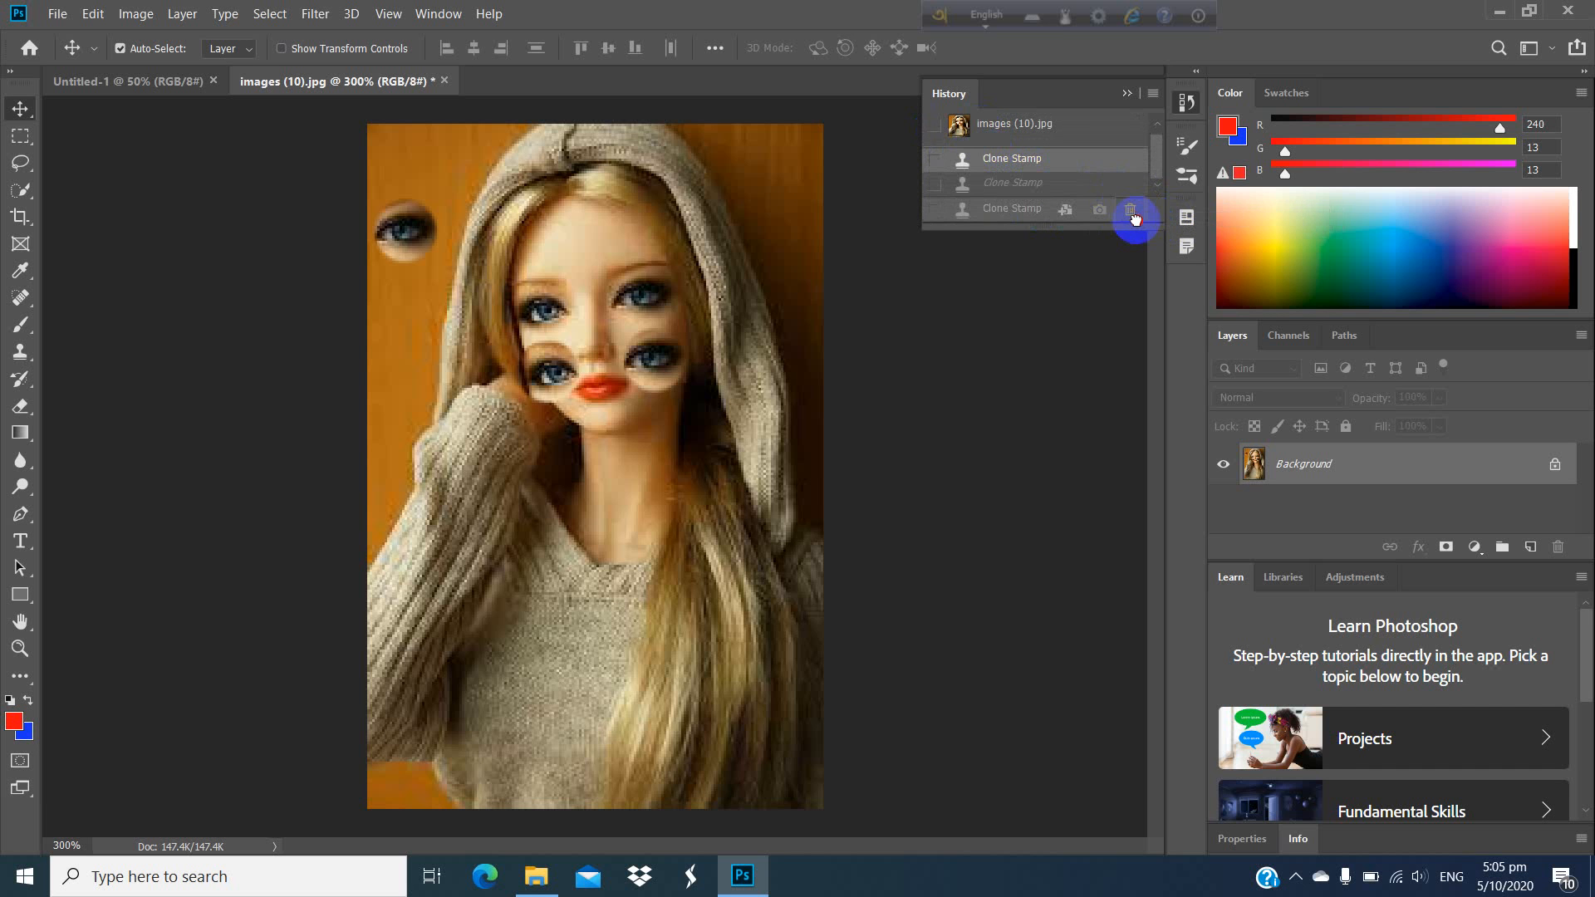
click(1000, 195)
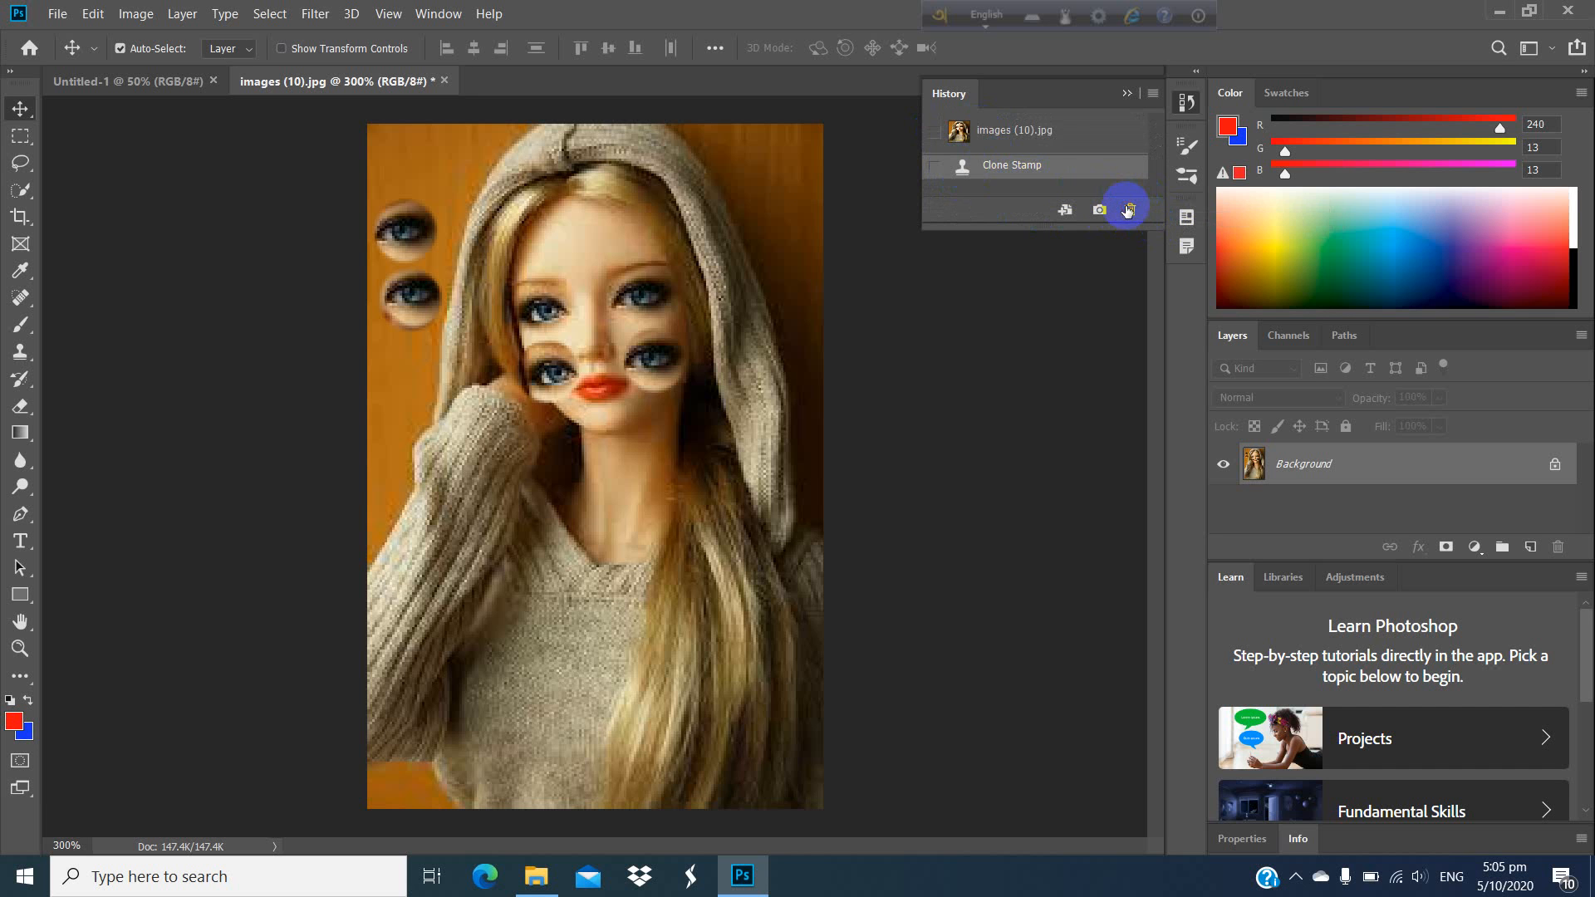
drag(930, 170, 1130, 211)
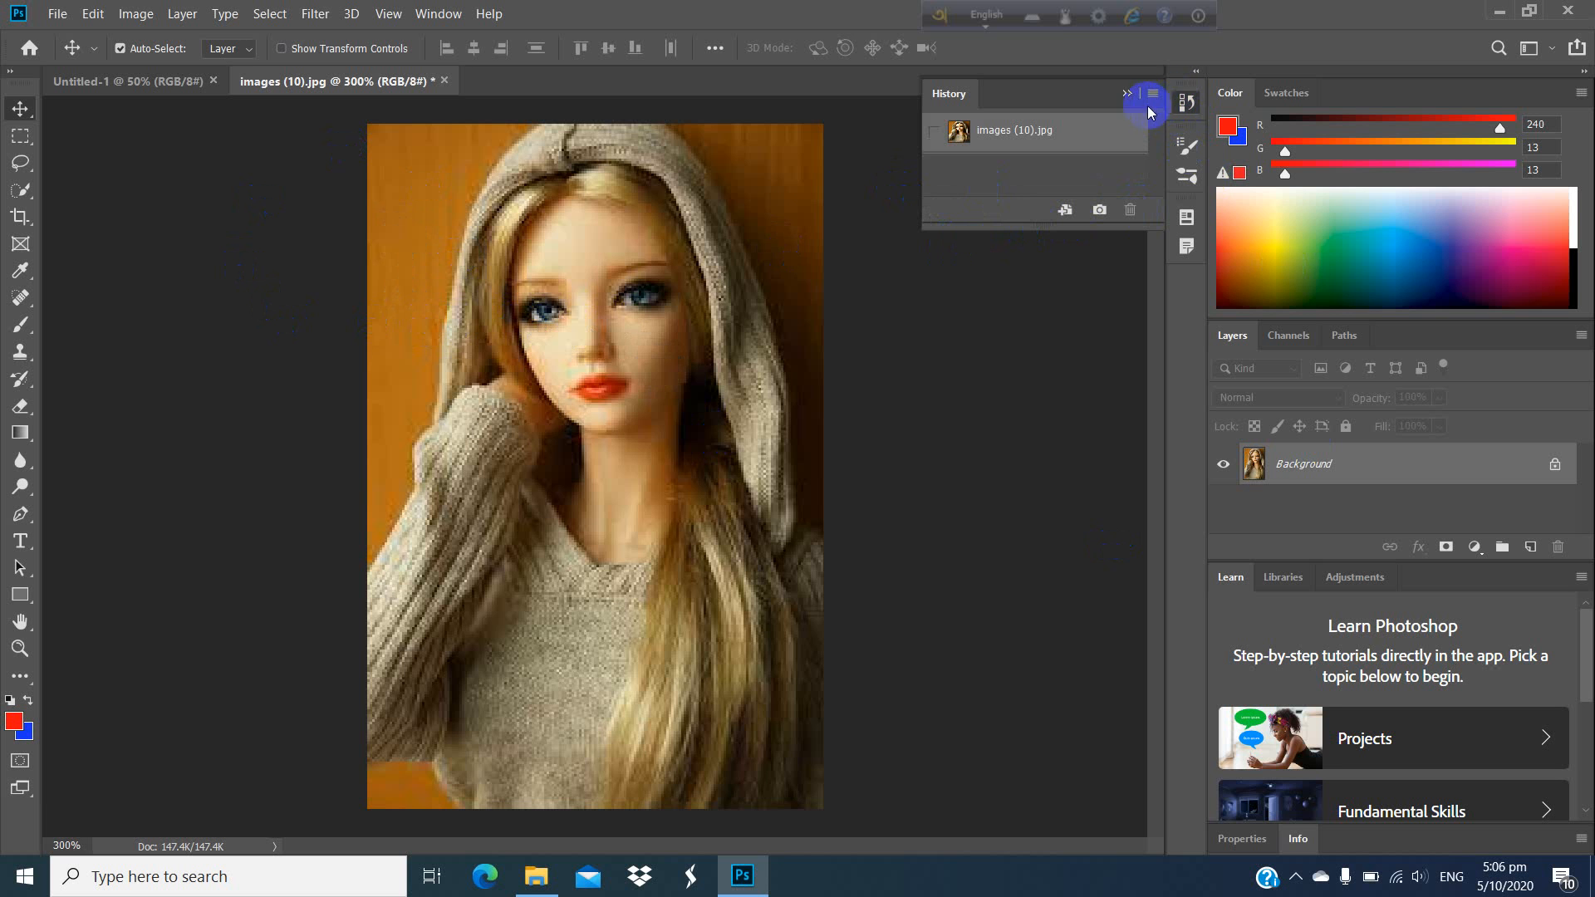
Step: Collapse the History panel and display it again
click(1126, 93)
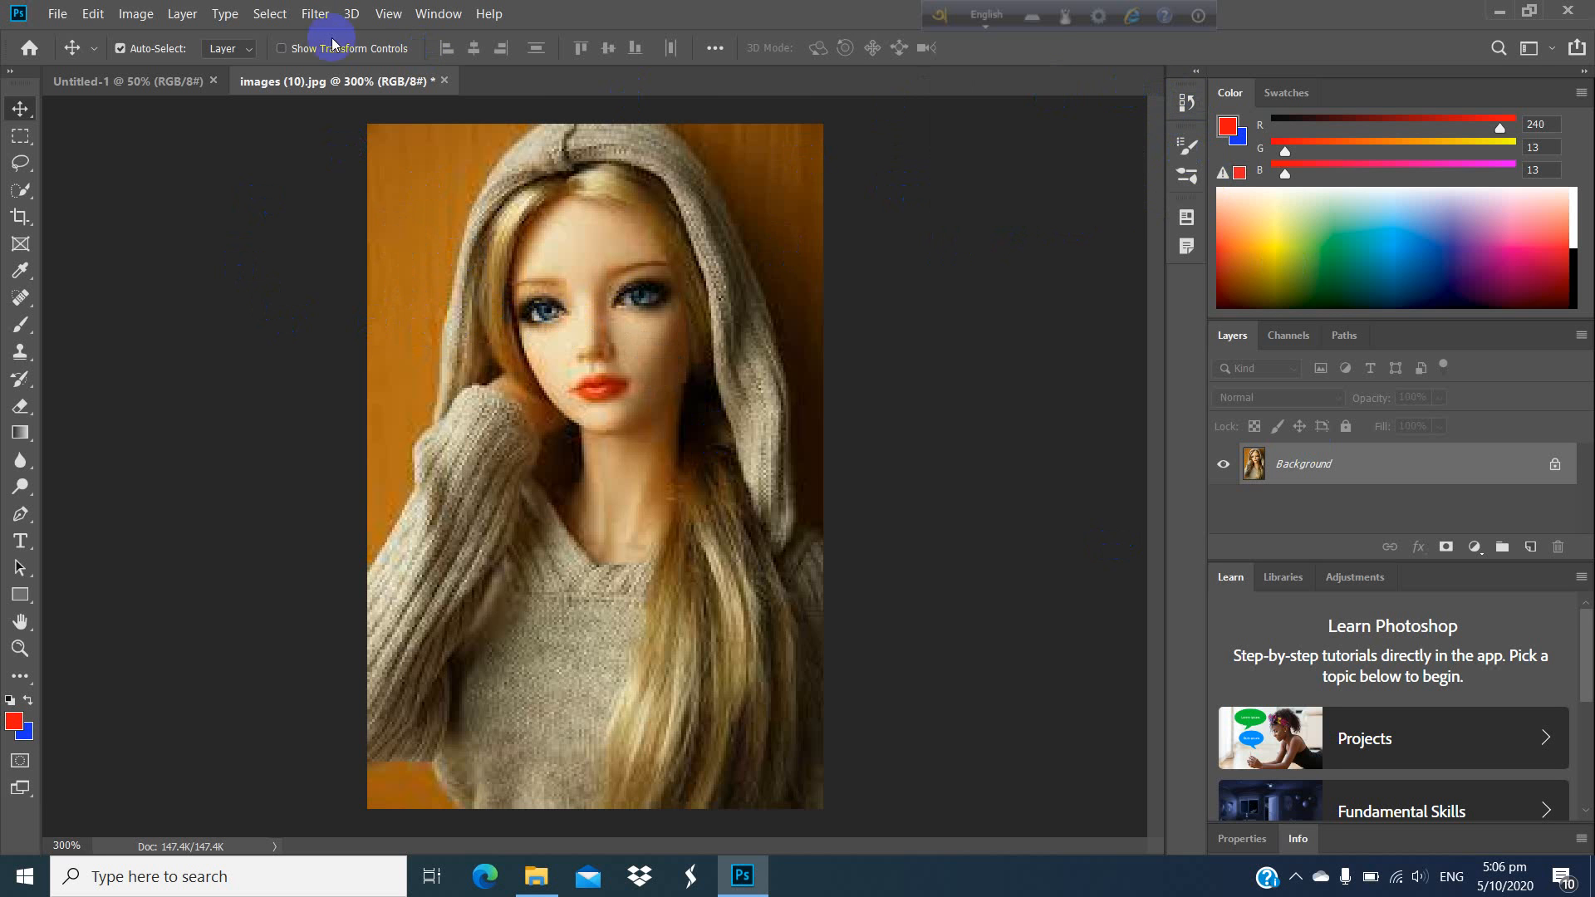
click(438, 13)
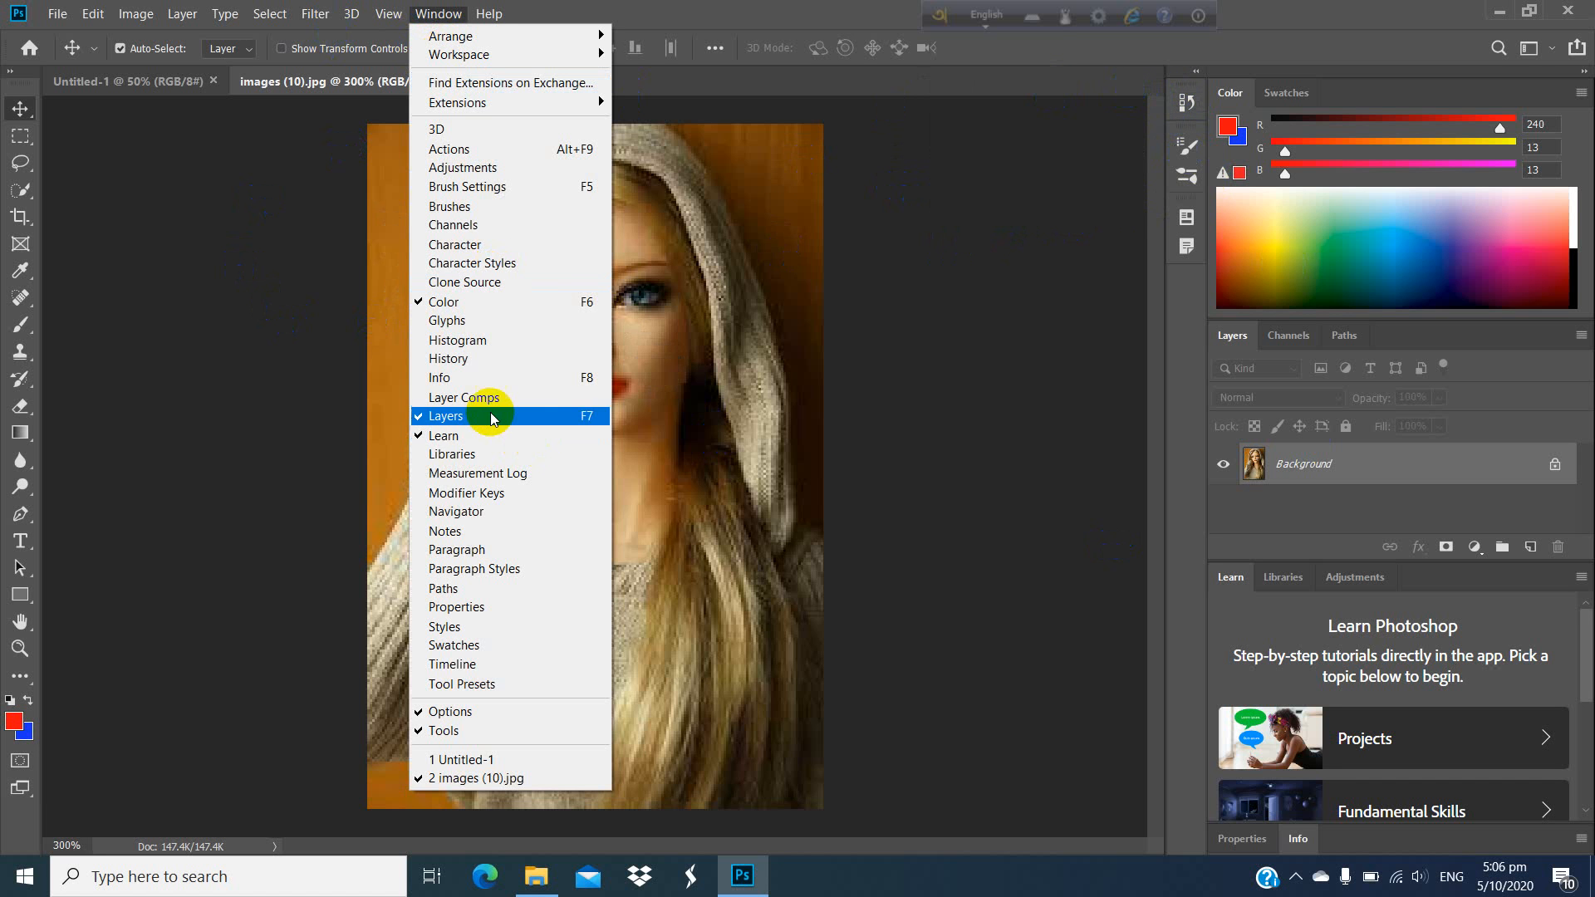
click(469, 358)
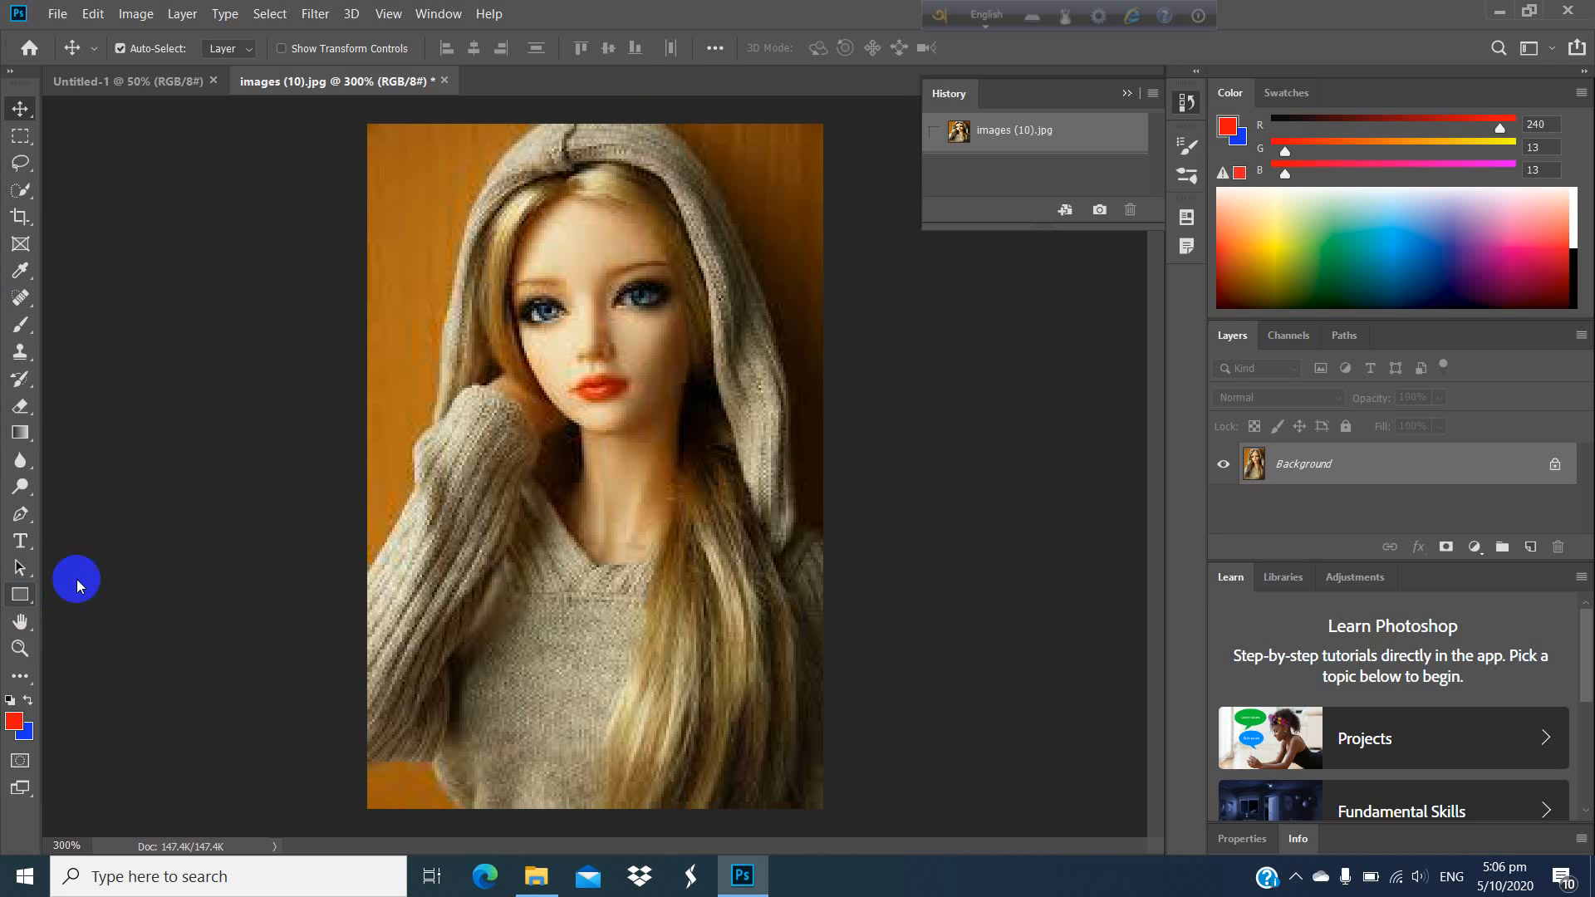
Step: Draw five small red rectangles, each about 20 px wide, over the background, hood and hair of the doll picture
key(u)
drag(418, 191, 472, 223)
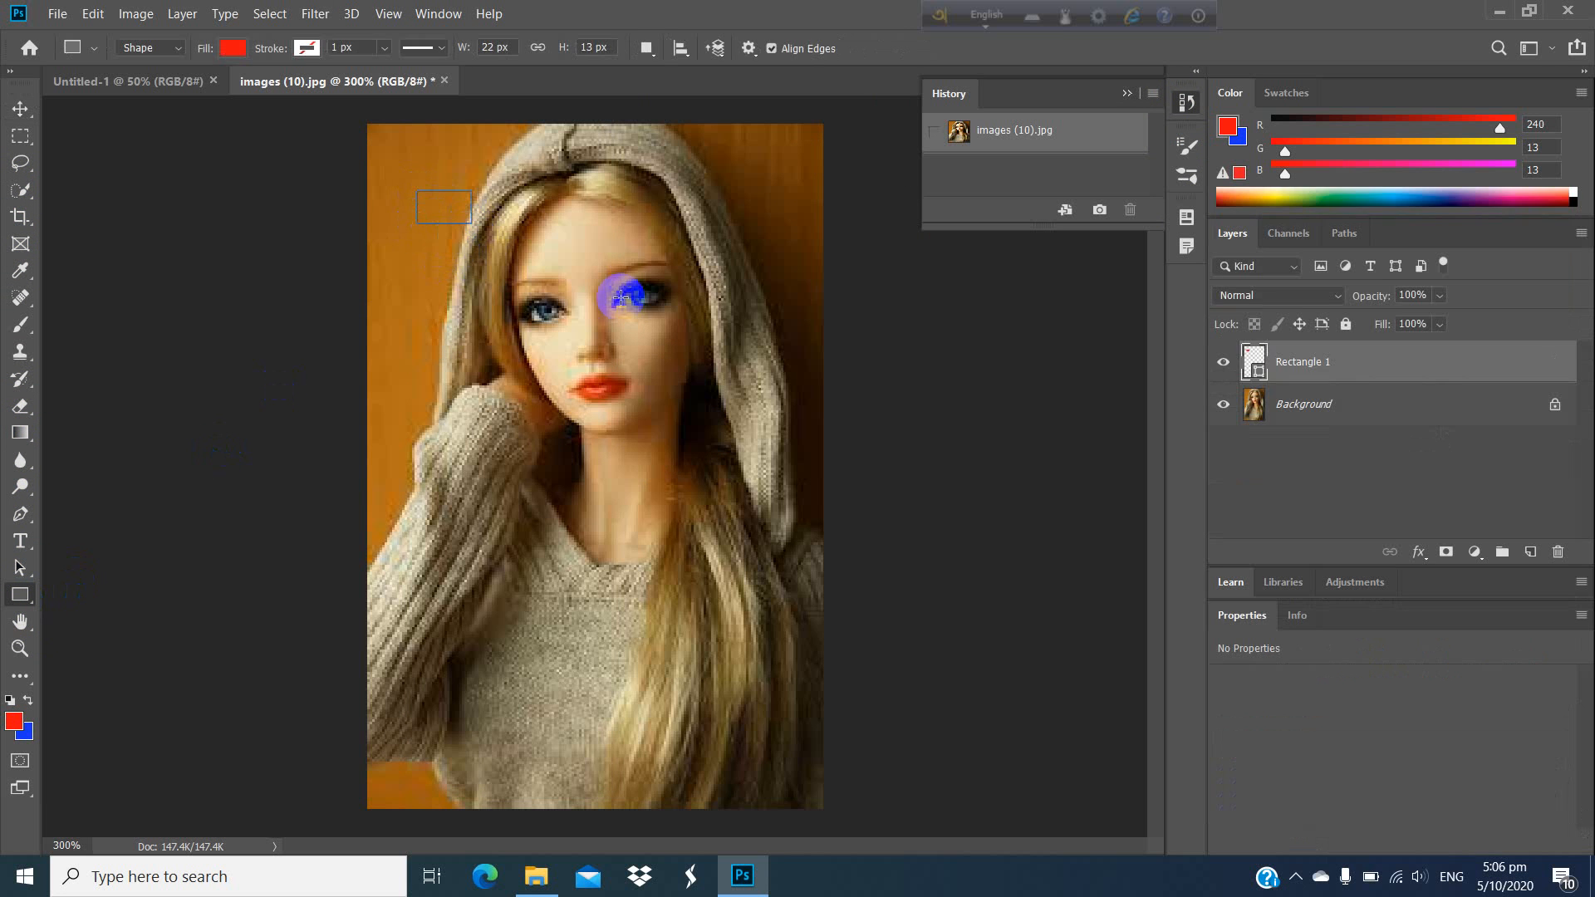
drag(612, 189, 664, 233)
drag(378, 291, 438, 356)
drag(763, 216, 818, 267)
drag(683, 365, 729, 423)
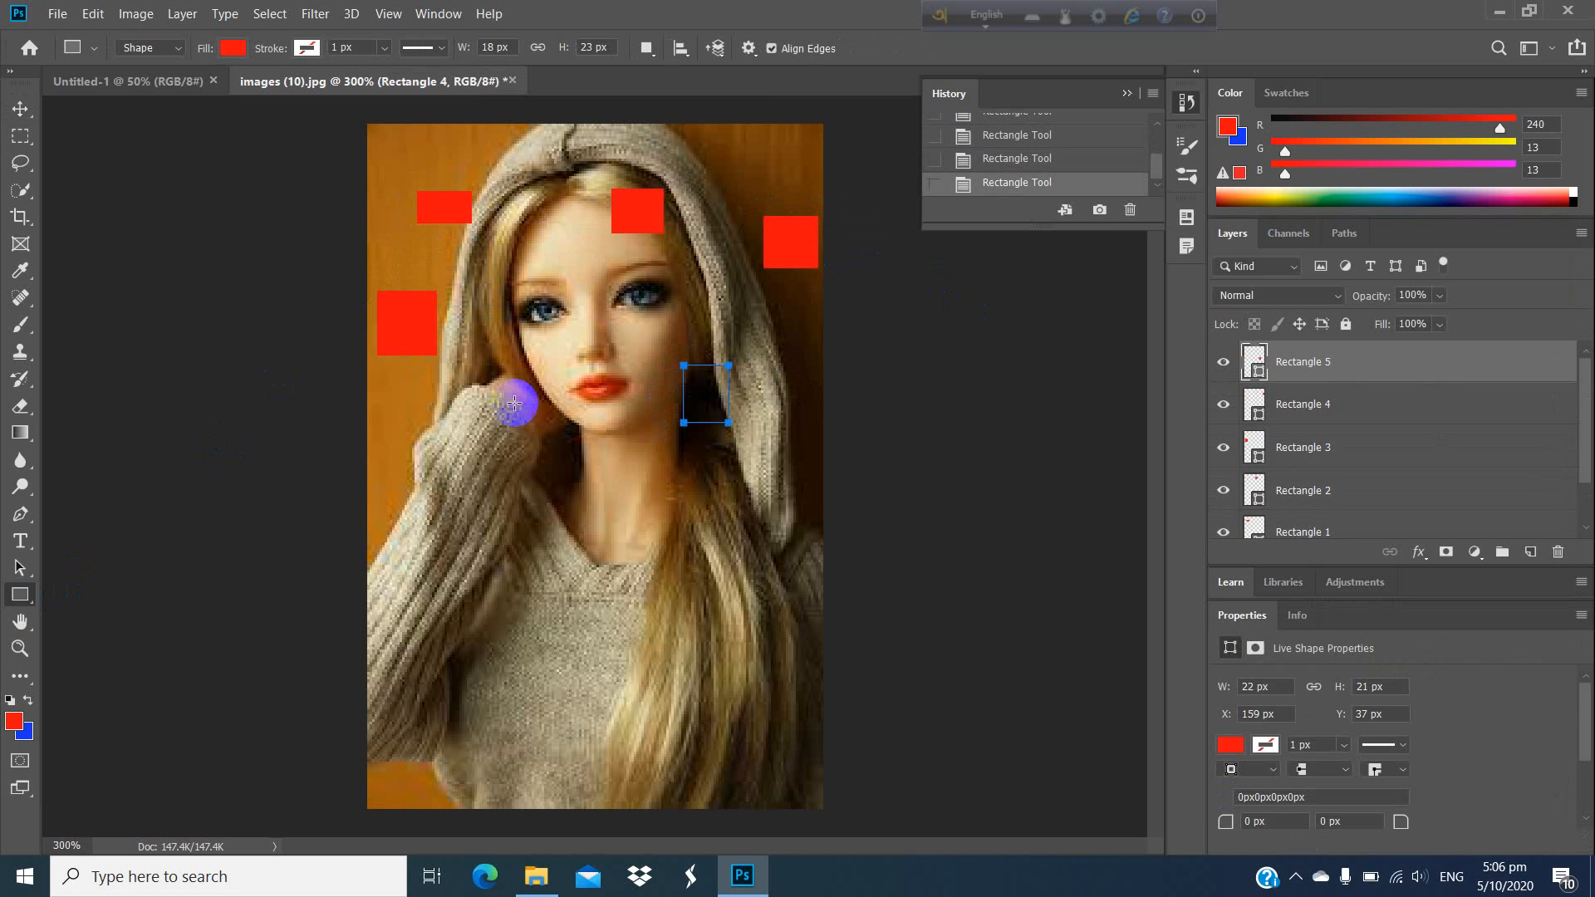
click(15, 276)
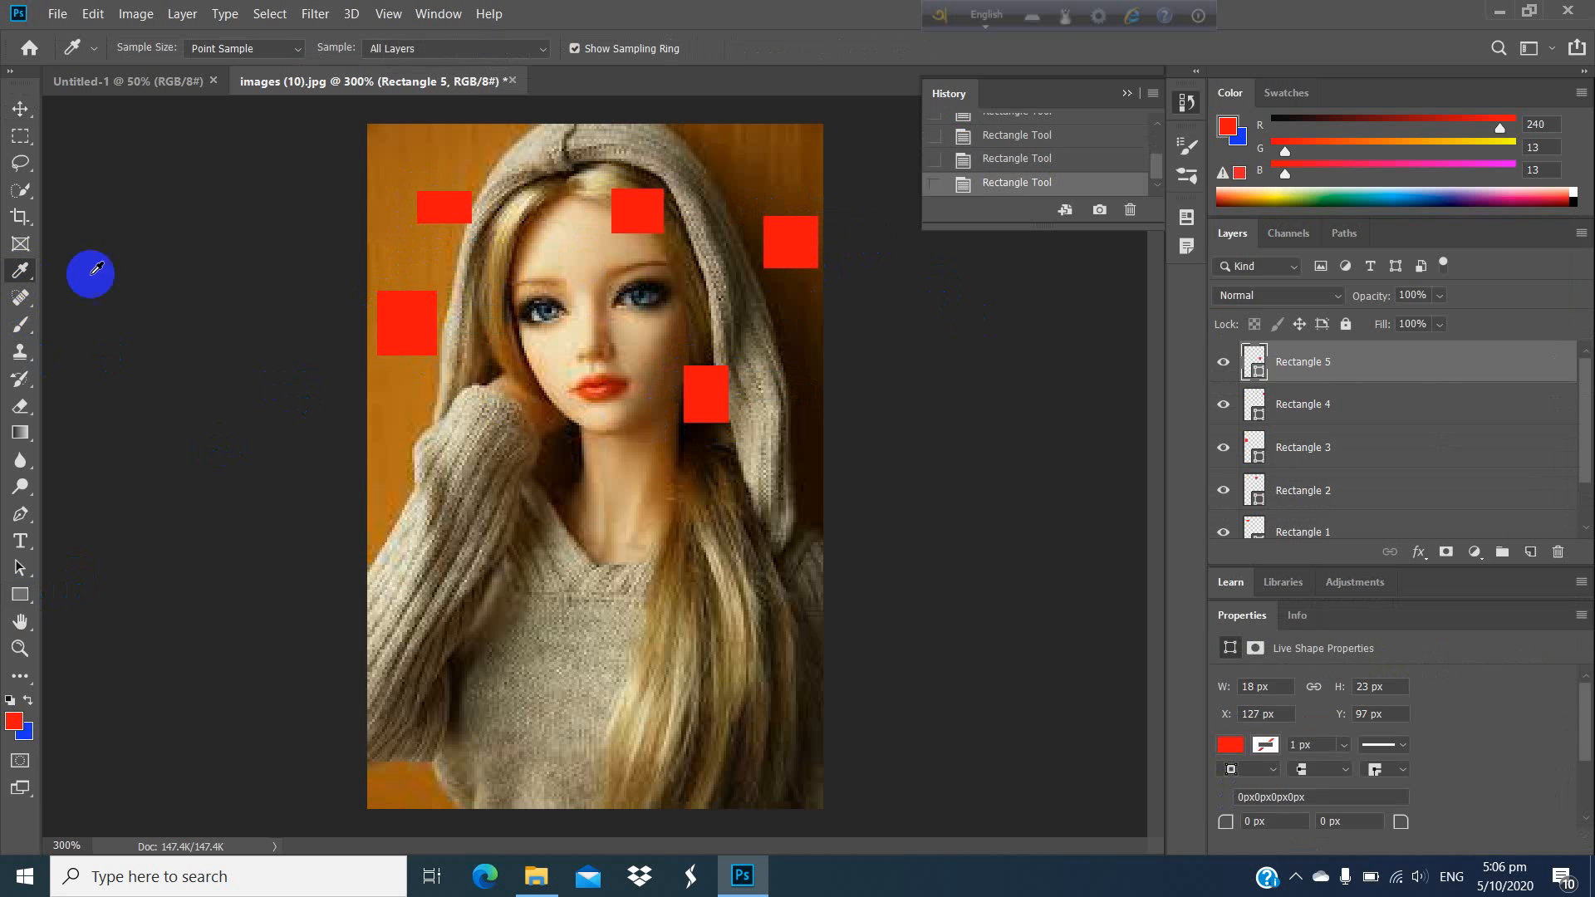
drag(708, 365, 721, 381)
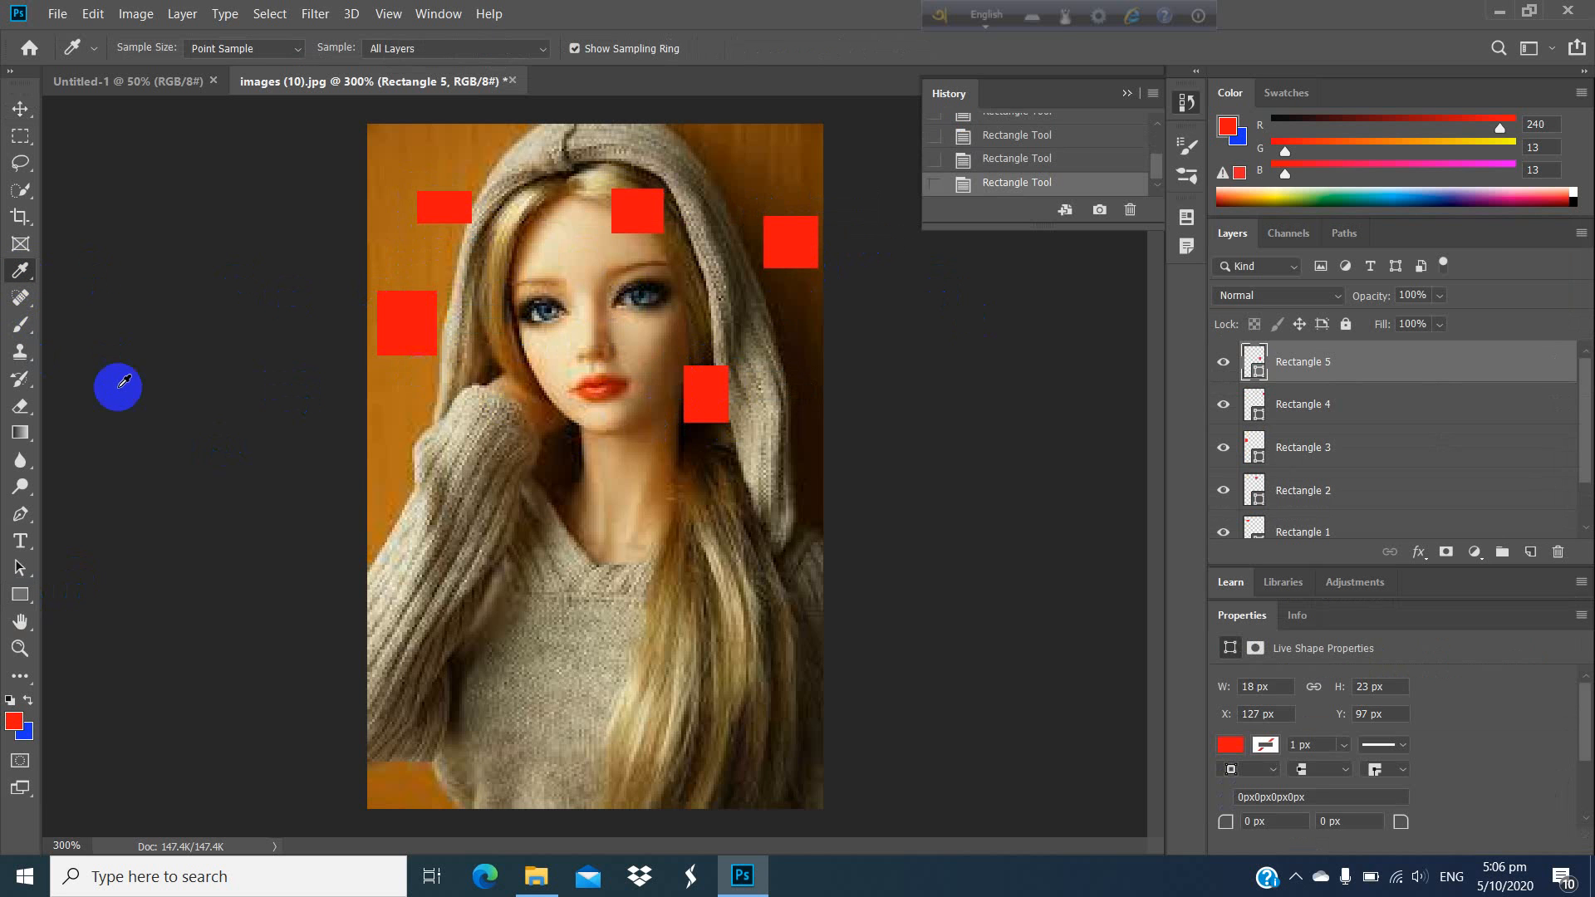
click(21, 297)
click(532, 337)
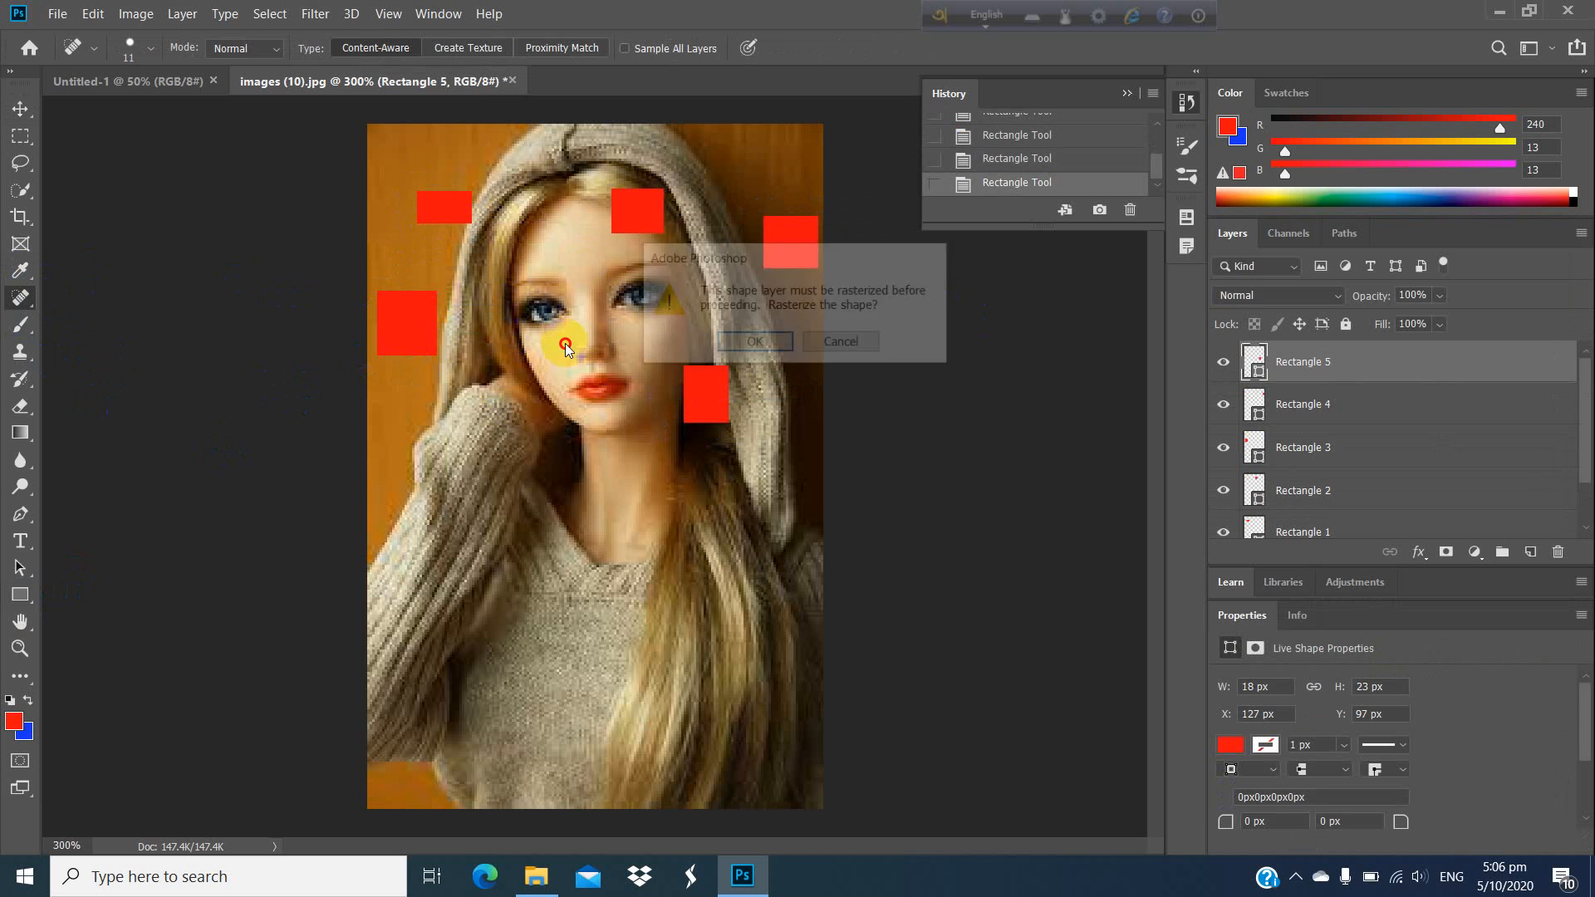
click(849, 341)
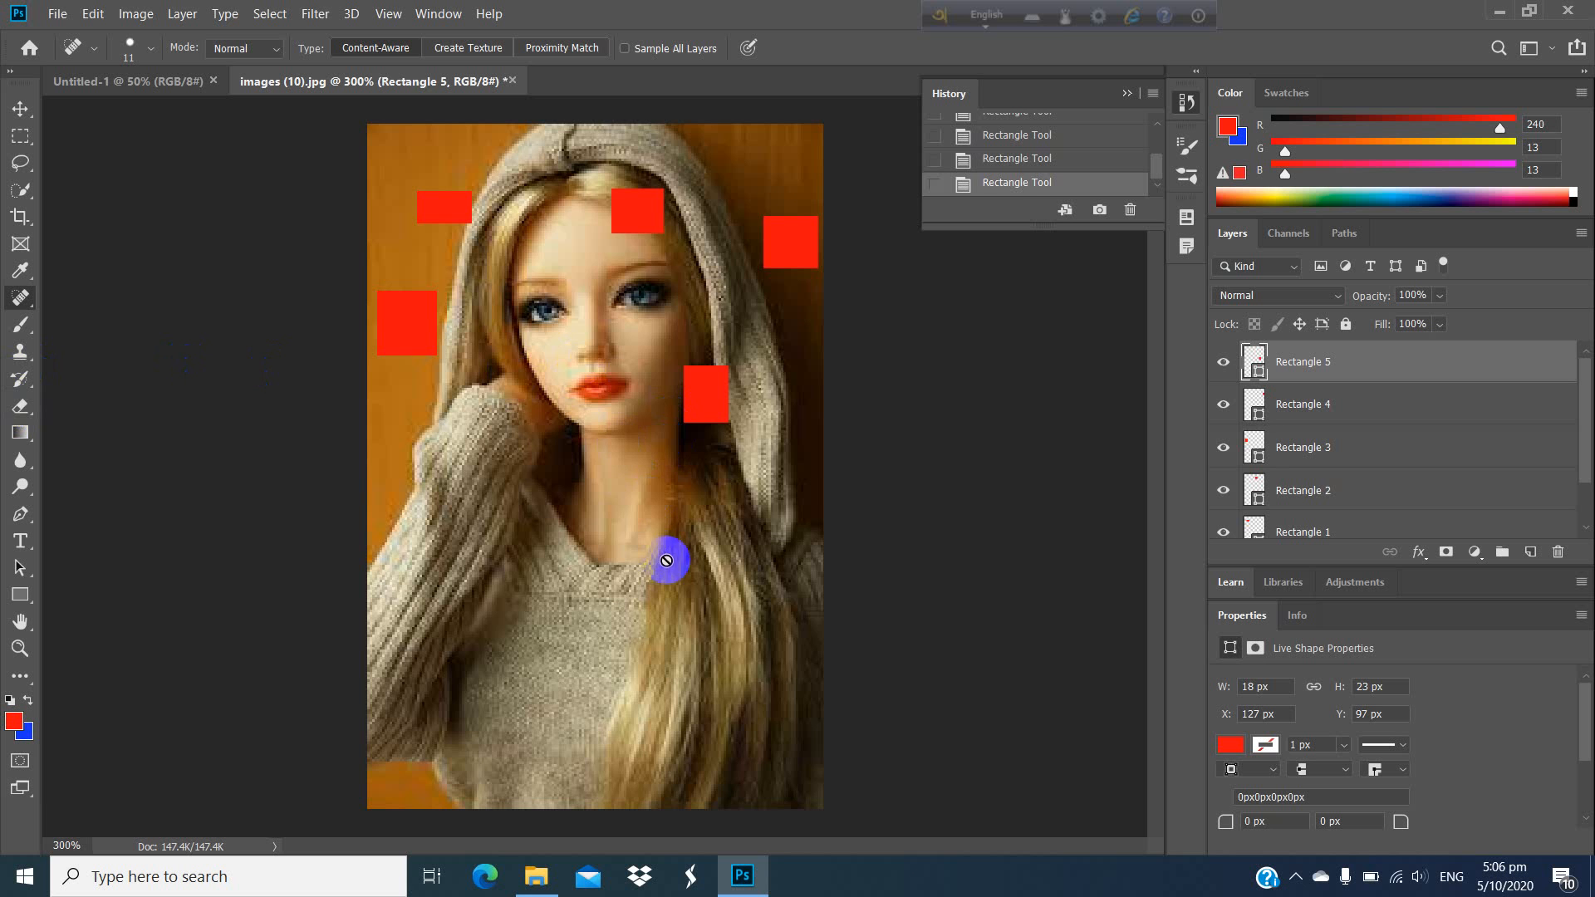
Step: Undo the last two rectangles and delete the remaining Rectangle Tool states from the picture's history
key(ctrl+z)
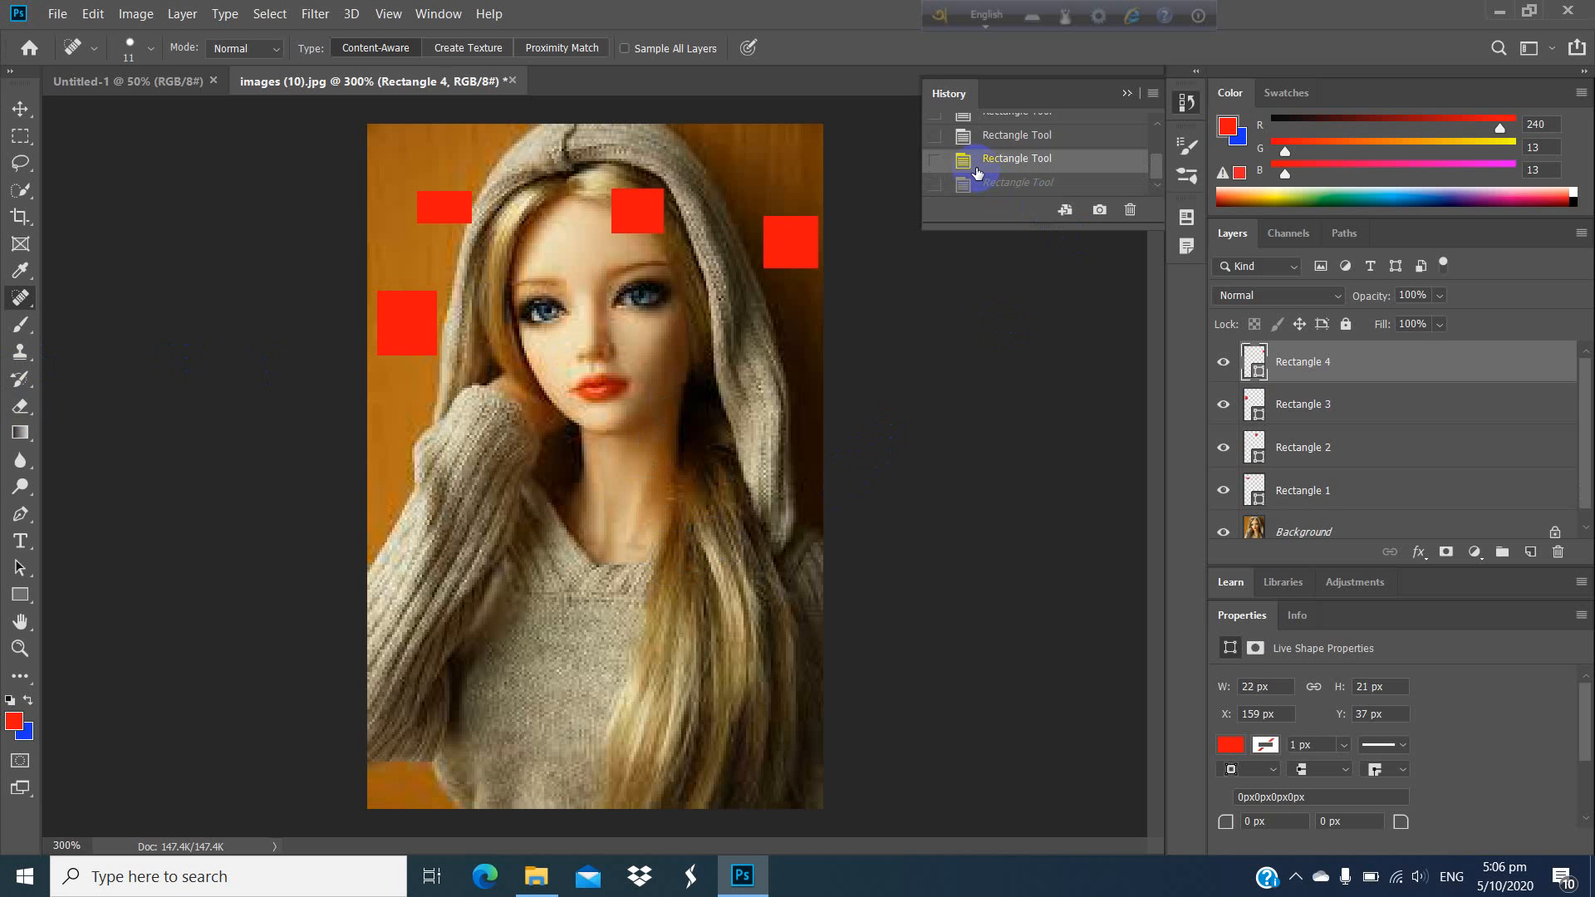
key(ctrl+z)
click(1041, 171)
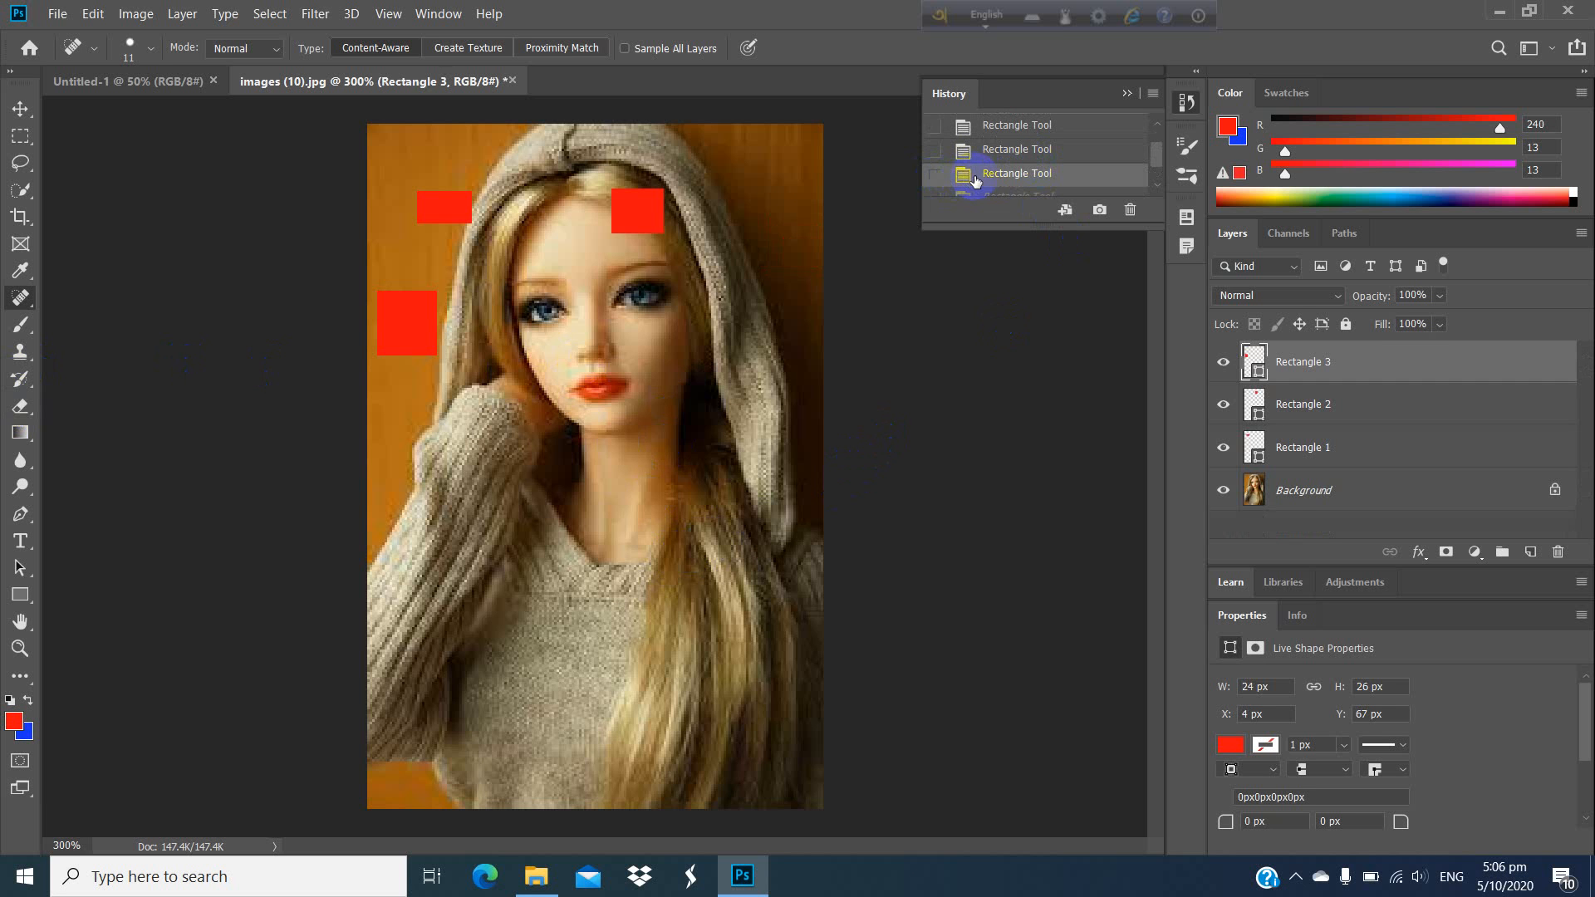
click(1130, 210)
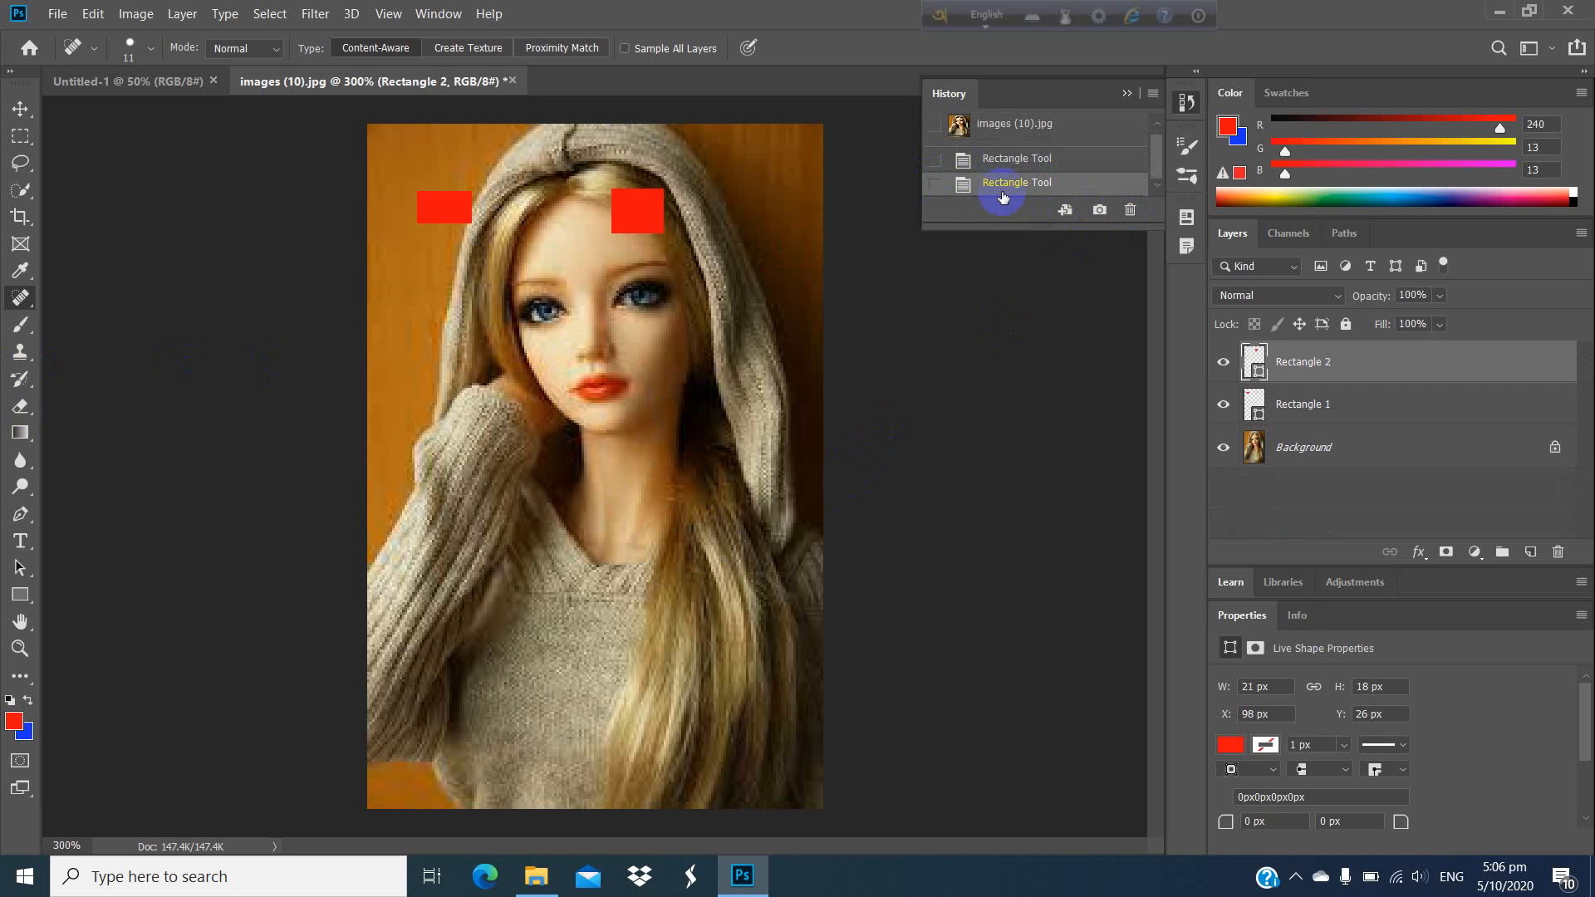
drag(977, 184, 1131, 210)
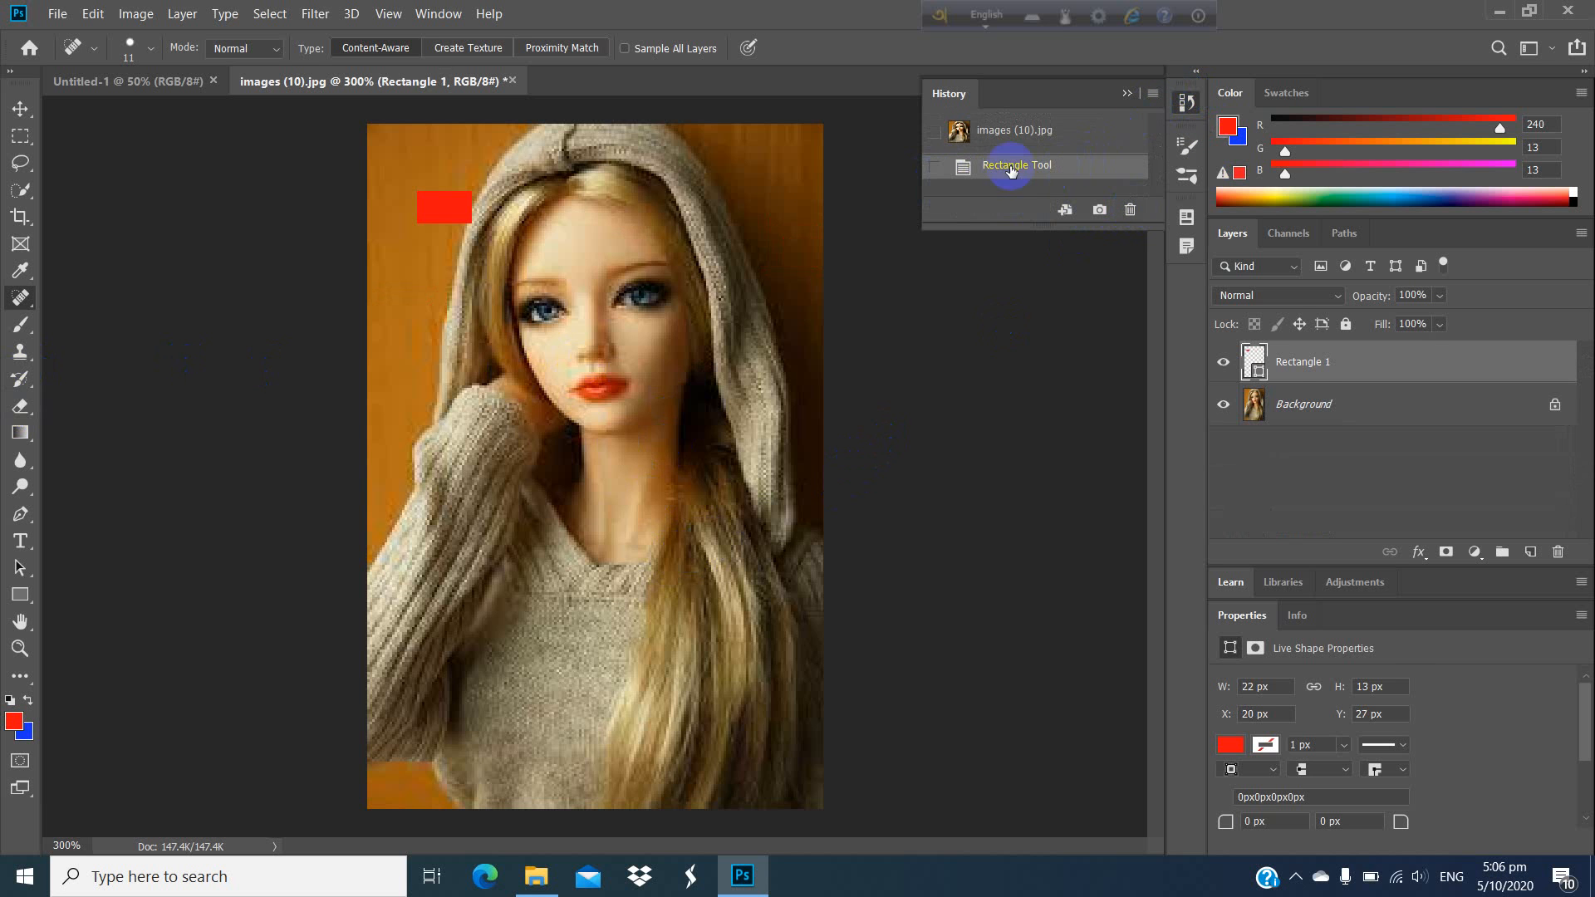
drag(1007, 164, 1128, 220)
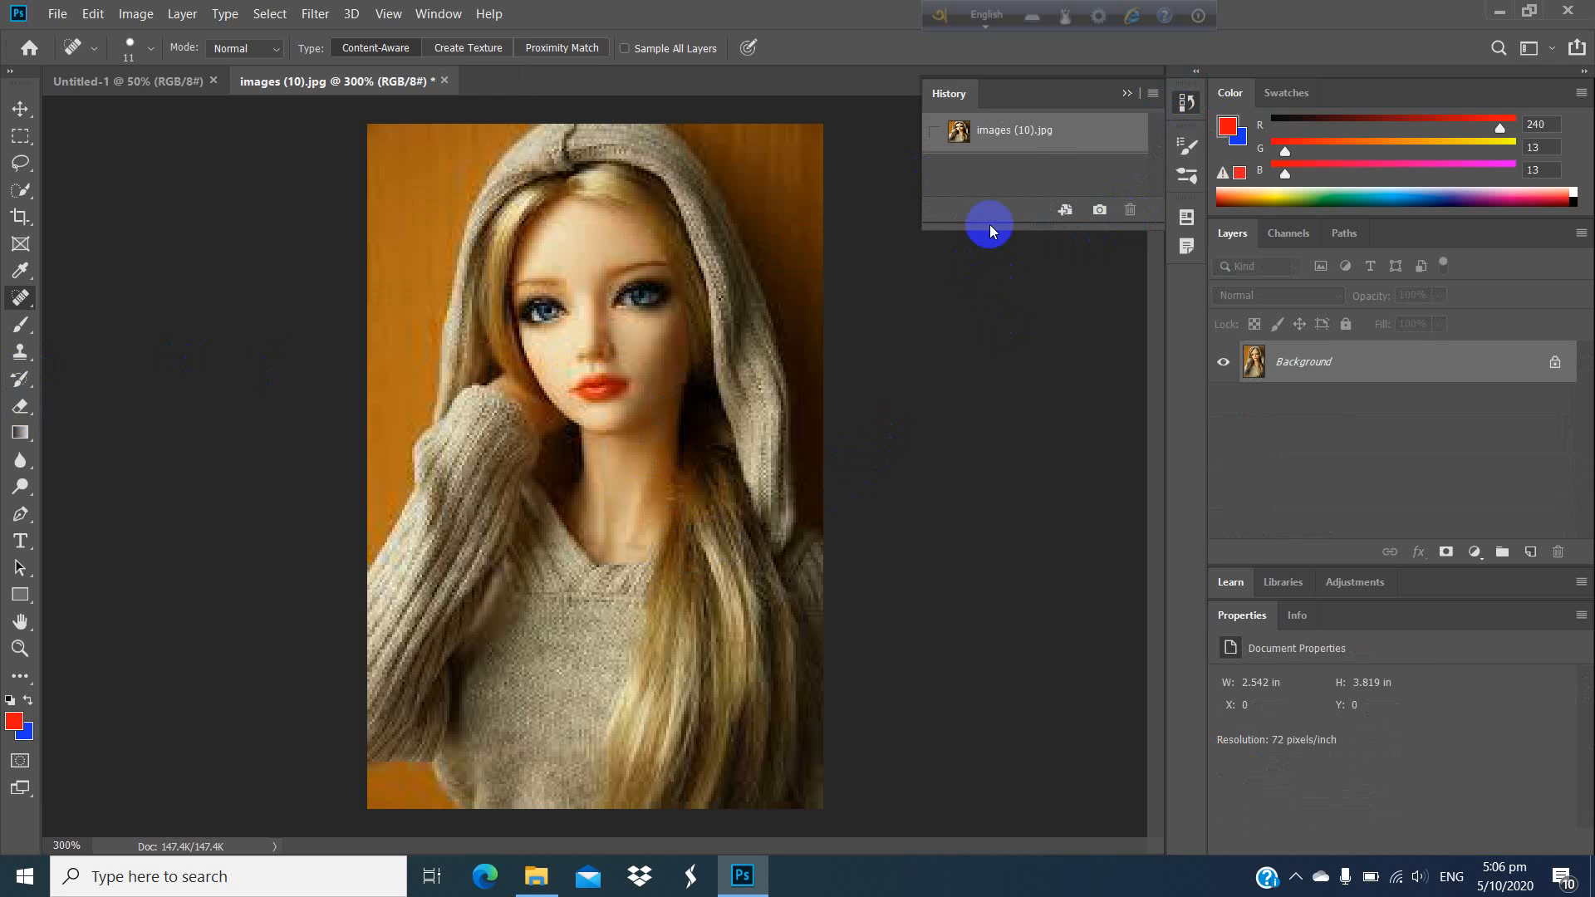
Step: Try to delete the images (10).jpg snapshot and make it the history brush source
drag(1032, 139, 1115, 215)
drag(1023, 145, 1128, 213)
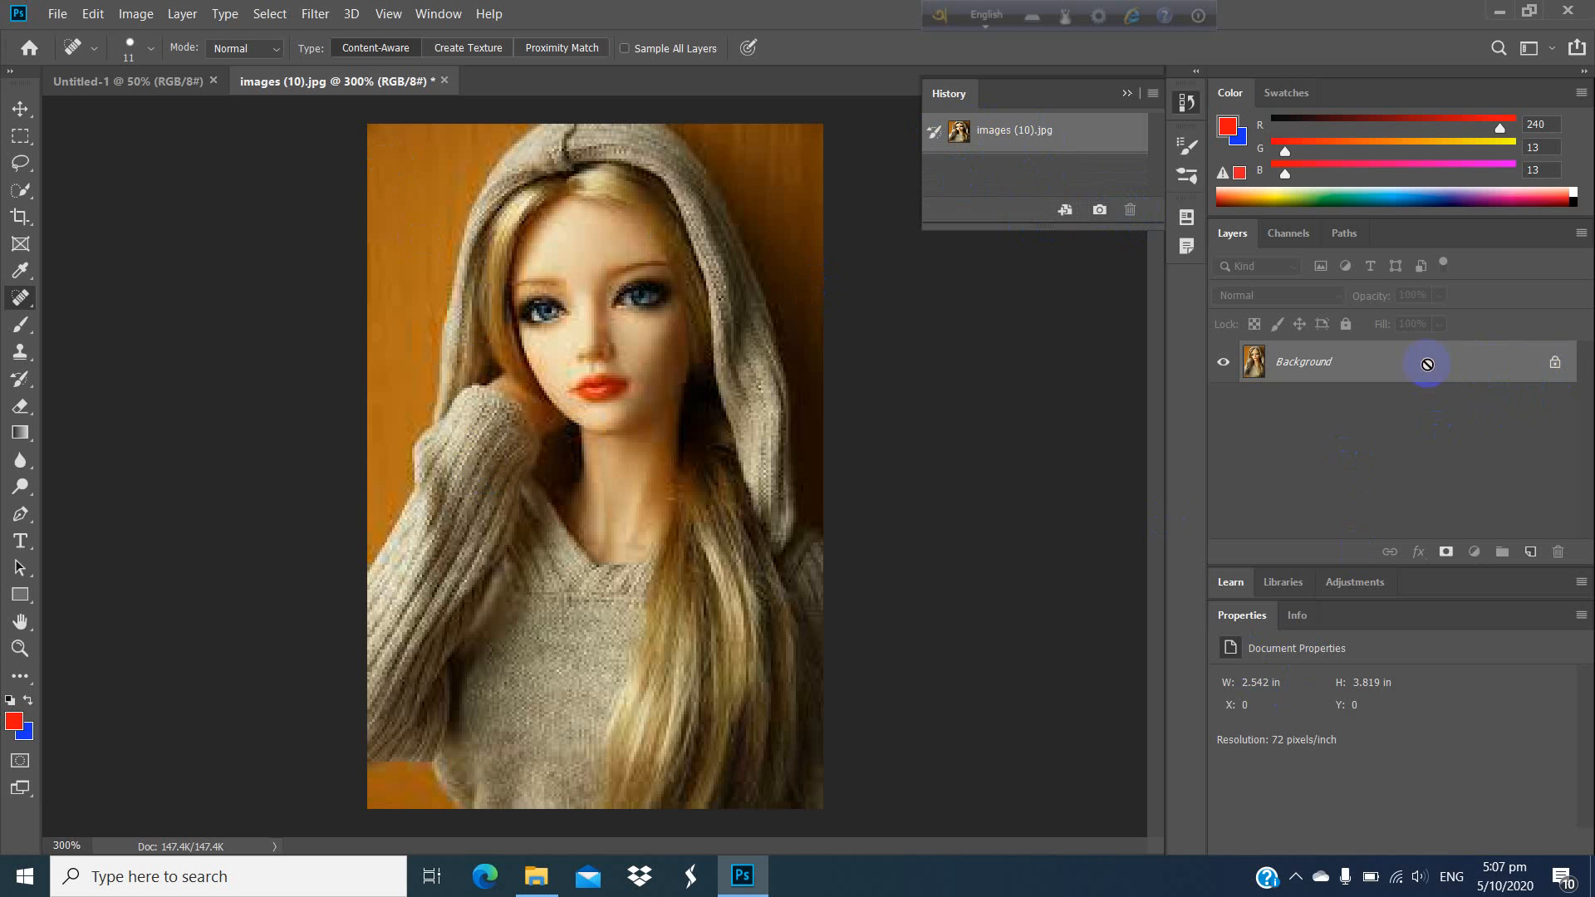
Step: Duplicate the Background layer and delete the Duplicate Layer state from the history
drag(1427, 363, 1532, 552)
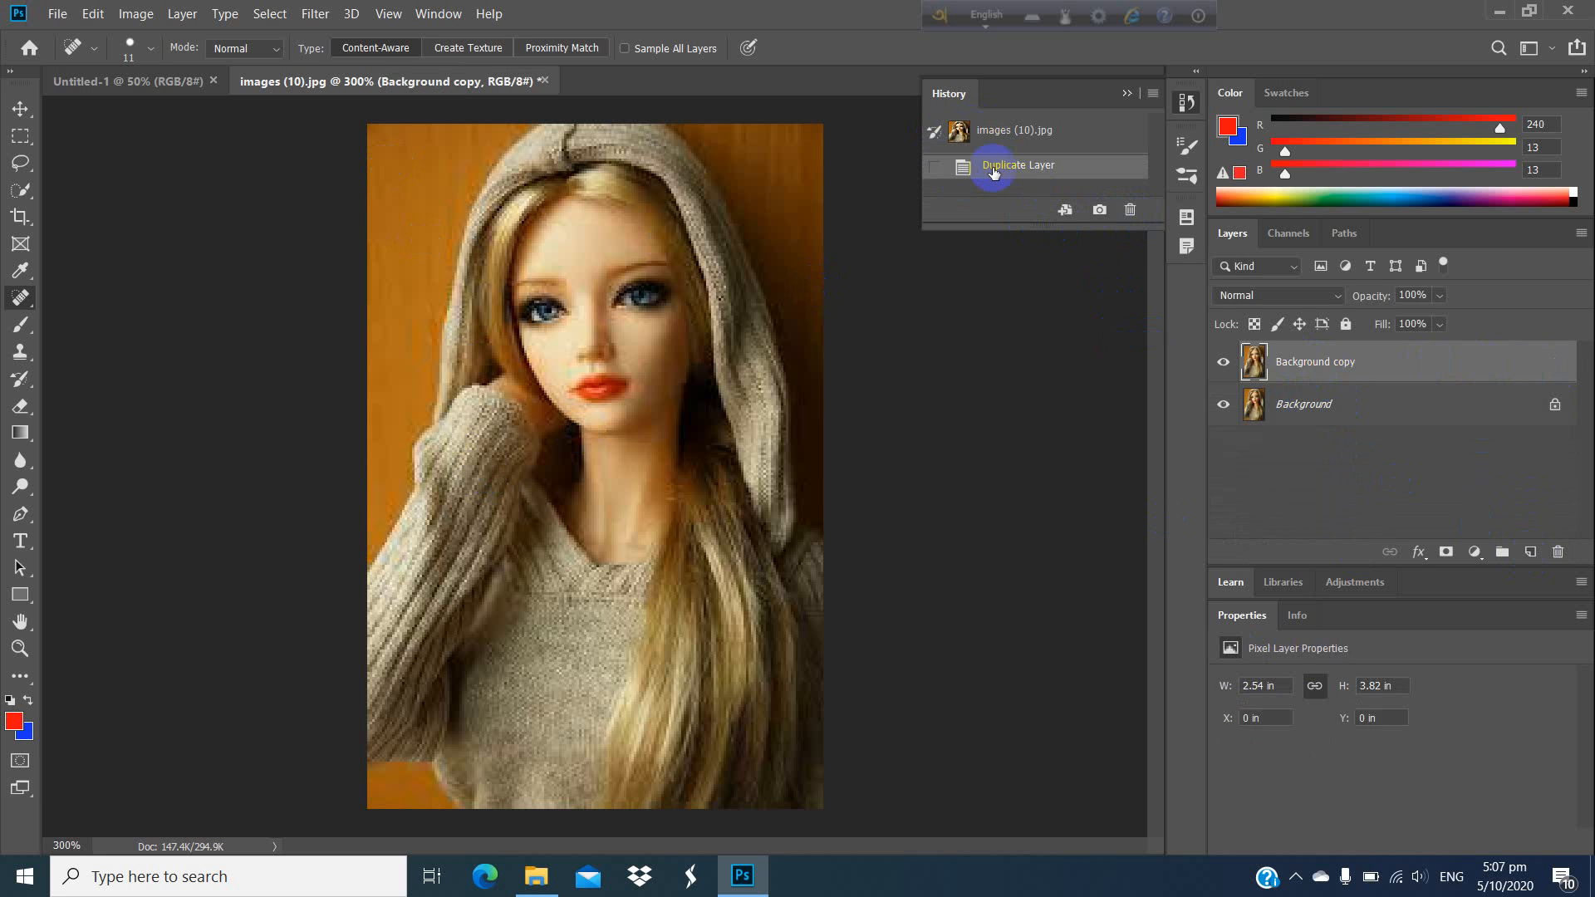
drag(993, 166, 1128, 212)
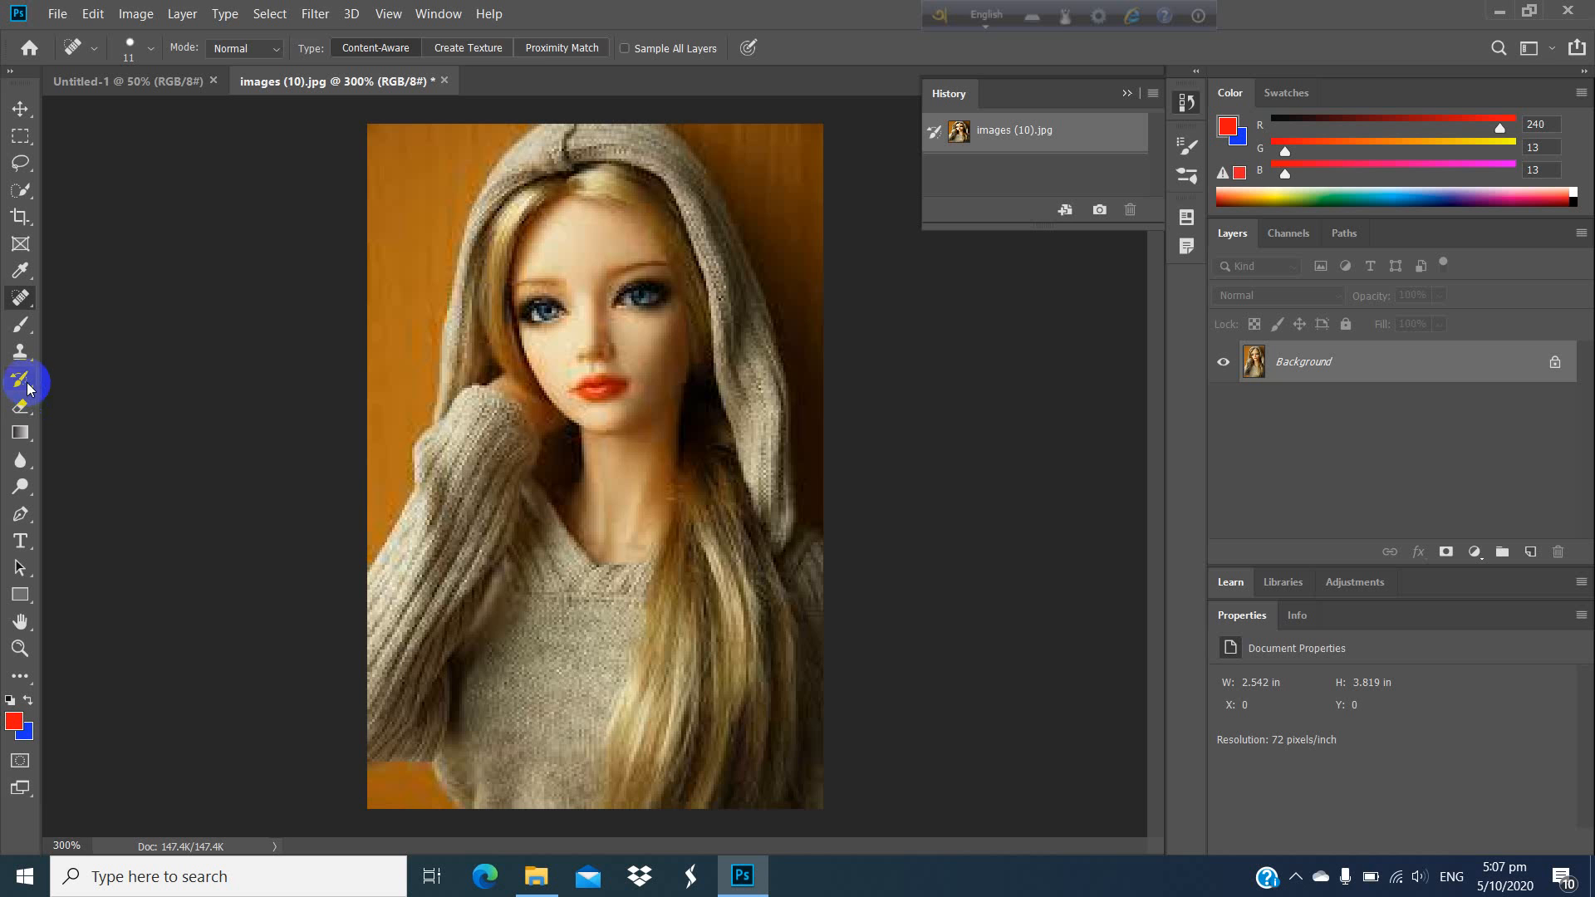
Step: Paint over the doll's face with the History Brush tool at 100% opacity
drag(27, 388, 119, 388)
click(120, 387)
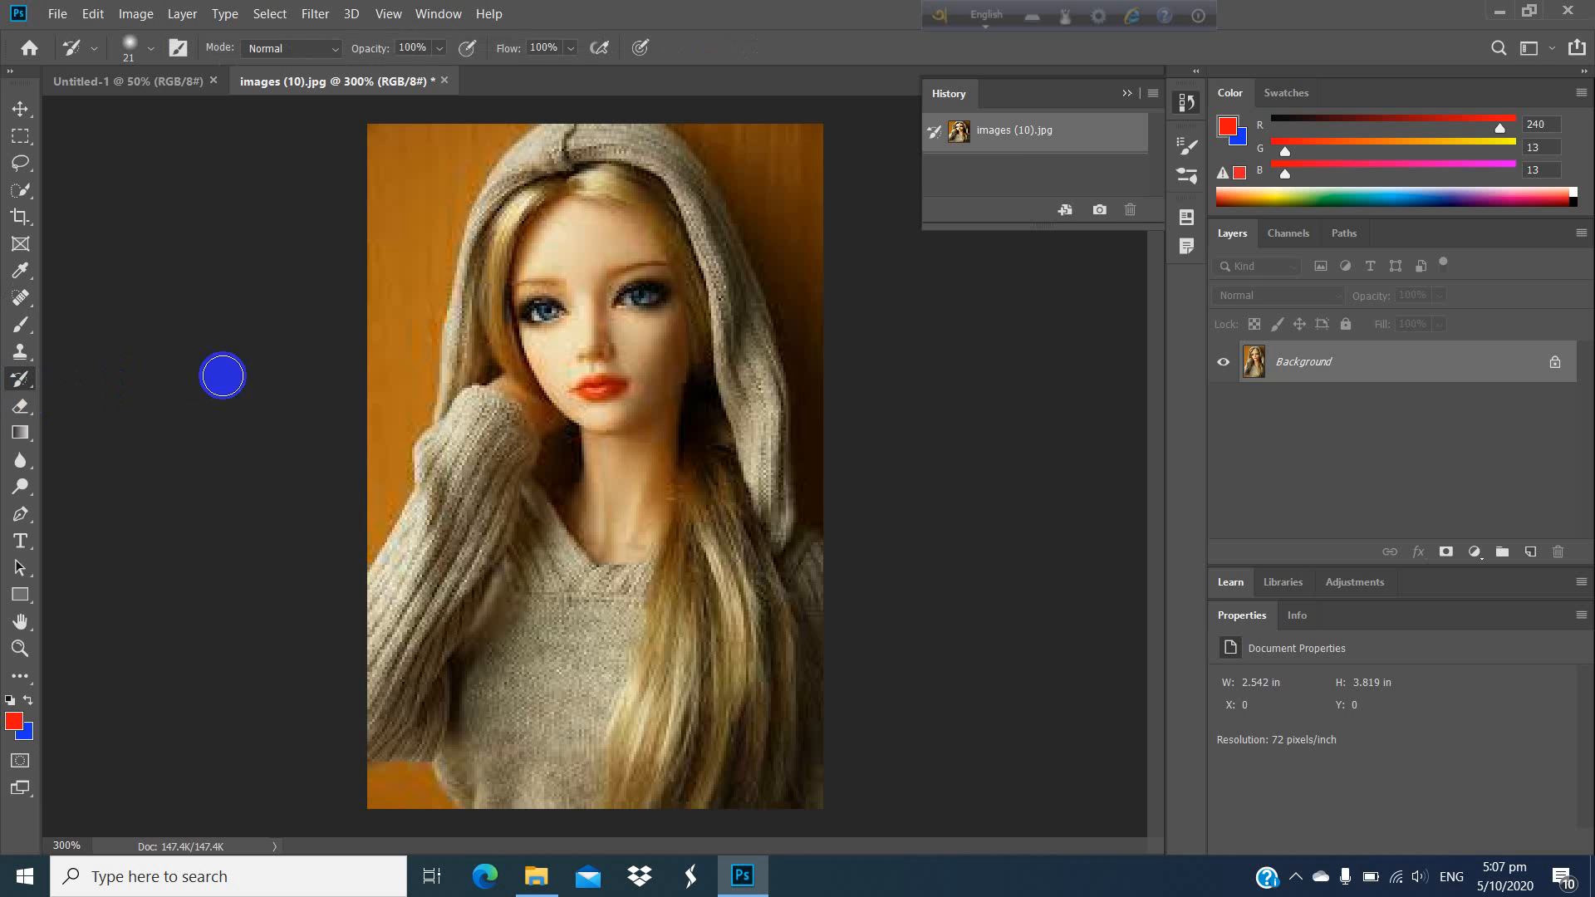
mouse_move(651, 244)
mouse_down()
mouse_move(592, 274)
mouse_move(652, 259)
mouse_move(668, 380)
mouse_move(581, 436)
mouse_move(516, 375)
mouse_move(531, 460)
mouse_move(596, 588)
mouse_move(682, 535)
mouse_move(613, 388)
mouse_move(562, 345)
mouse_up()
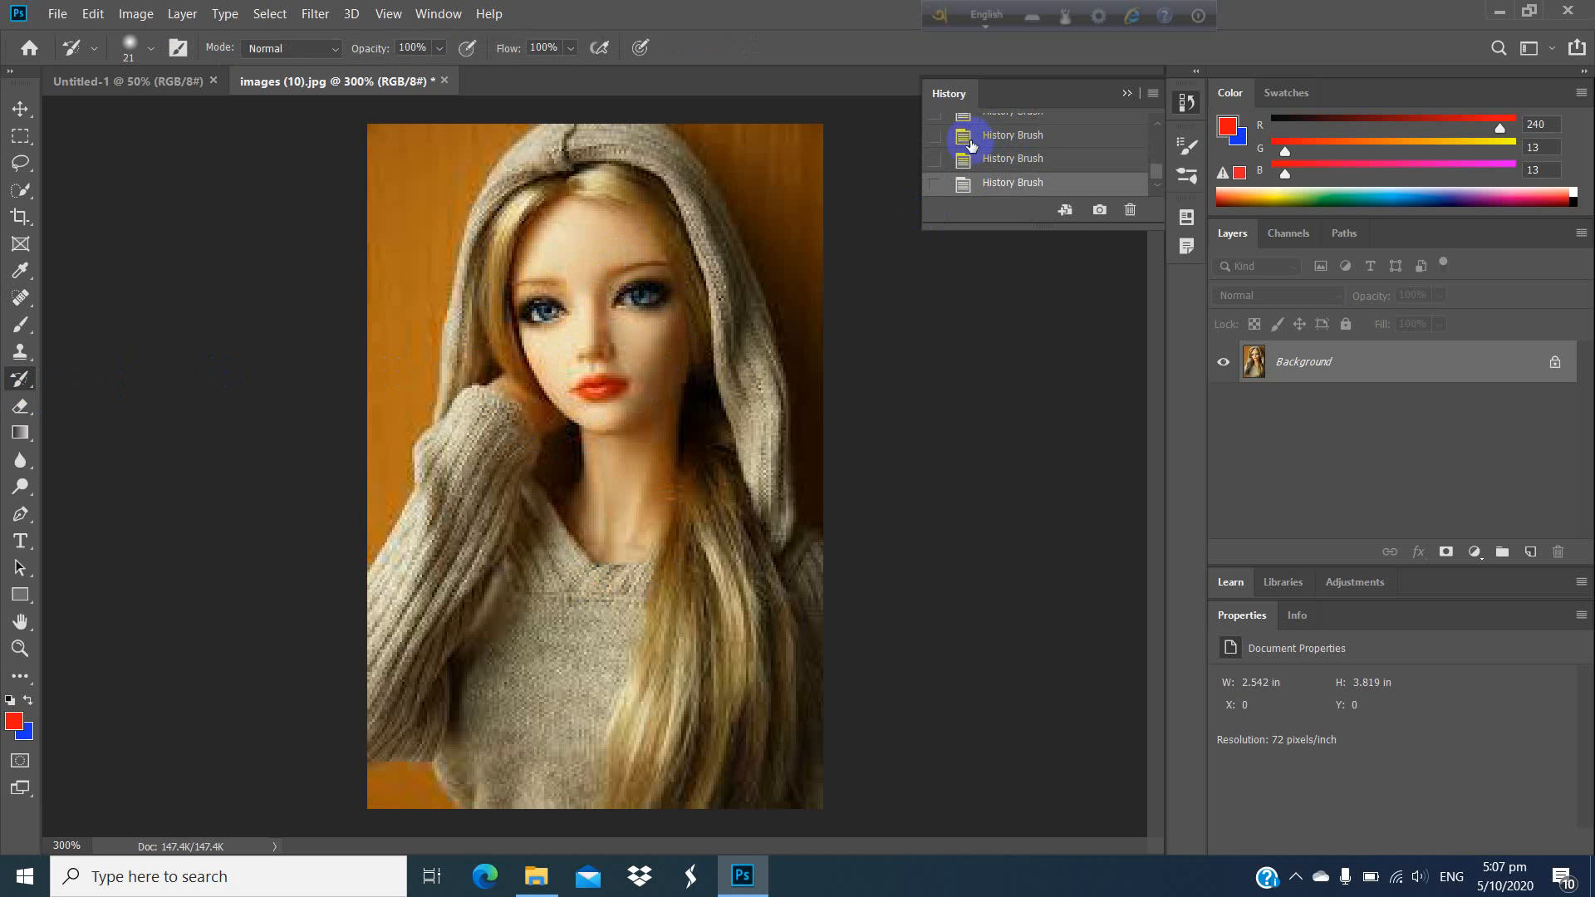
Step: Try different History Brush states as the history brush source, ending on one near the start of the history
click(930, 119)
click(933, 136)
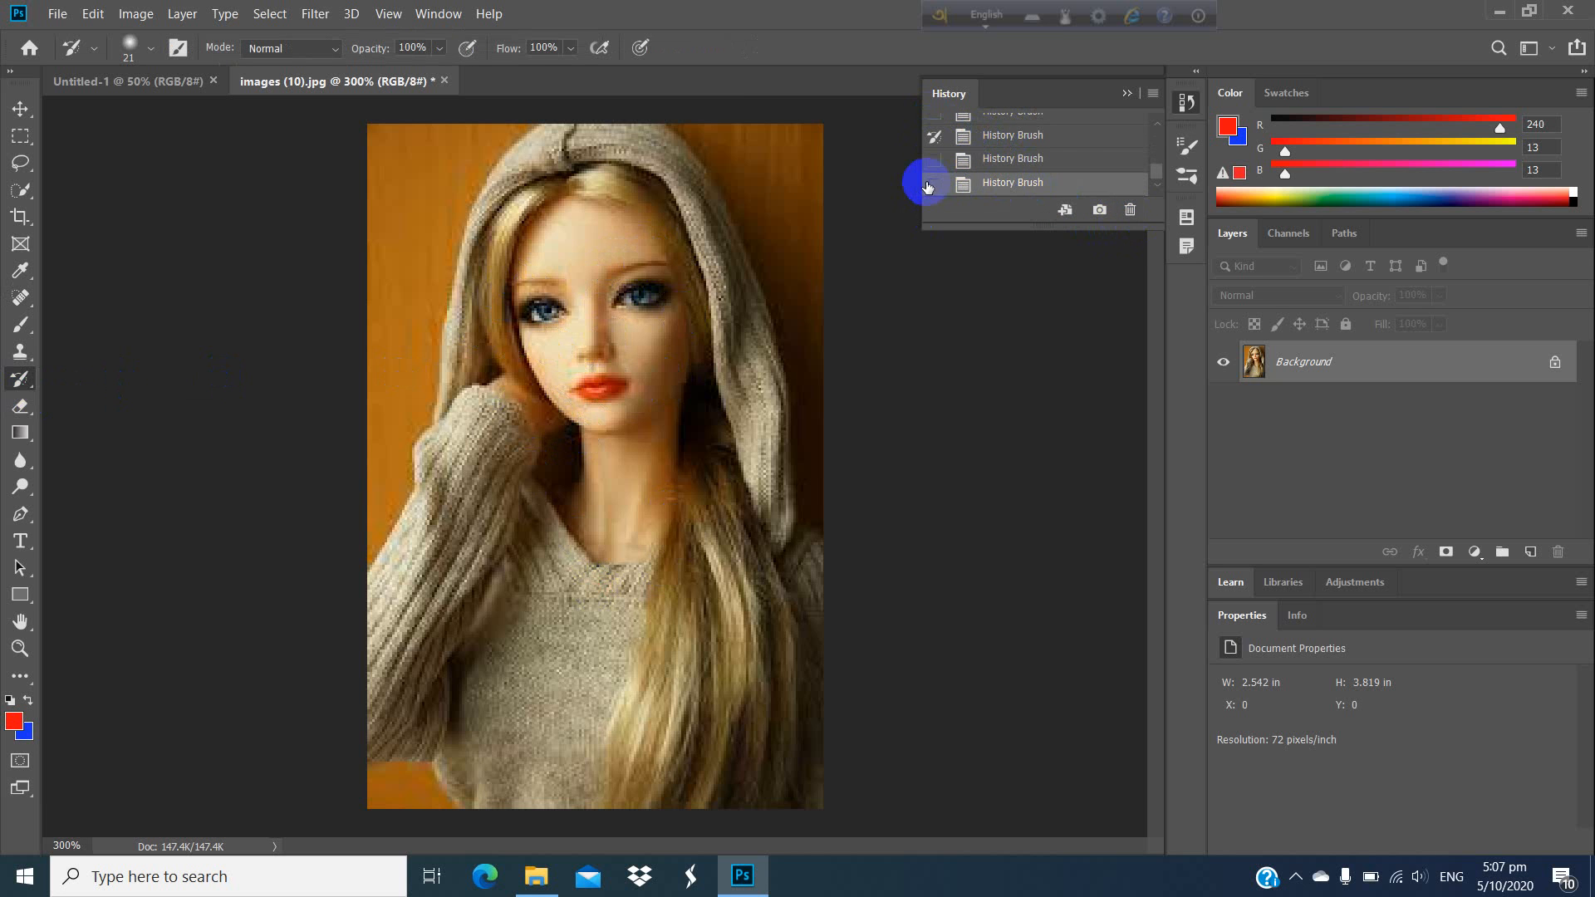
scroll(948, 171, up, 3)
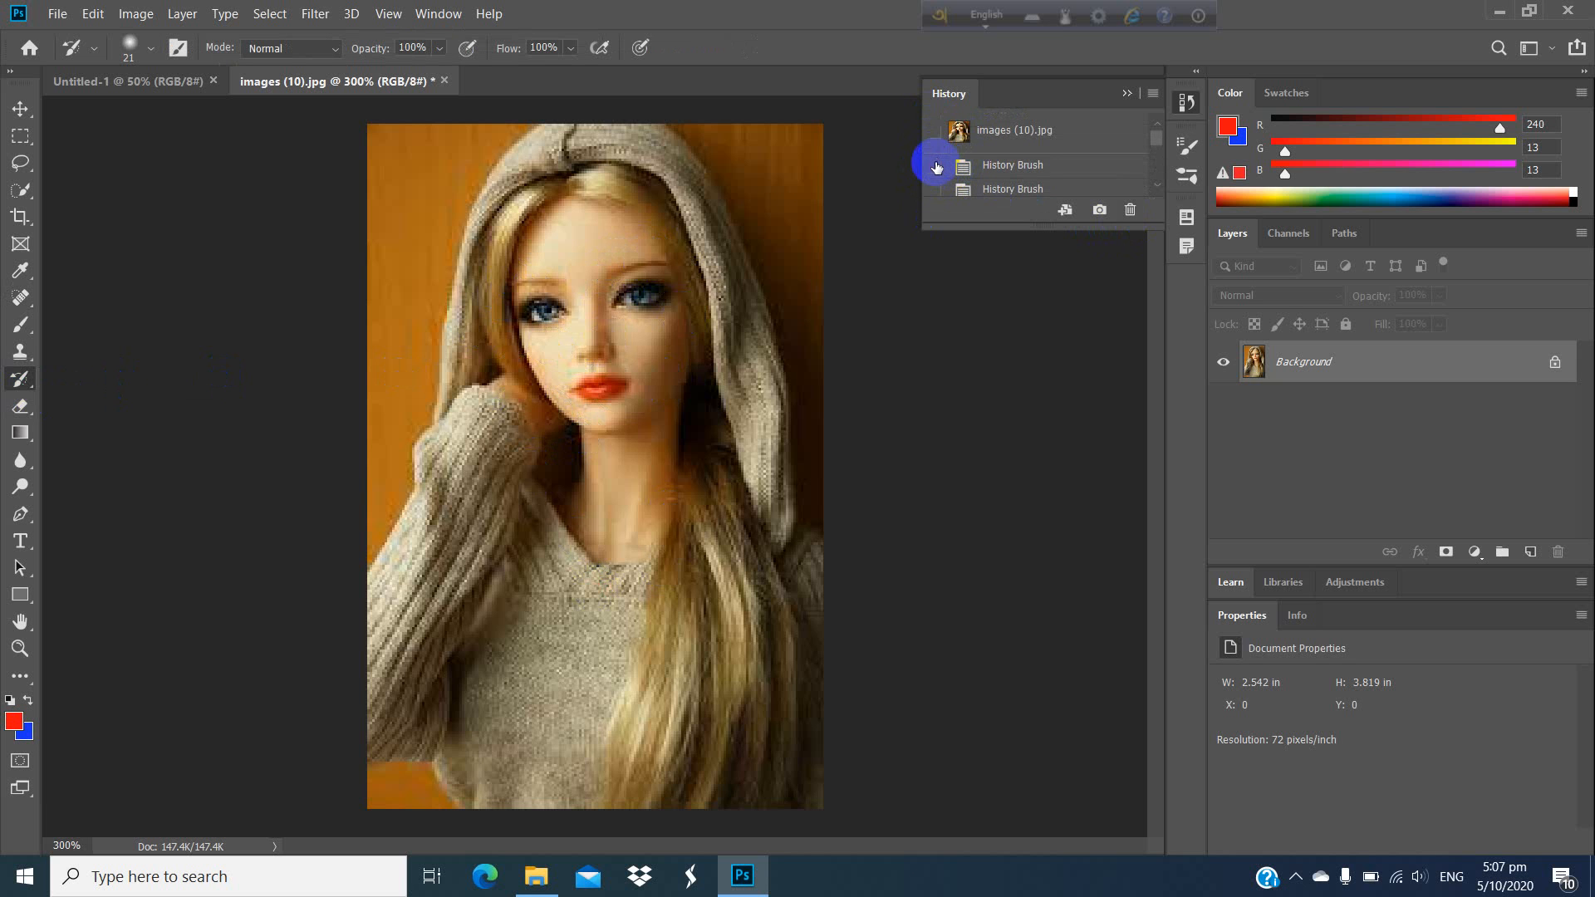
scroll(936, 169, down, 2)
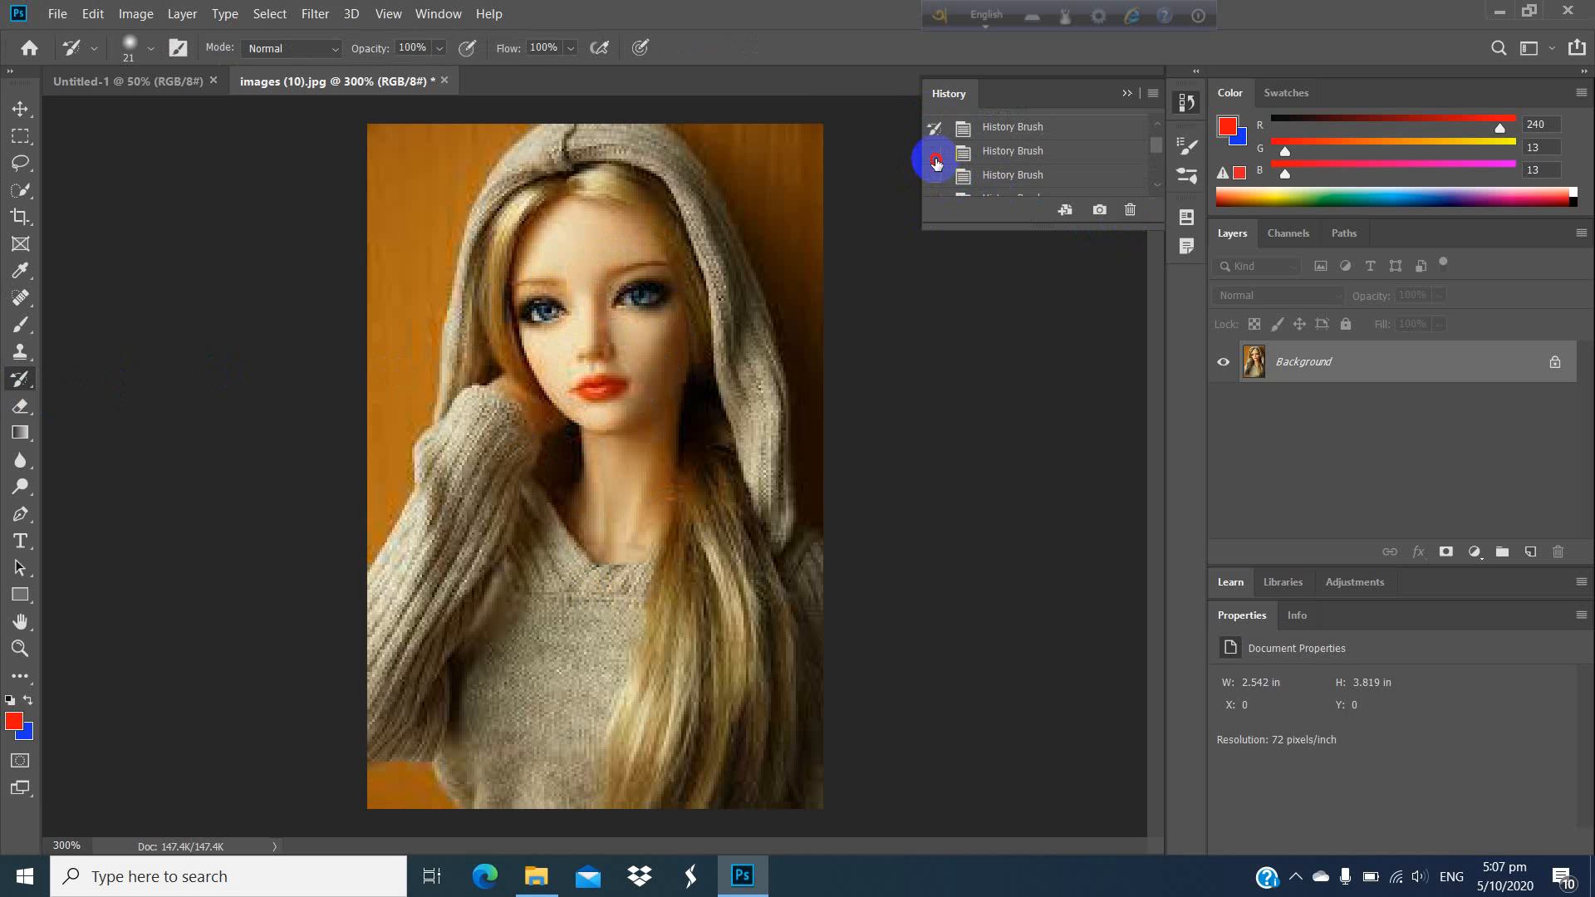
click(935, 153)
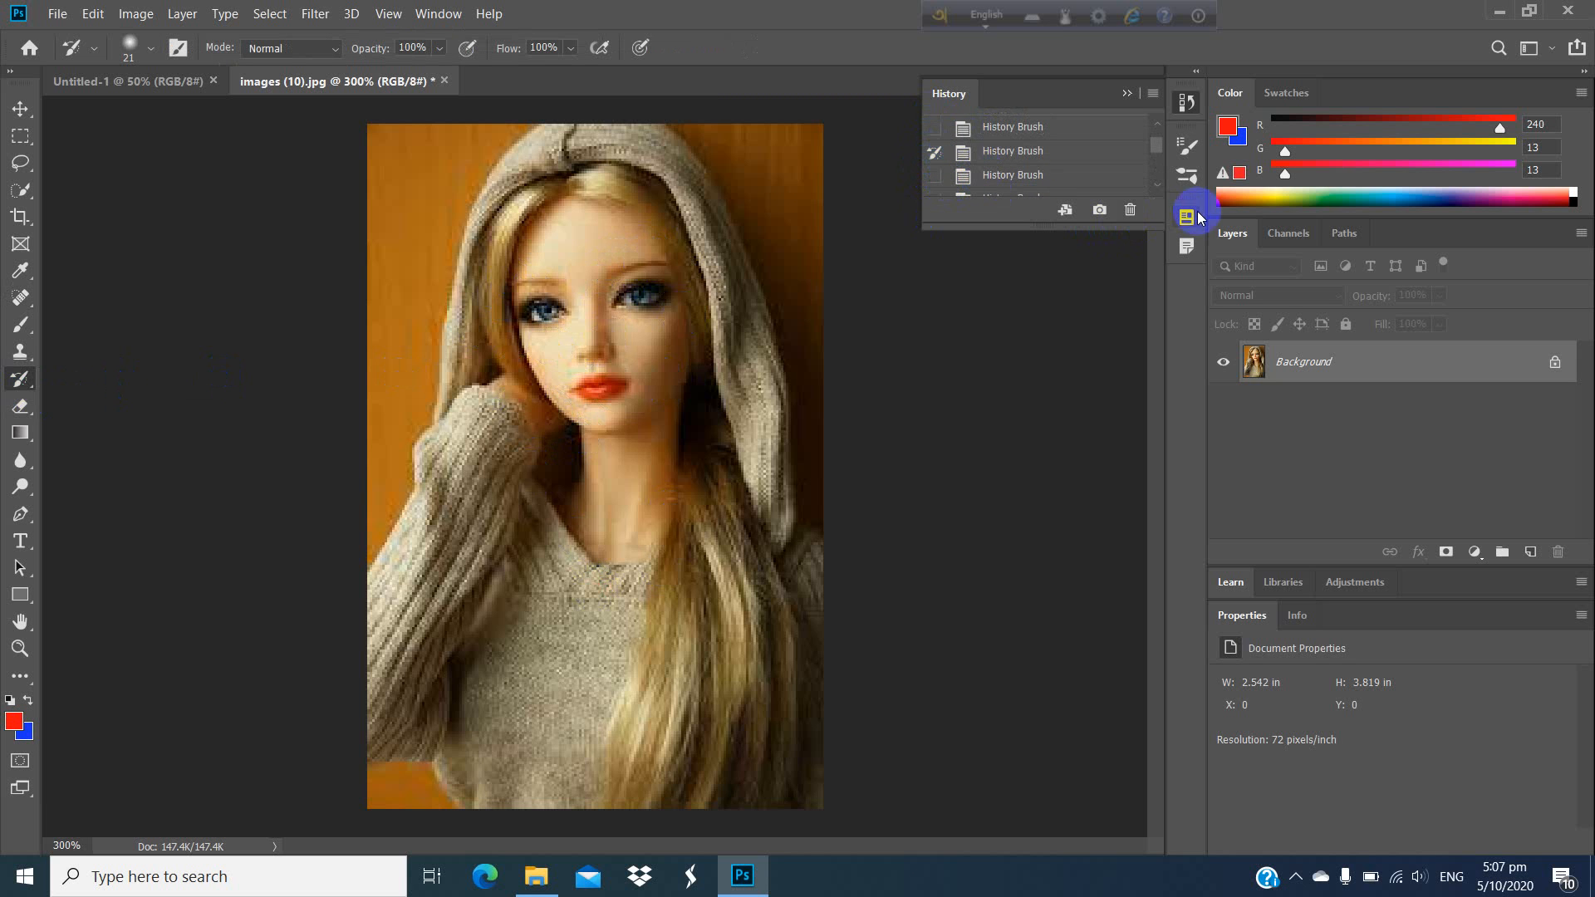
Step: Delete the latest History Brush states and set the history brush source to the last remaining one
click(1131, 209)
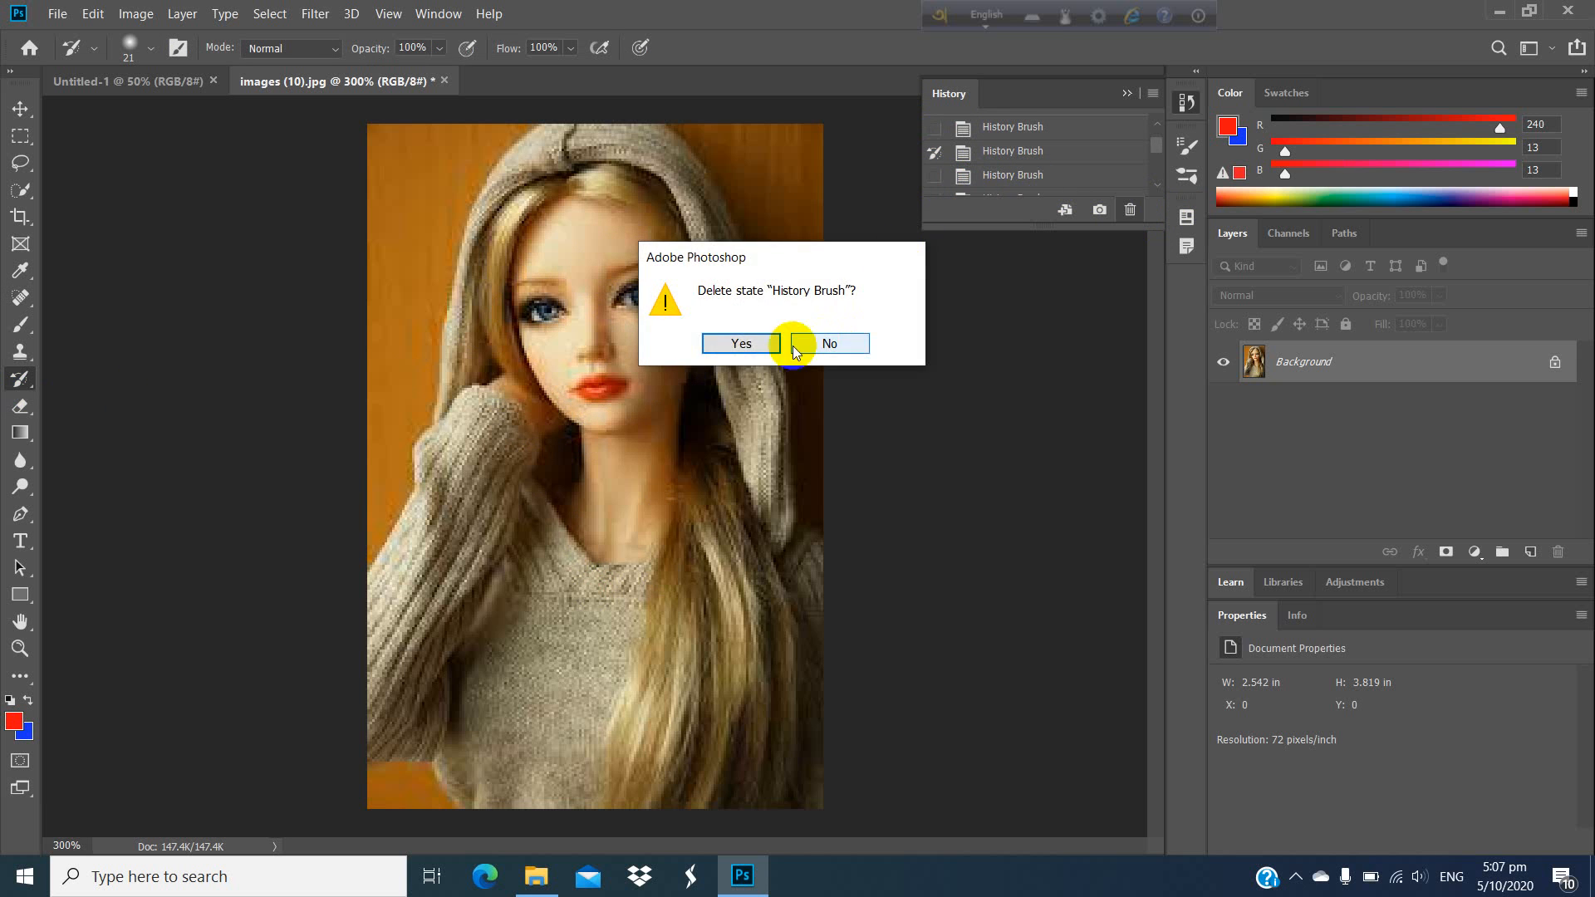
click(740, 344)
click(934, 159)
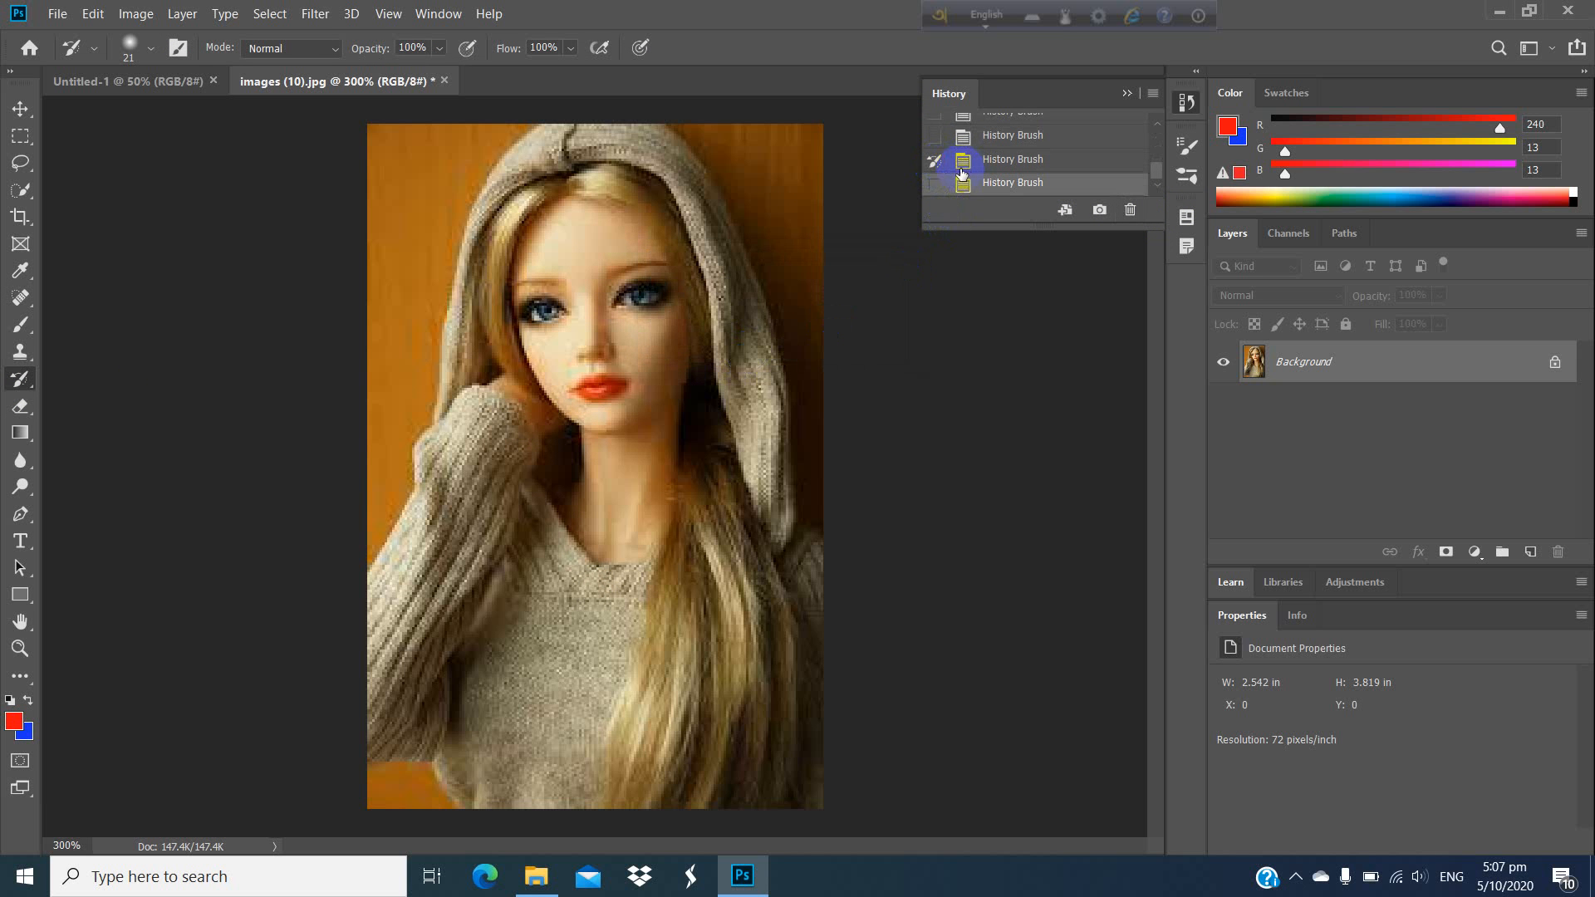
click(1130, 209)
click(740, 342)
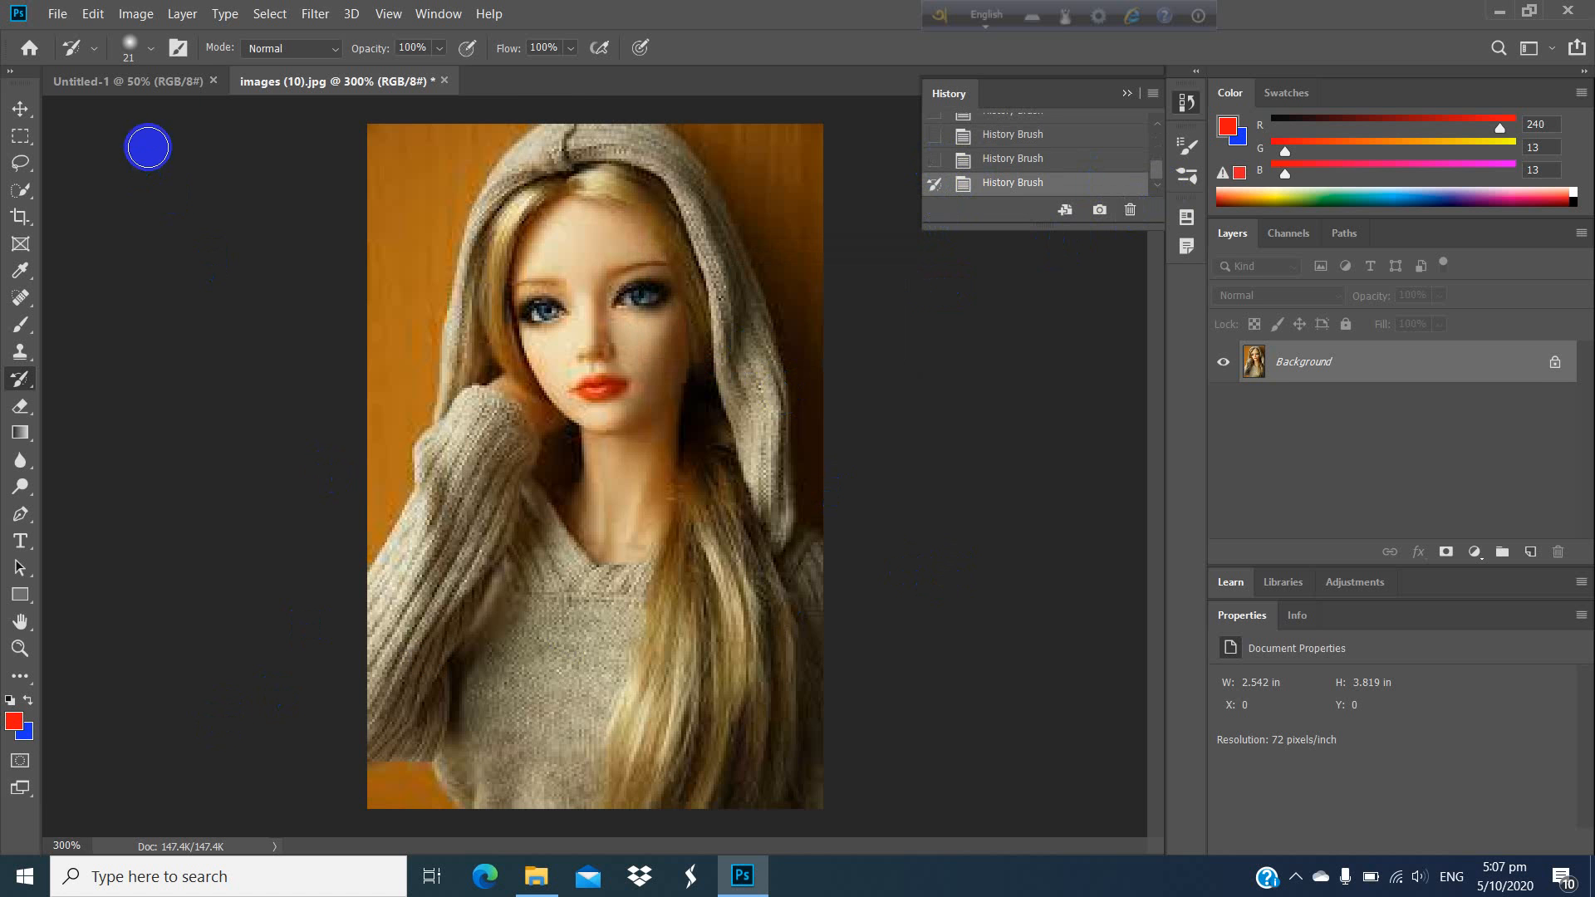
click(171, 80)
click(296, 83)
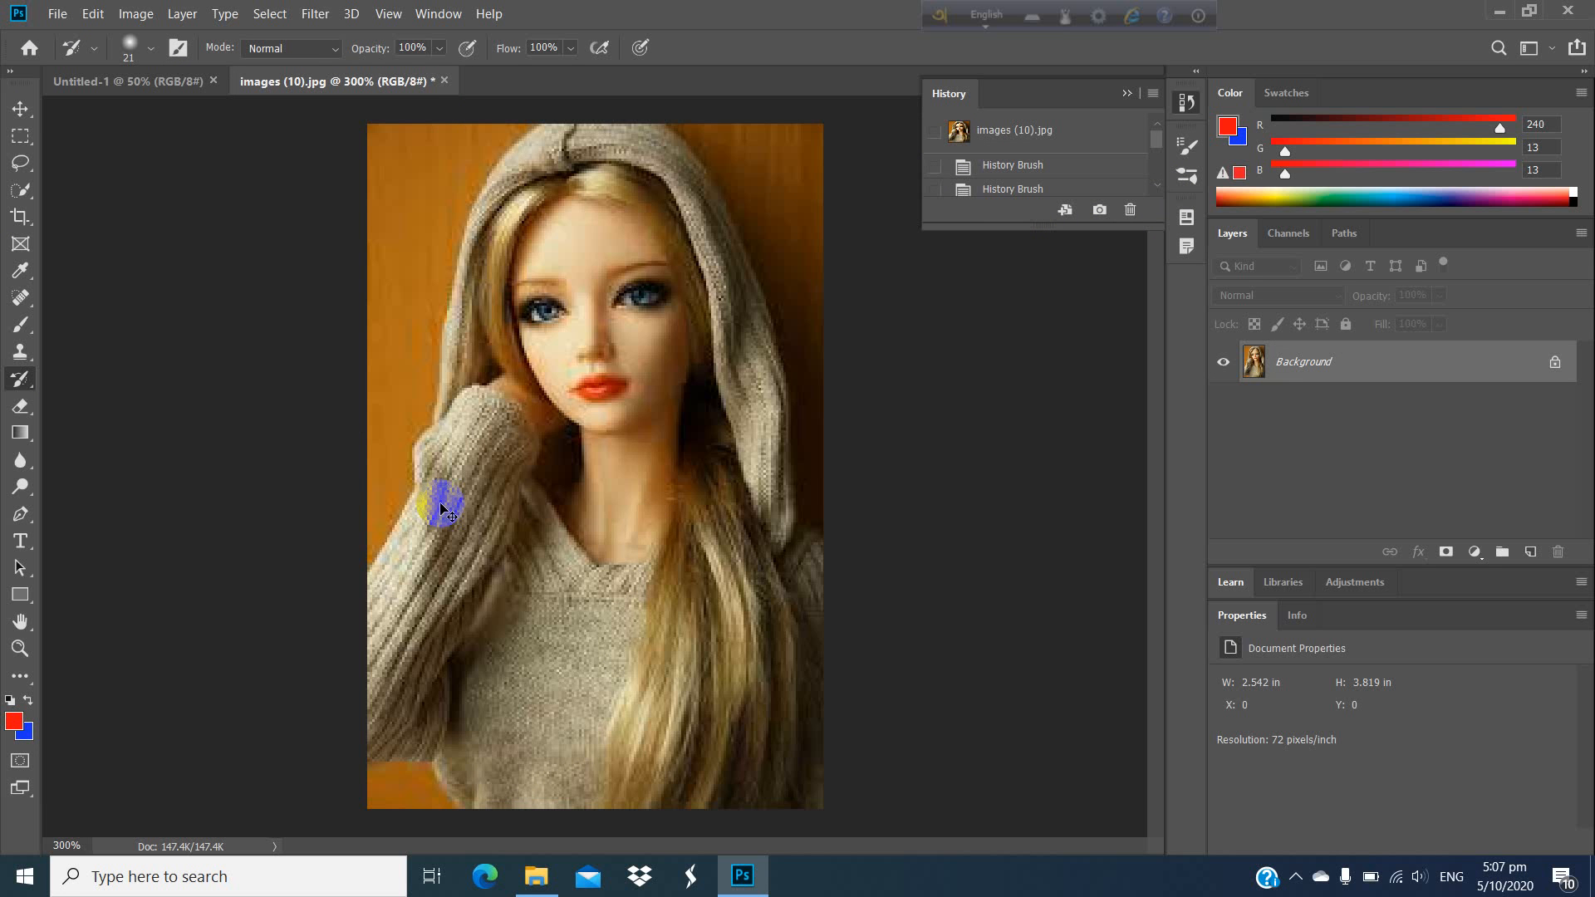
key(i)
key(ctrl+k)
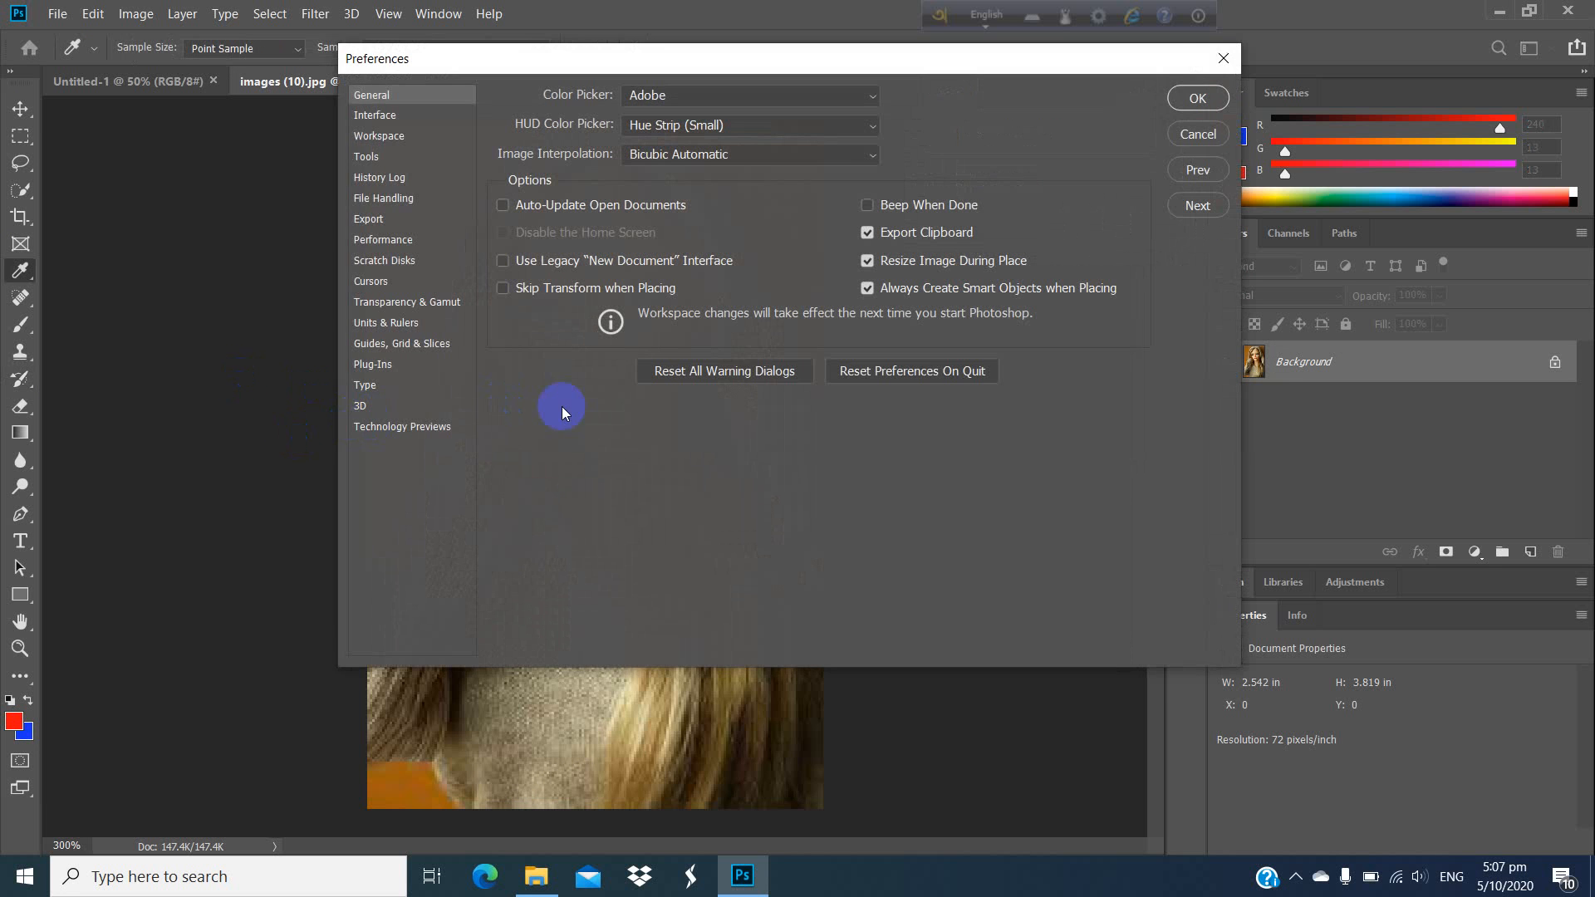
click(1224, 58)
key(y)
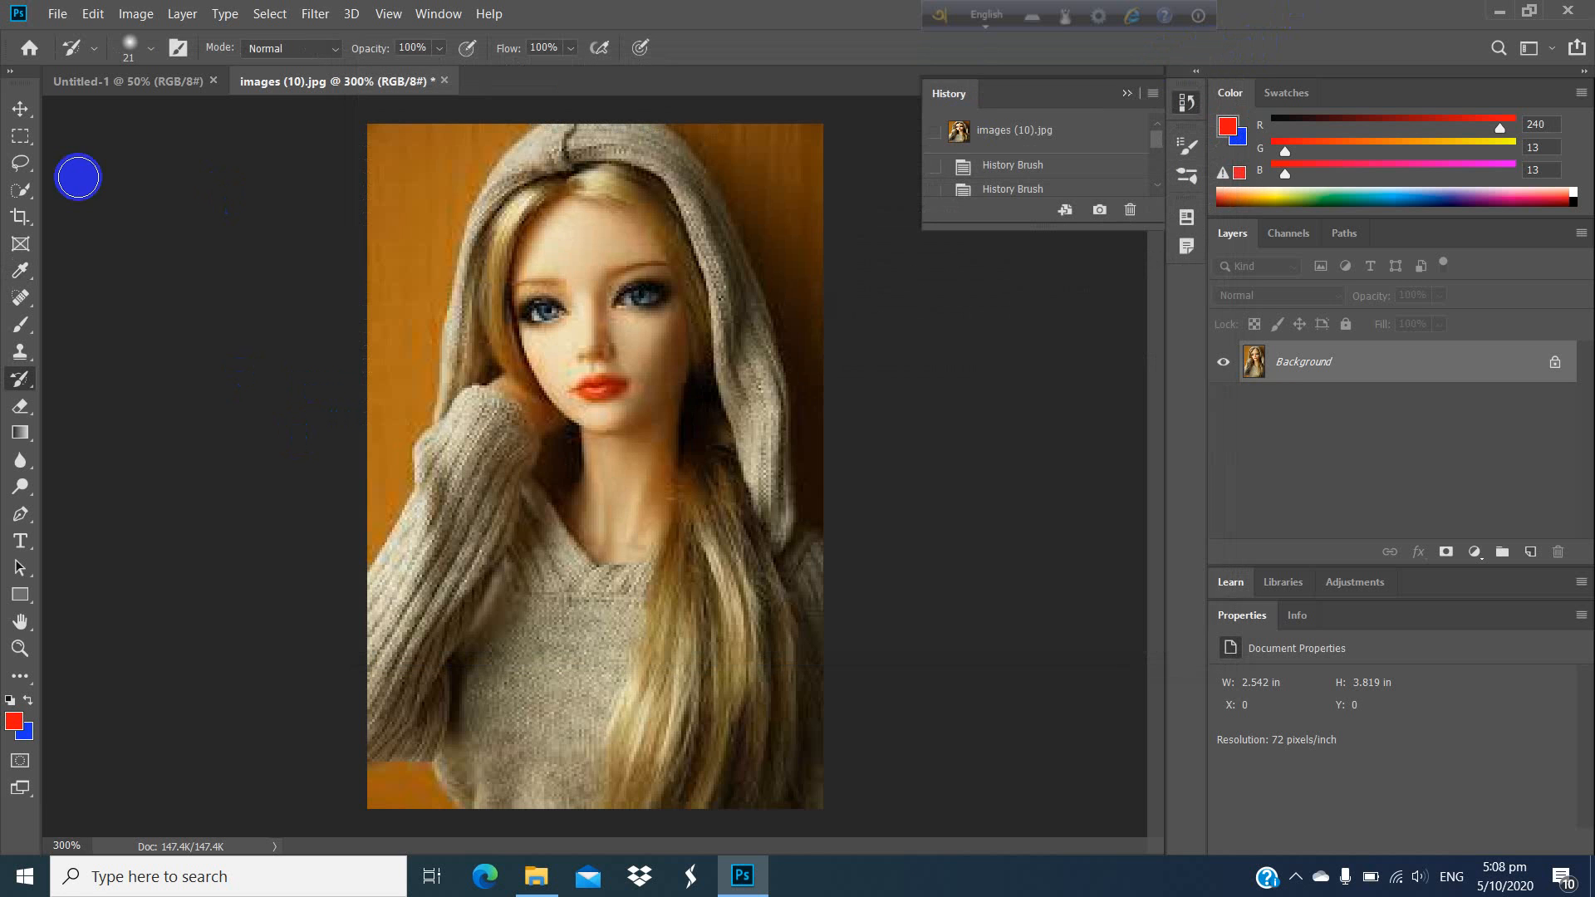
Step: Switch to the Untitled-1 document and open the General preferences
click(158, 86)
click(203, 235)
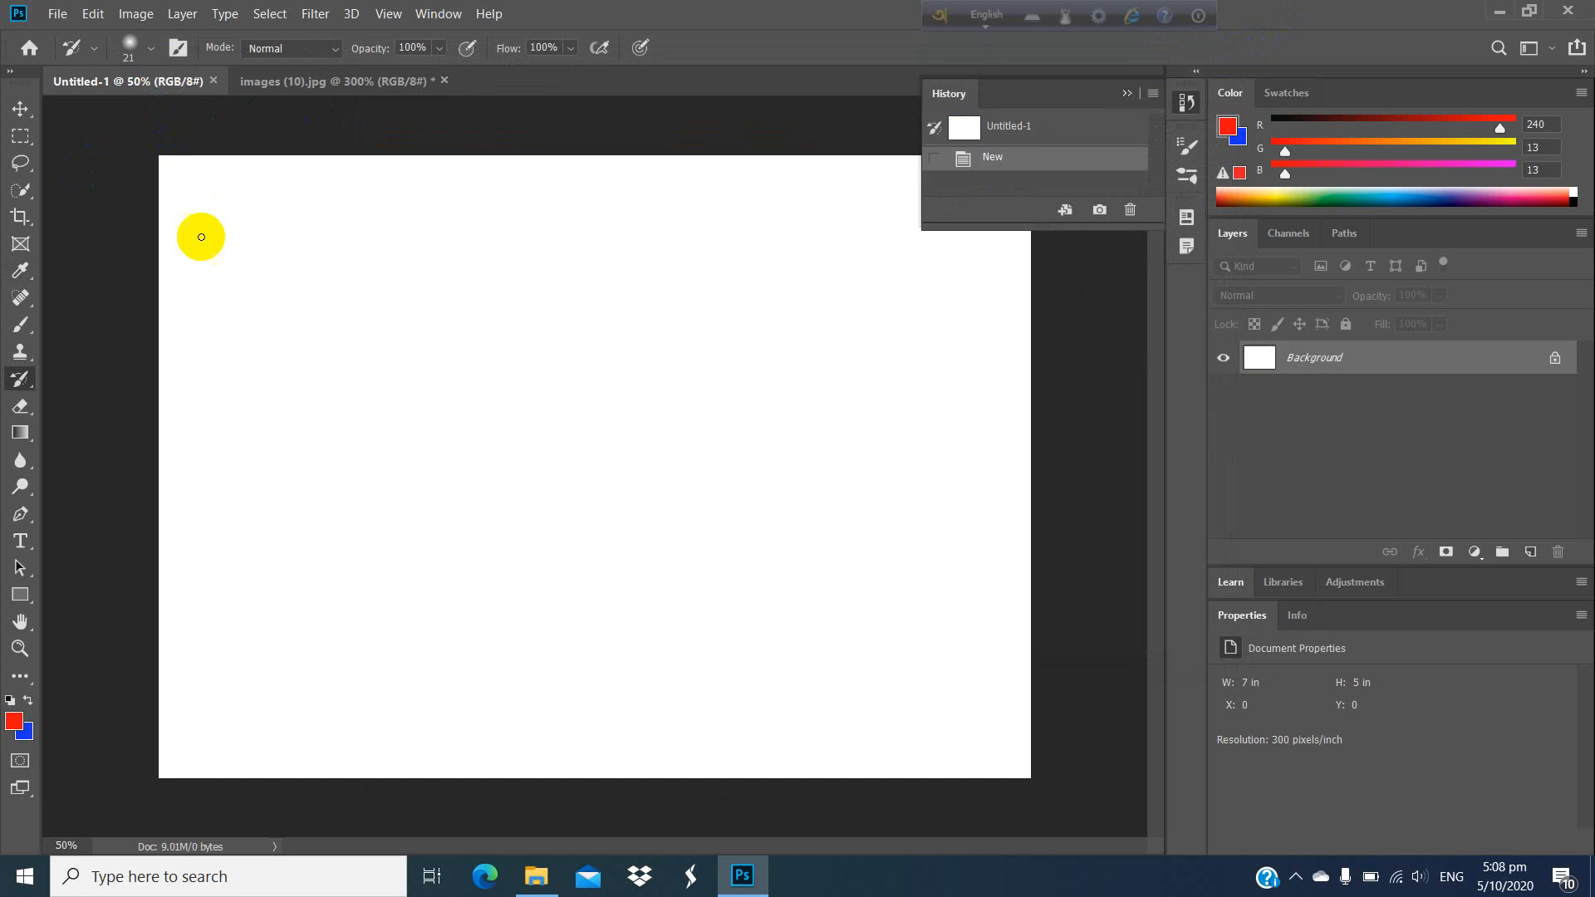
click(90, 14)
click(136, 822)
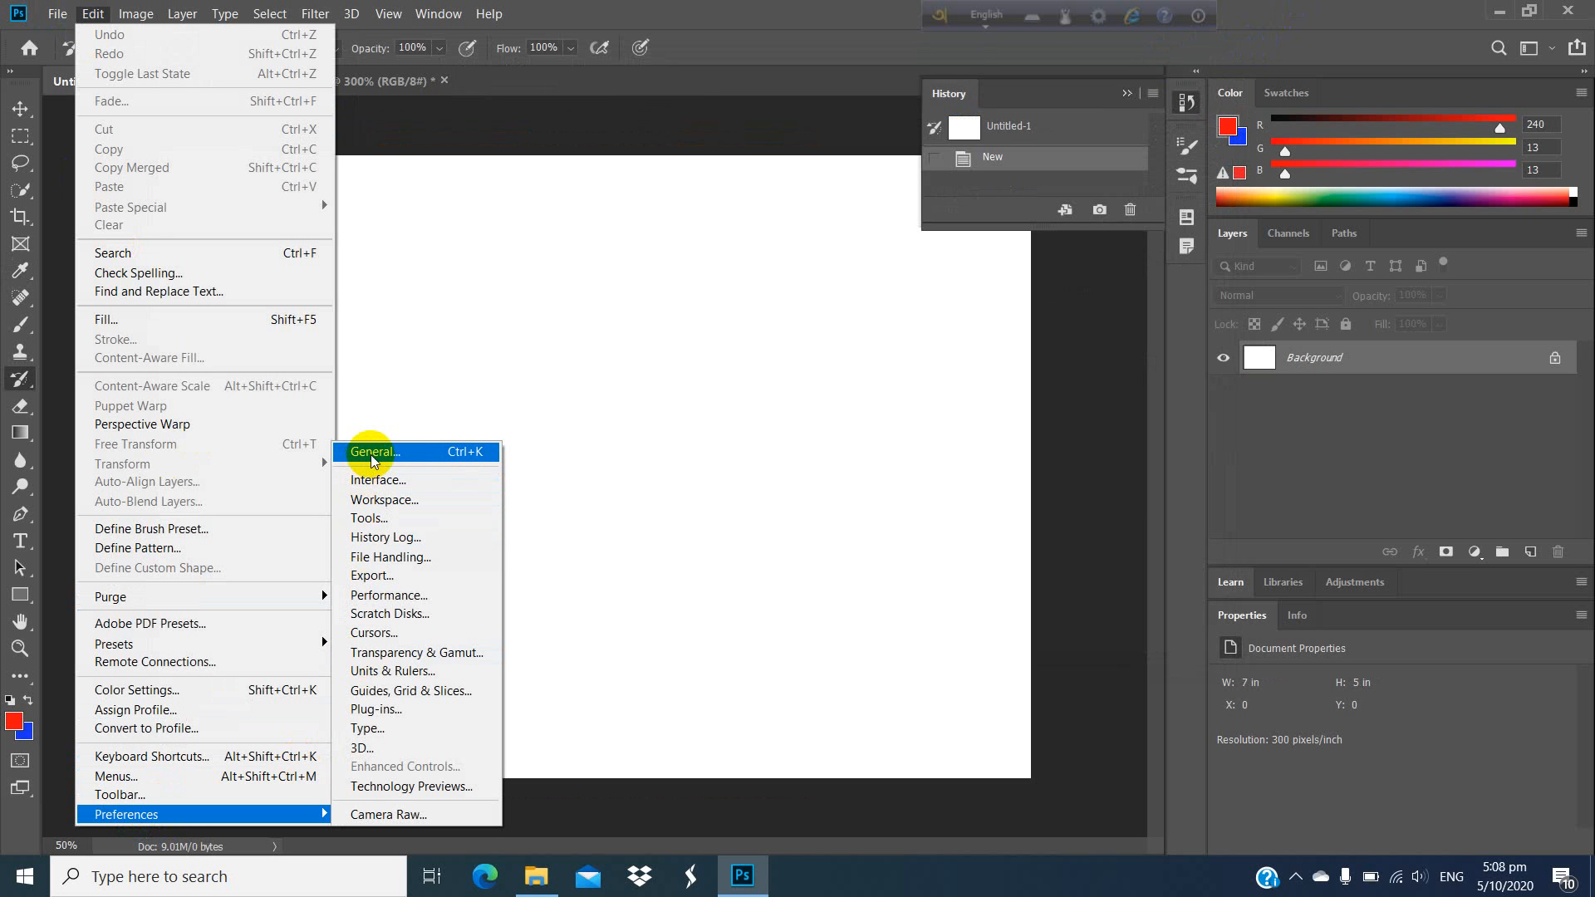
click(467, 454)
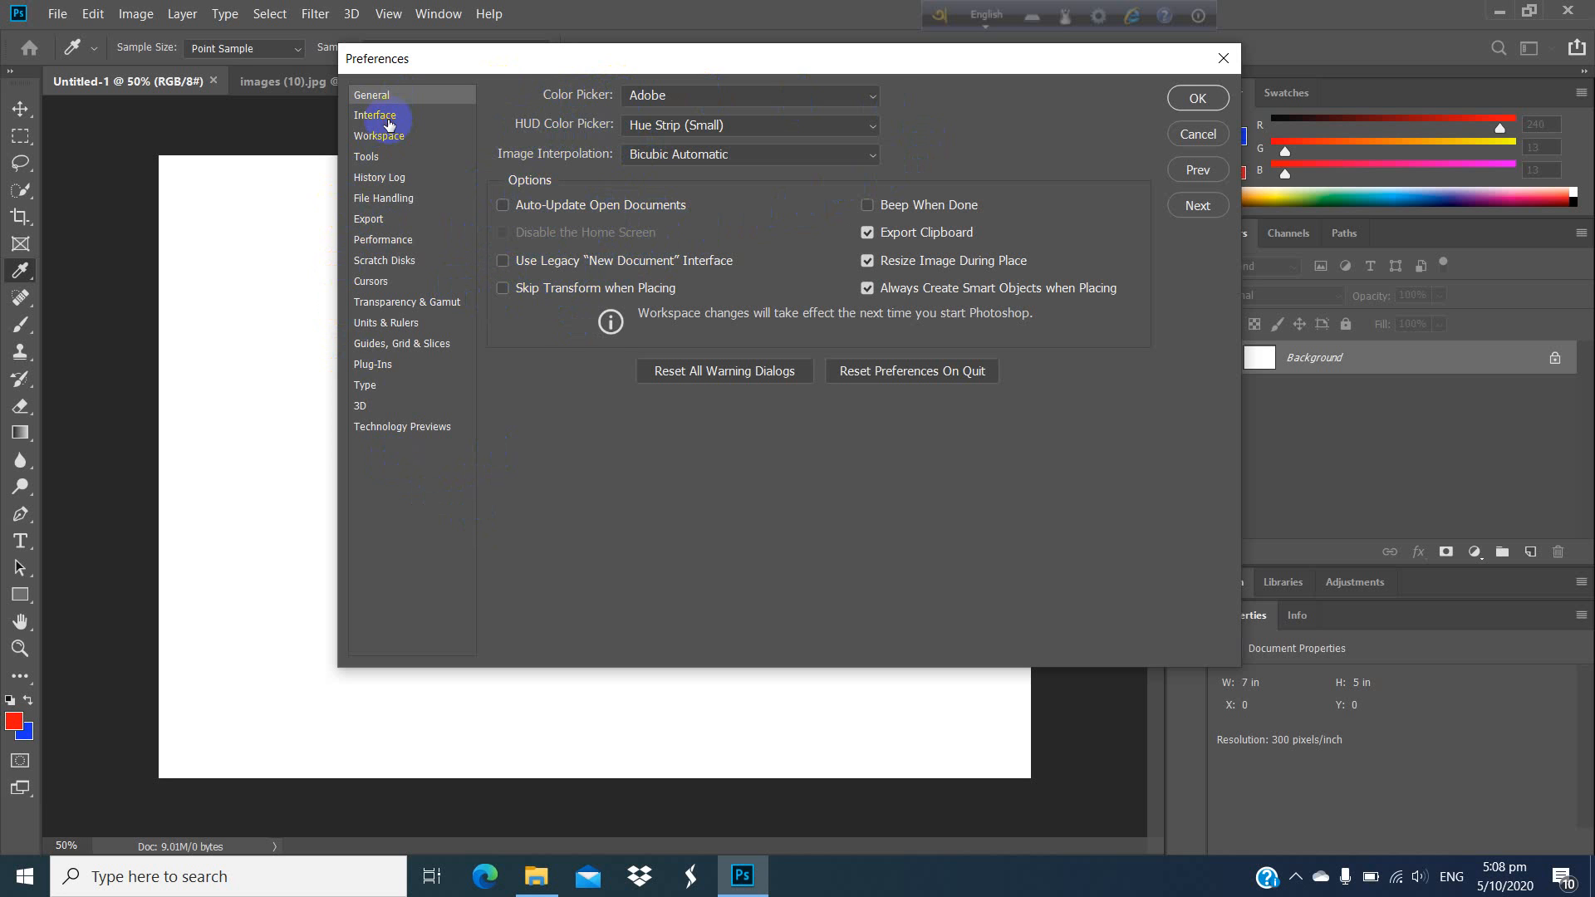
Step: Look at the Interface preferences and set the number of history states to 80 in the Performance preferences
click(389, 123)
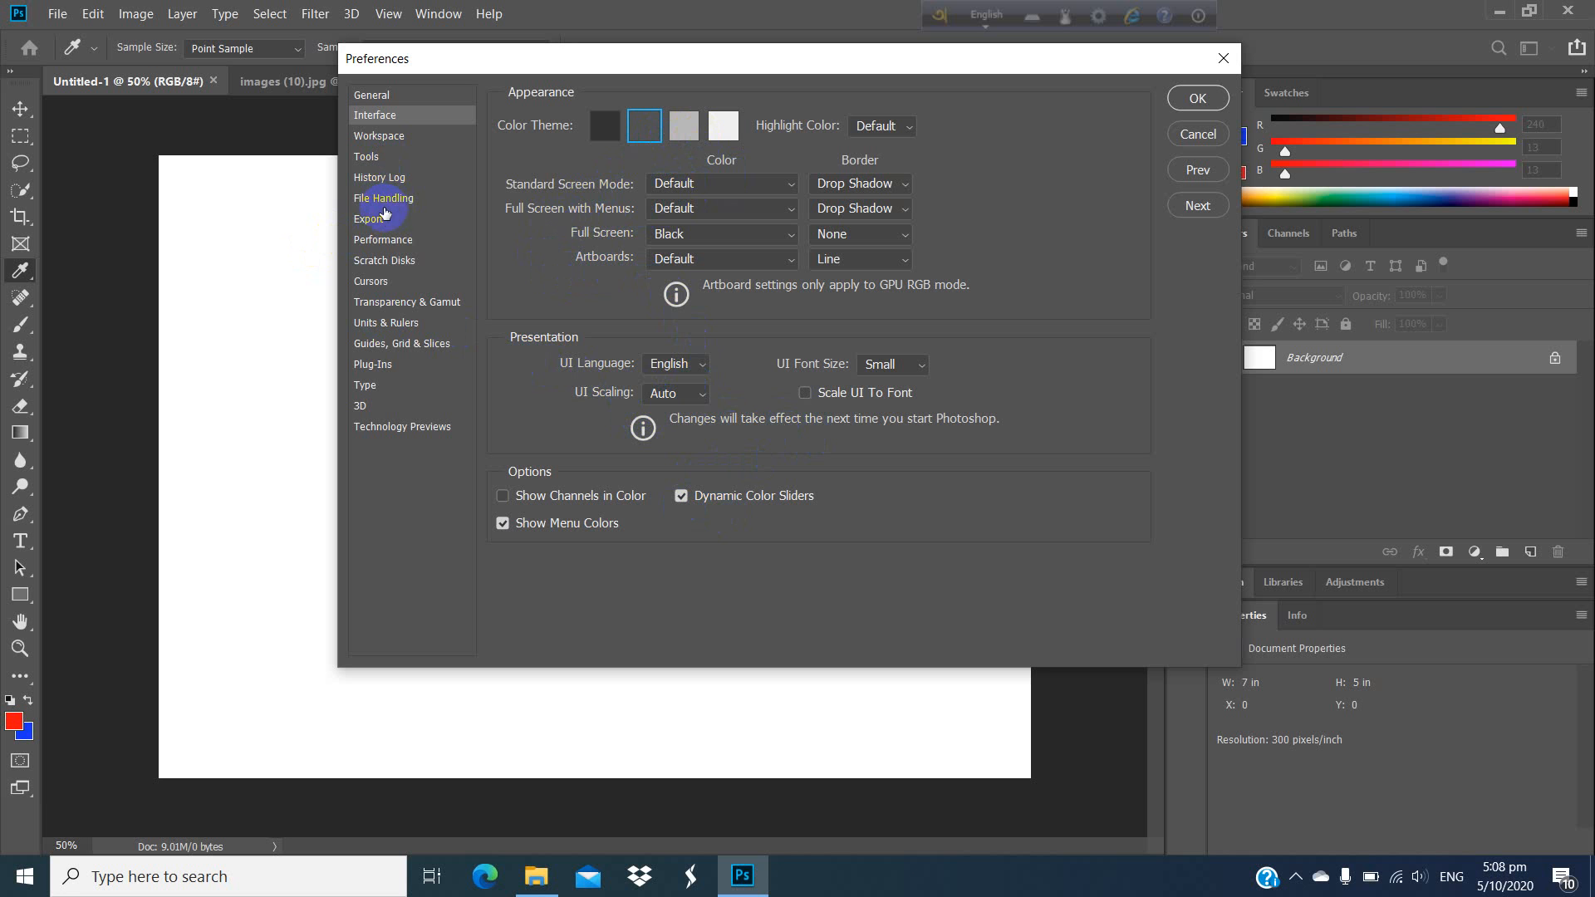
click(402, 241)
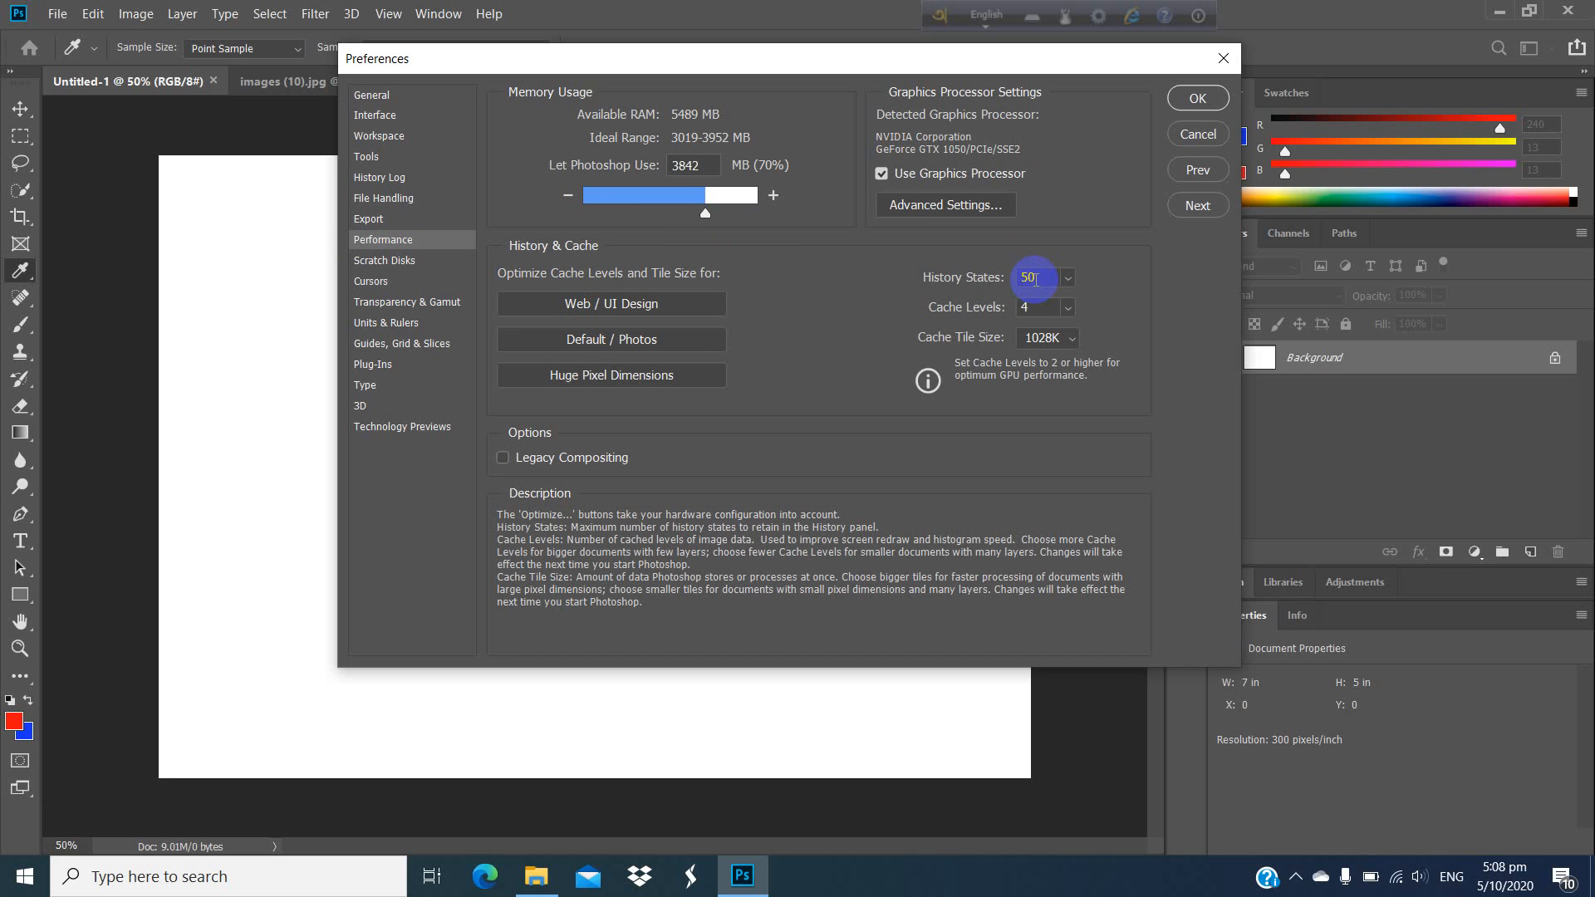
drag(1035, 279, 997, 282)
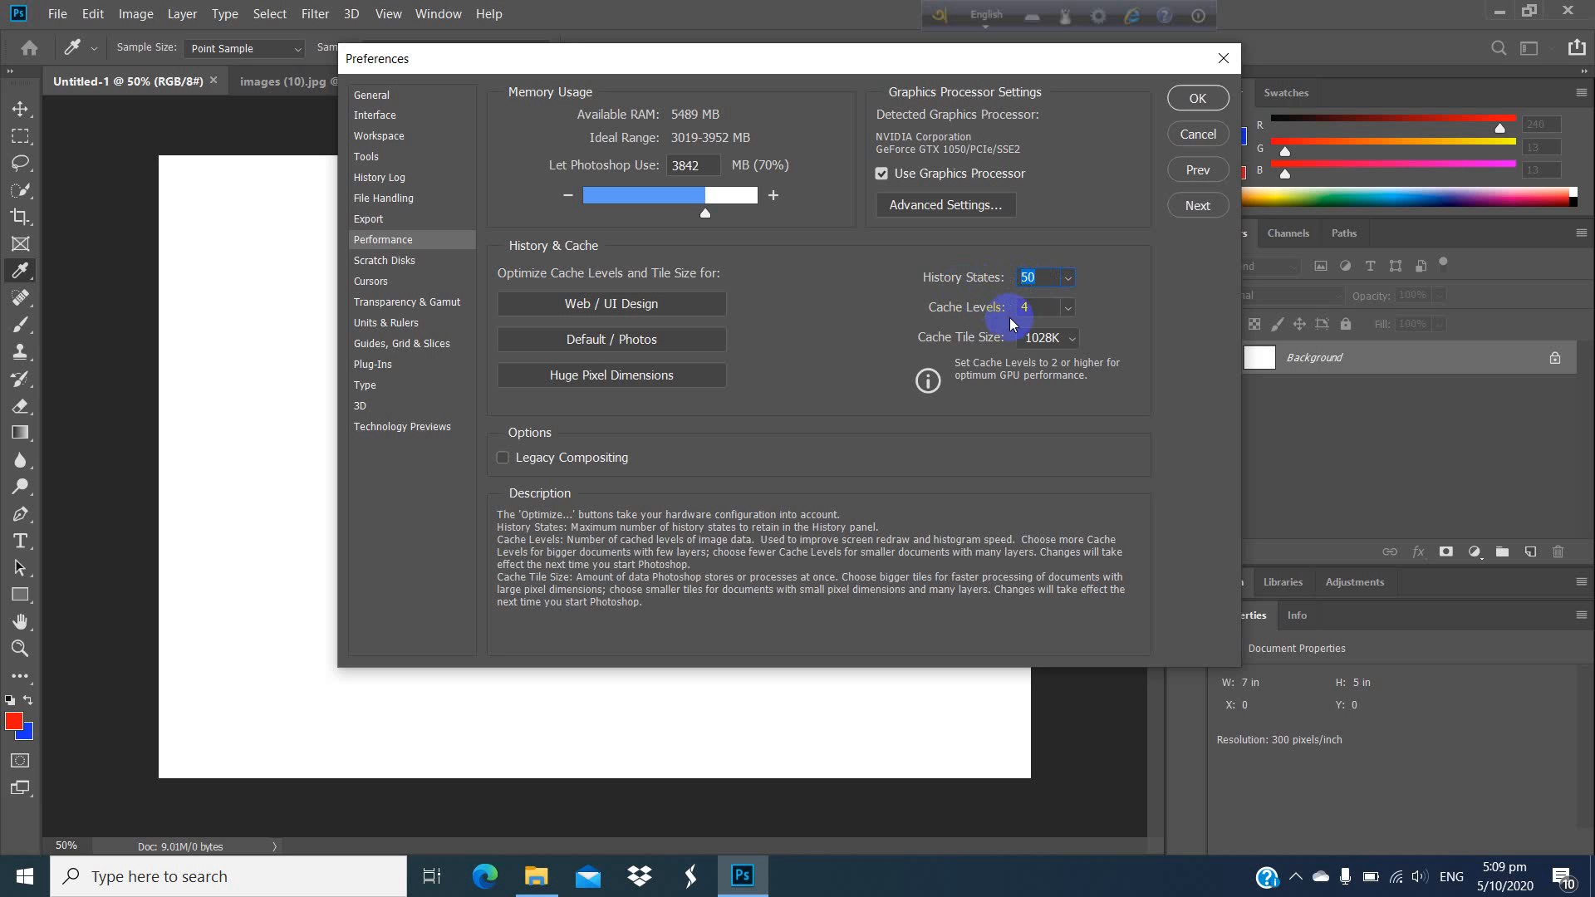
click(1070, 279)
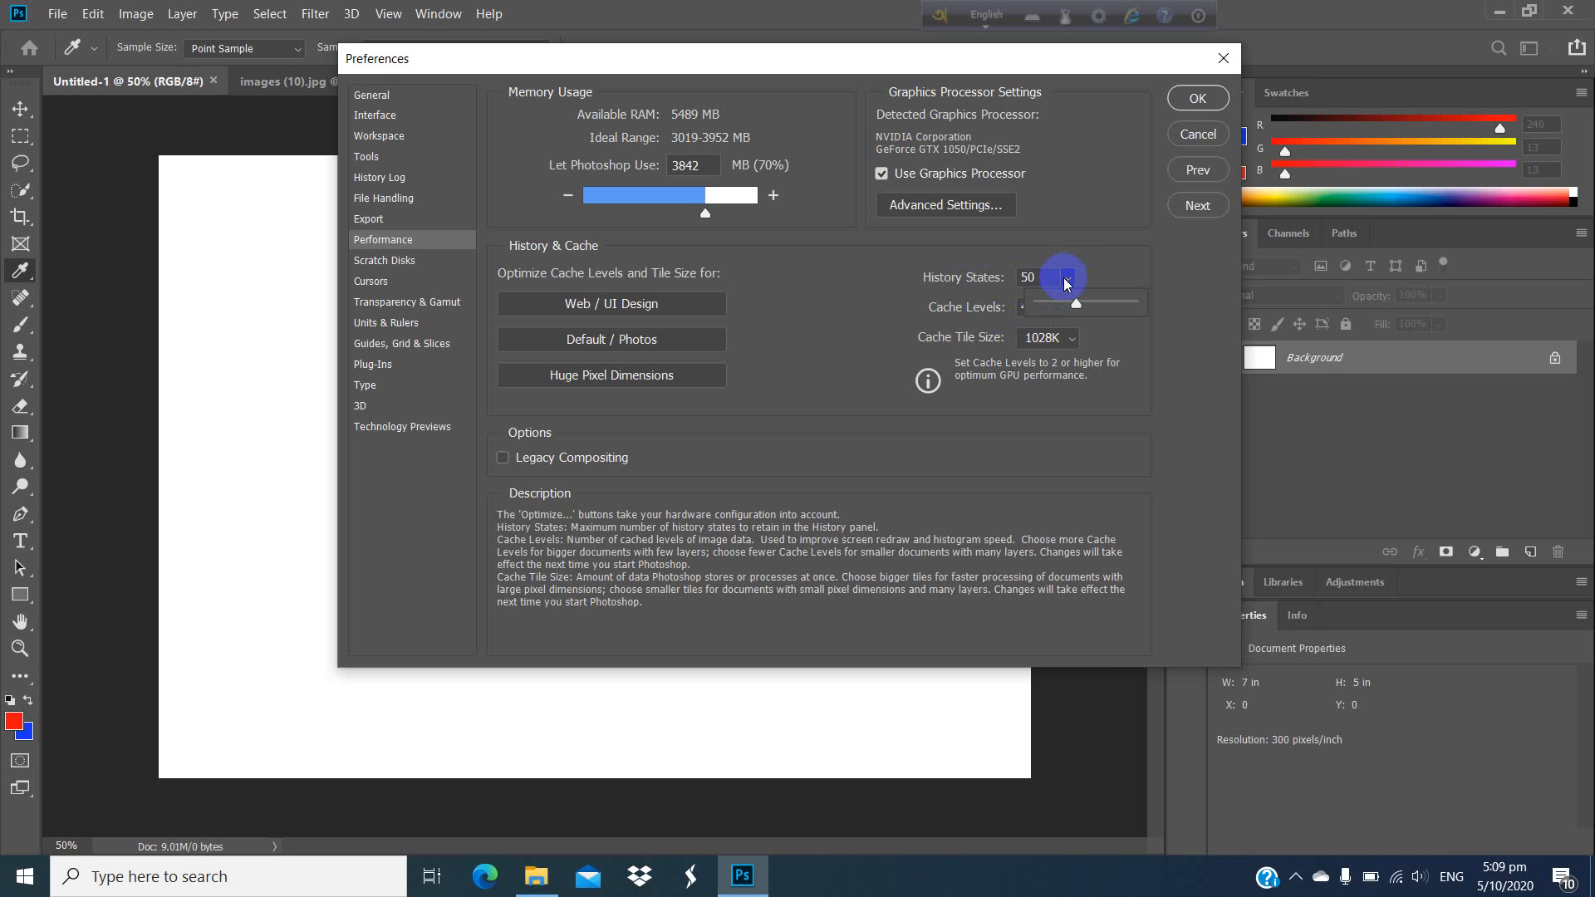
mouse_move(1080, 304)
mouse_down()
mouse_move(1135, 313)
mouse_move(1093, 324)
mouse_up()
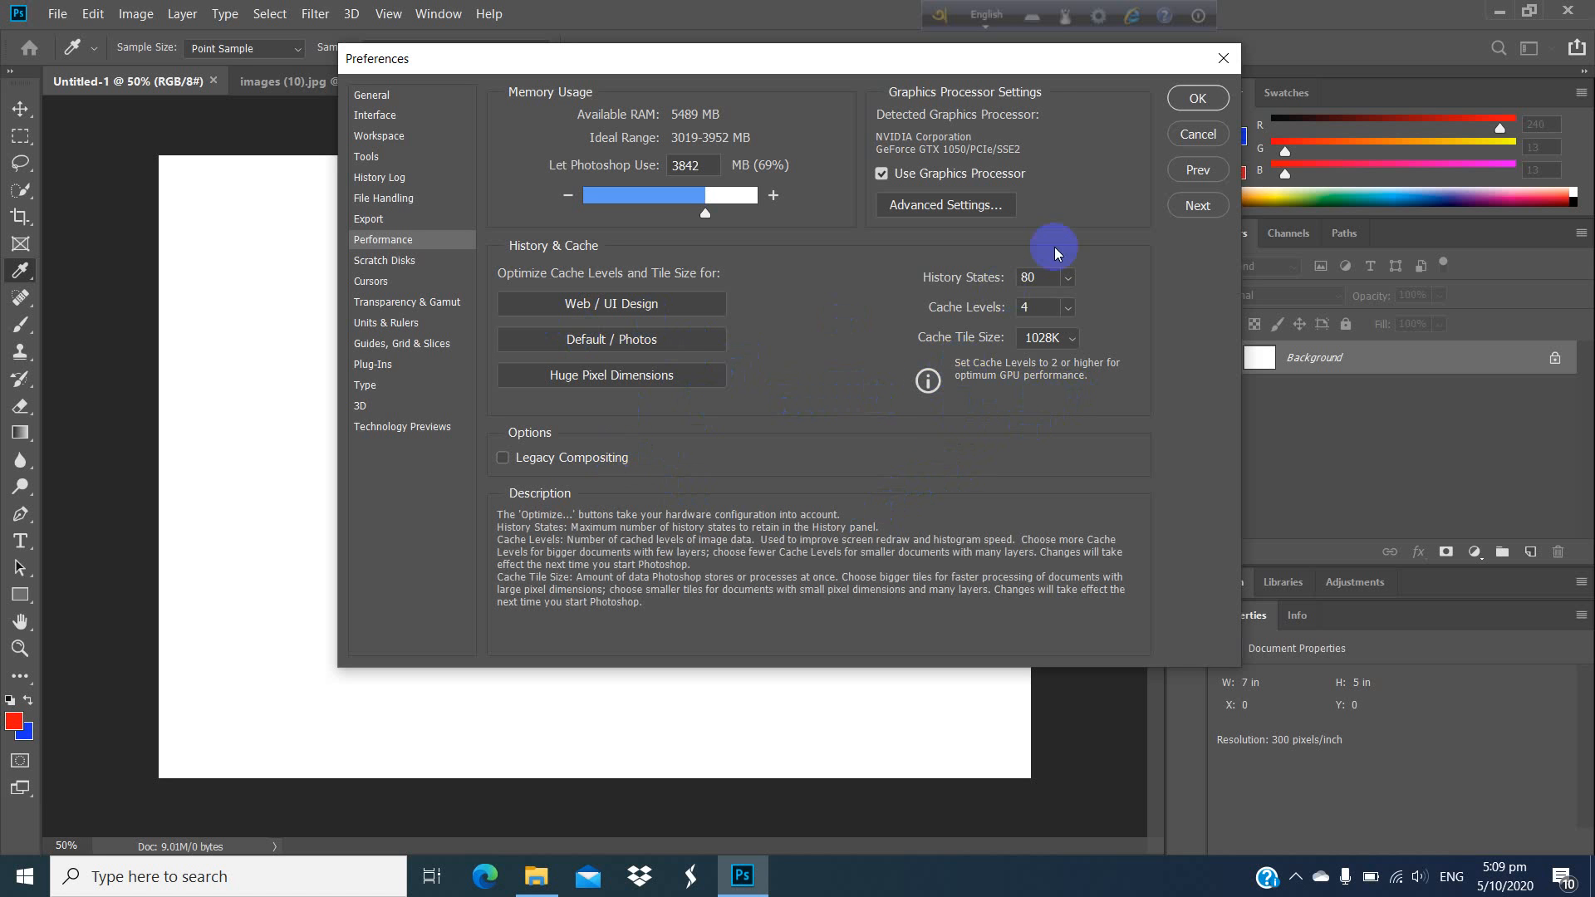
Step: Look through the Scratch Disks, Export, Performance, Workspace and File Handling preferences and accept the preference changes
click(402, 262)
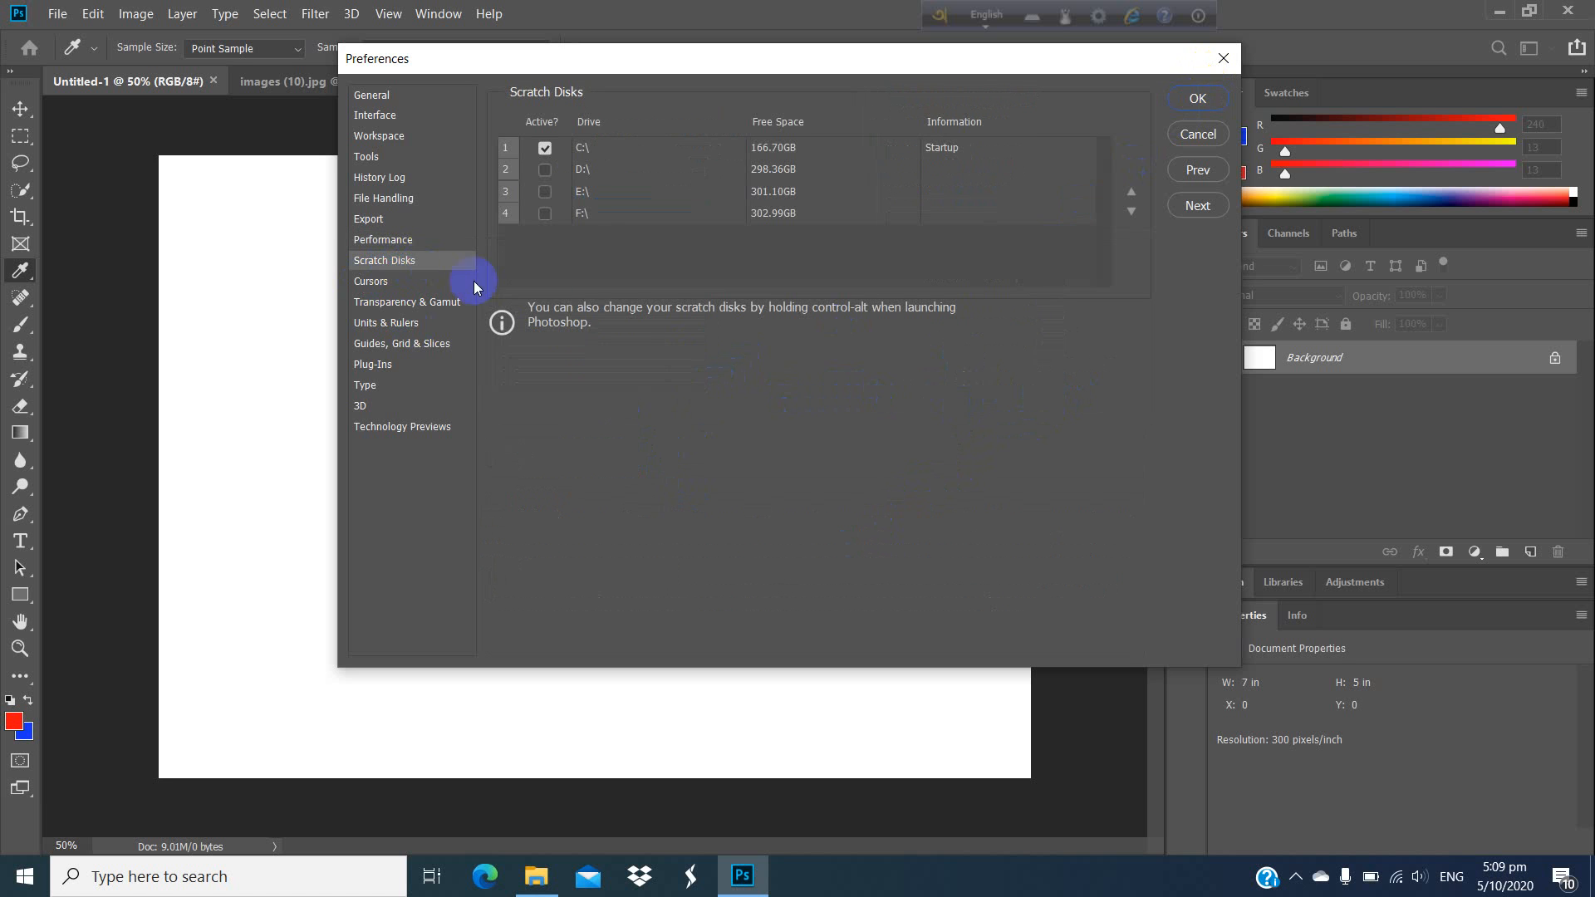
click(369, 221)
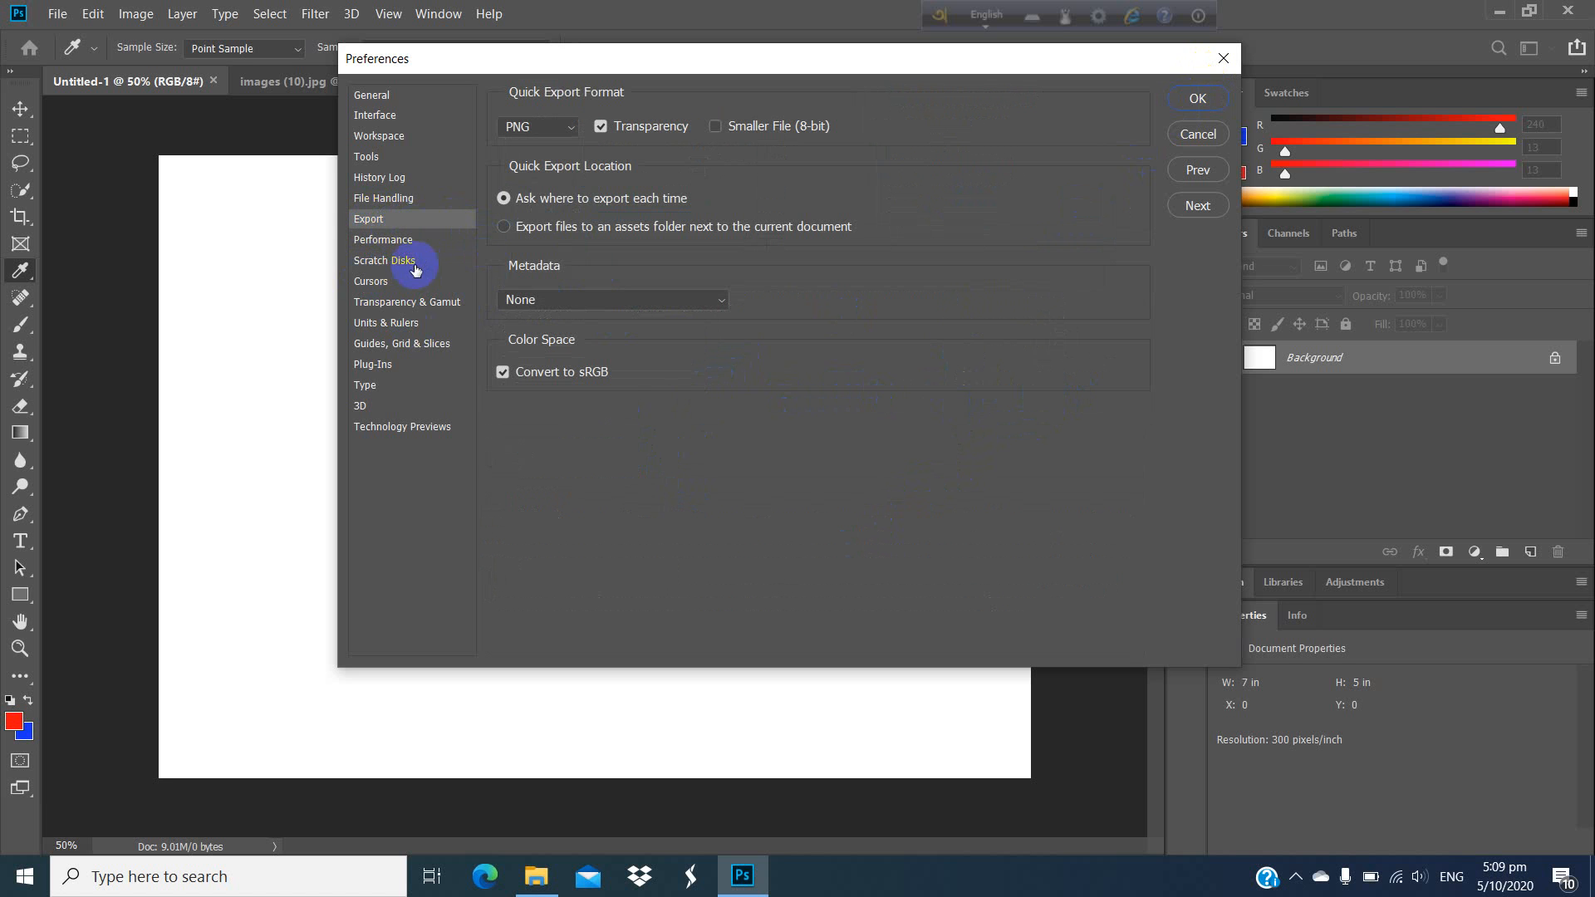
click(387, 241)
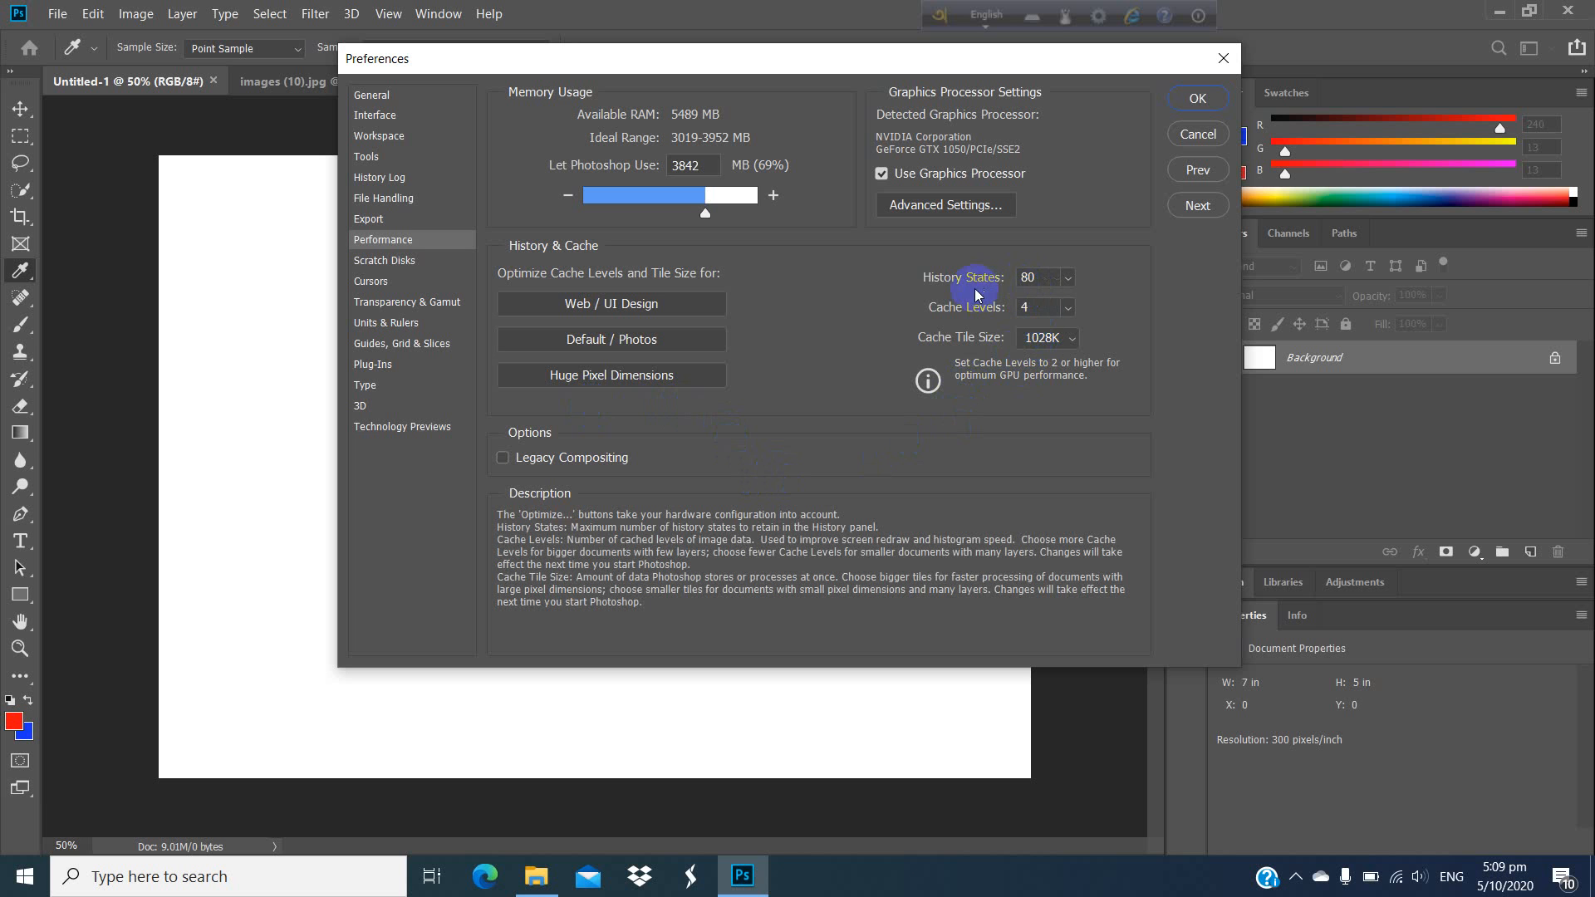
double_click(1034, 282)
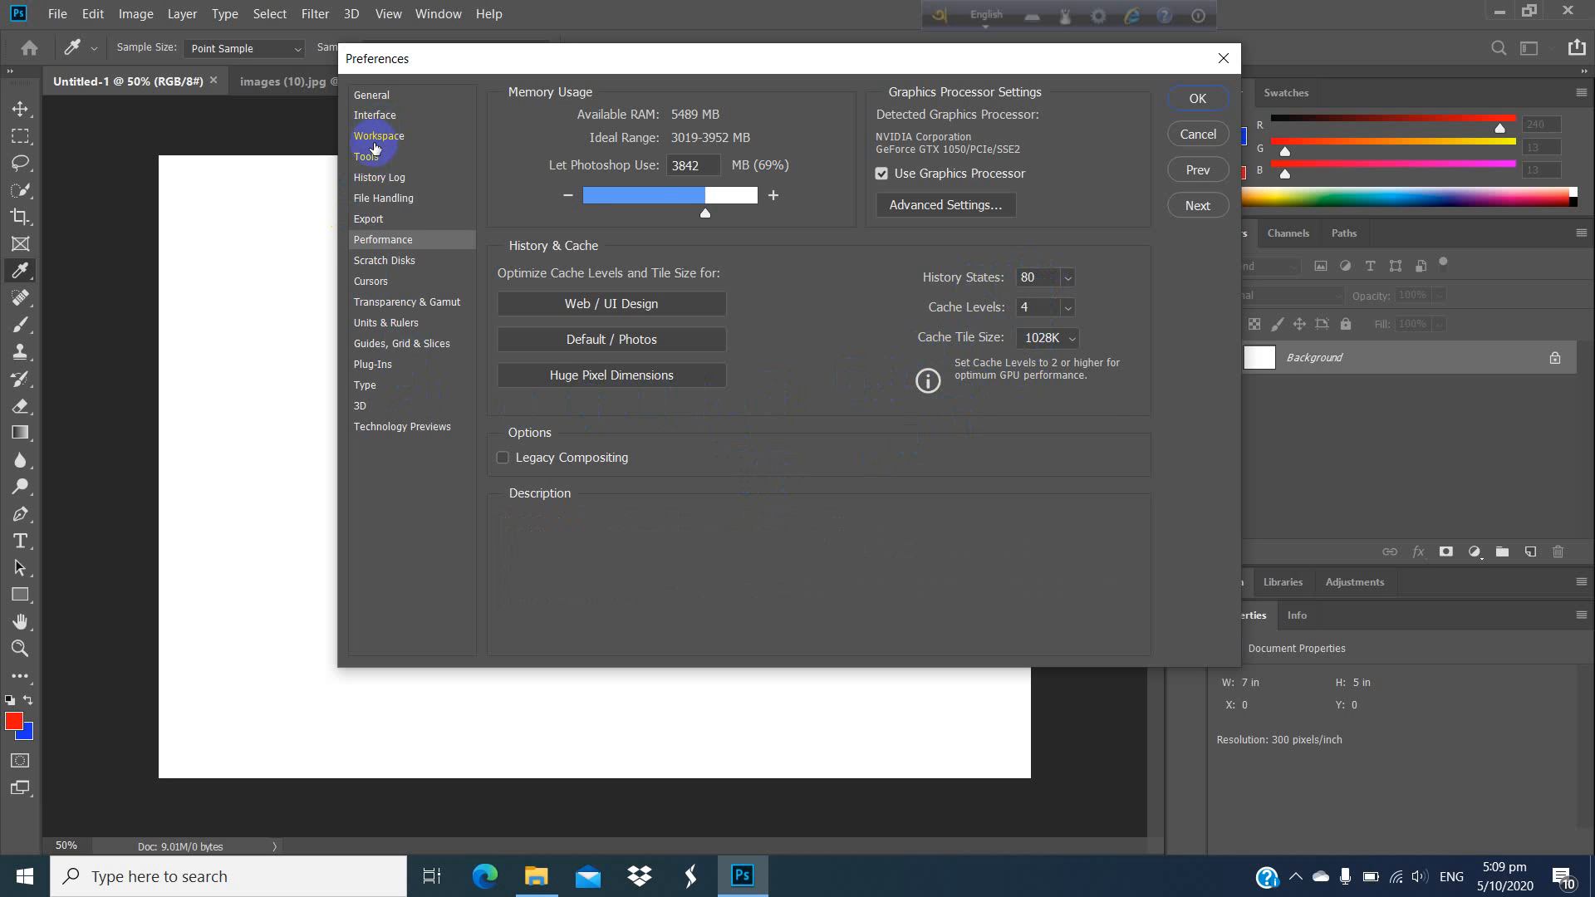
click(381, 137)
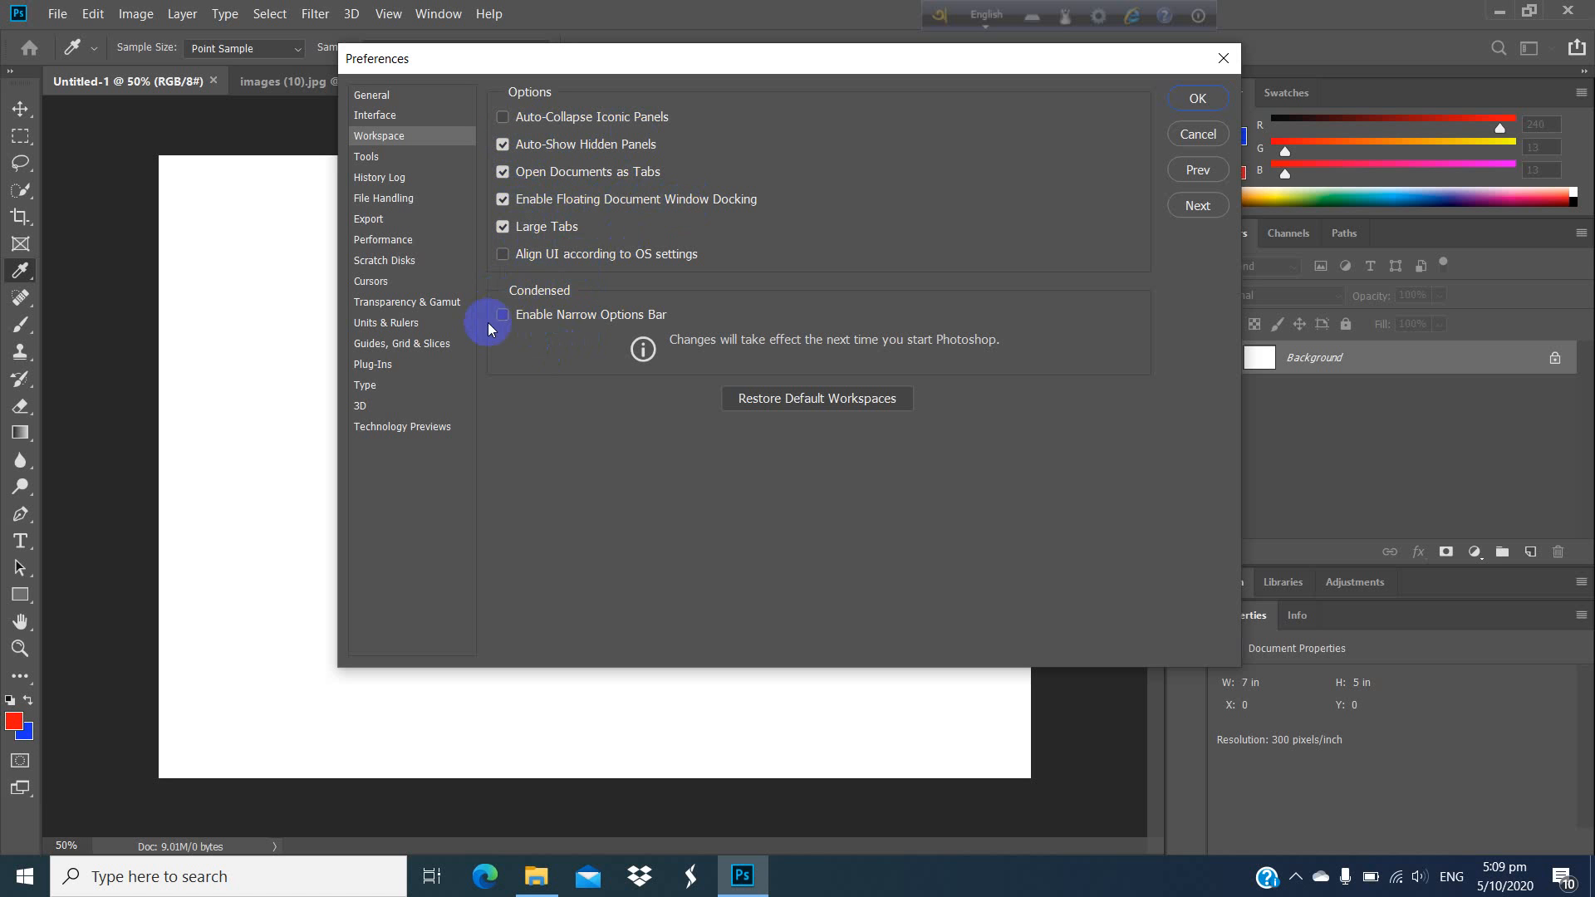
click(375, 200)
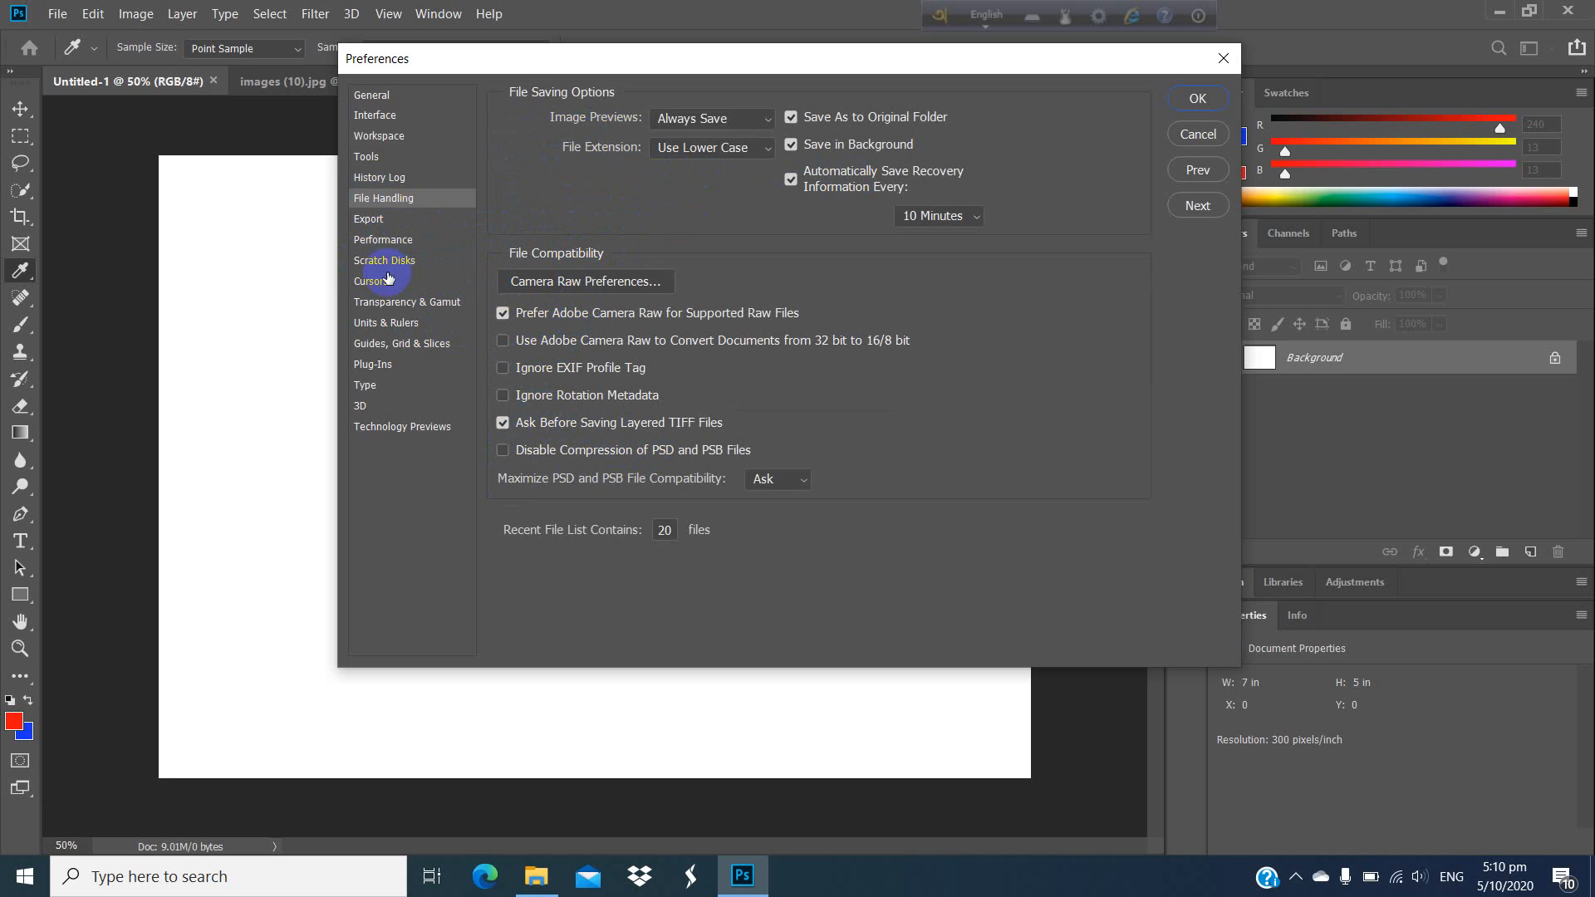
click(1197, 101)
Step: Paint a short History Brush stroke on the blank canvas and draw a red rectangle of about 170 by 157 px in its upper left
key(y)
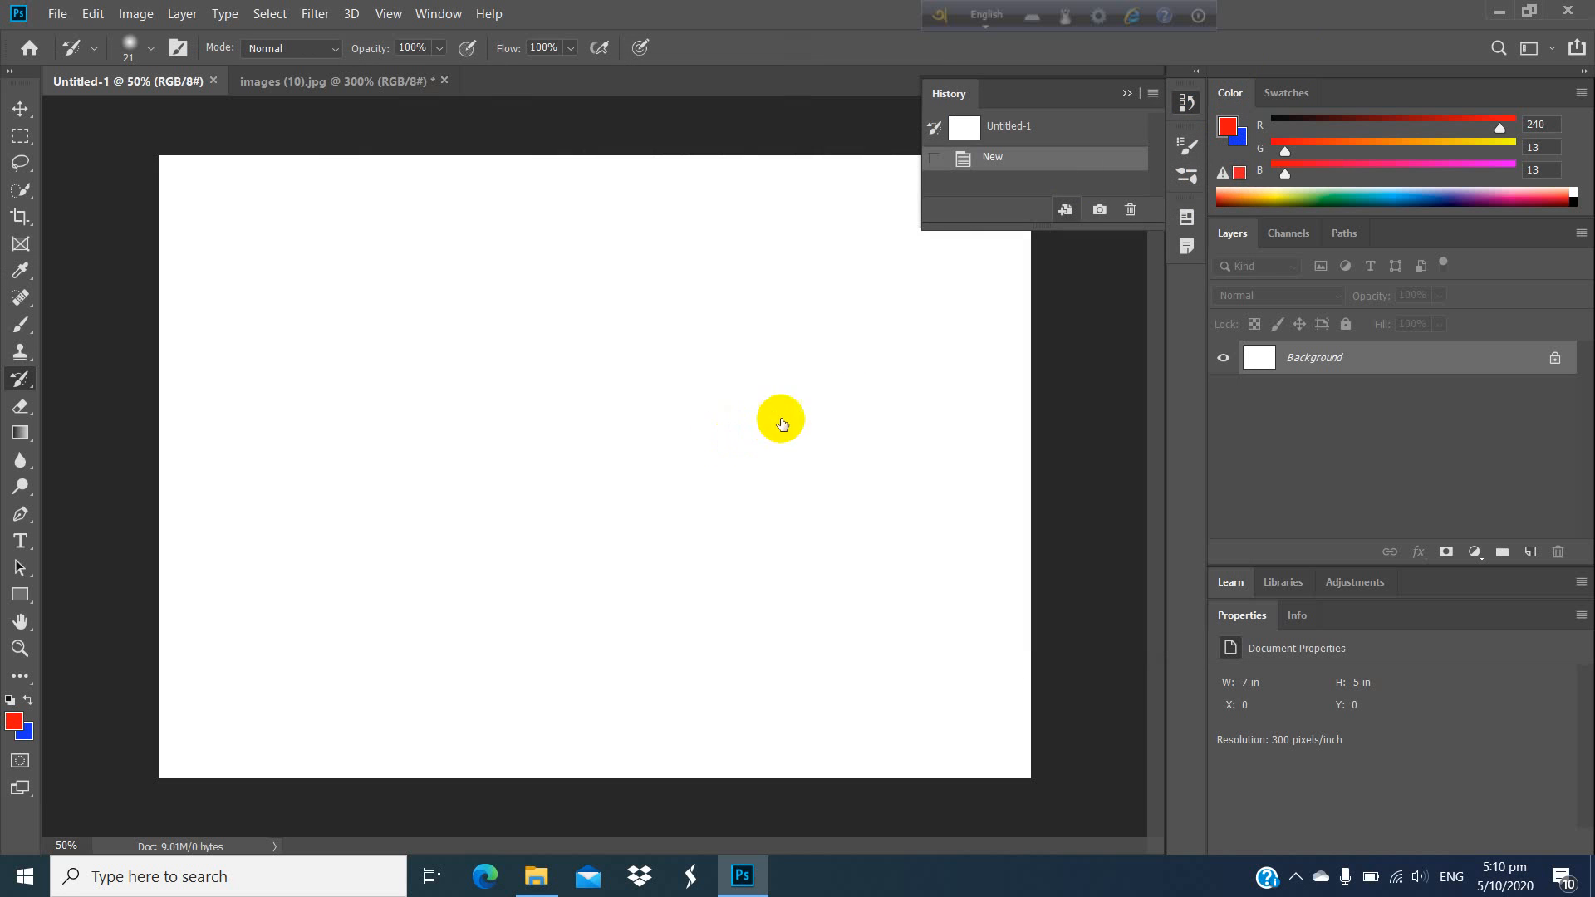
drag(515, 357, 470, 352)
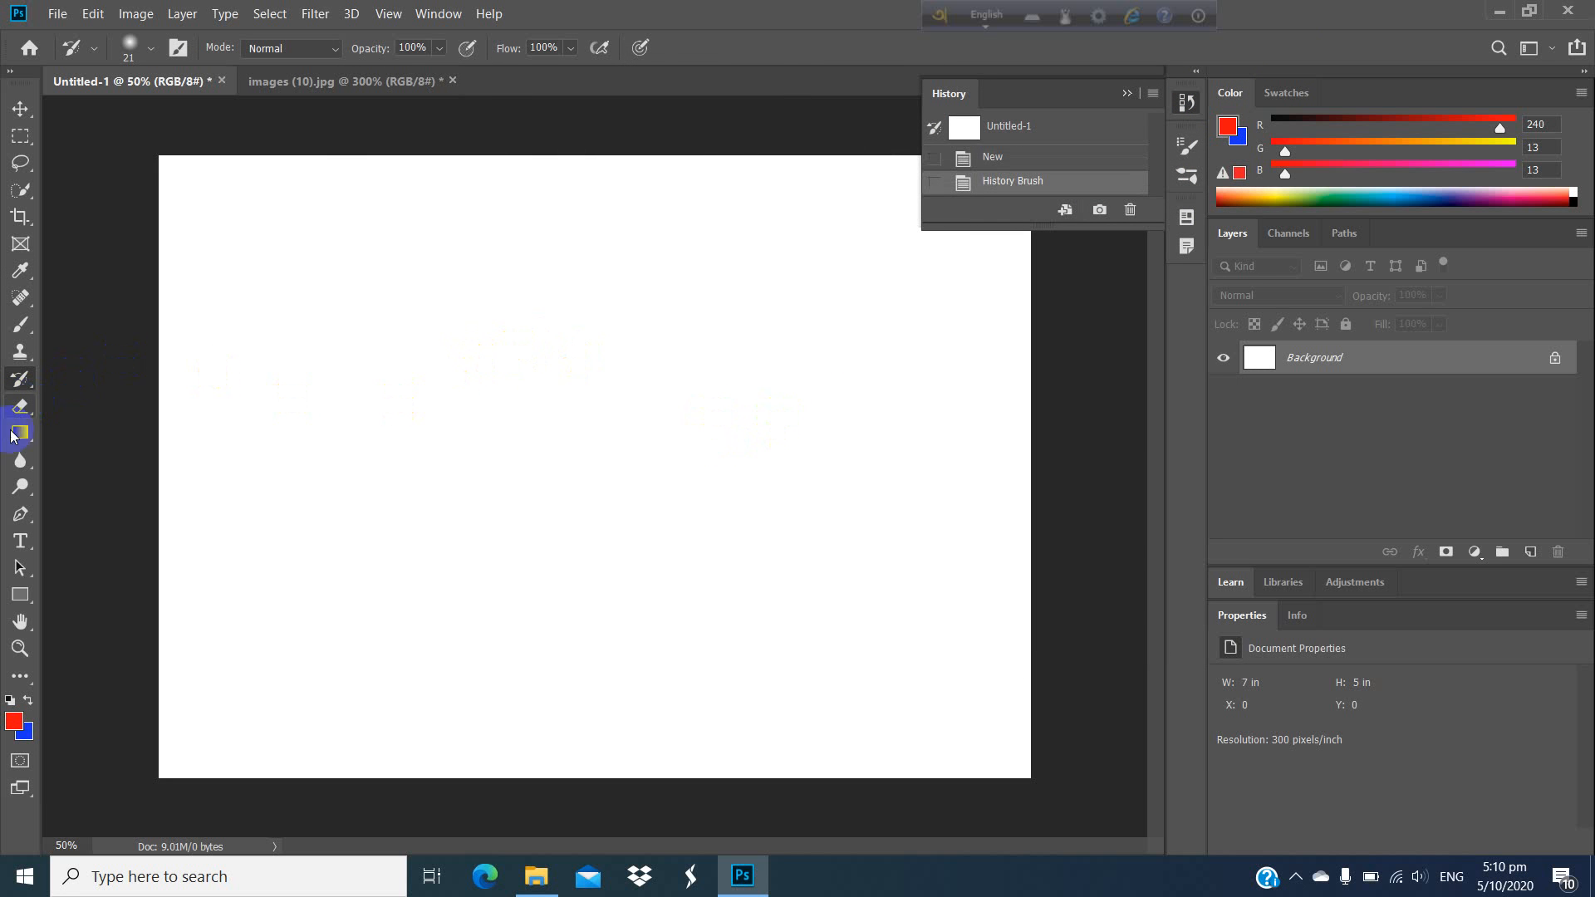
click(20, 594)
drag(339, 257, 412, 323)
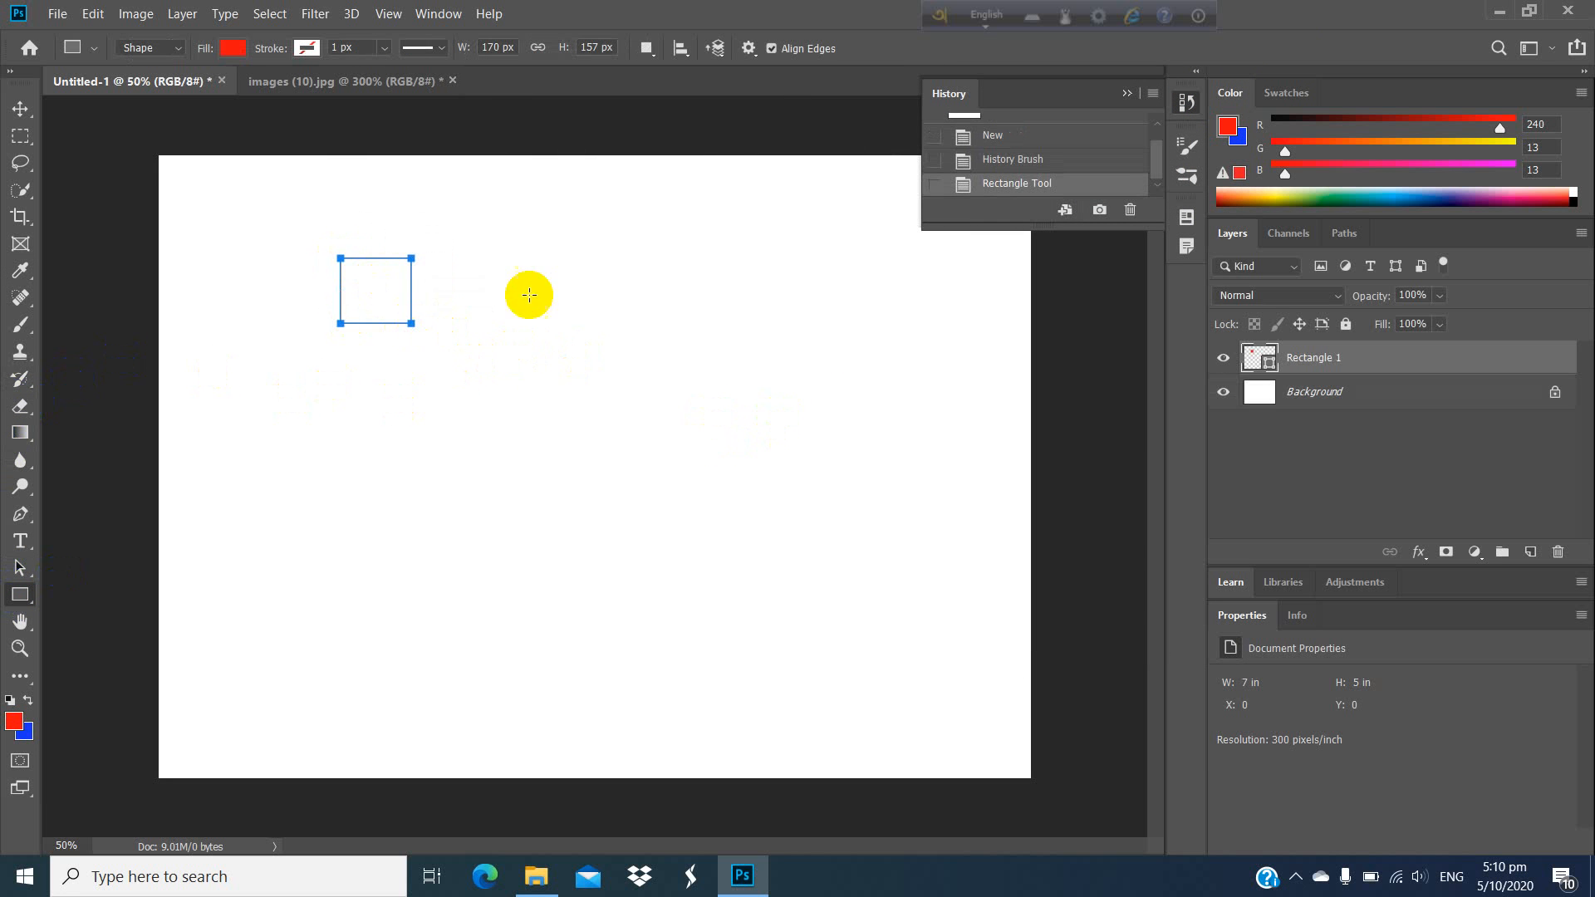
Step: Draw five more red rectangles of different sizes across the canvas
drag(571, 263, 683, 375)
drag(359, 499, 370, 510)
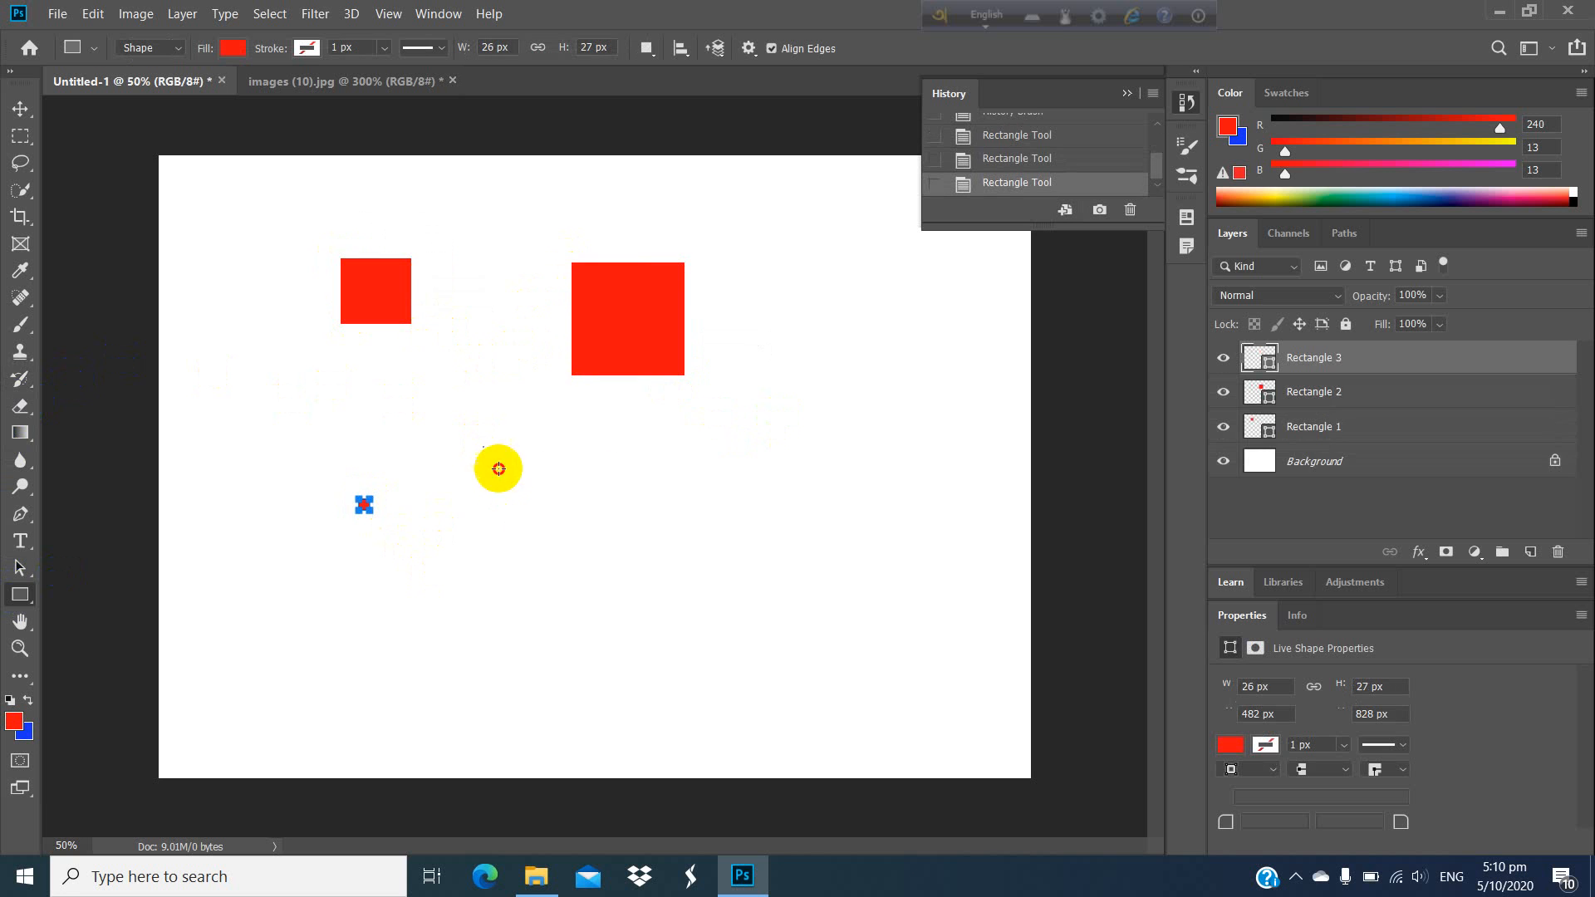
drag(482, 446, 528, 502)
drag(643, 449, 717, 531)
drag(821, 389, 897, 463)
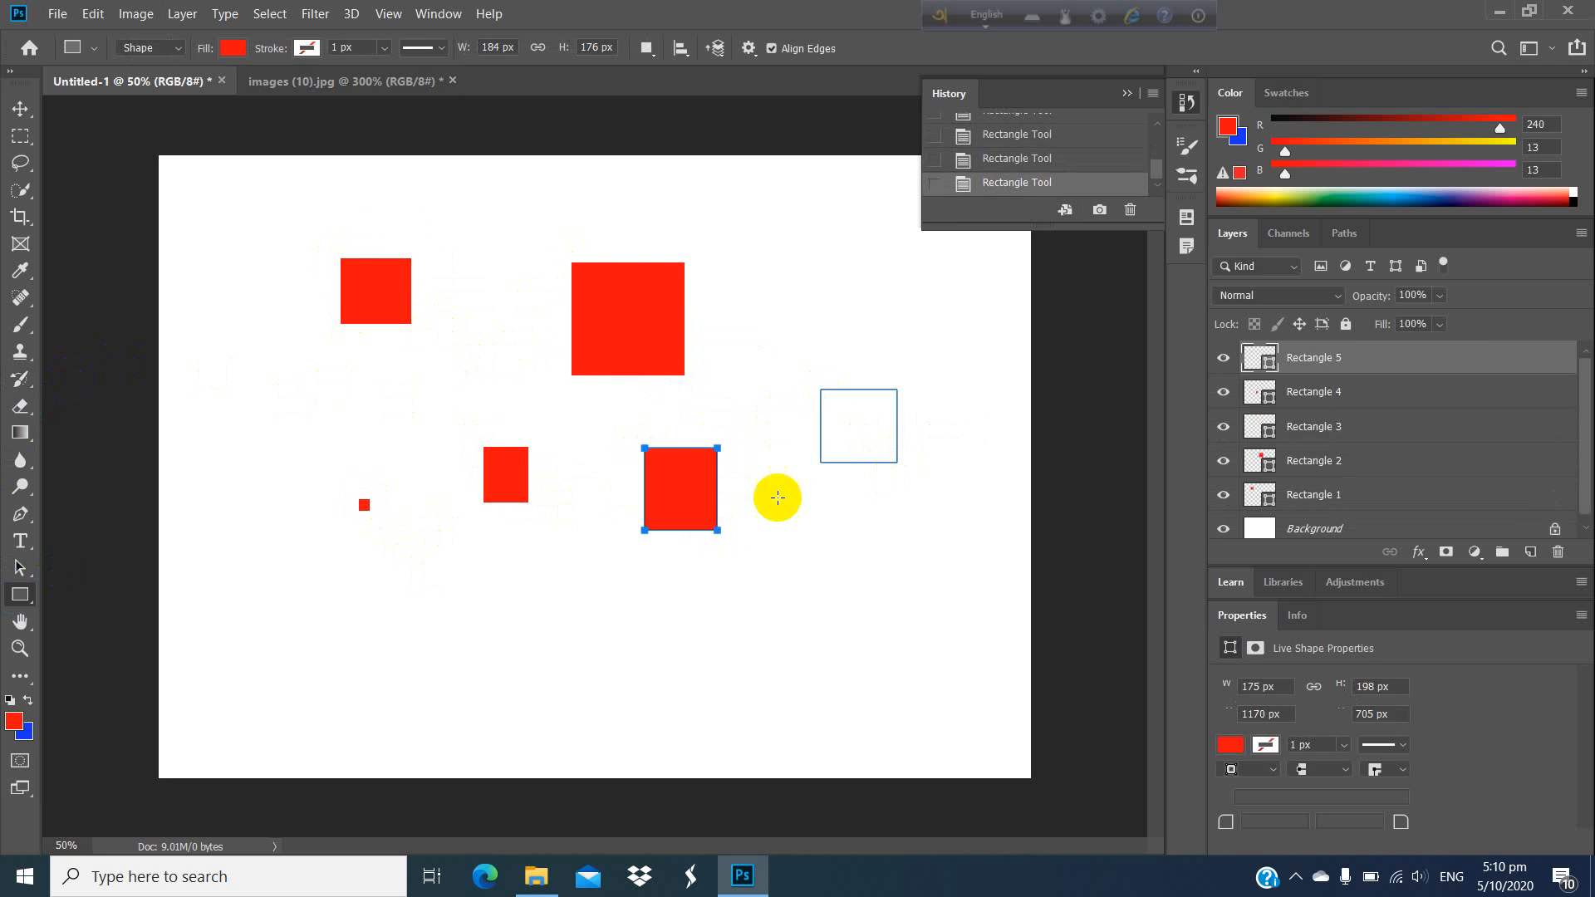
Step: Undo all the rectangles back to the History Brush stroke and redo the first one
key(ctrl+z)
key(ctrl+z)
key(ctrl+z)
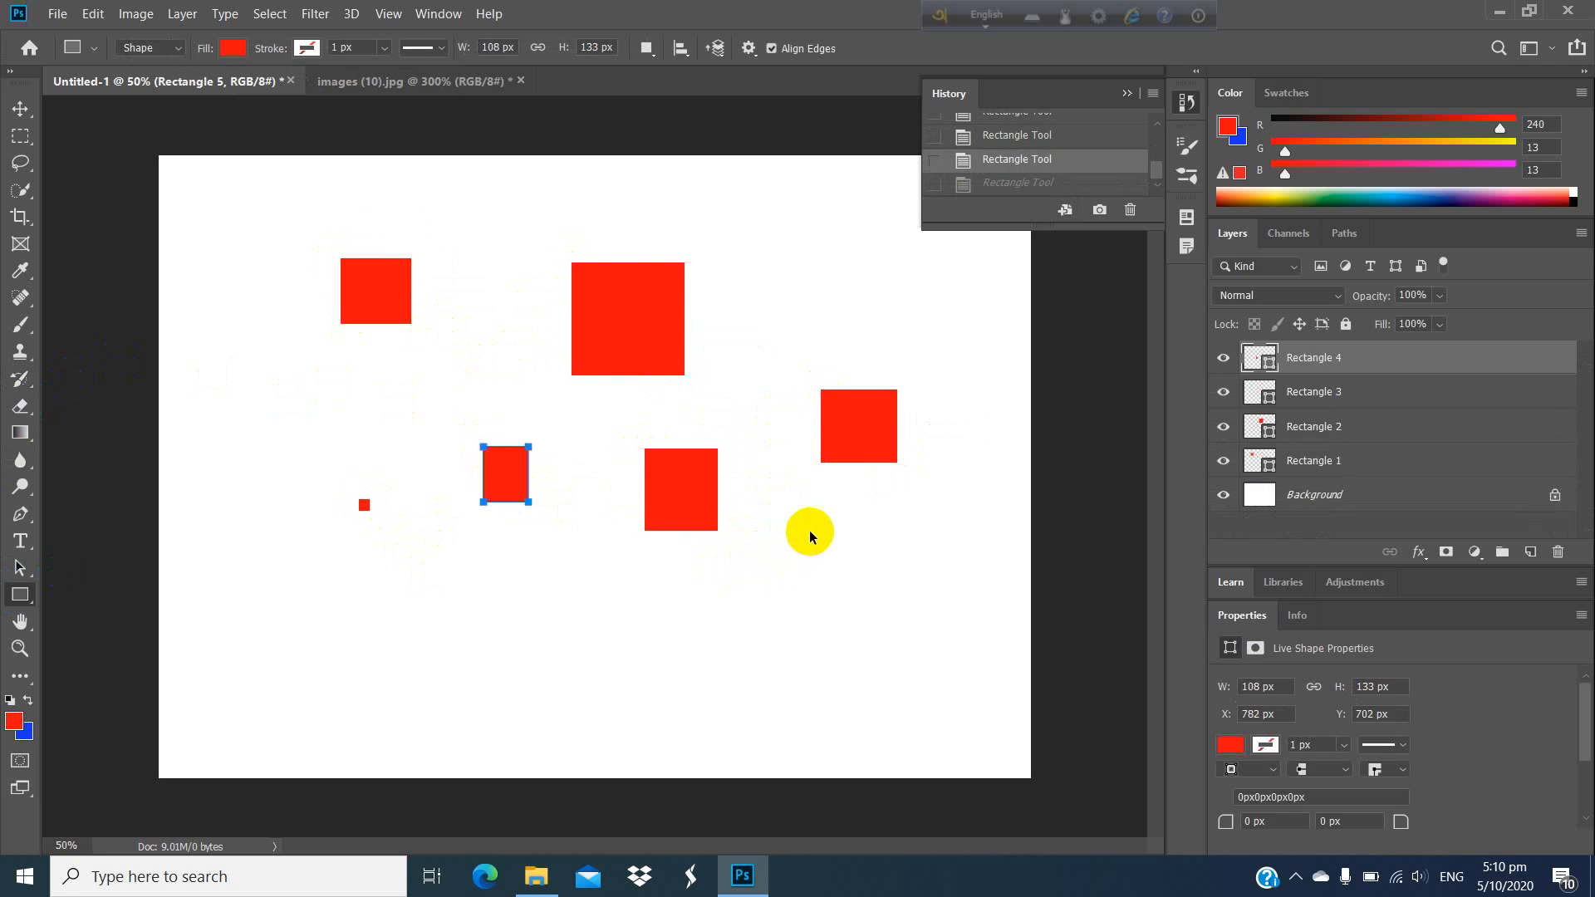
key(ctrl+z)
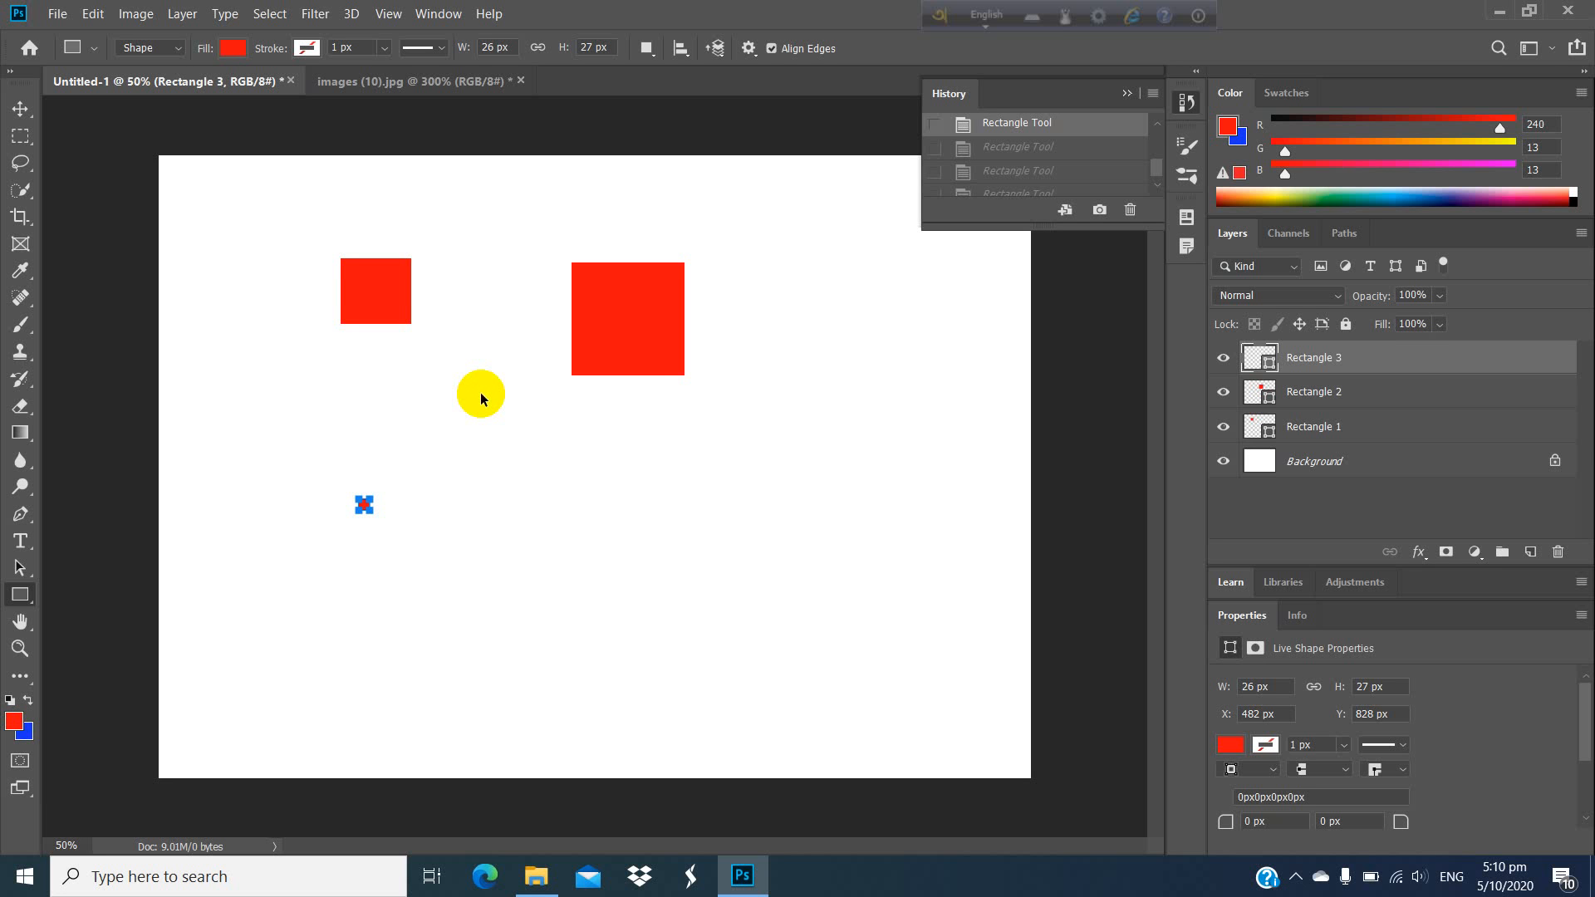
key(ctrl+z)
key(ctrl+z)
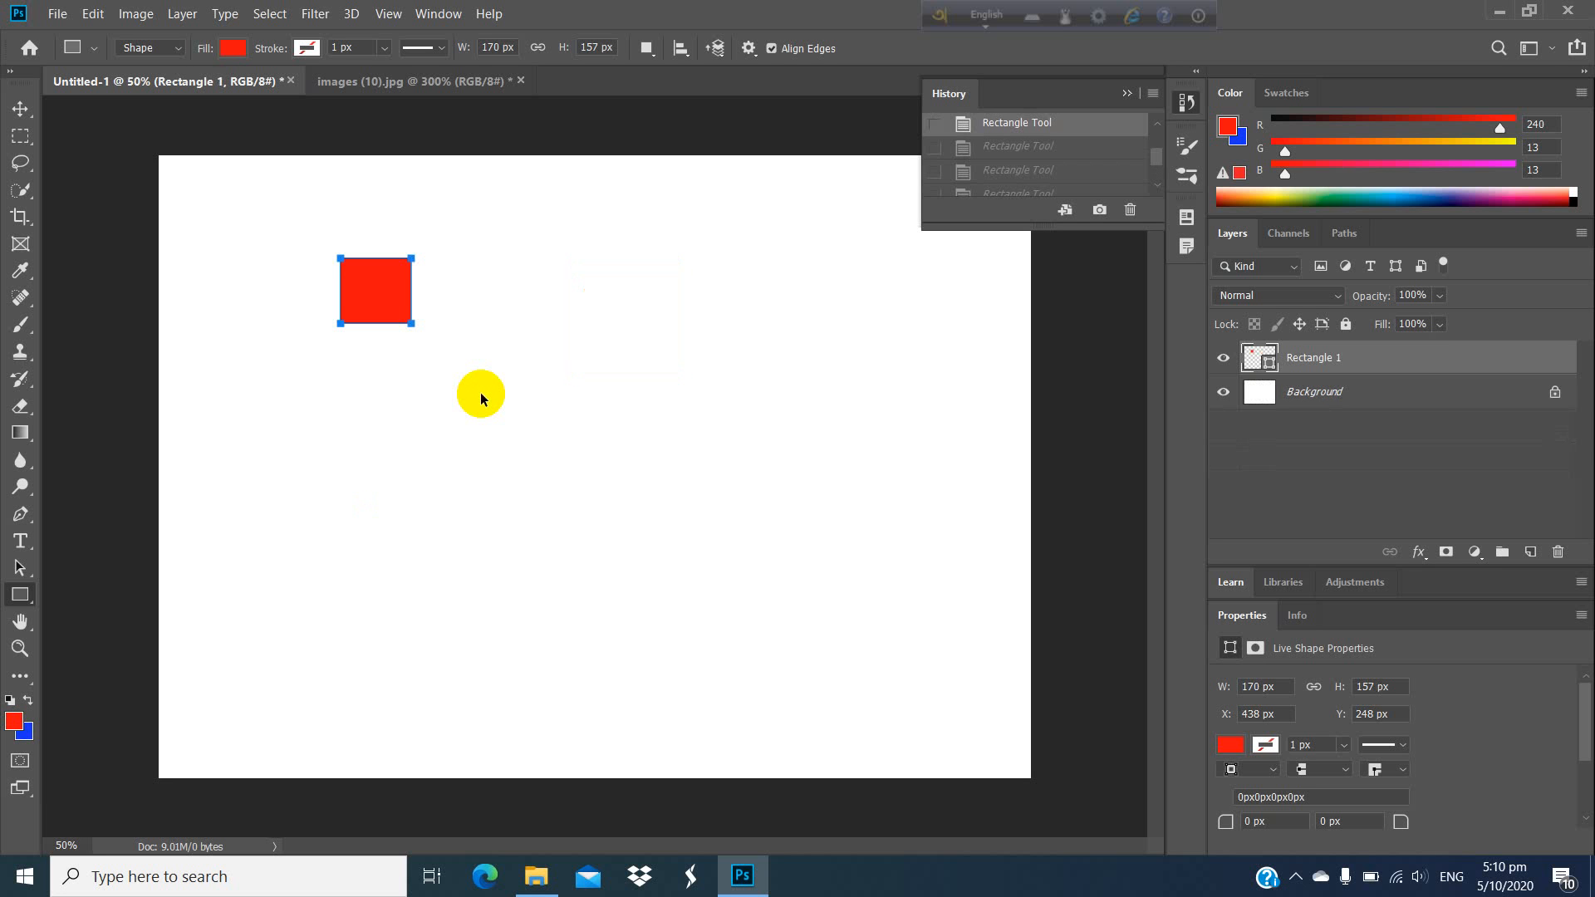
key(ctrl+z)
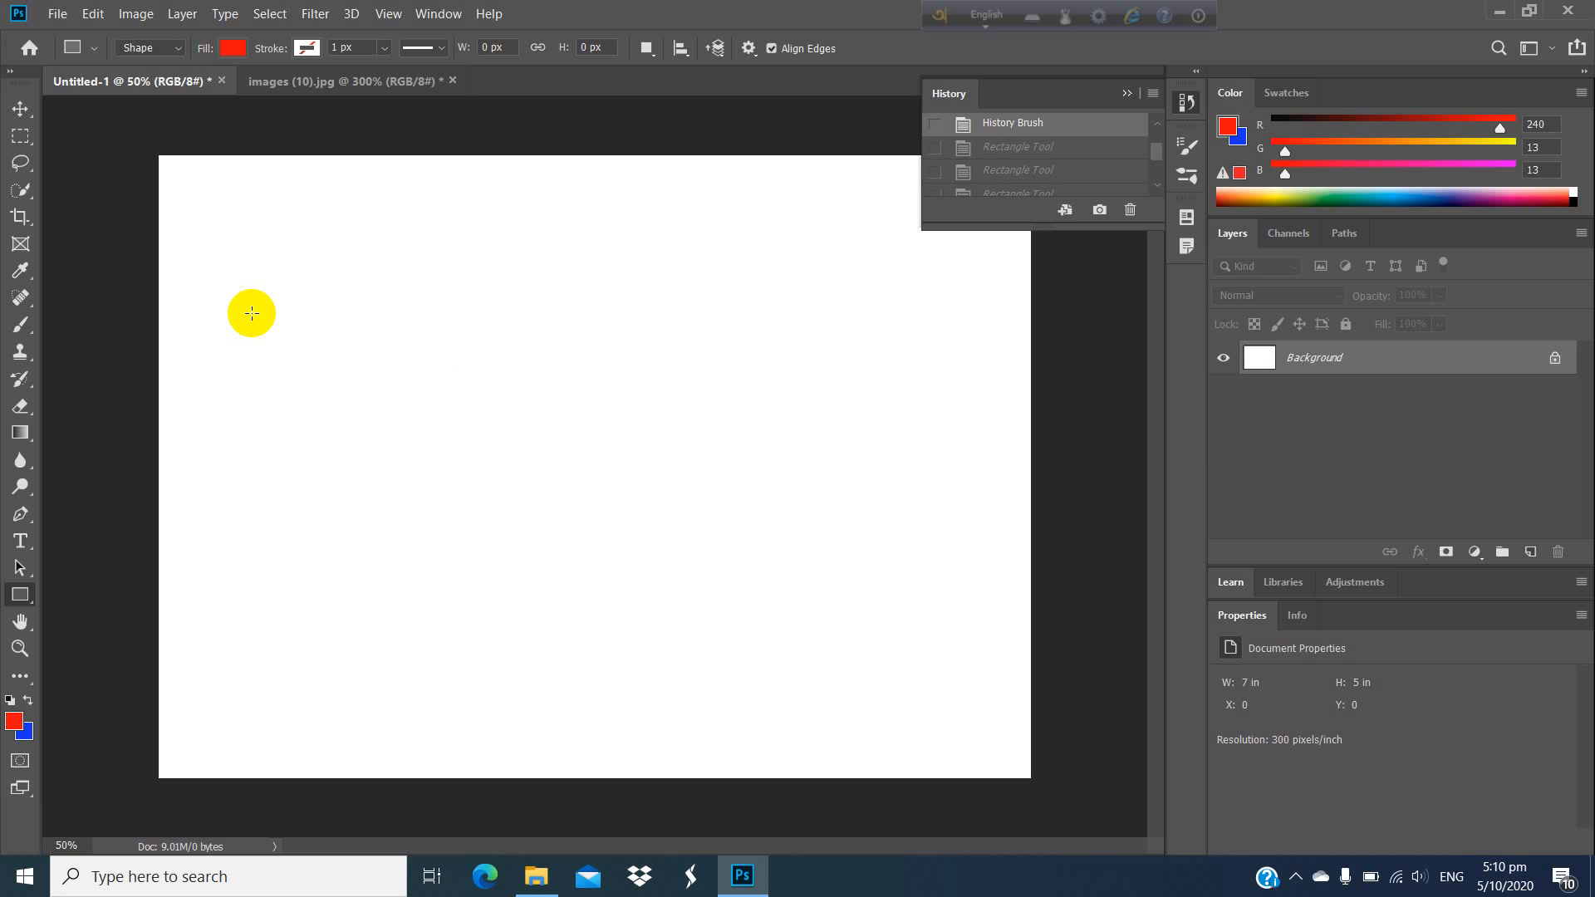
key(ctrl+shift+z)
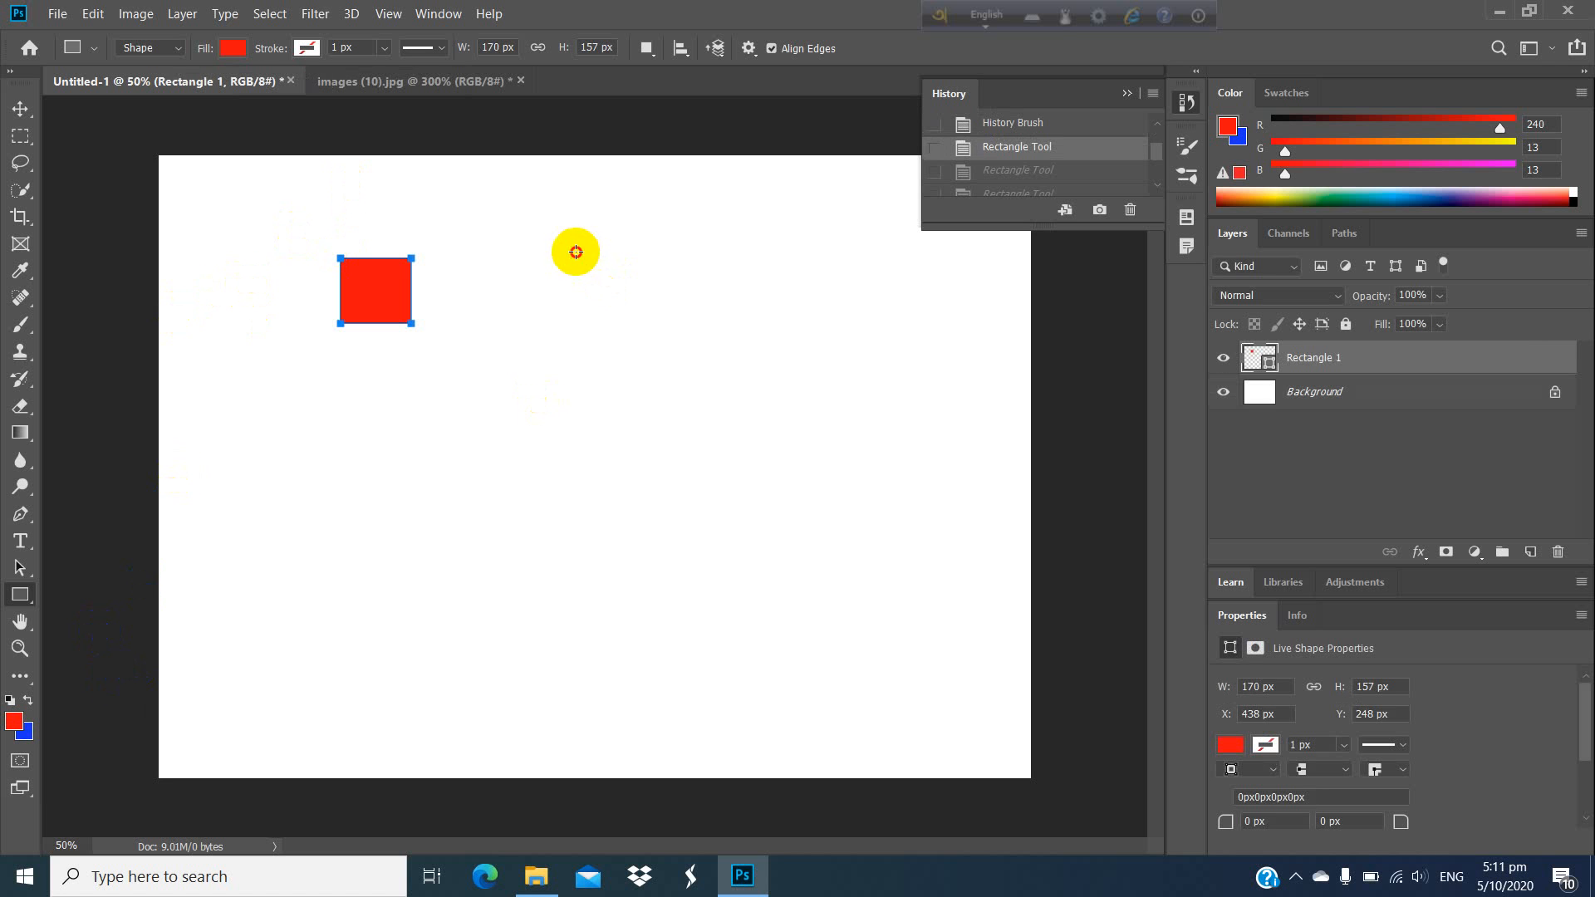
Step: Spread five new red rectangles over the canvas around the first one, the last about 178 by 260 px near the canvas's right edge
drag(576, 252, 691, 374)
drag(441, 443, 533, 547)
drag(719, 486, 815, 587)
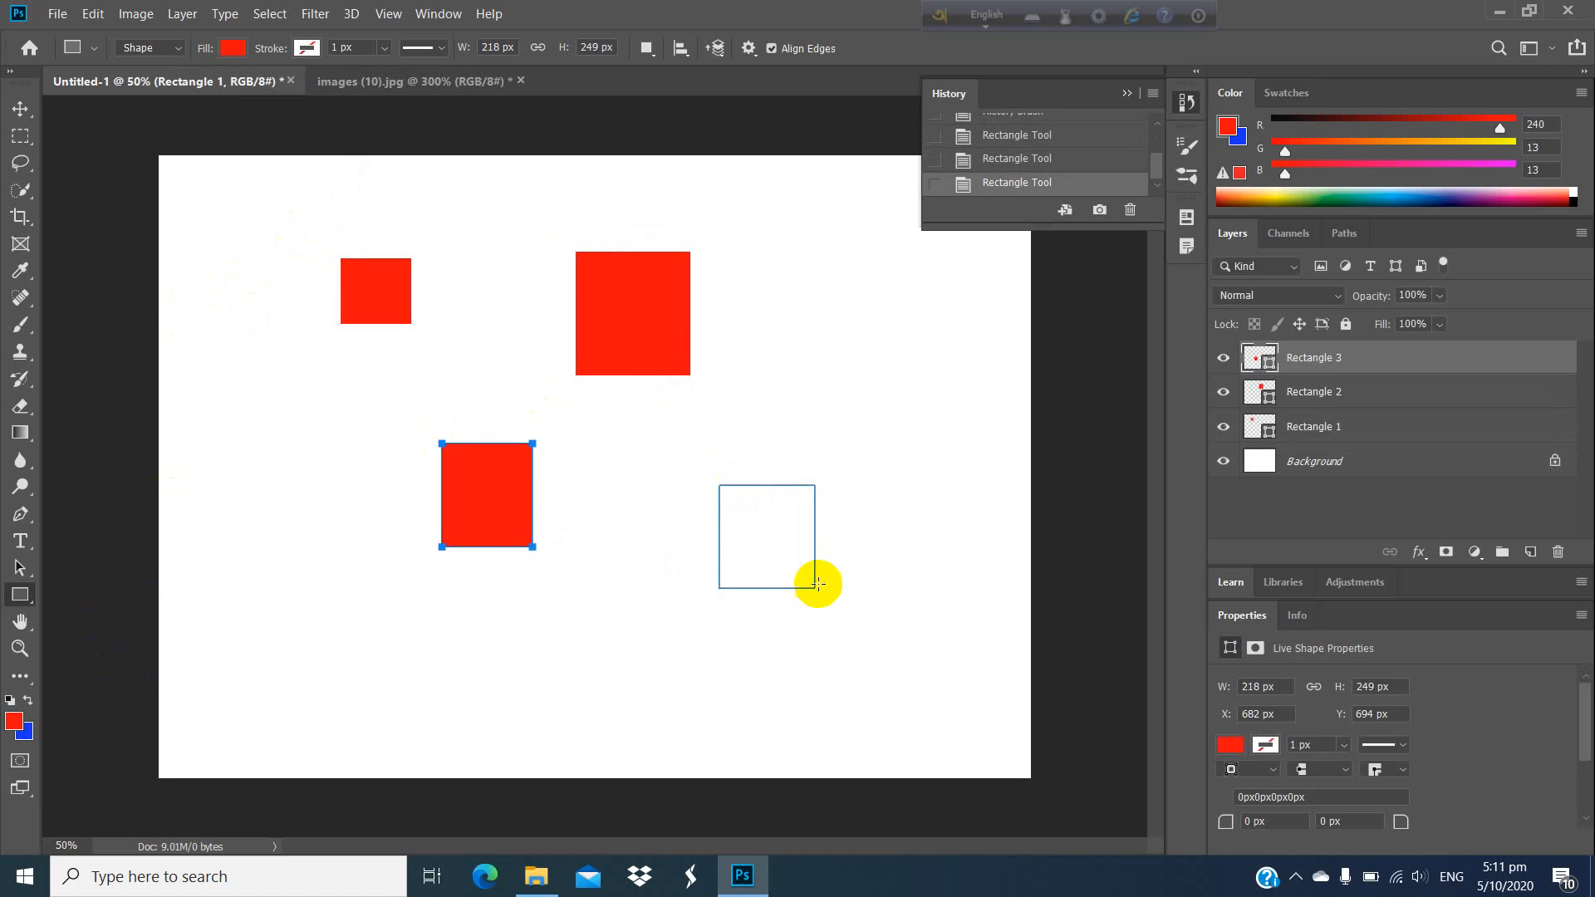
drag(830, 285, 904, 358)
drag(943, 467, 1017, 573)
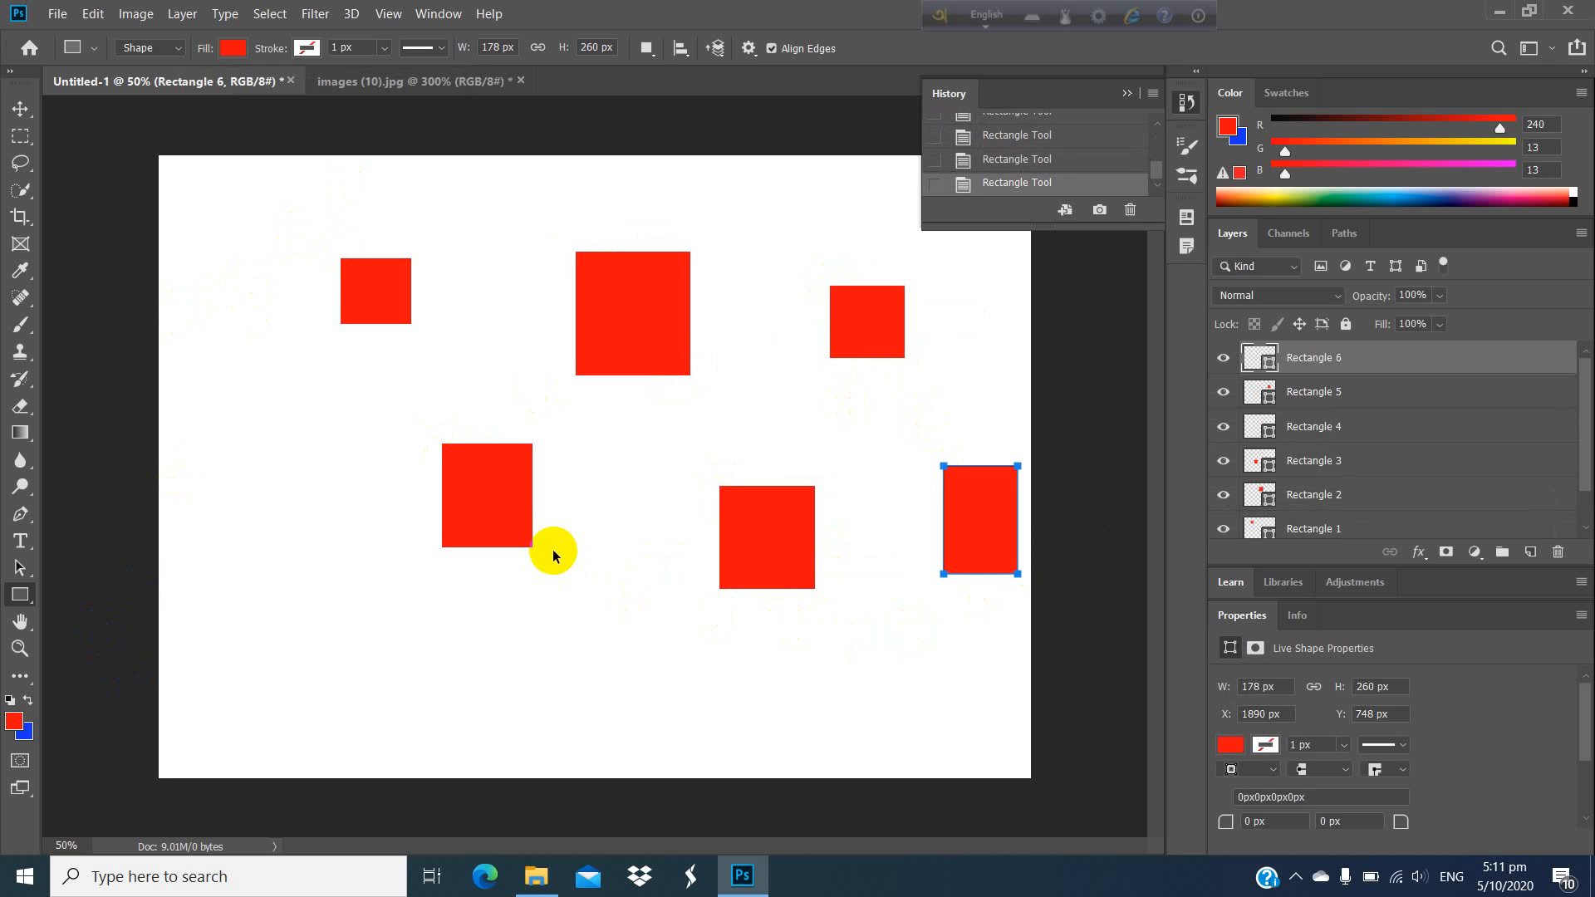
Step: Undo the last three rectangles one by one and redo all three
key(ctrl+z)
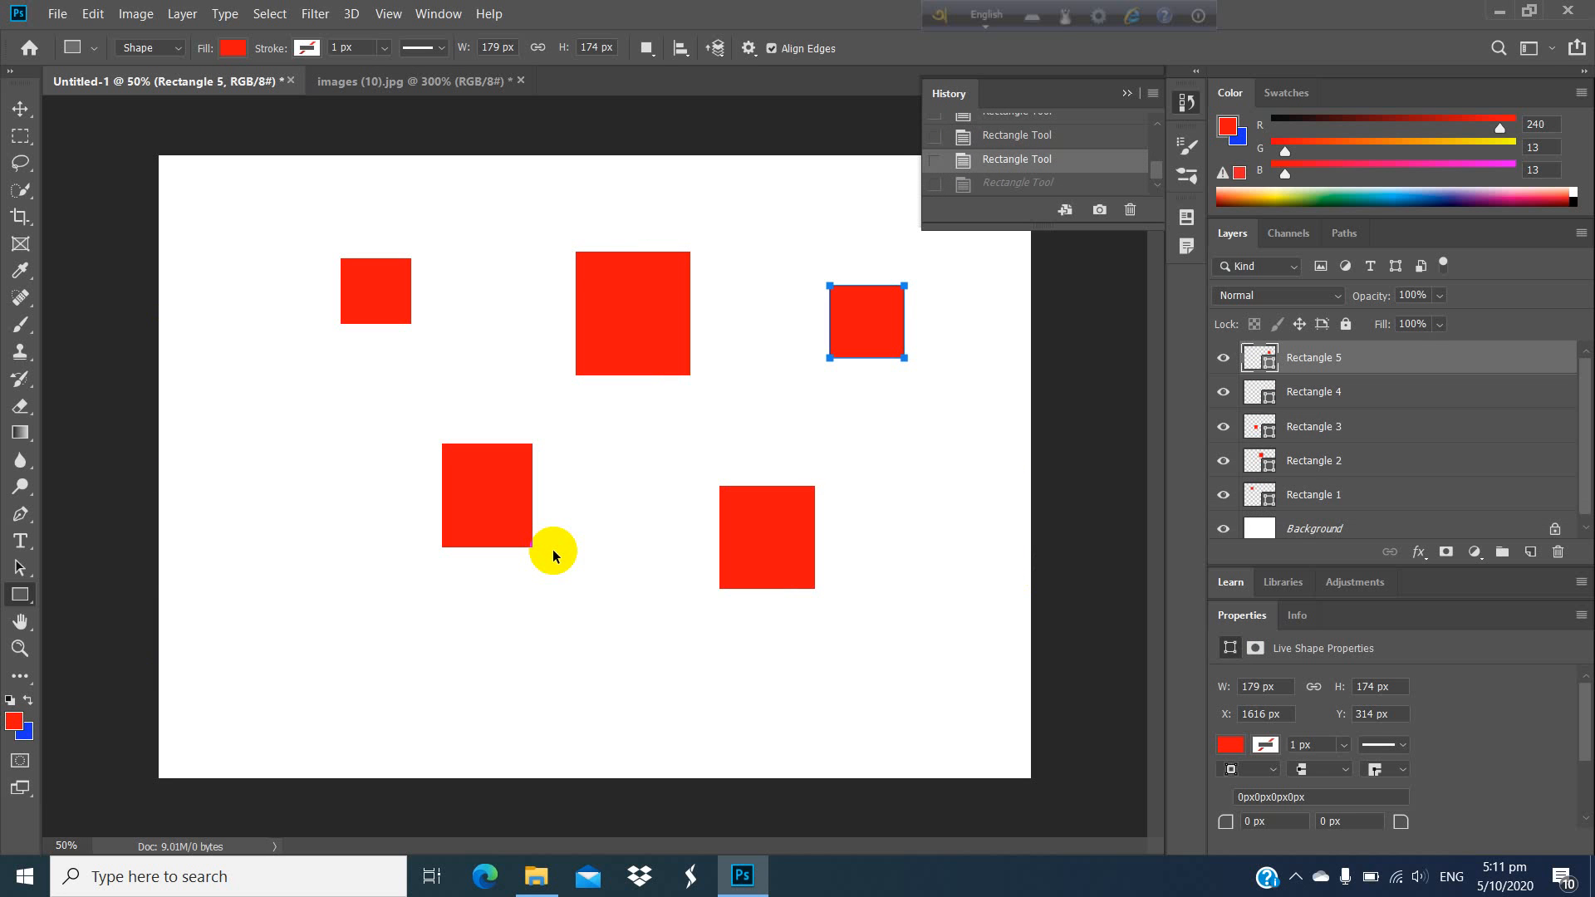
key(ctrl+z)
key(ctrl+z)
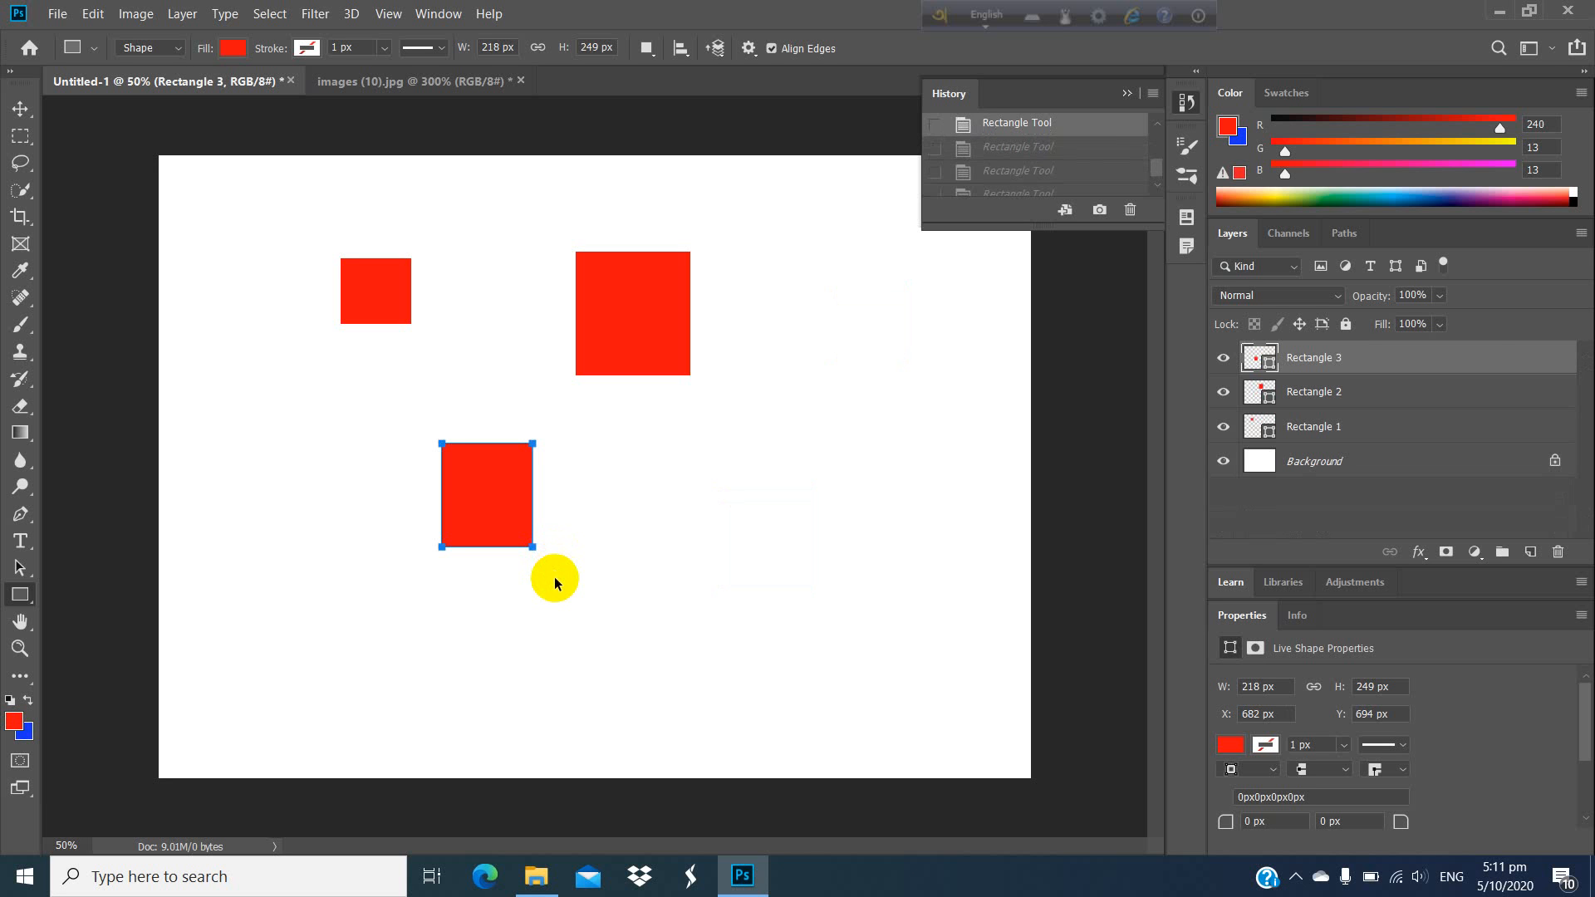
key(ctrl+shift+z)
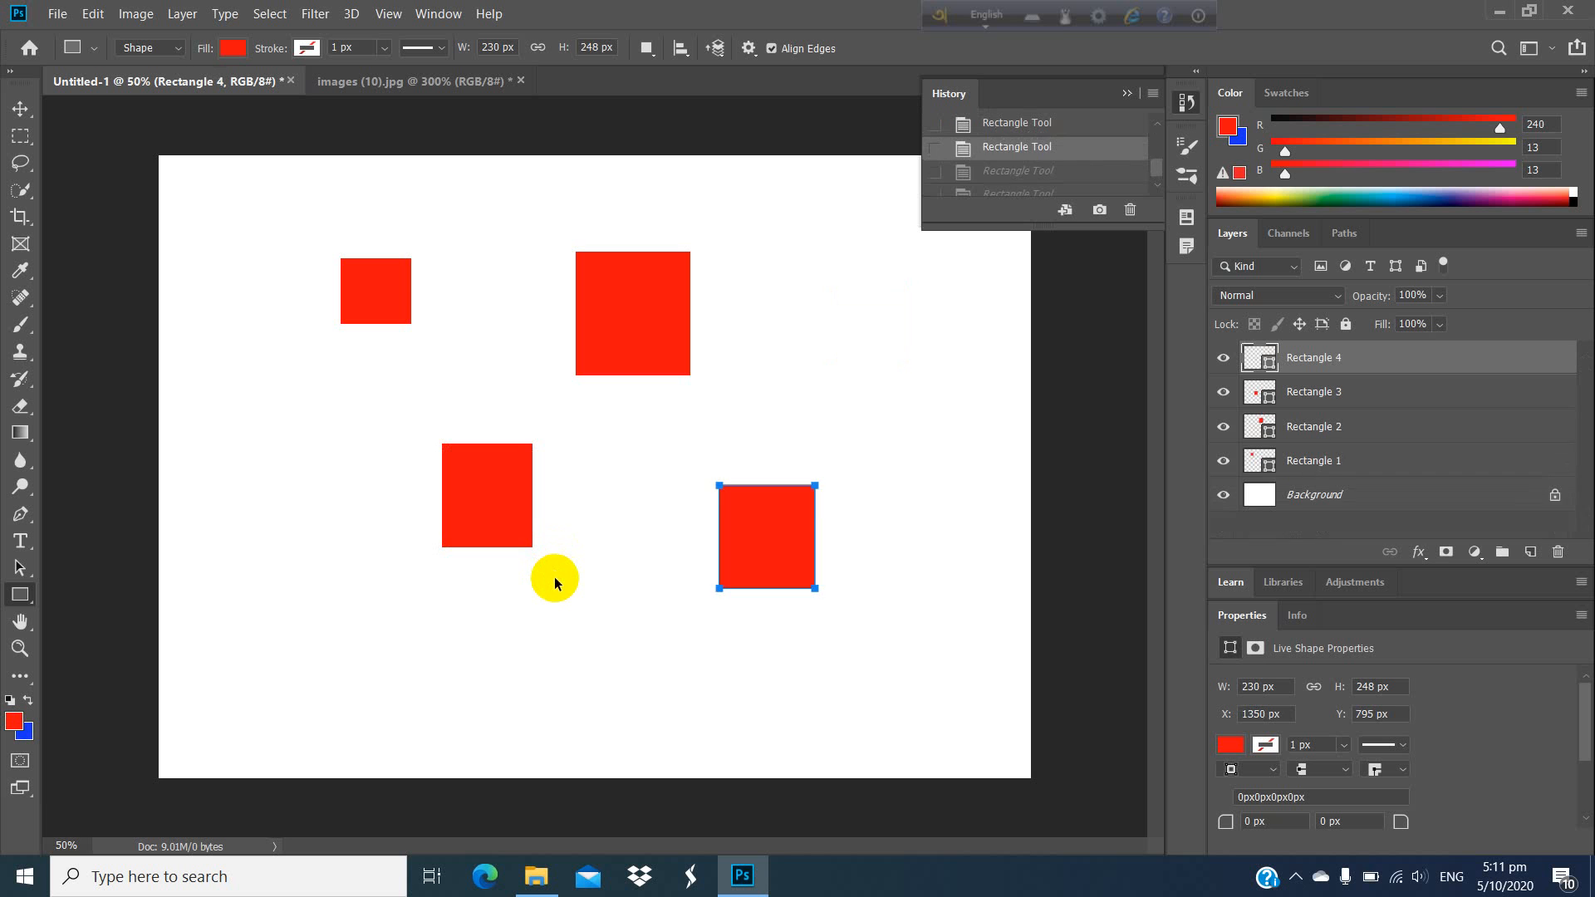
key(ctrl+shift+z)
key(ctrl+shift+z)
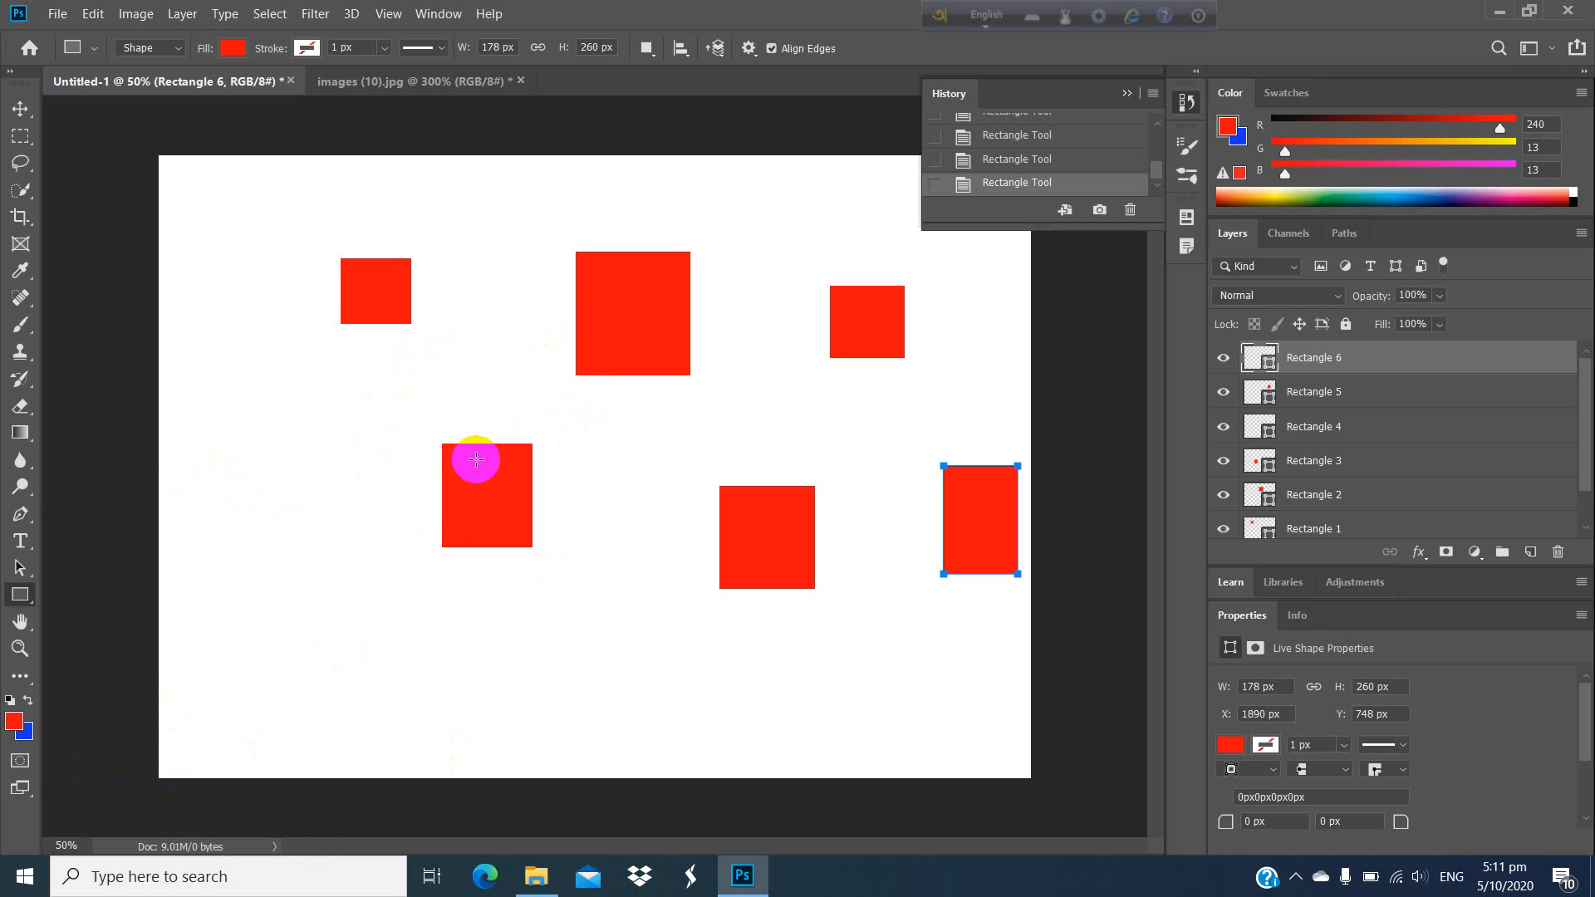
Step: Set the Art History Brush to the Dab style and try painting on the large upper rectangle, declining to rasterize the shape
click(20, 379)
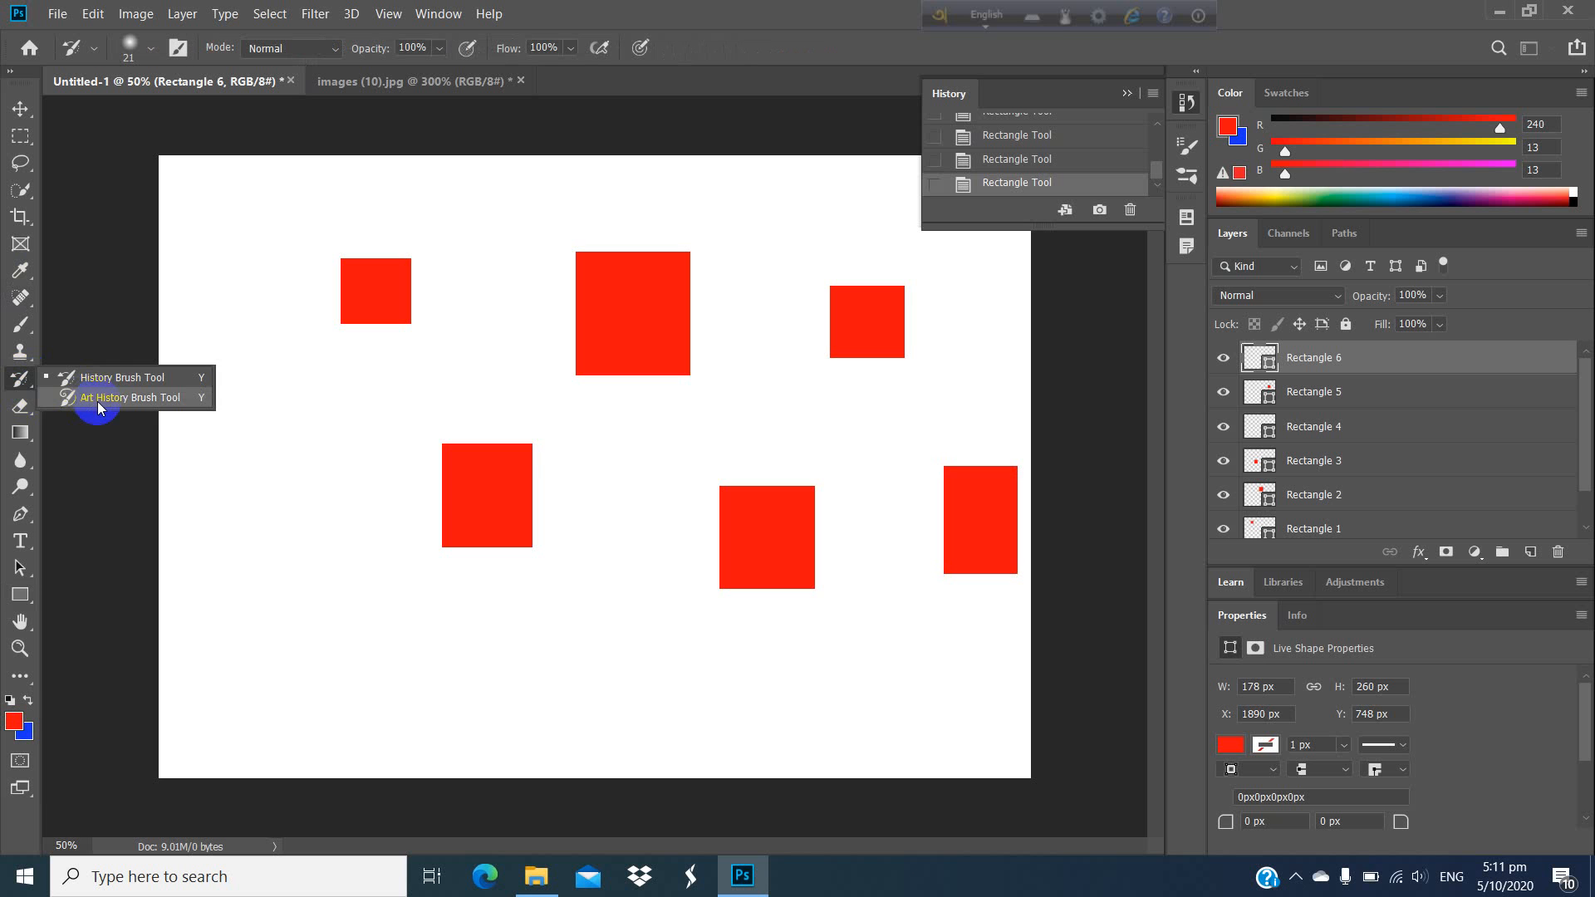
click(108, 403)
mouse_move(111, 402)
mouse_down()
mouse_move(196, 405)
mouse_move(447, 338)
mouse_move(461, 280)
mouse_move(552, 193)
mouse_move(613, 220)
mouse_up()
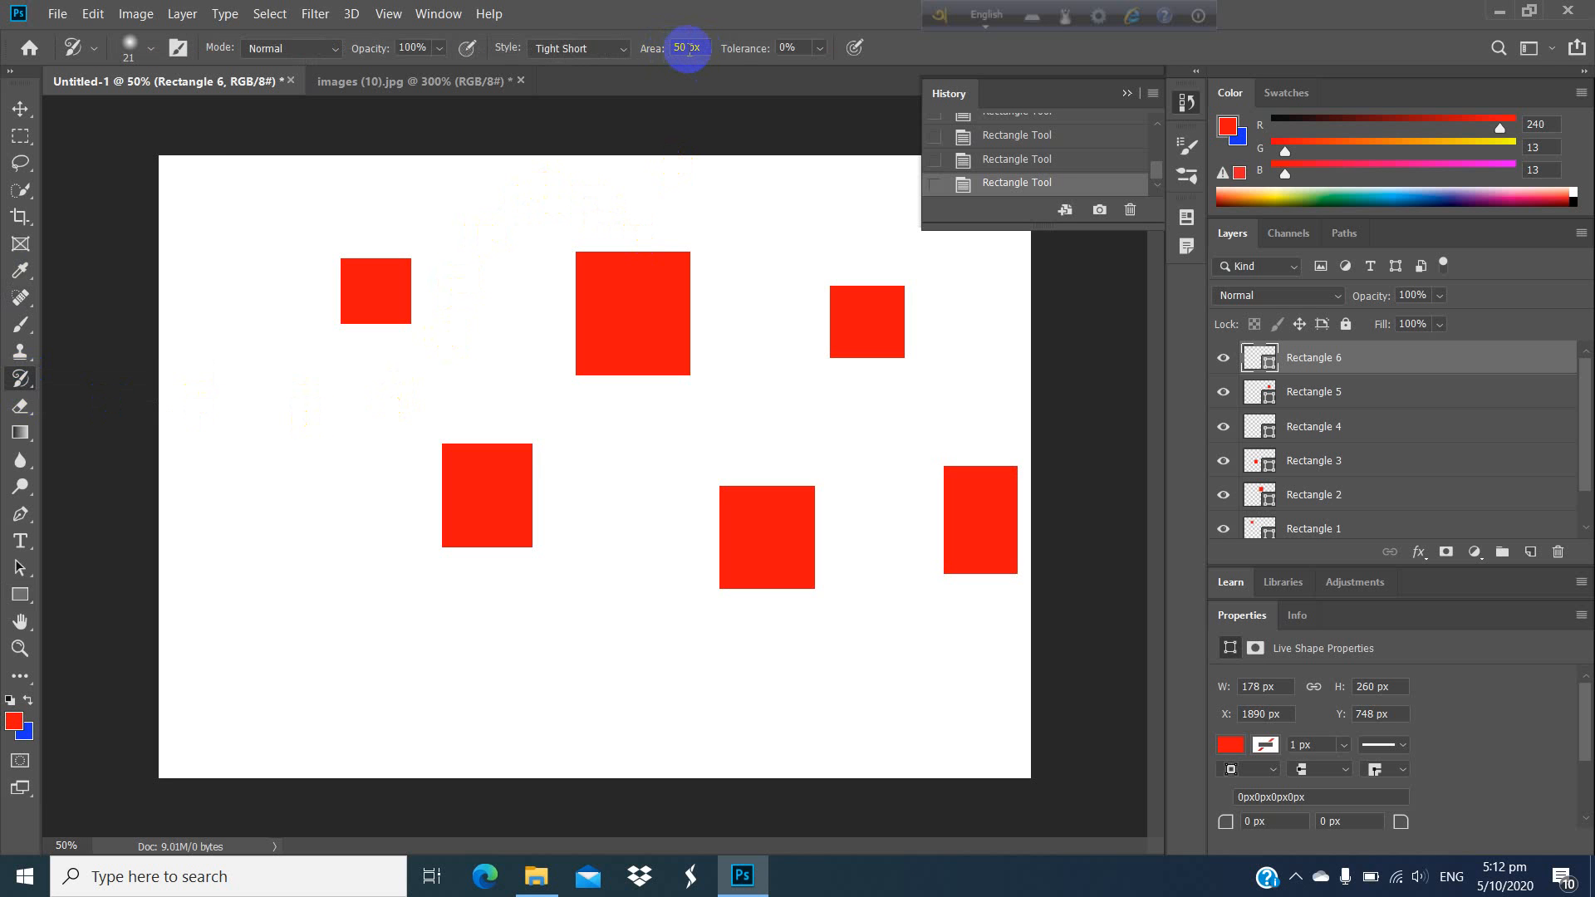
click(565, 50)
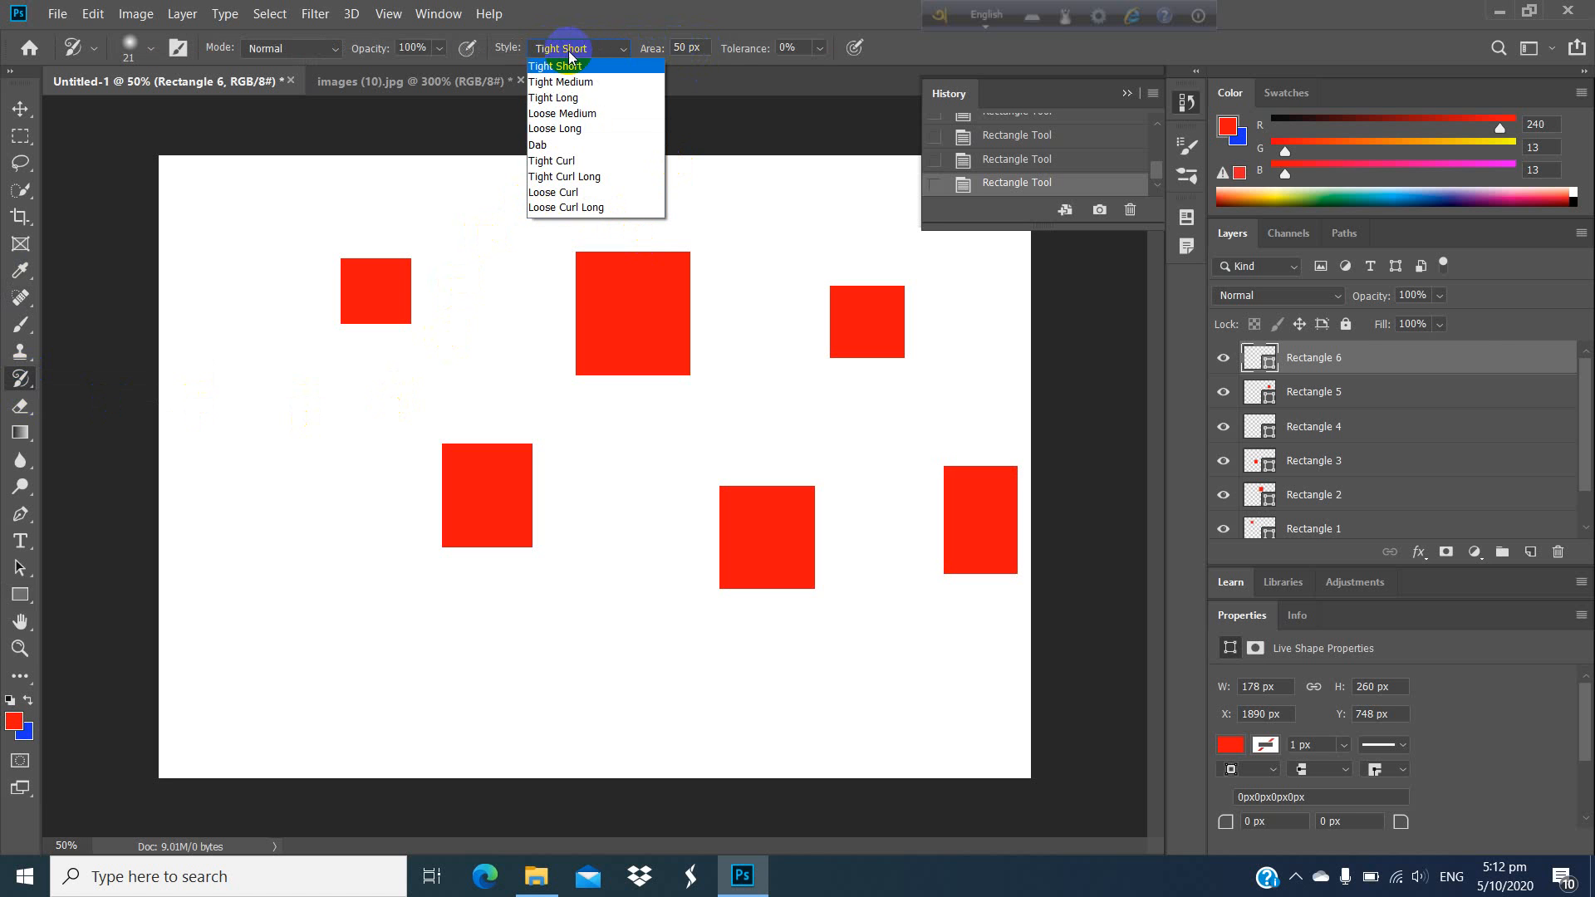
click(540, 145)
click(596, 320)
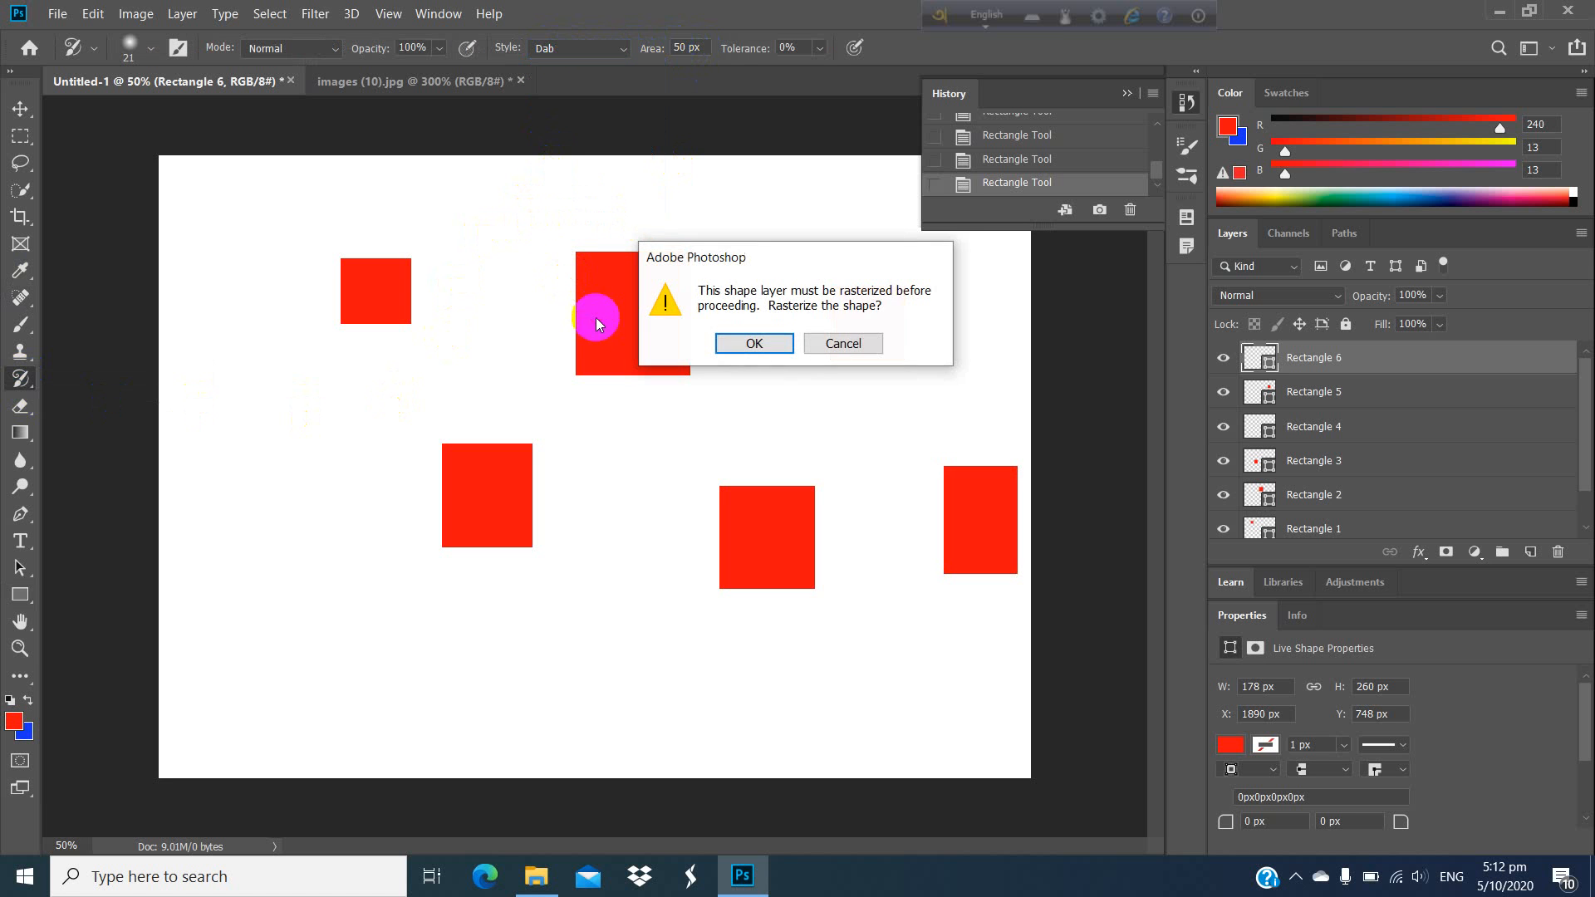
click(837, 346)
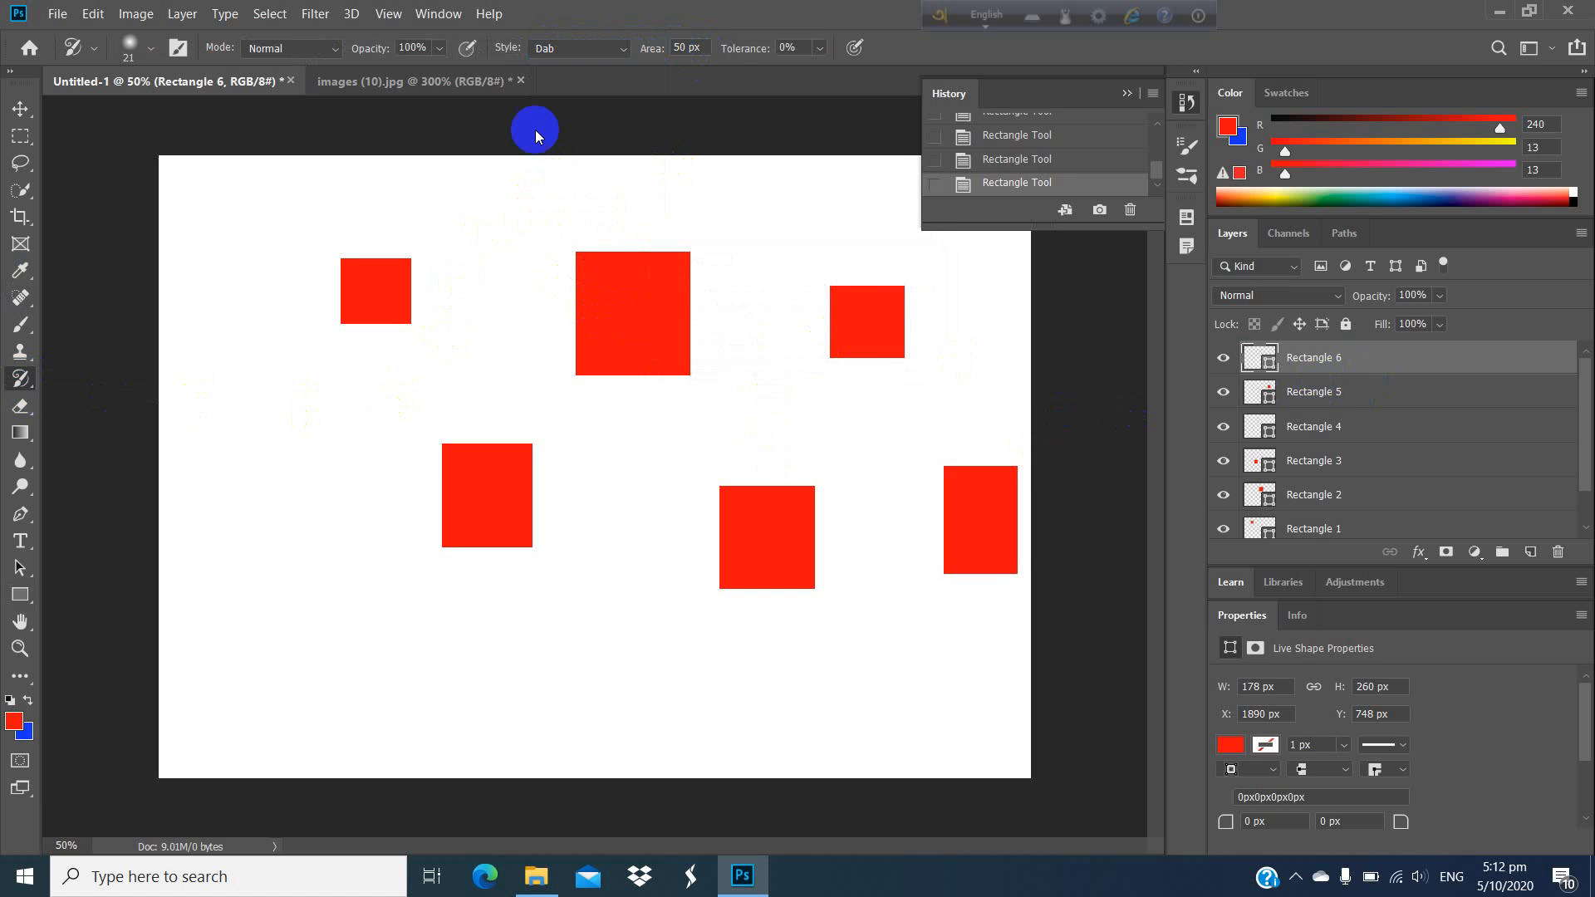
Step: Create a new 7 x 5 inch document at 300 pixels/inch in RGB Color with a white background
click(57, 14)
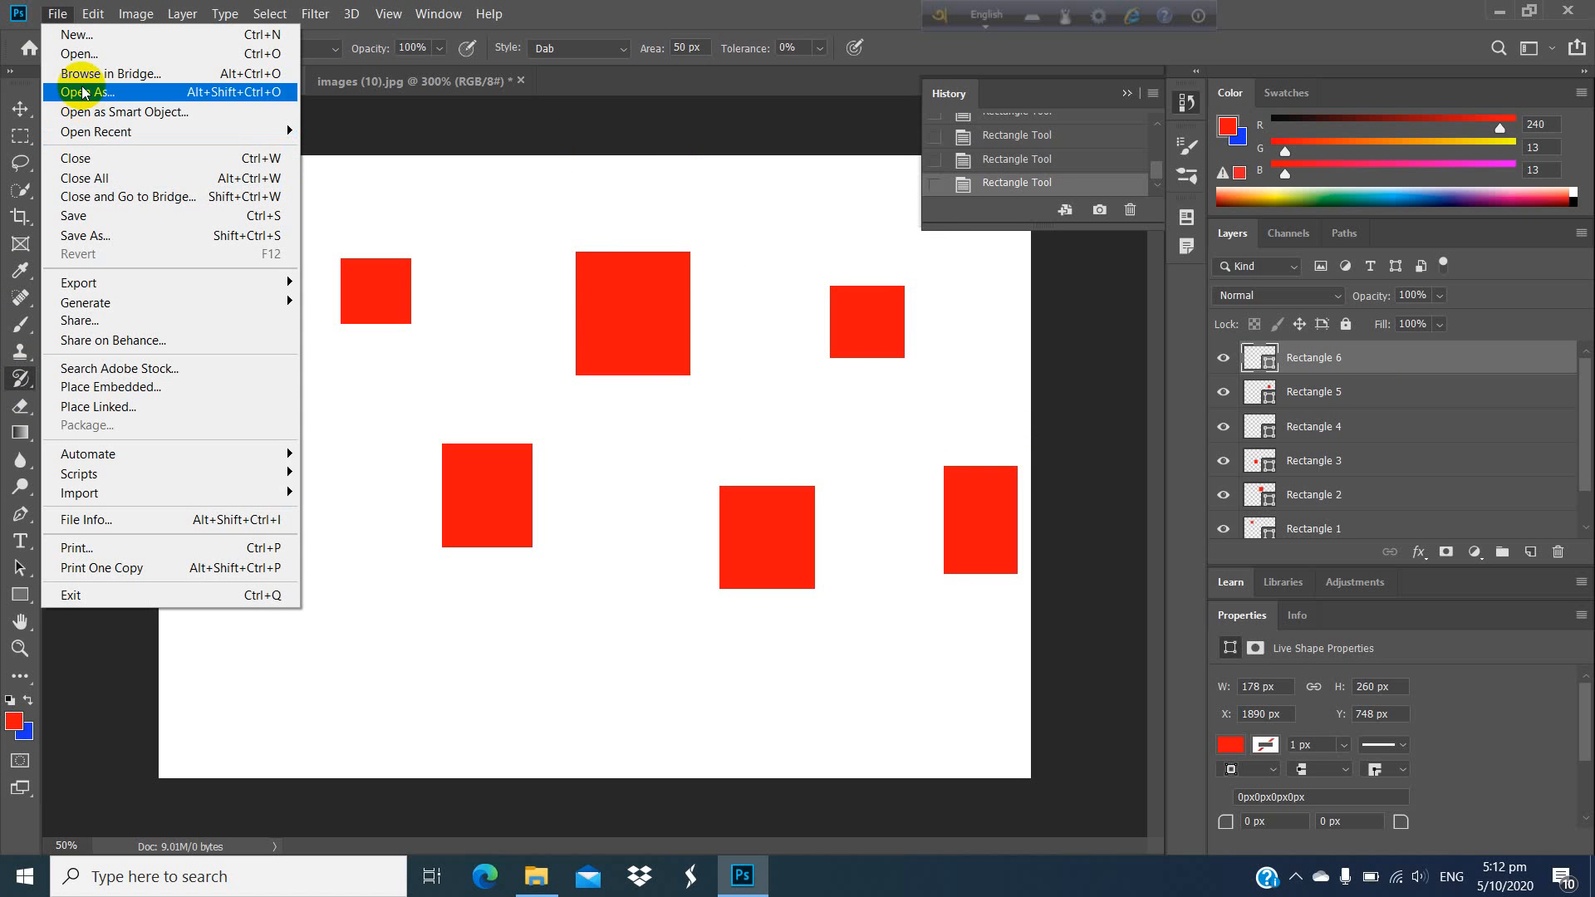
click(585, 241)
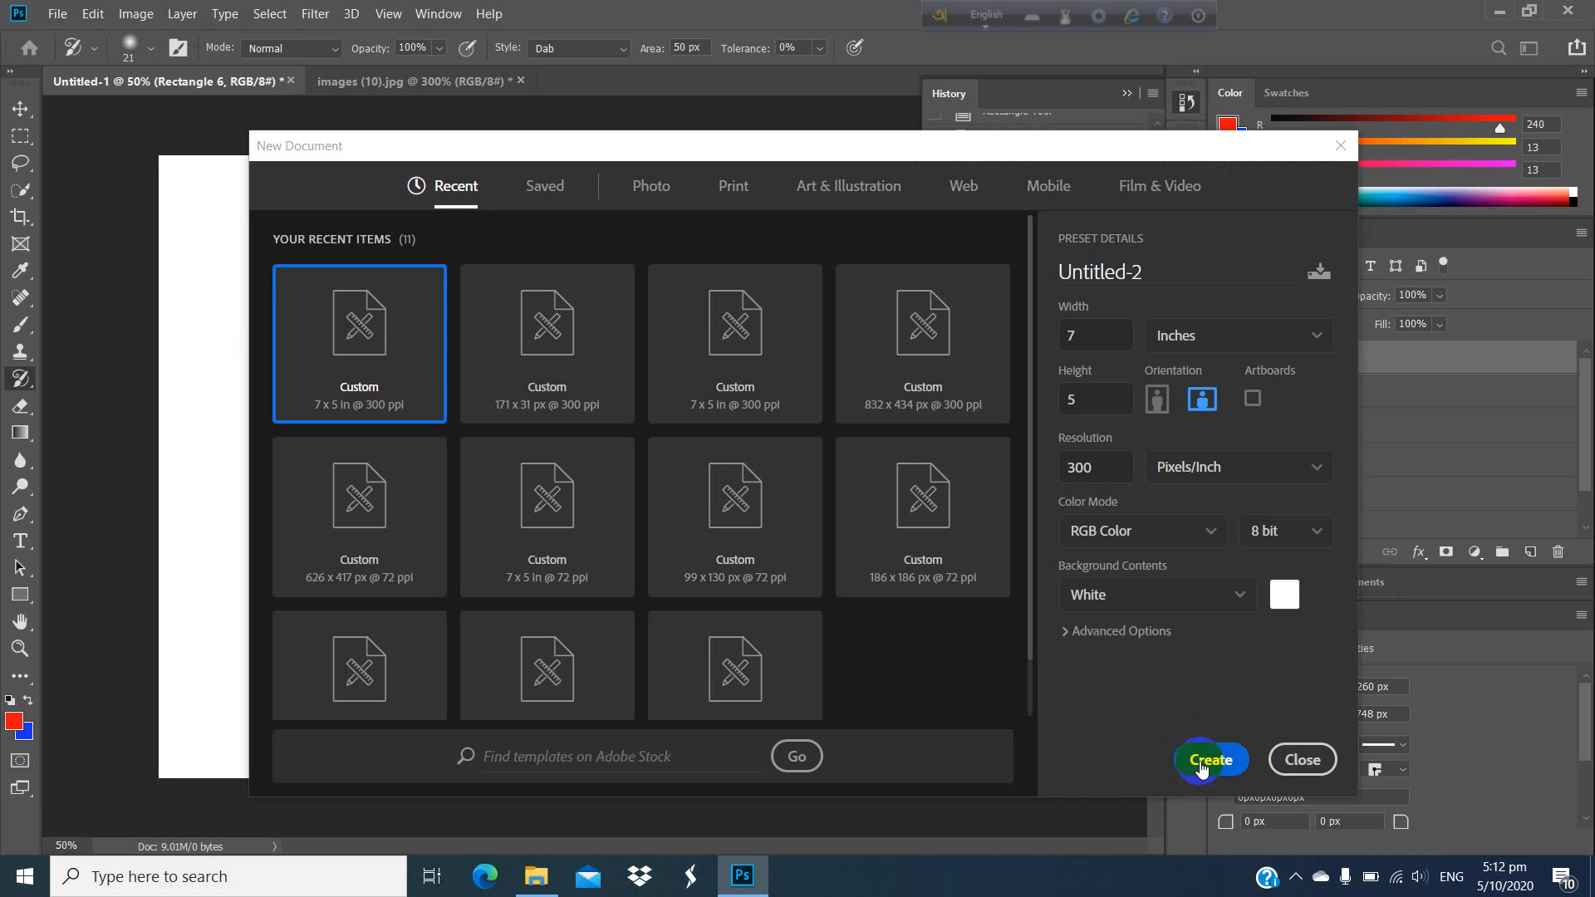
click(1197, 760)
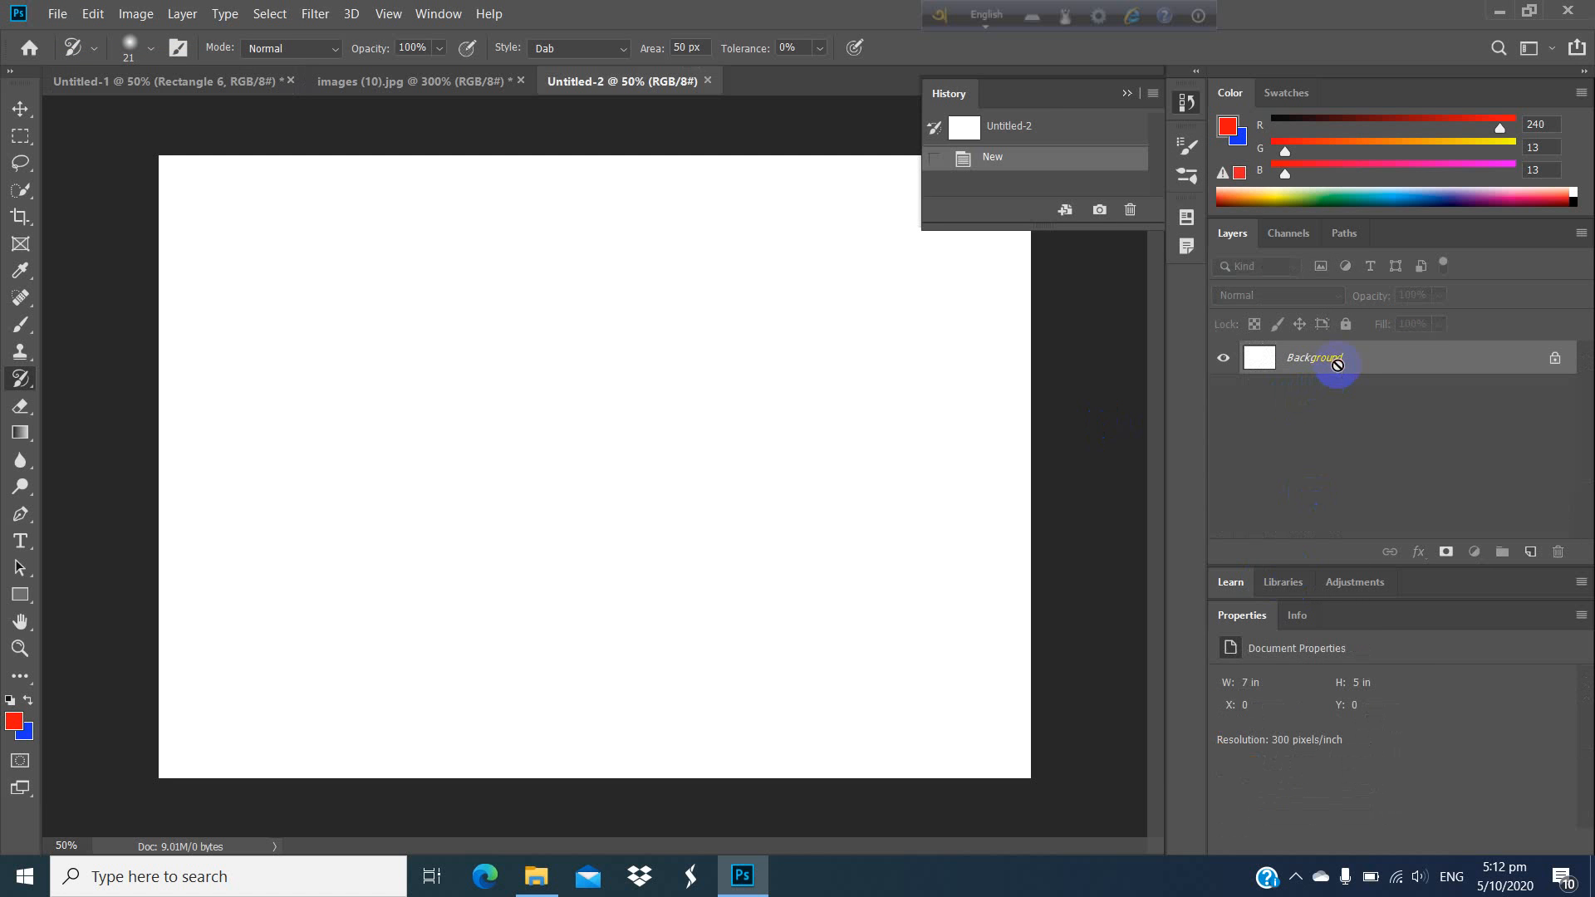
Step: Duplicate the Background layer of the blank document and paint three Art History Brush strokes across the upper canvas
drag(1336, 366, 1531, 553)
click(18, 380)
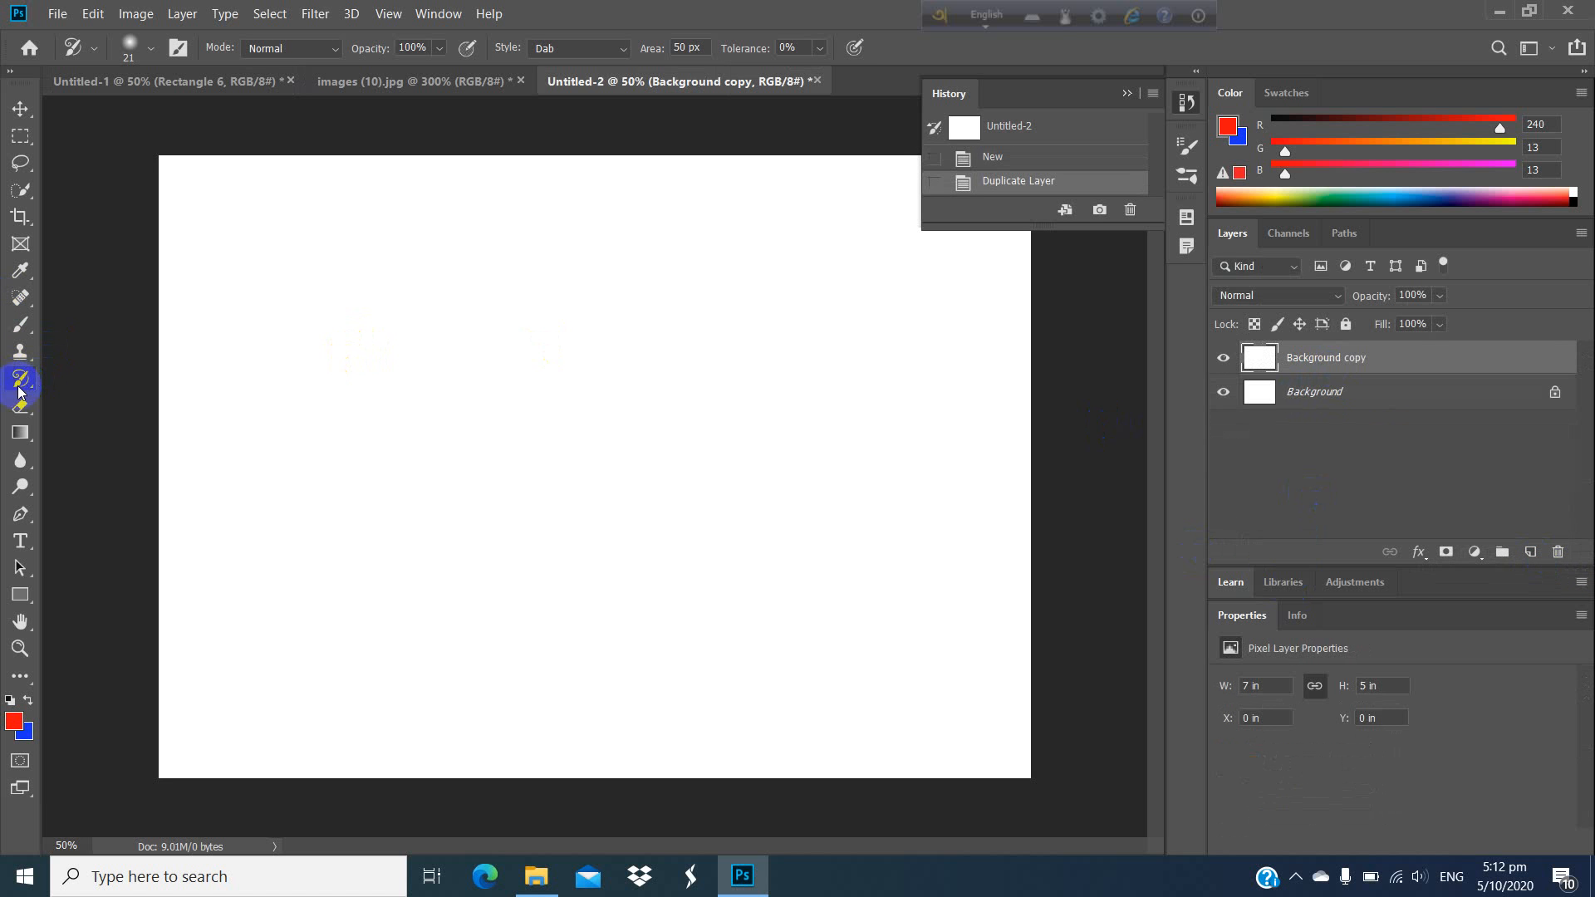
mouse_move(17, 389)
mouse_down()
mouse_move(72, 408)
mouse_move(363, 306)
mouse_move(464, 384)
mouse_up()
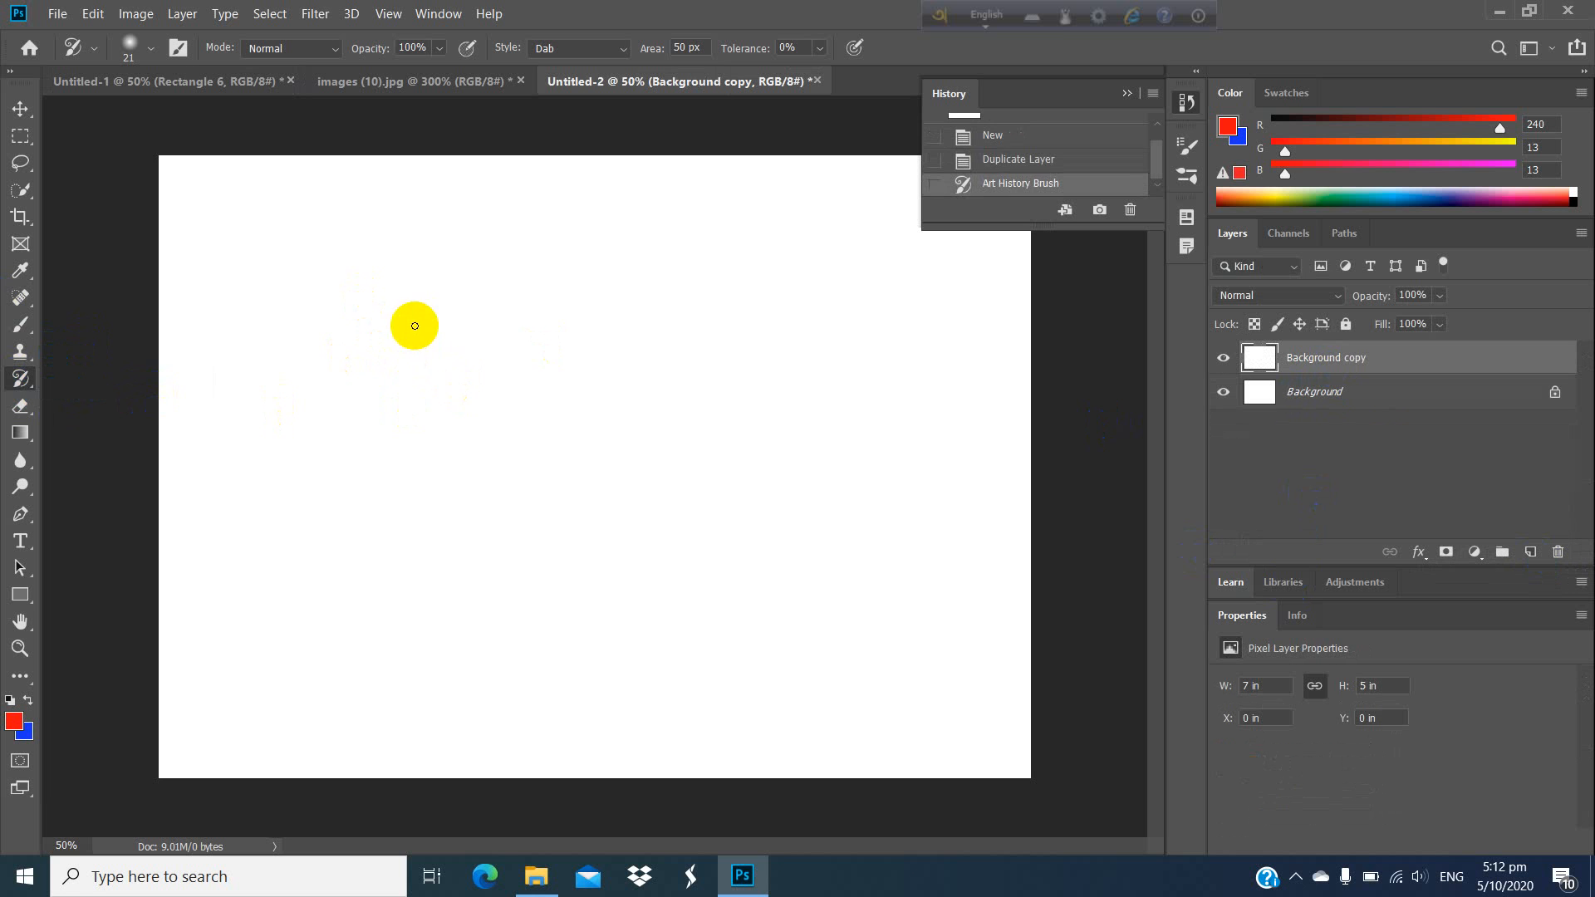
mouse_move(414, 325)
mouse_down()
mouse_move(527, 385)
mouse_move(434, 352)
mouse_move(534, 299)
mouse_move(615, 395)
mouse_up()
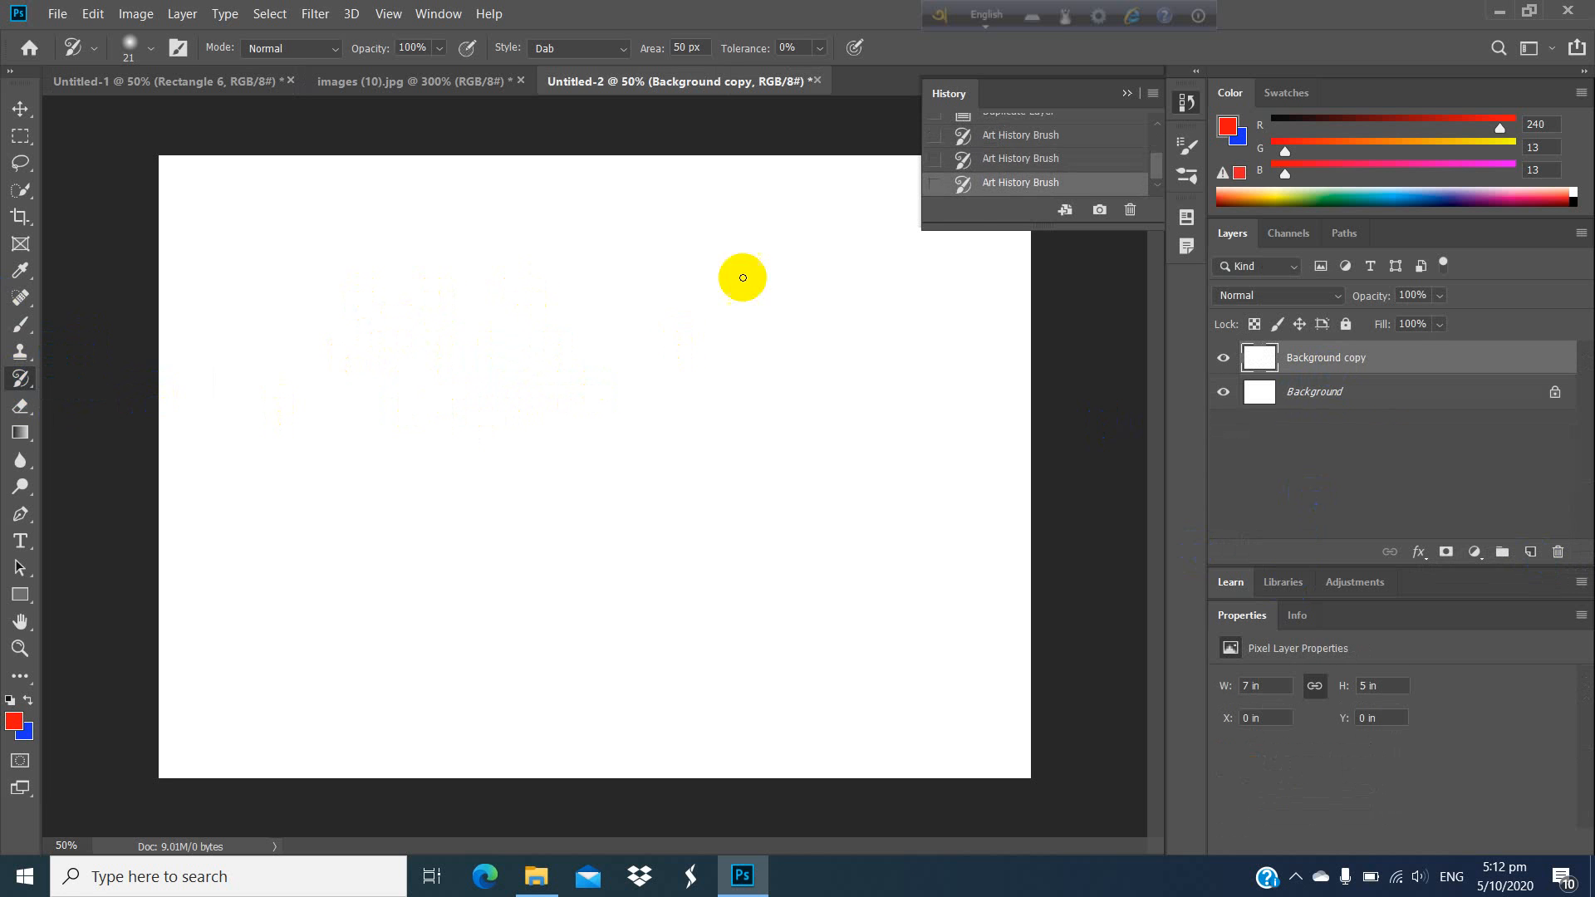
mouse_move(743, 277)
mouse_down()
mouse_move(1011, 163)
mouse_move(626, 184)
mouse_move(238, 171)
mouse_up()
click(12, 113)
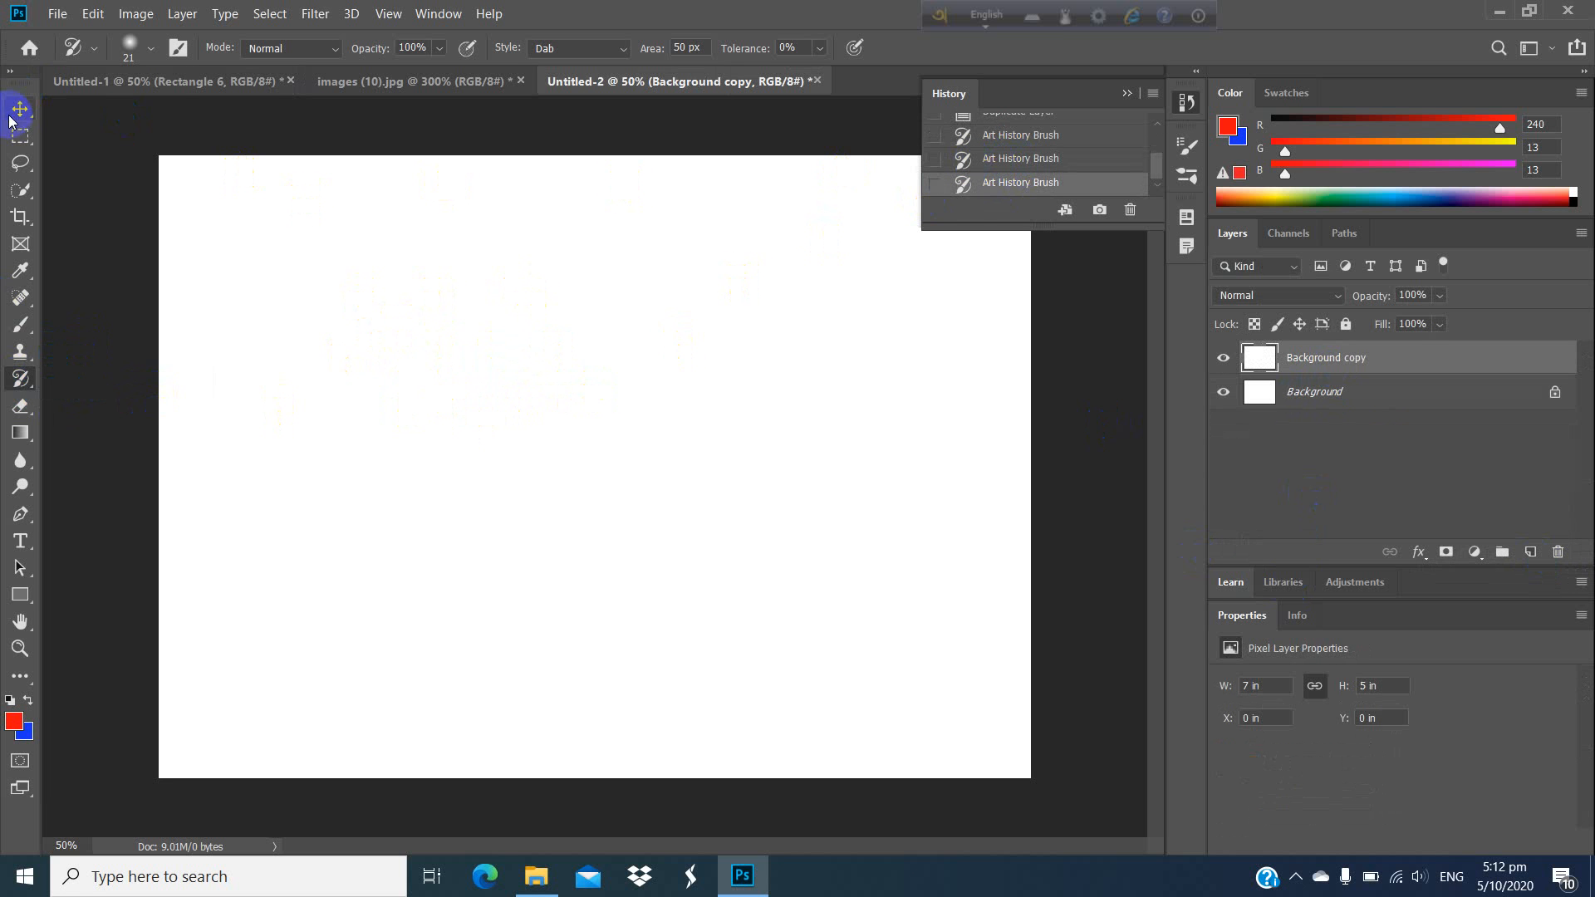
Step: Switch to images (10).jpg and smear the doll's face and hood with Art History Brush strokes in the Dab style
click(449, 83)
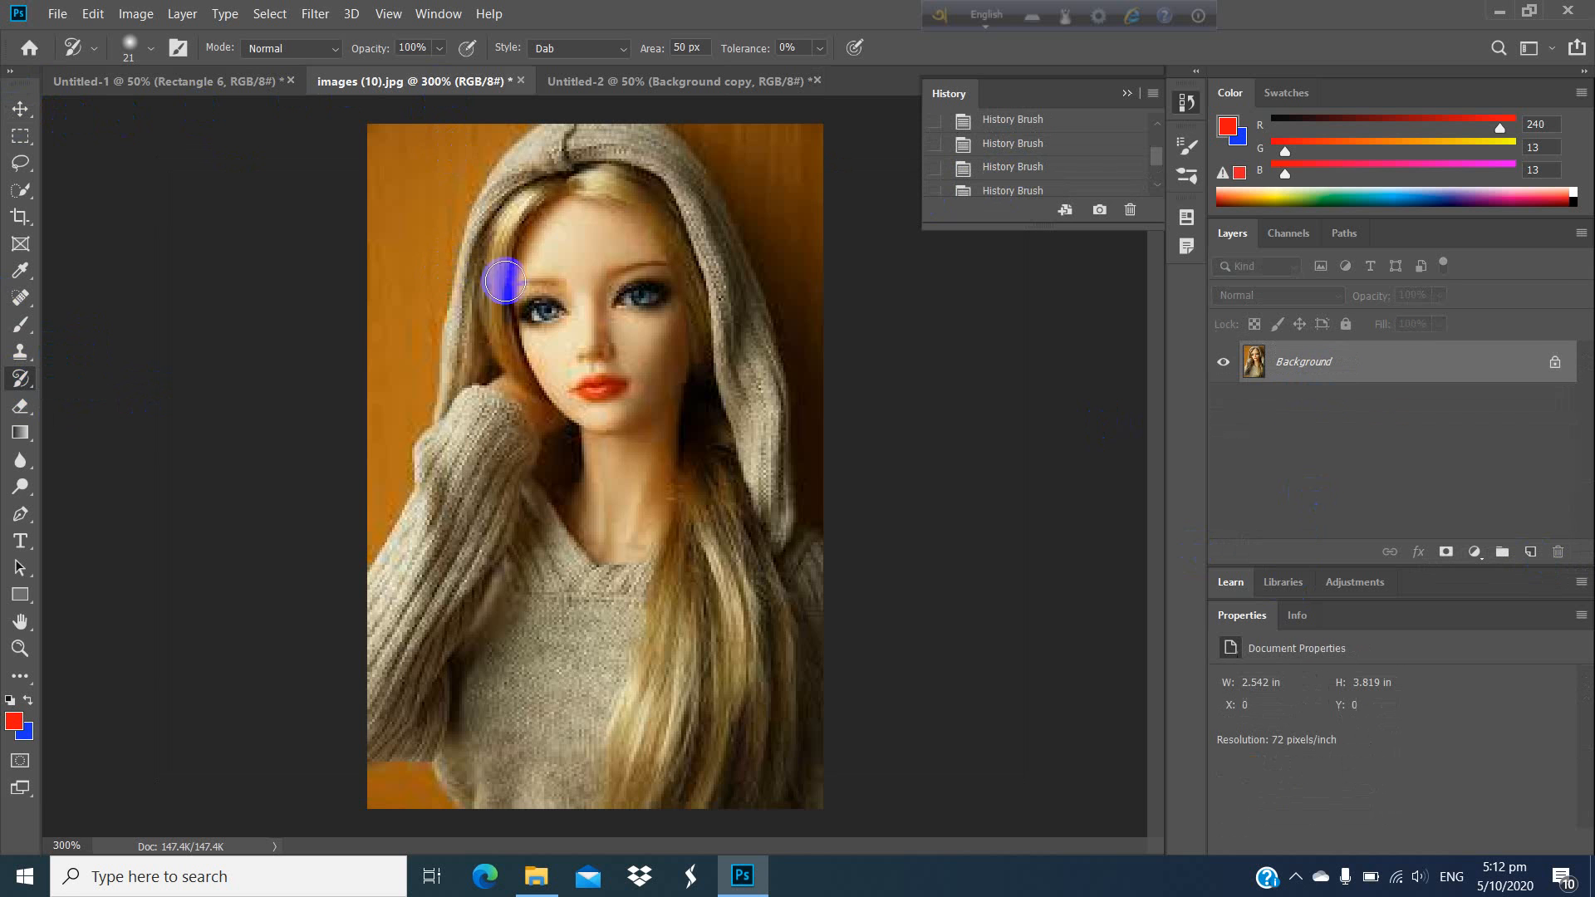
mouse_move(504, 283)
mouse_down()
mouse_move(524, 266)
mouse_move(600, 384)
mouse_up()
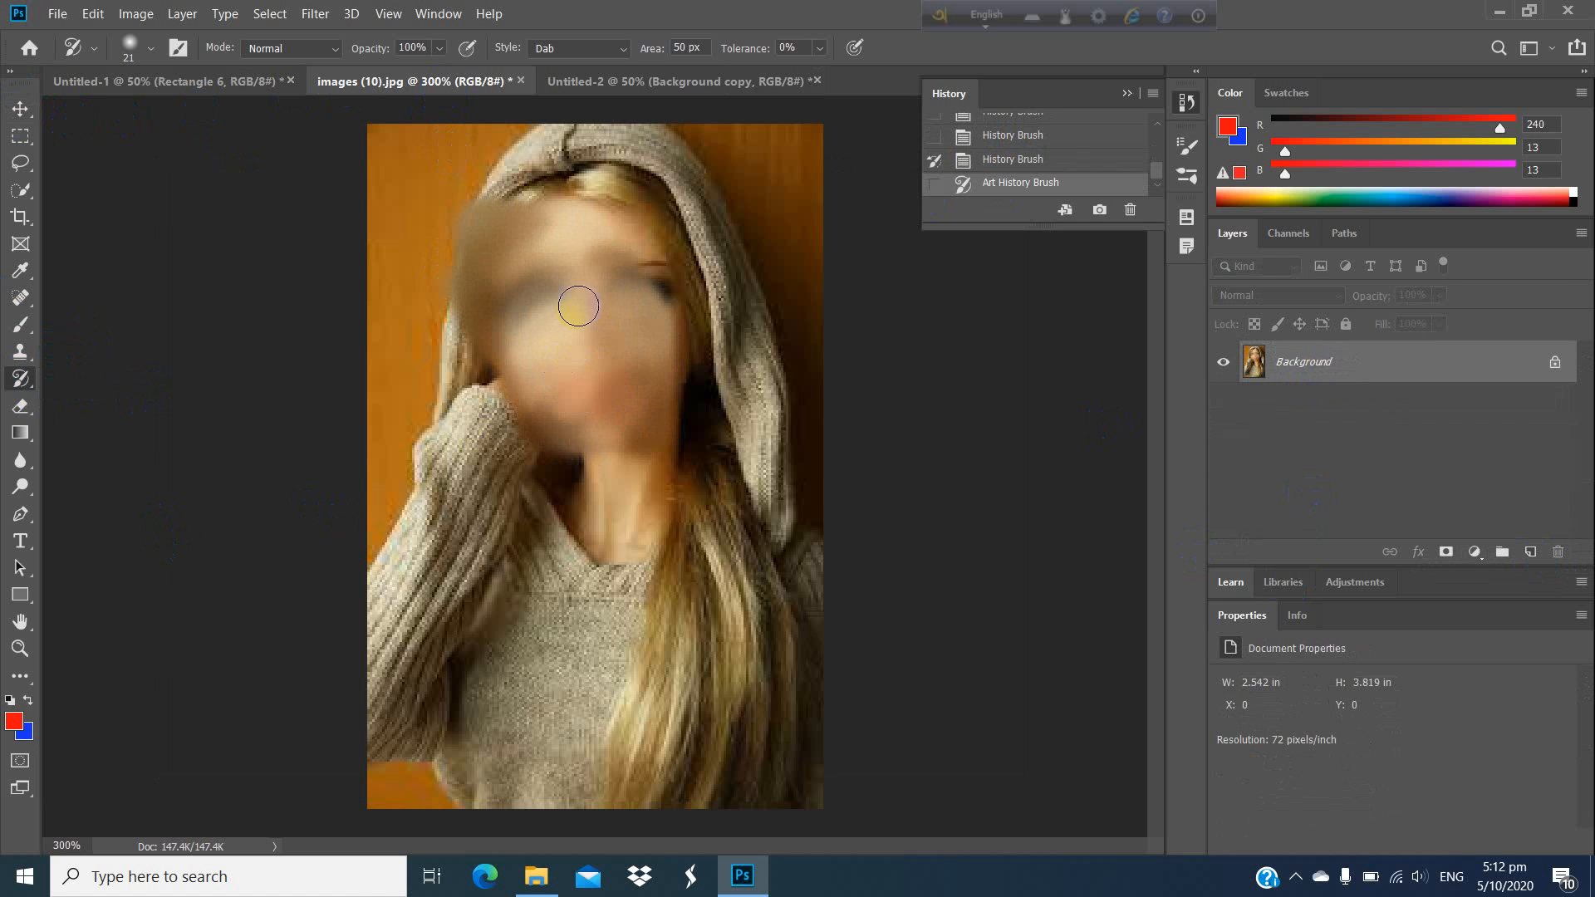
mouse_move(578, 307)
mouse_down()
mouse_move(624, 289)
mouse_move(647, 302)
mouse_move(652, 339)
mouse_move(618, 368)
mouse_move(527, 317)
mouse_move(540, 259)
mouse_move(601, 255)
mouse_move(524, 338)
mouse_up()
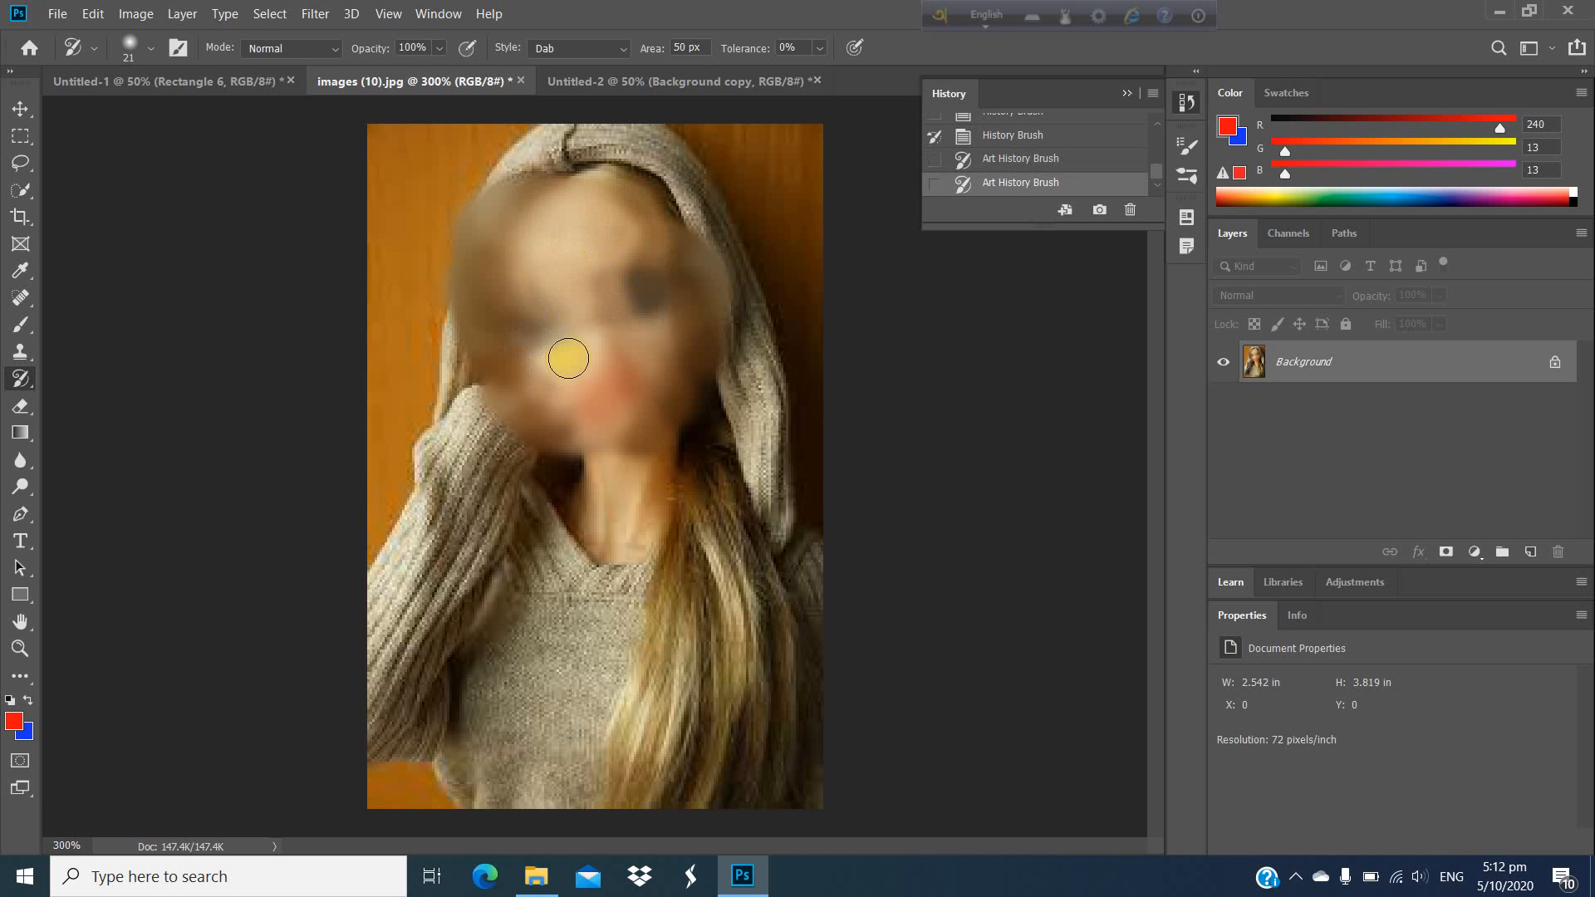
right_click(20, 379)
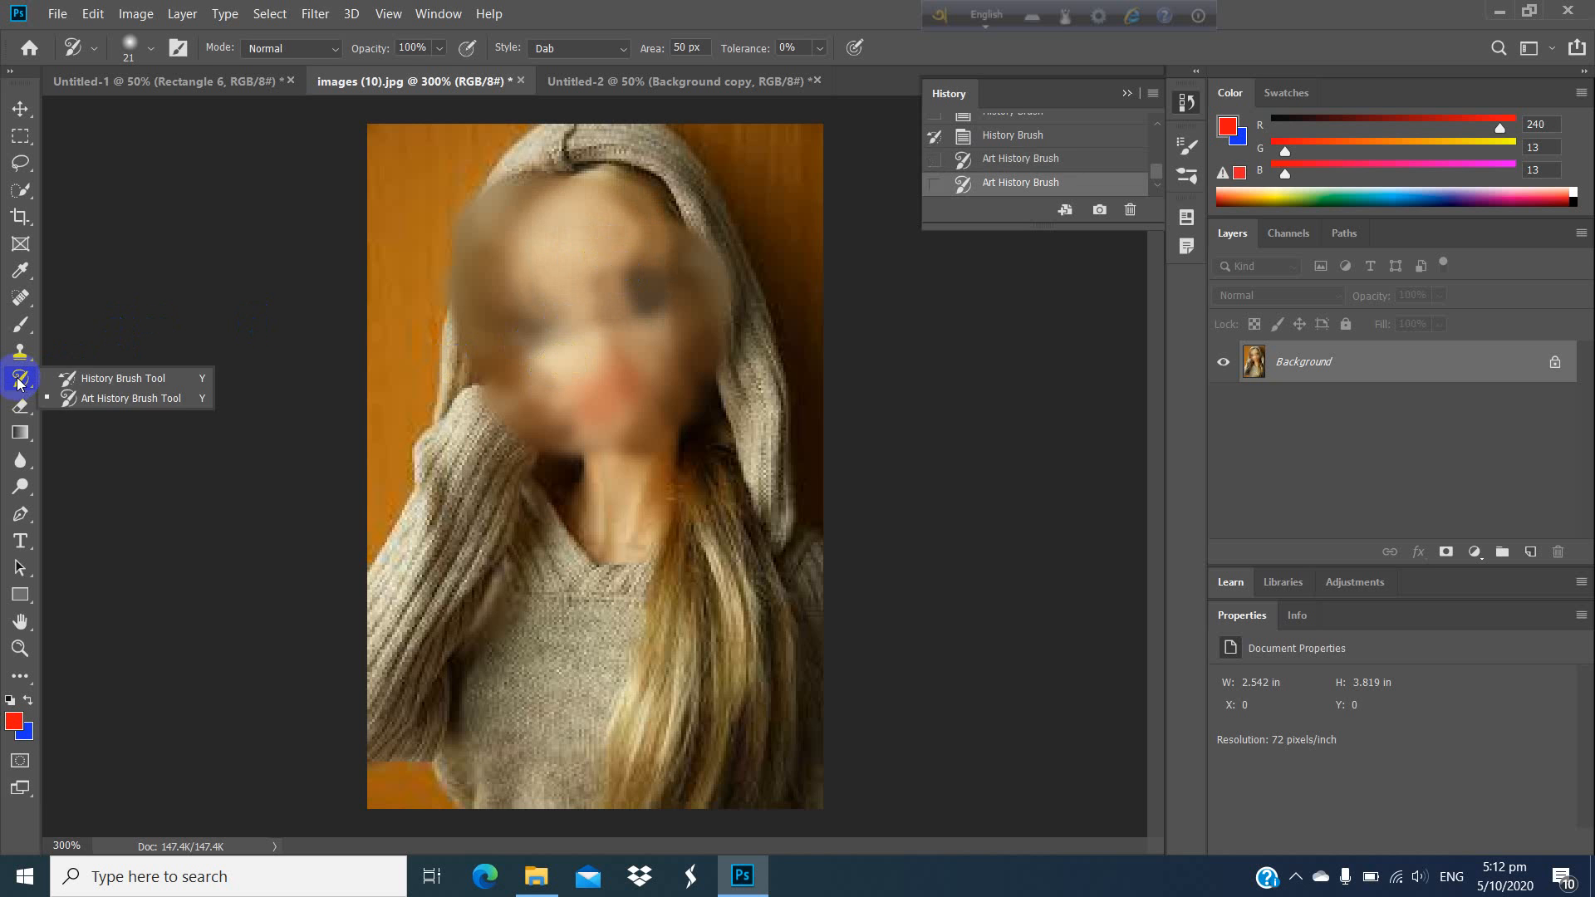
click(143, 402)
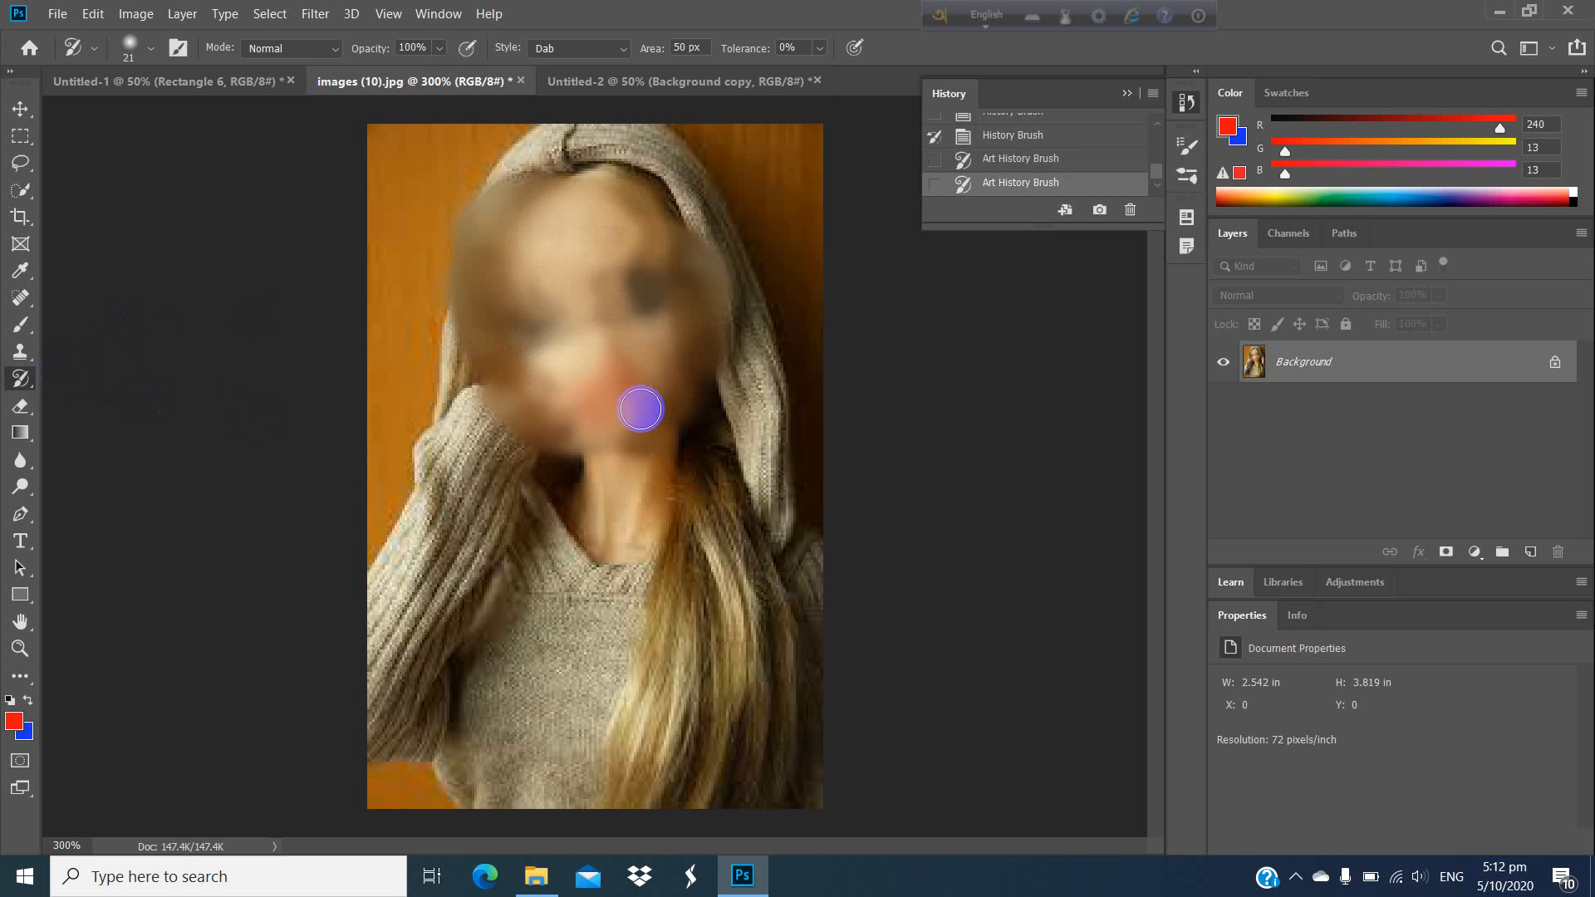
mouse_move(659, 142)
mouse_down()
mouse_move(601, 166)
mouse_move(669, 200)
mouse_move(661, 258)
mouse_up()
mouse_move(582, 141)
mouse_down()
mouse_move(501, 213)
mouse_move(509, 285)
mouse_up()
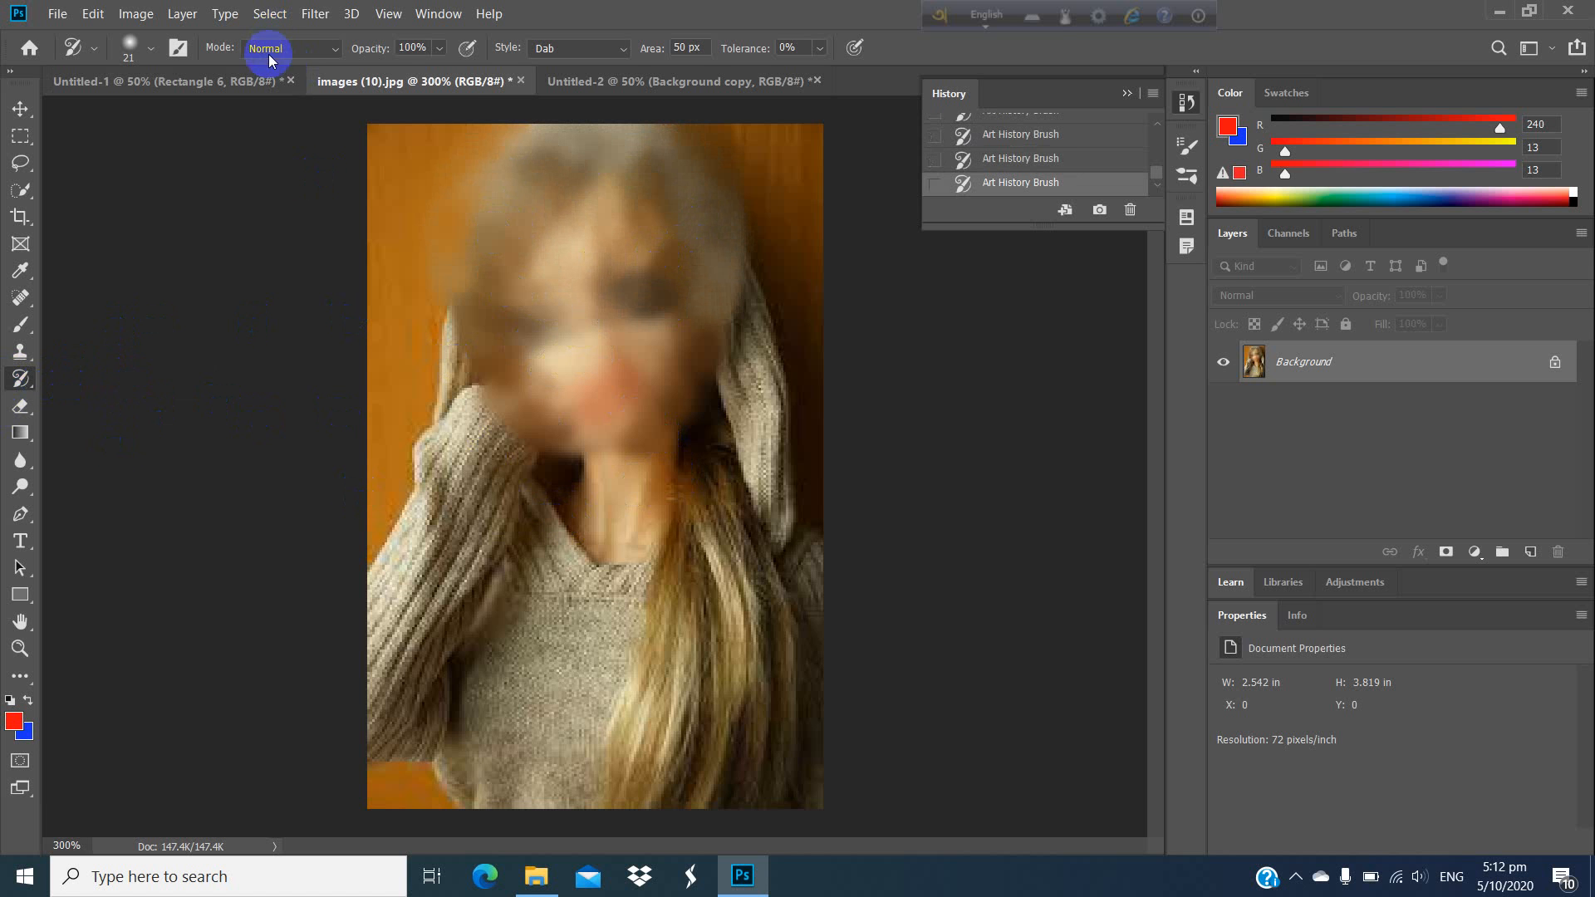
Step: Return to the Untitled-2 document and open images (17).jpg from the Image photoshop folder
click(561, 87)
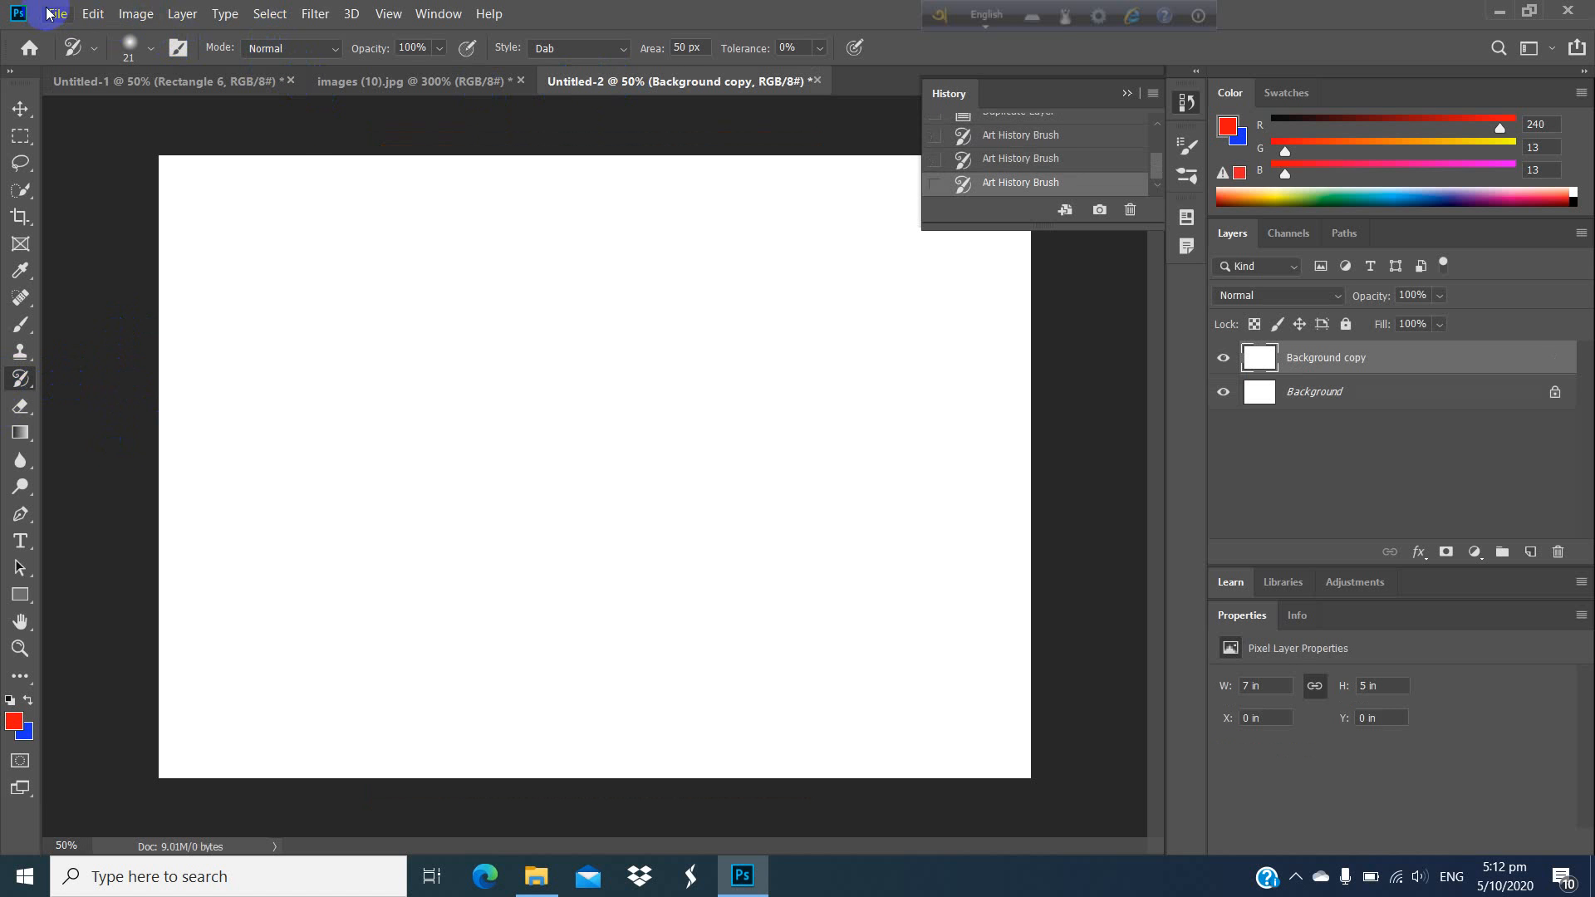
click(58, 15)
click(83, 53)
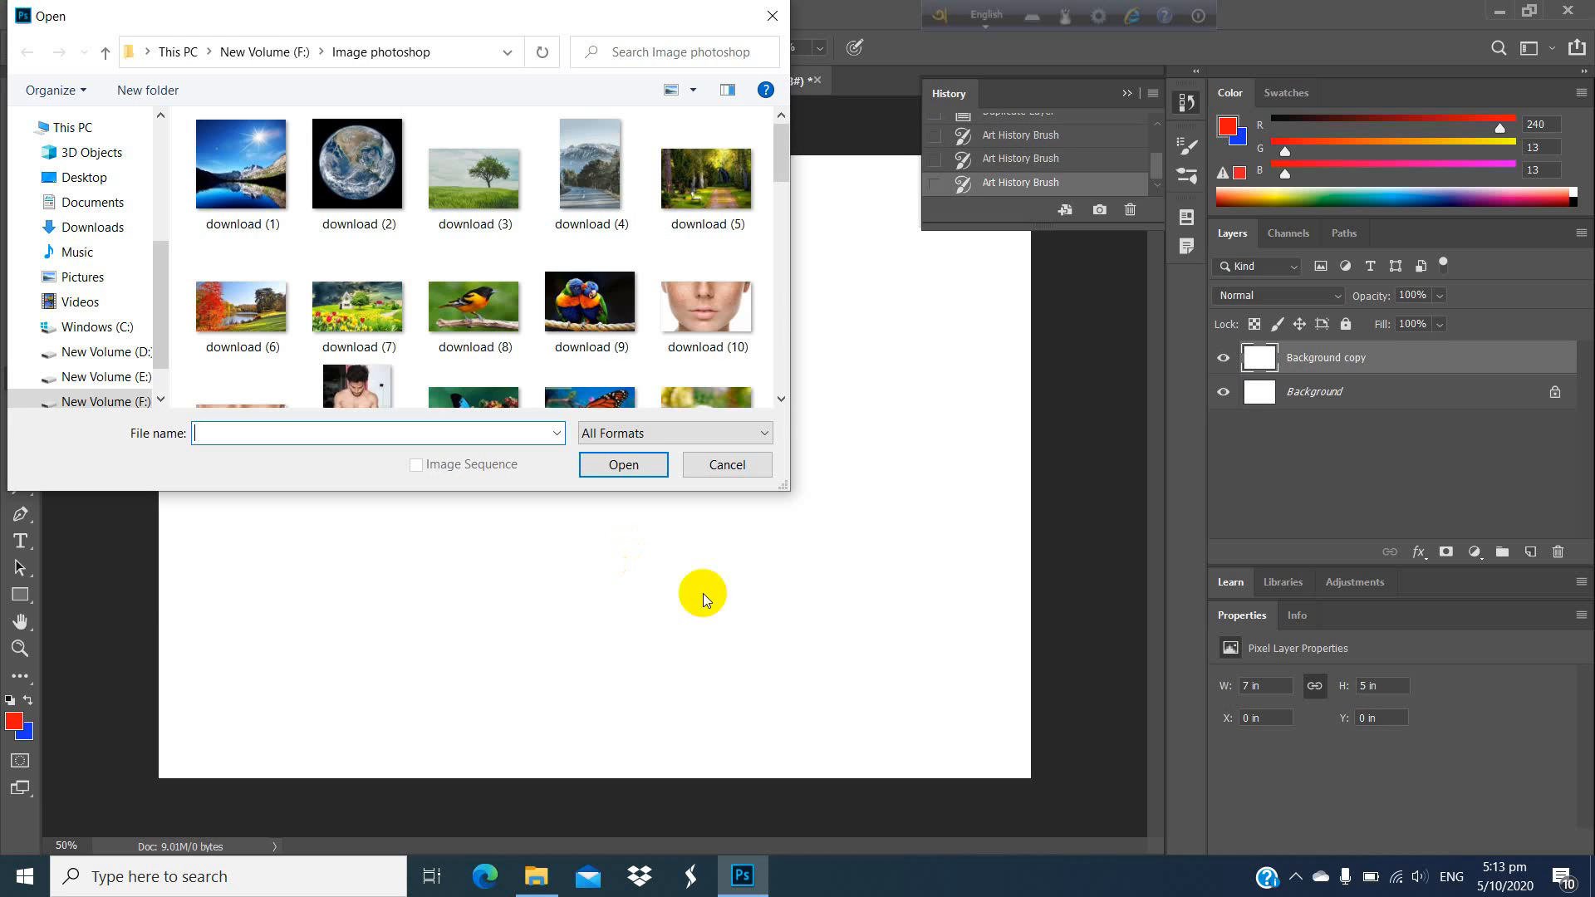
scroll(590, 272, down, 4)
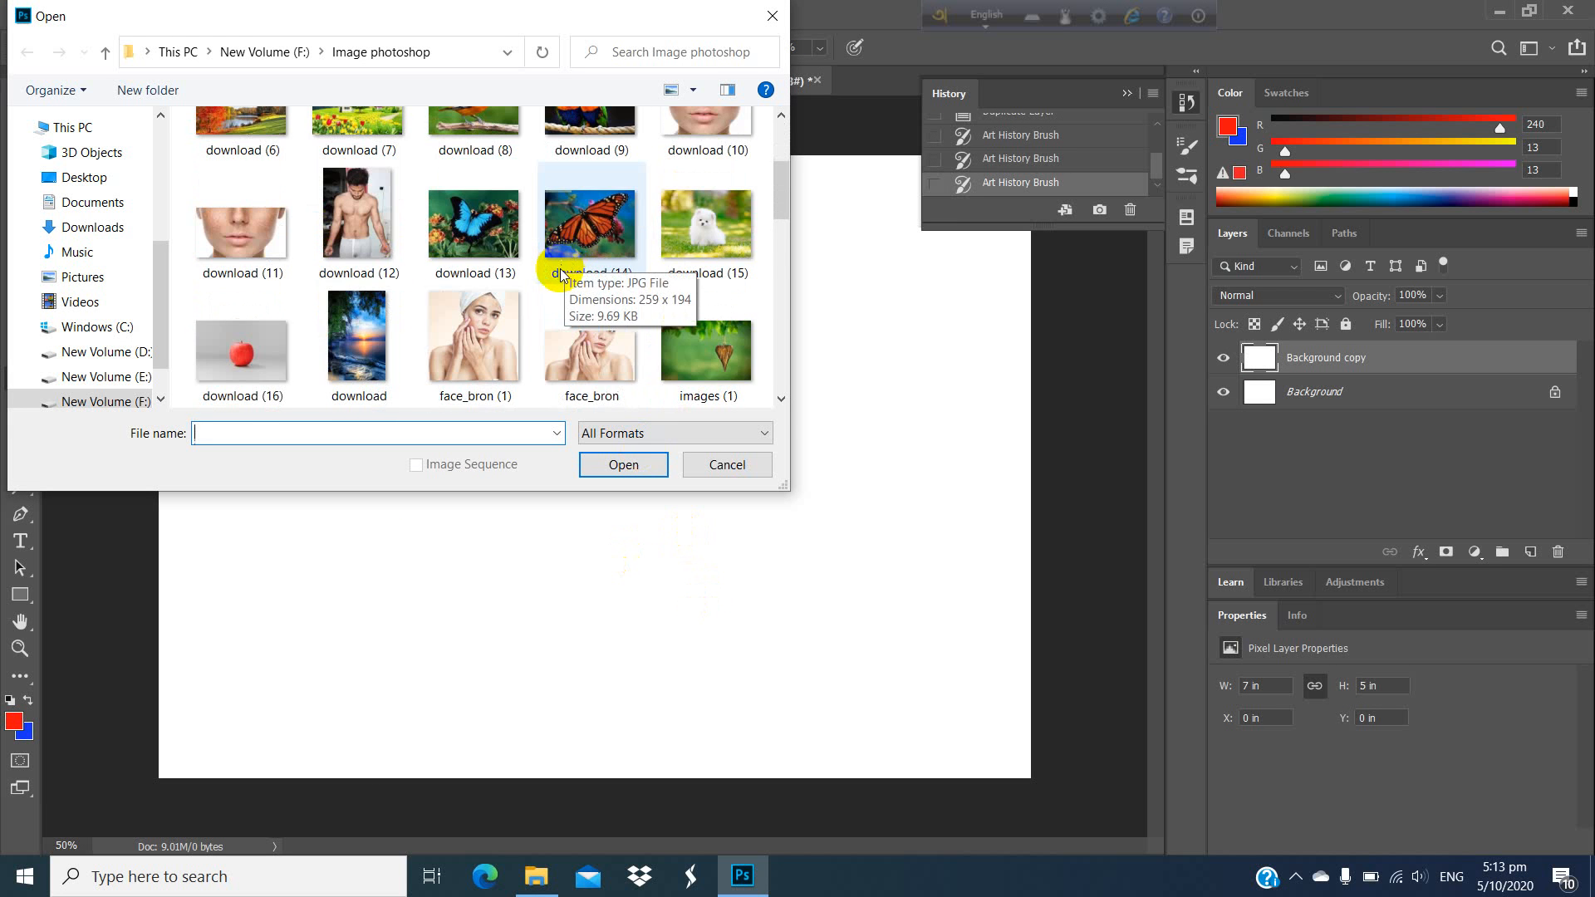
scroll(560, 279, down, 5)
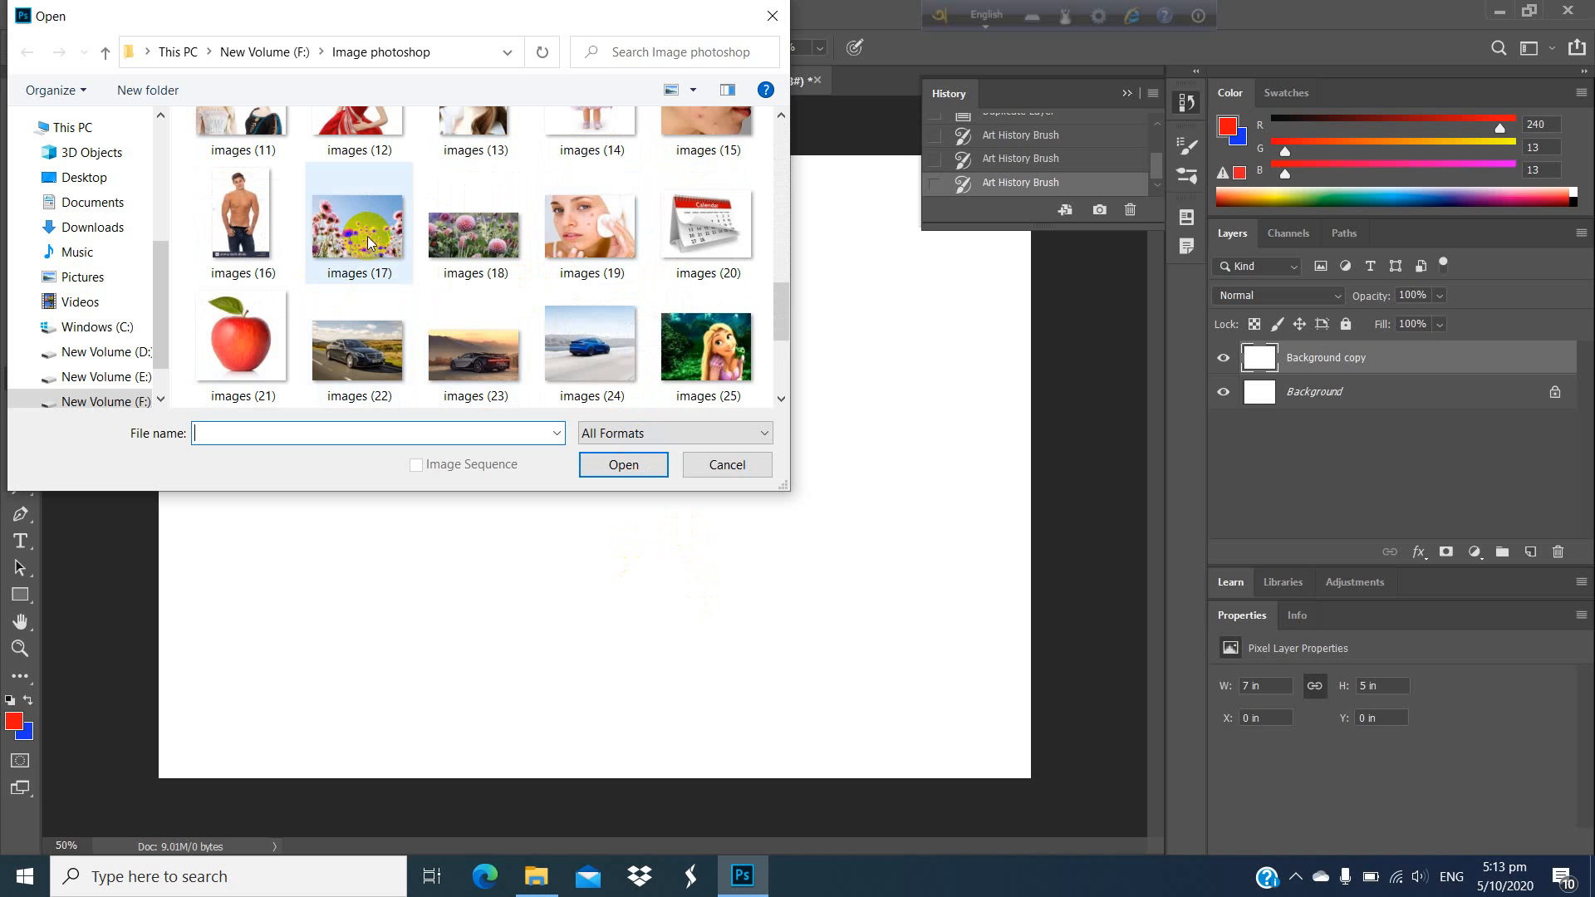
scroll(356, 246, down, 3)
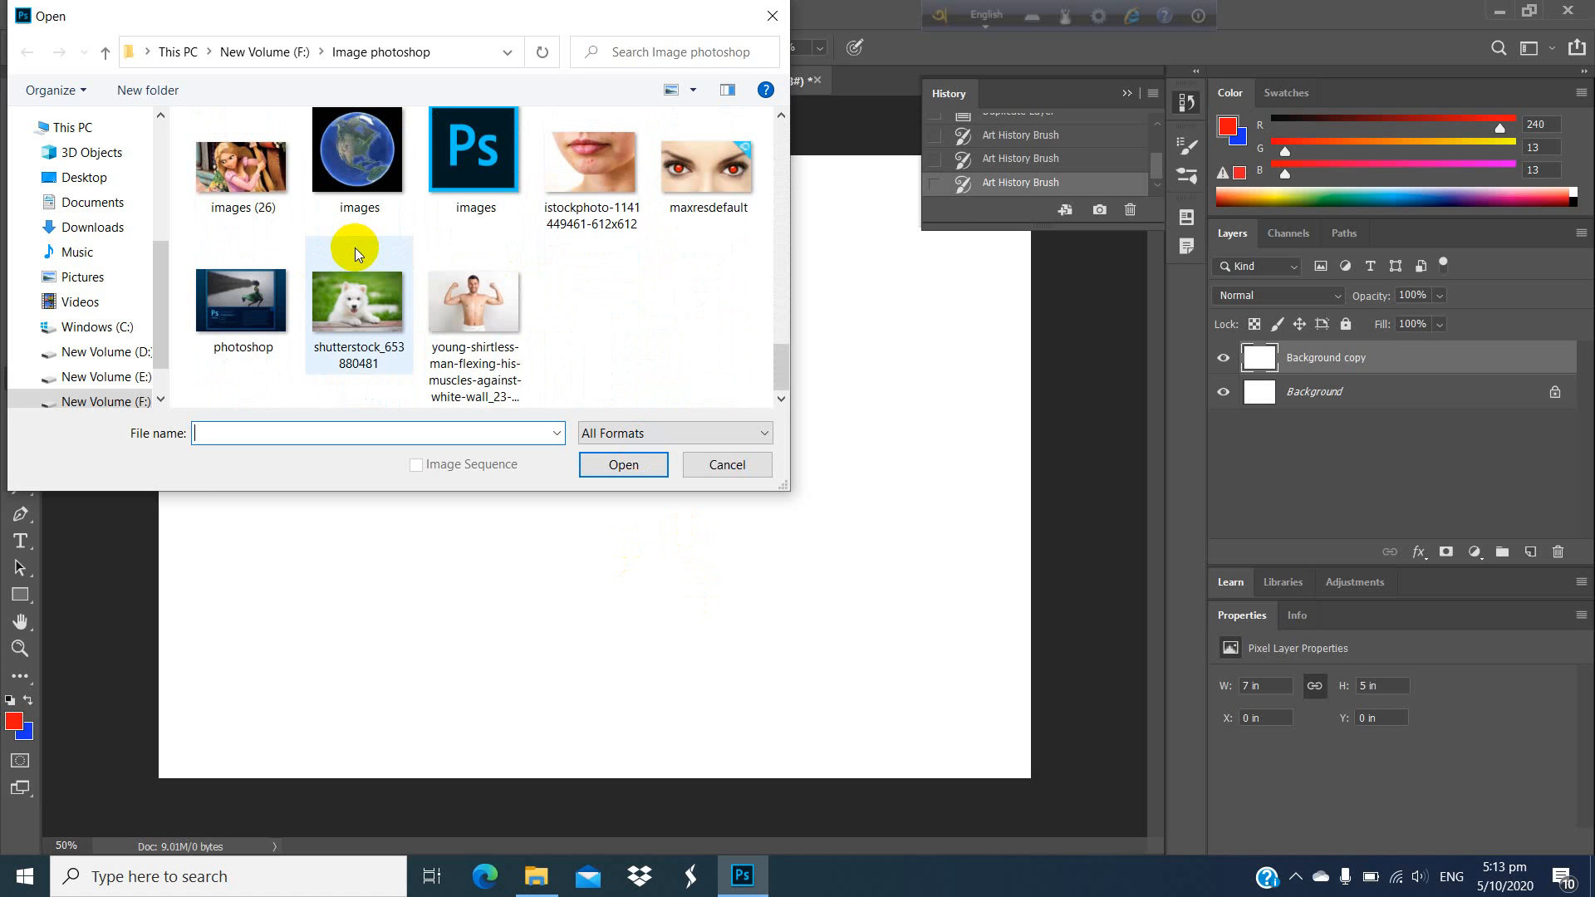
scroll(355, 247, up, 1)
scroll(366, 199, up, 2)
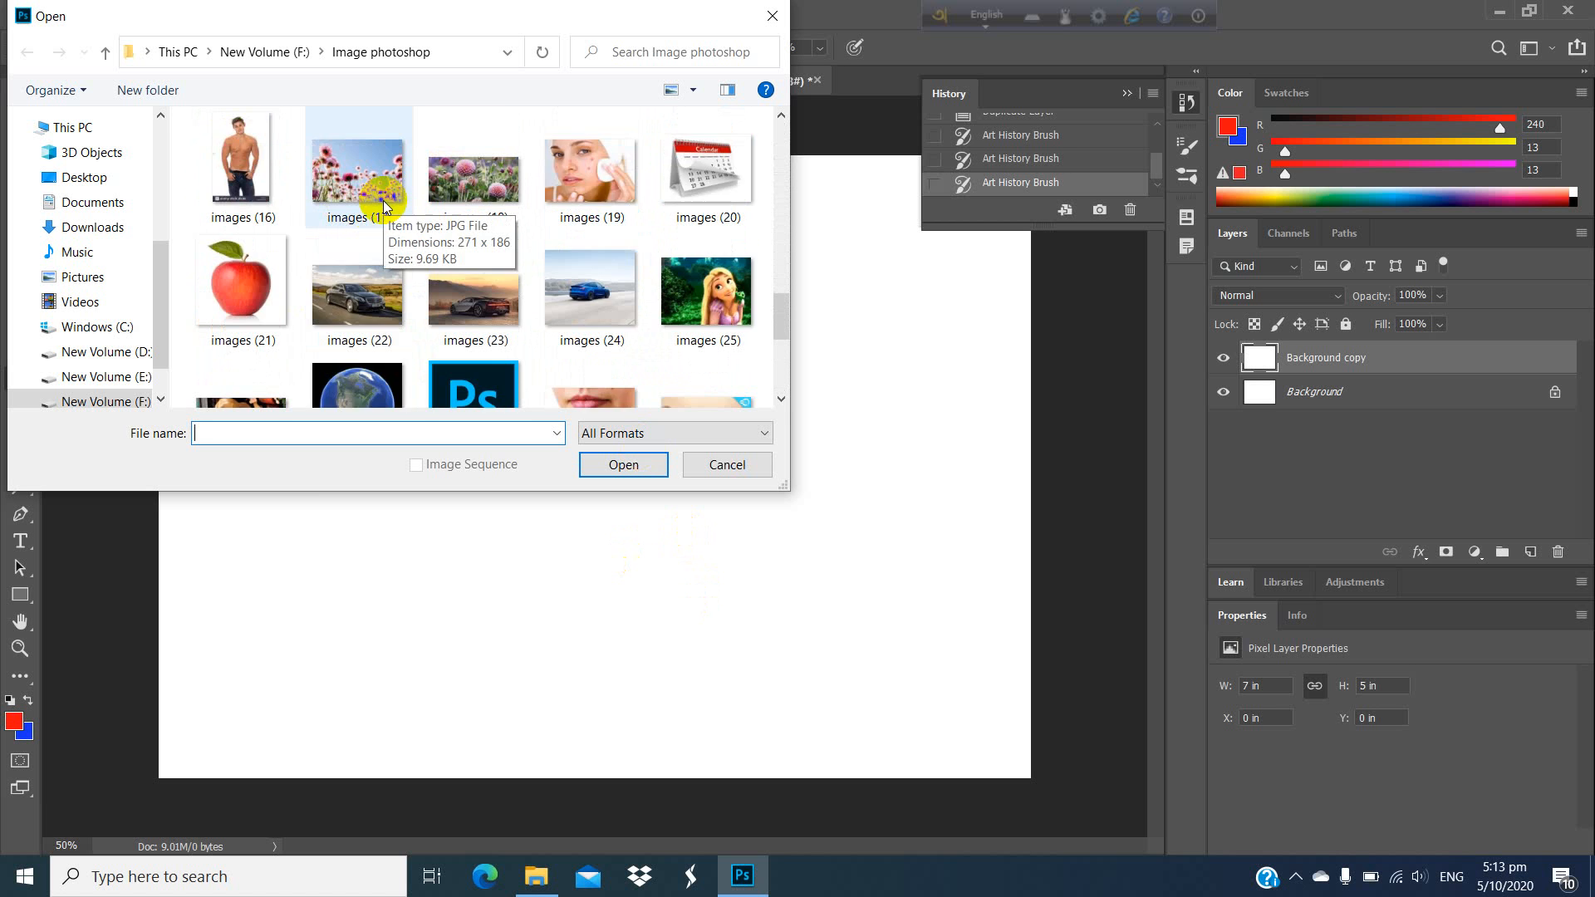
click(356, 293)
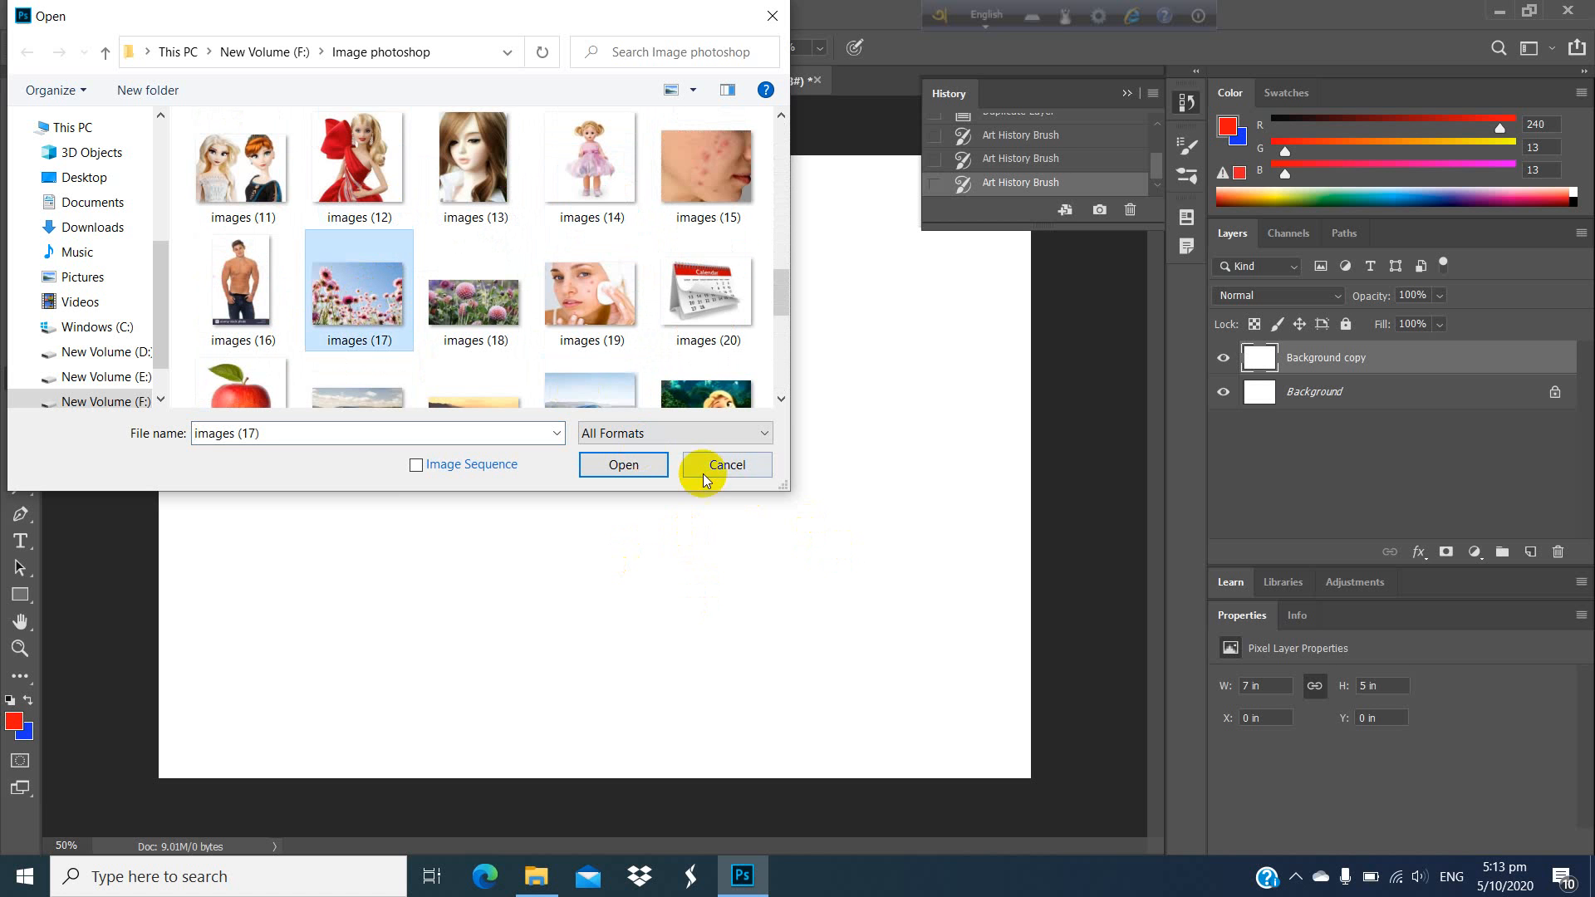
click(625, 466)
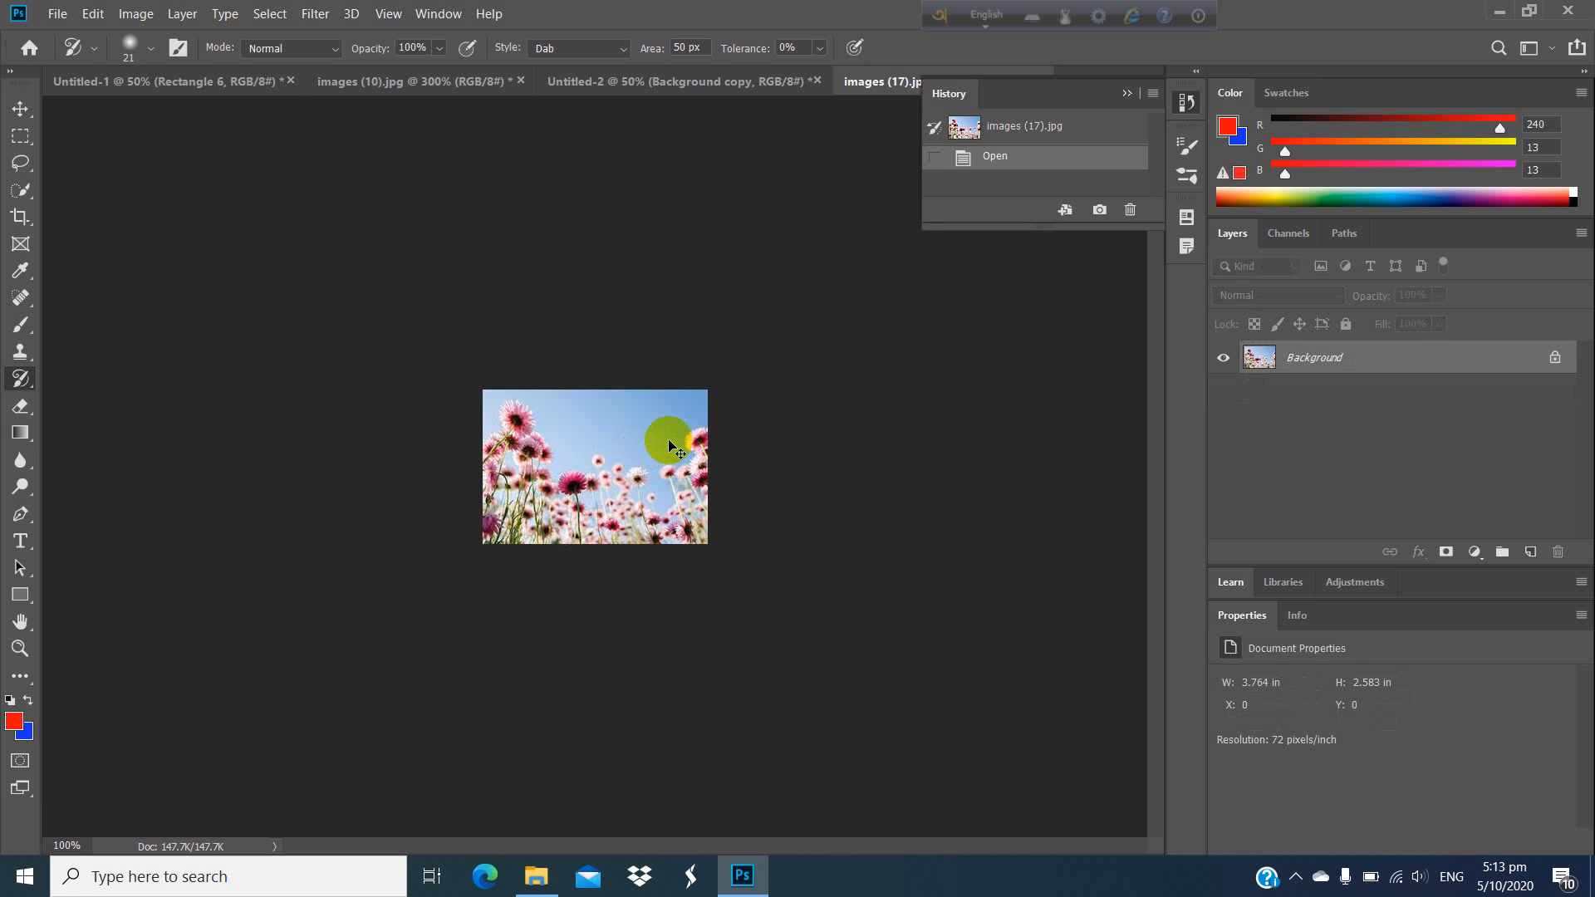
Step: Paint over the small pink flowers in the middle of the picture with the 21 px Art History Brush
key(ctrl+plus)
key(ctrl+plus)
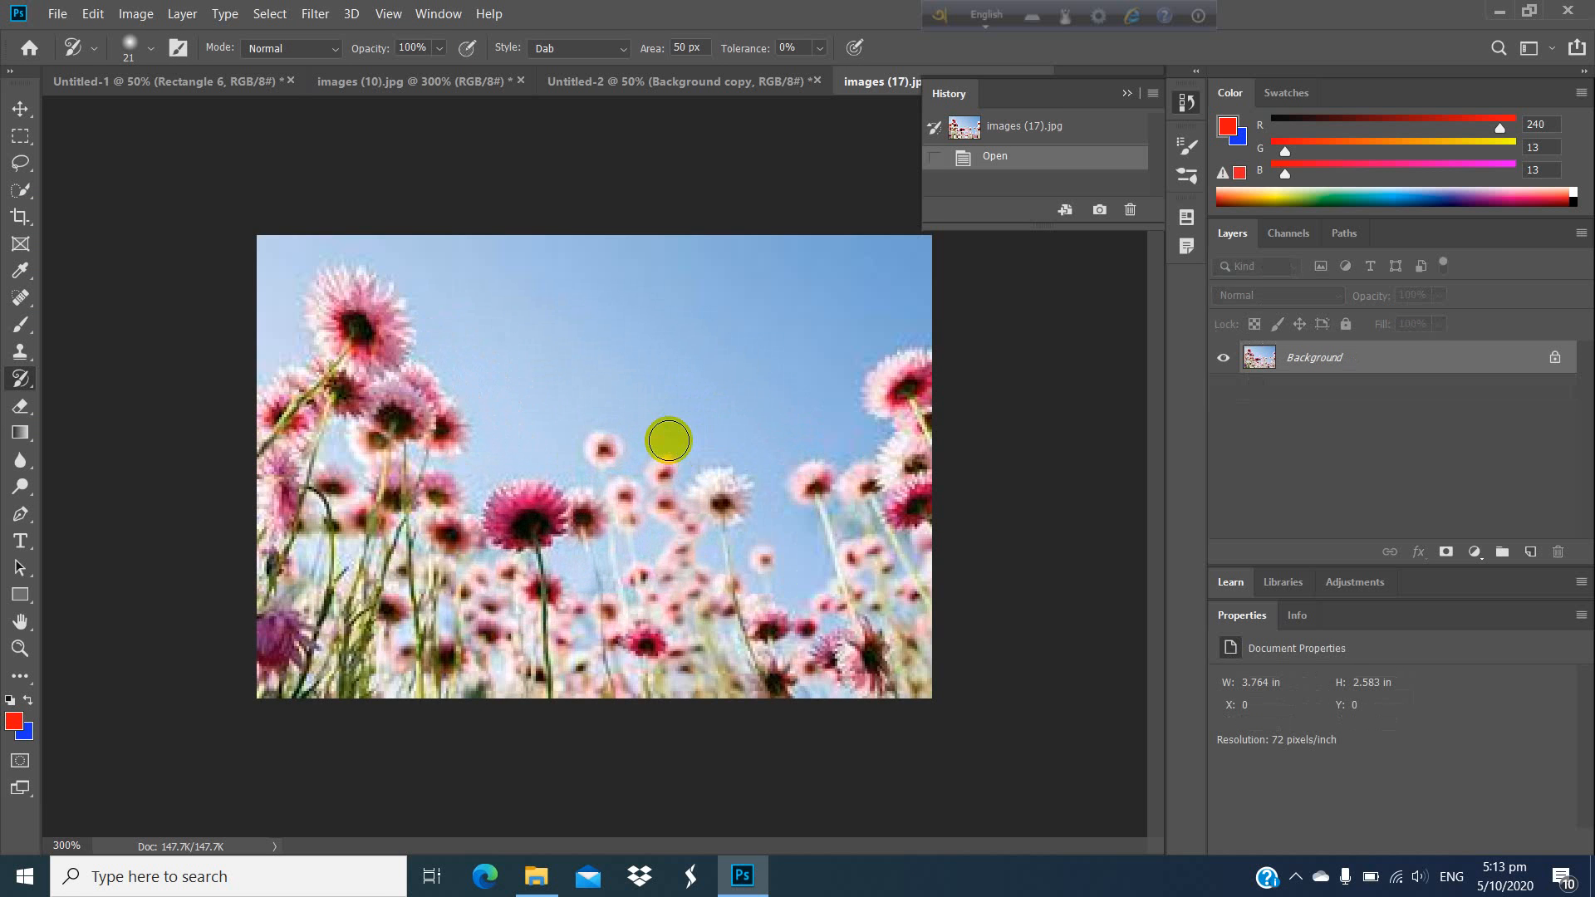
click(602, 449)
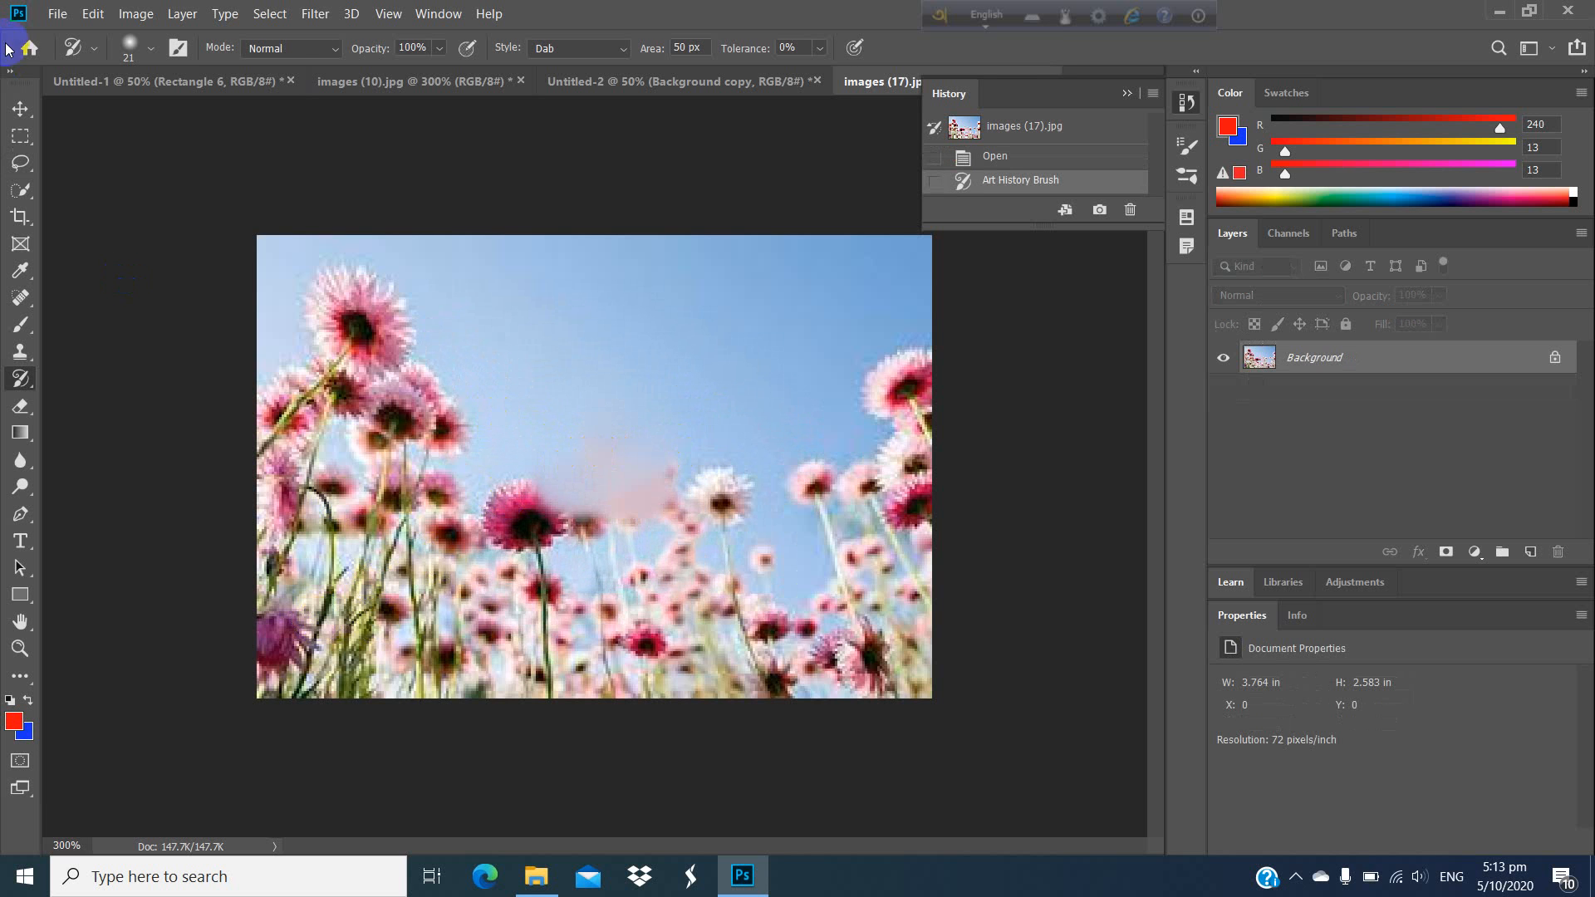
Step: Reduce the brush size to 12 px and smear the pink flowers right of centre and the tall flower at the upper left
click(150, 48)
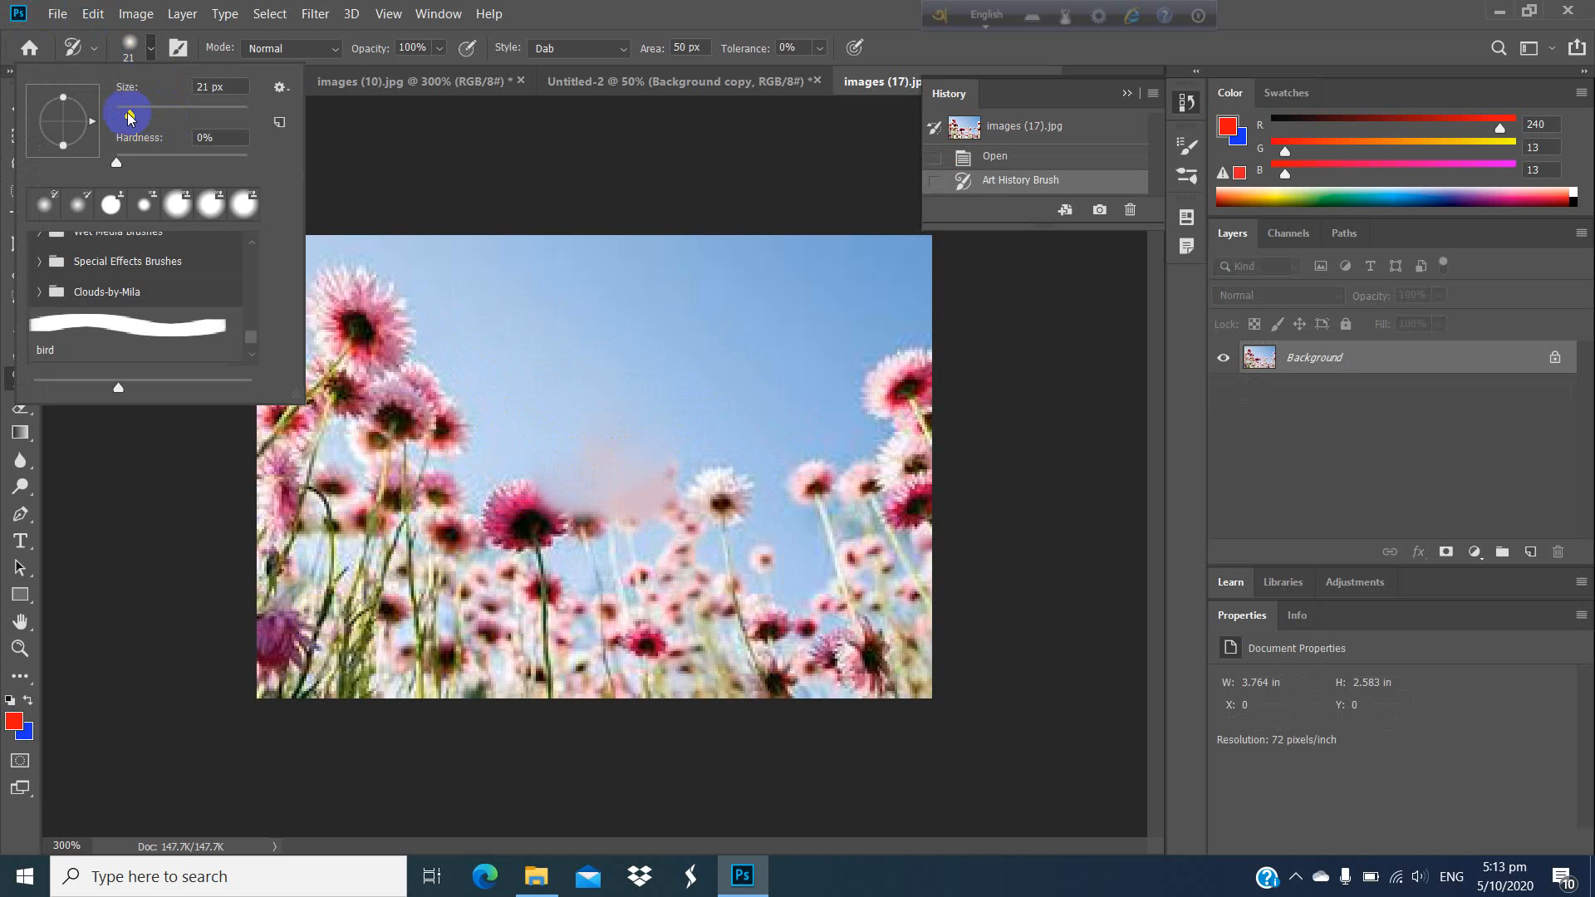
drag(130, 116, 124, 114)
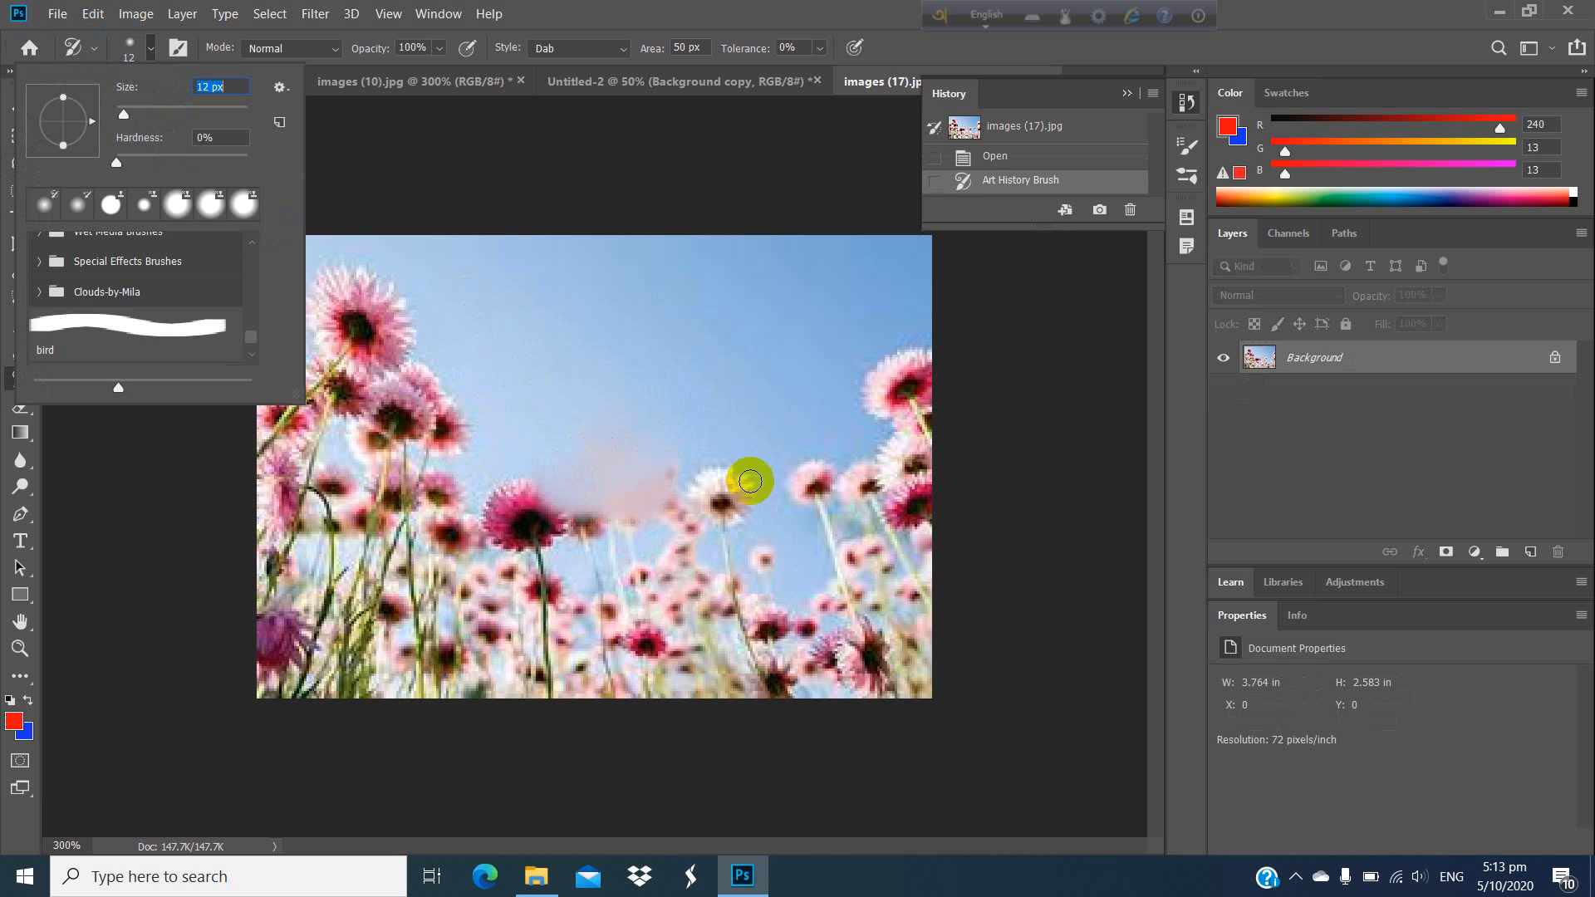
click(802, 474)
click(801, 477)
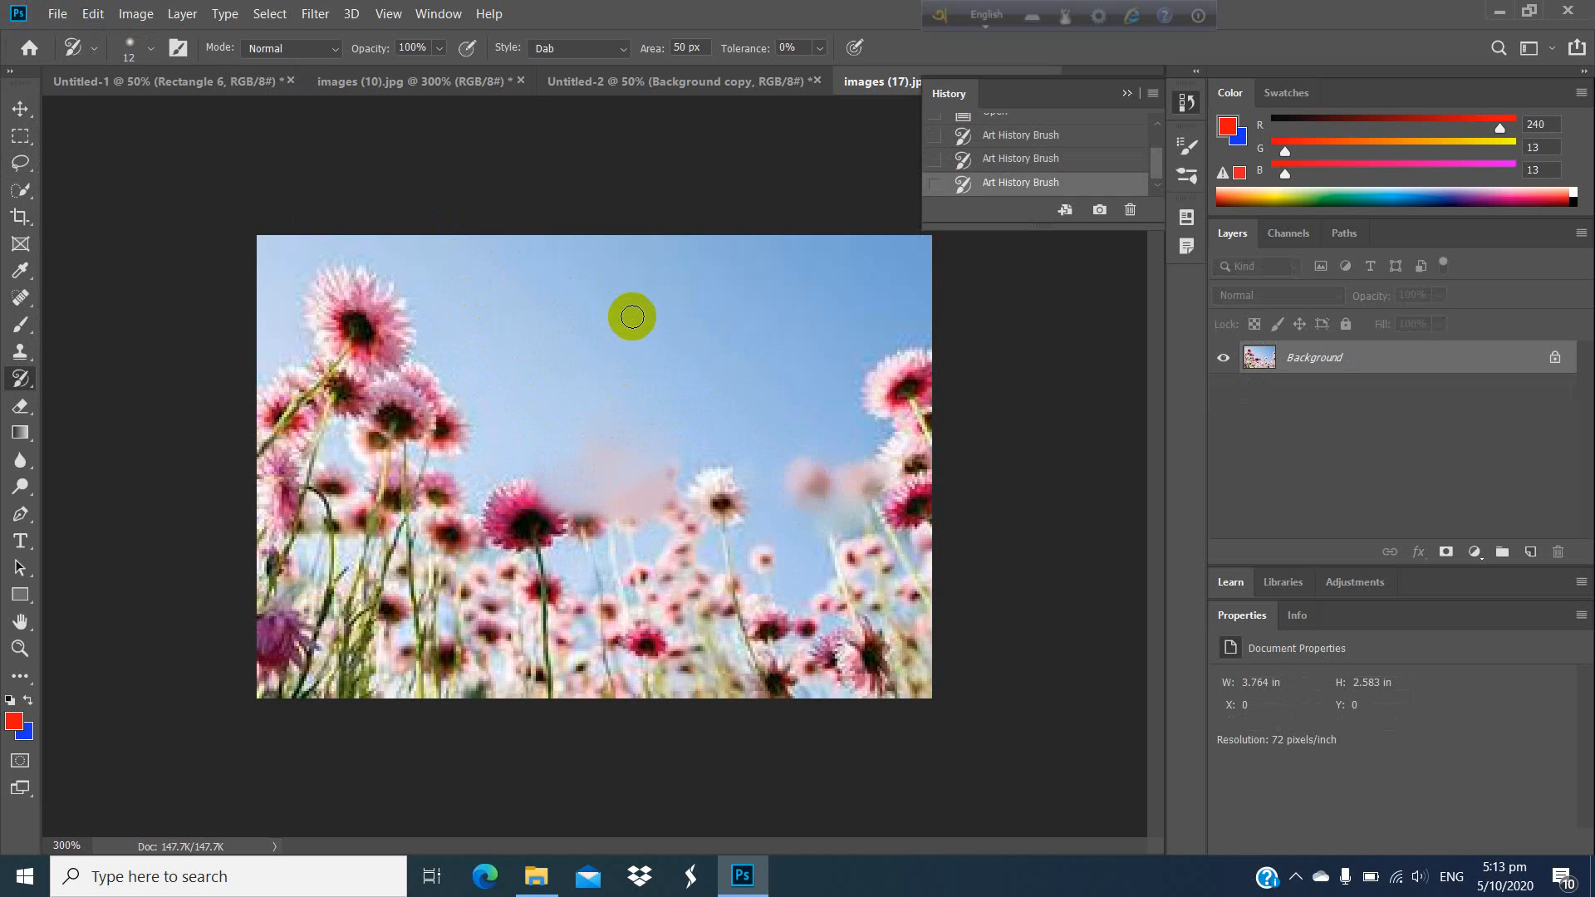
click(360, 315)
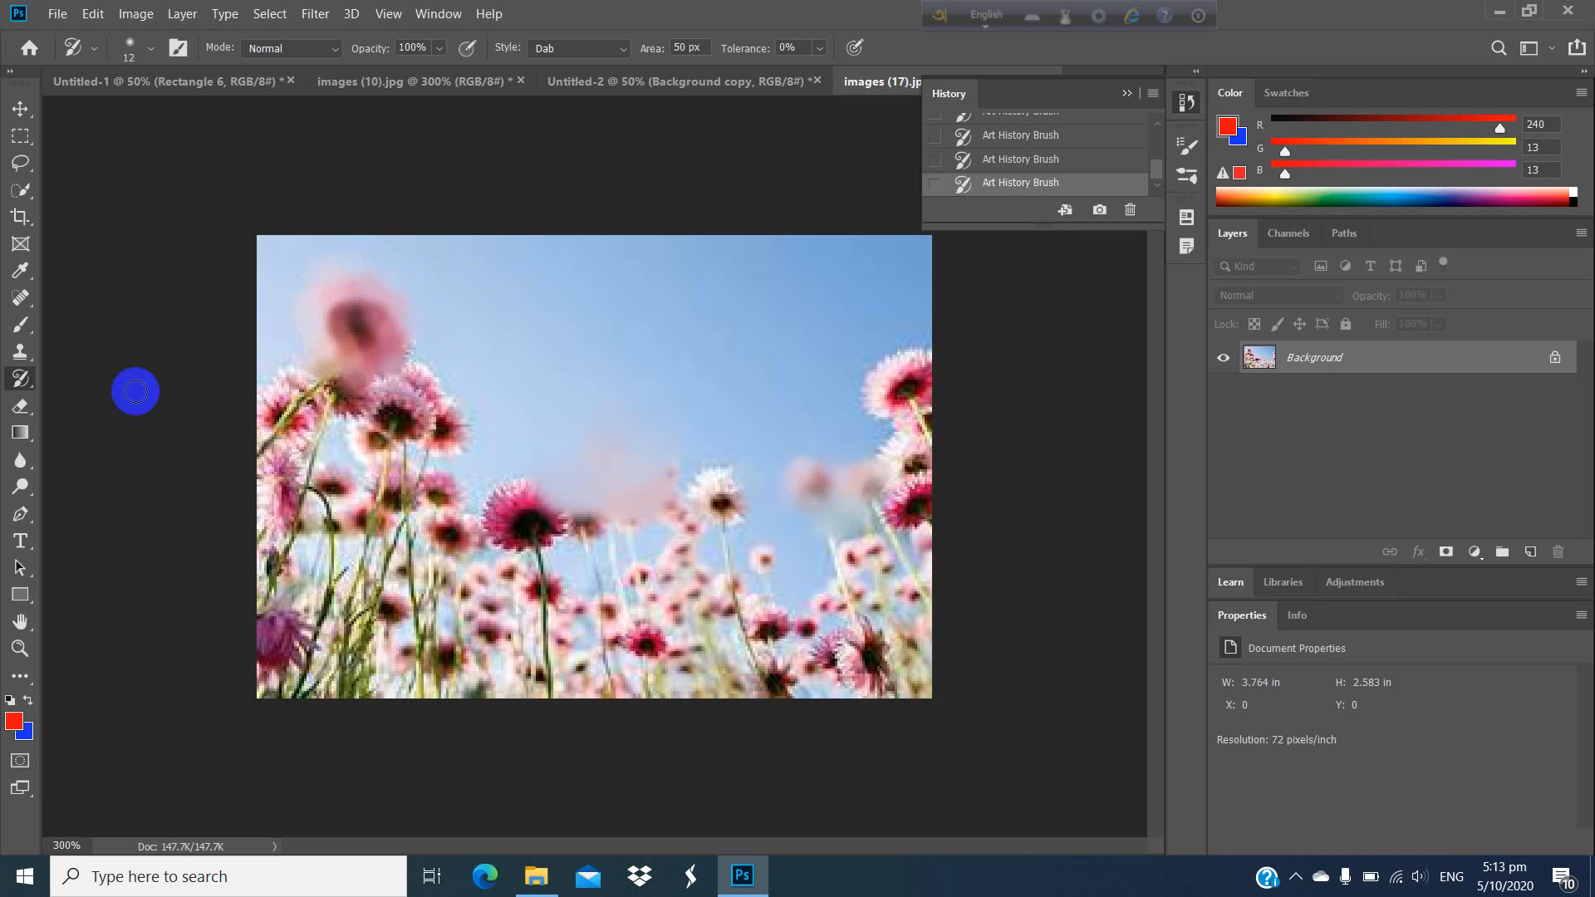
Step: Reselect the Art History Brush and paint over the sky, the white flower right of centre and the flowers near the right edge
click(20, 380)
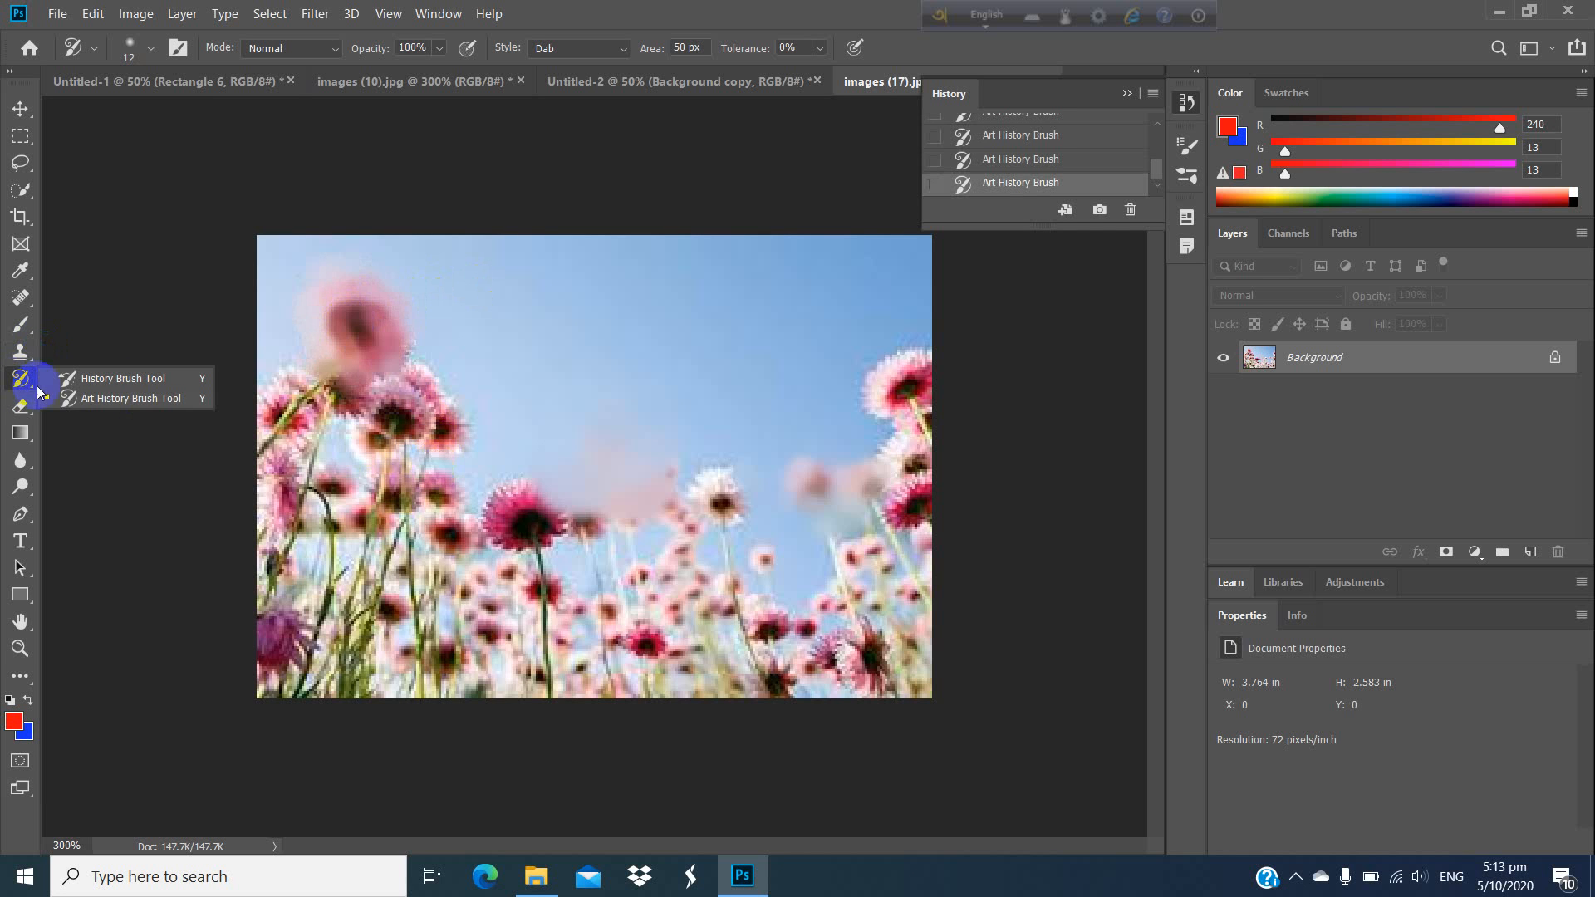
mouse_move(37, 391)
mouse_down()
mouse_move(78, 410)
mouse_move(177, 407)
mouse_up()
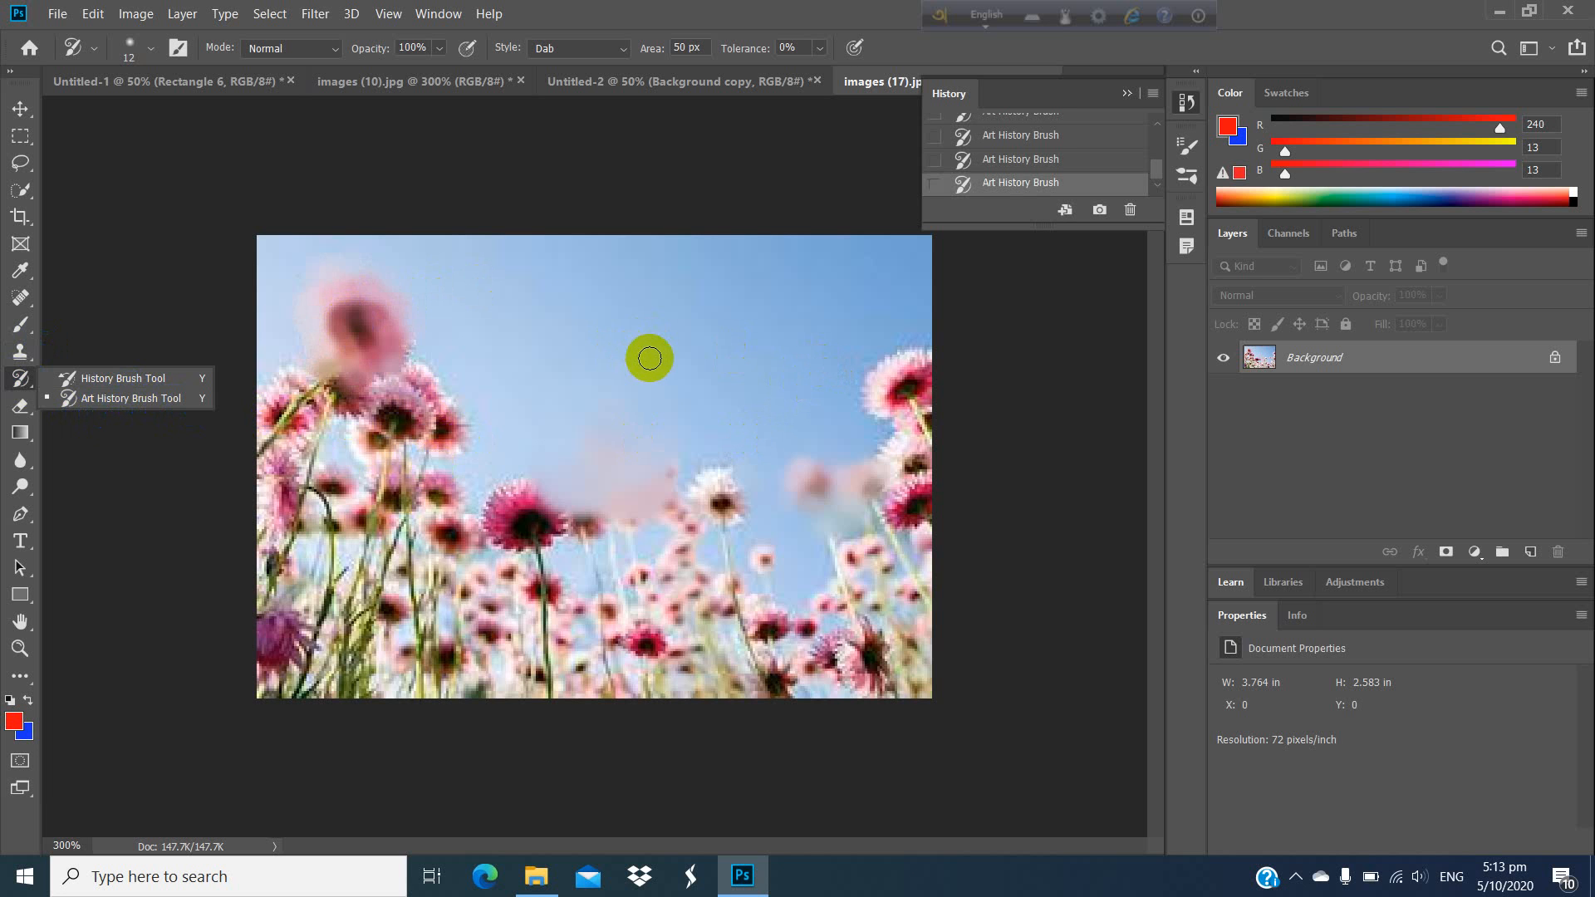
click(535, 332)
drag(534, 332, 667, 346)
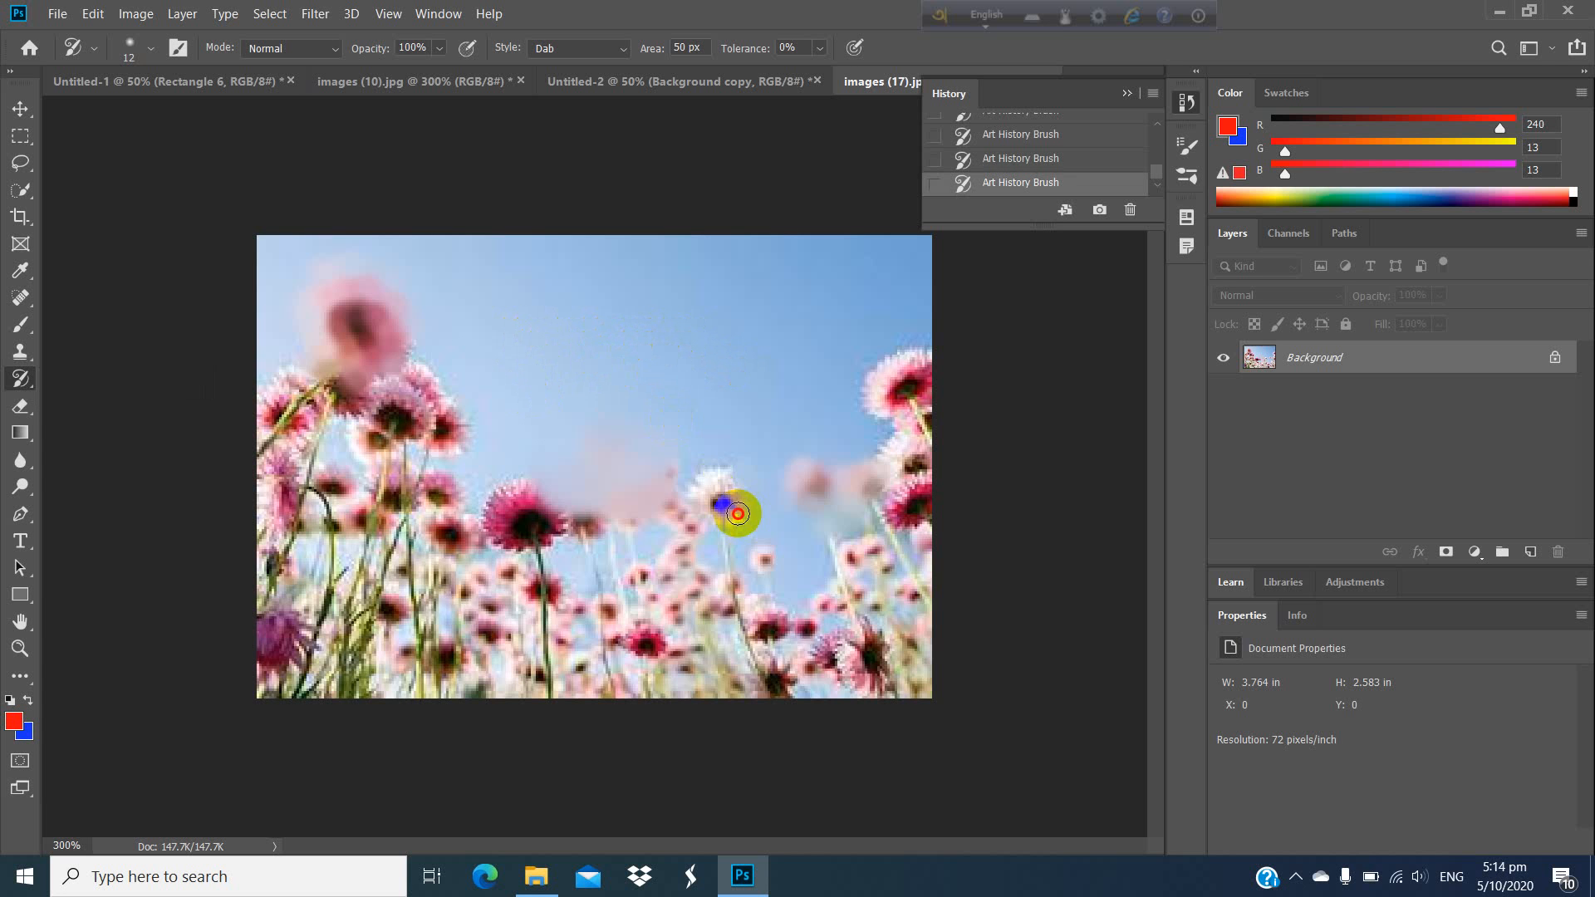
mouse_move(731, 506)
mouse_down()
mouse_move(765, 485)
mouse_move(889, 490)
mouse_move(648, 498)
mouse_move(826, 510)
mouse_move(901, 491)
mouse_move(840, 491)
mouse_move(866, 471)
mouse_up()
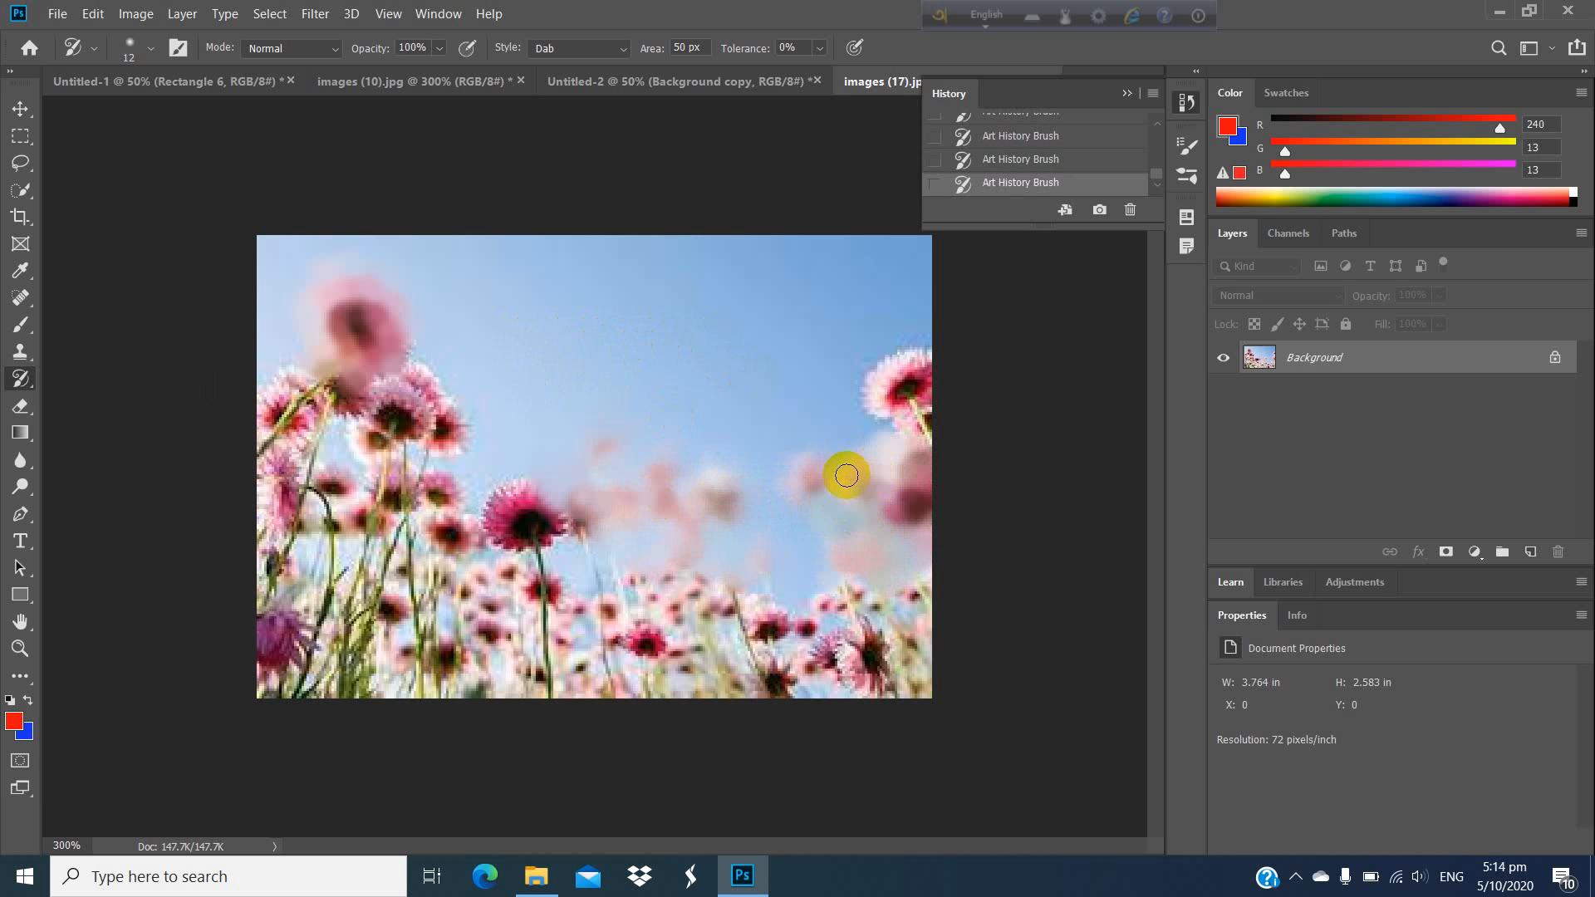
Step: Smear the cluster of flowers and stems along the lower left of the picture with the Art History Brush
click(136, 373)
mouse_move(136, 374)
mouse_down()
mouse_move(128, 427)
mouse_move(386, 491)
mouse_move(327, 552)
mouse_move(417, 567)
mouse_up()
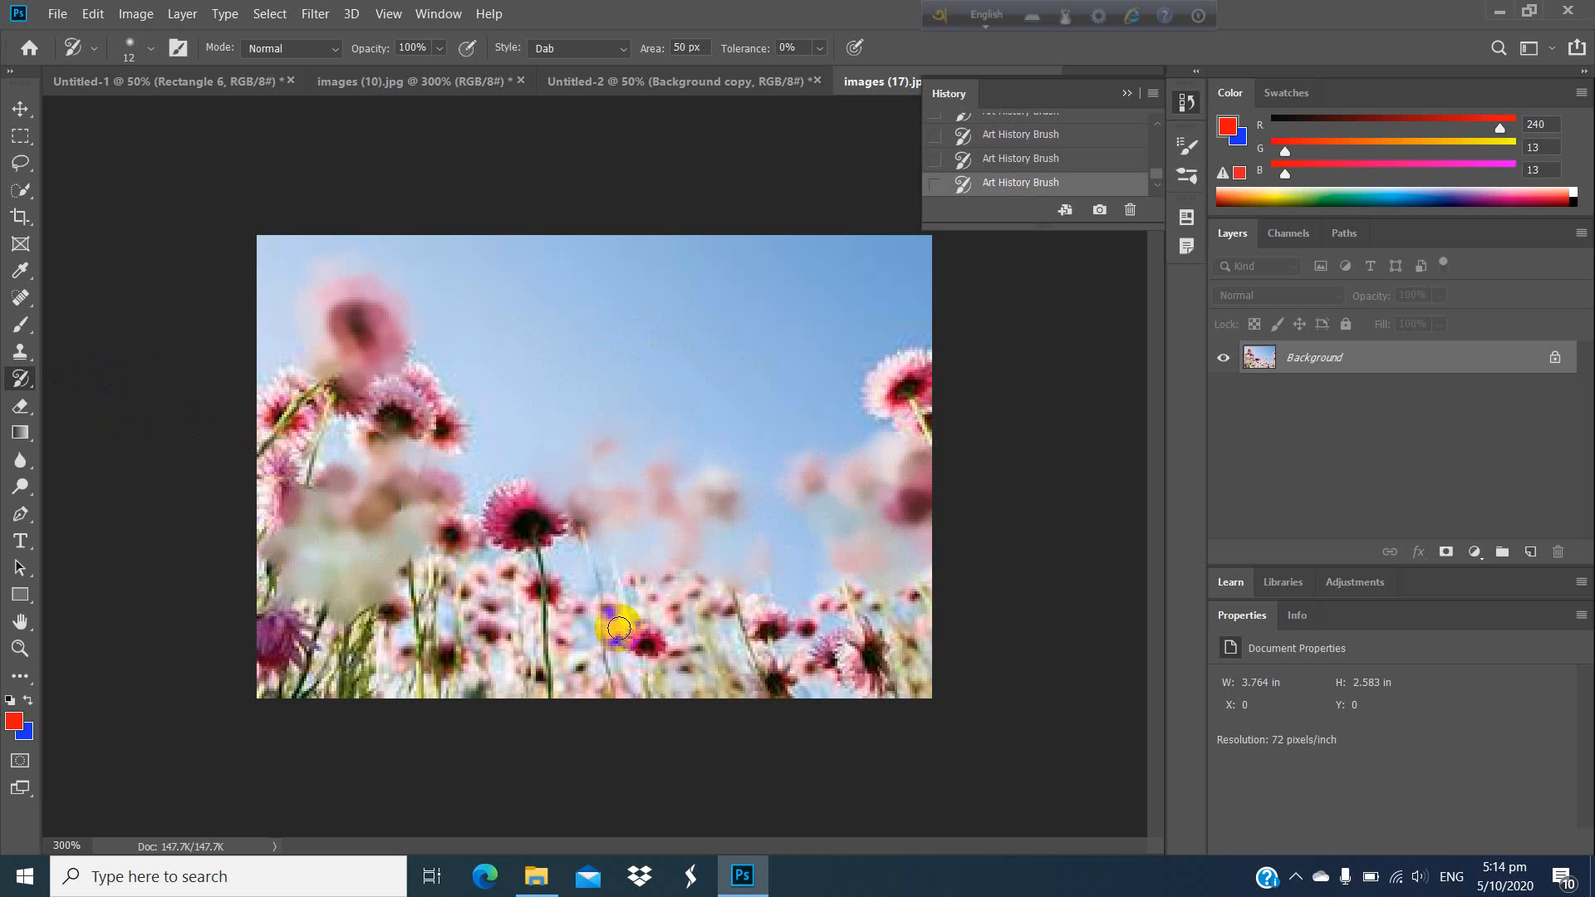
drag(142, 396, 1028, 296)
Step: Set the history source to the second-to-last Art History Brush state and delete the last two states one after the other
click(938, 135)
click(931, 166)
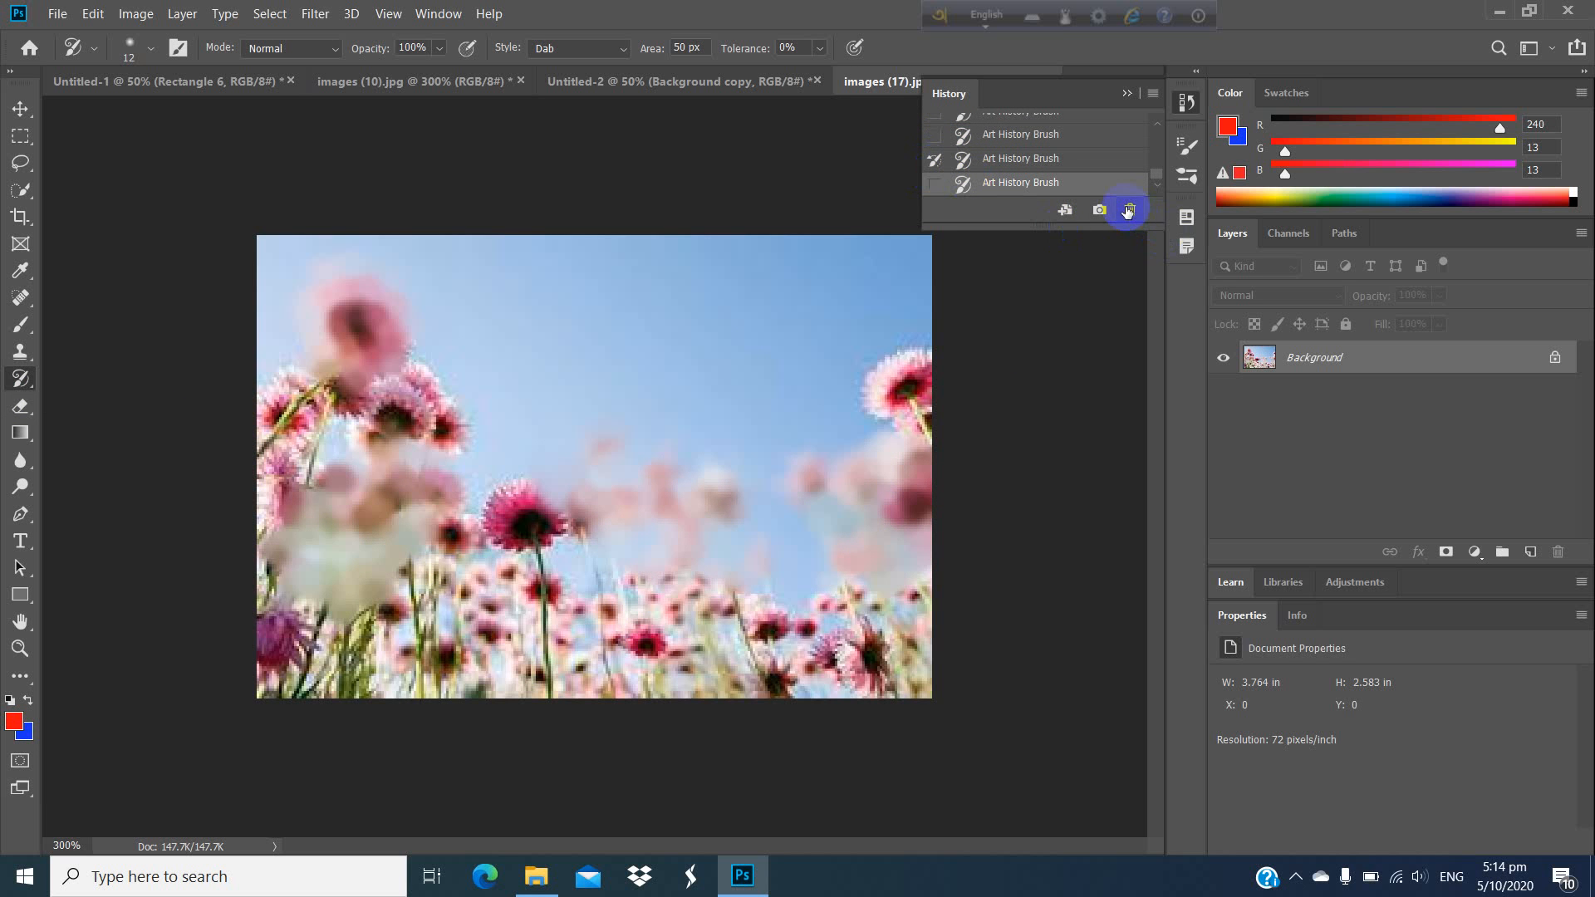
click(1130, 209)
click(721, 347)
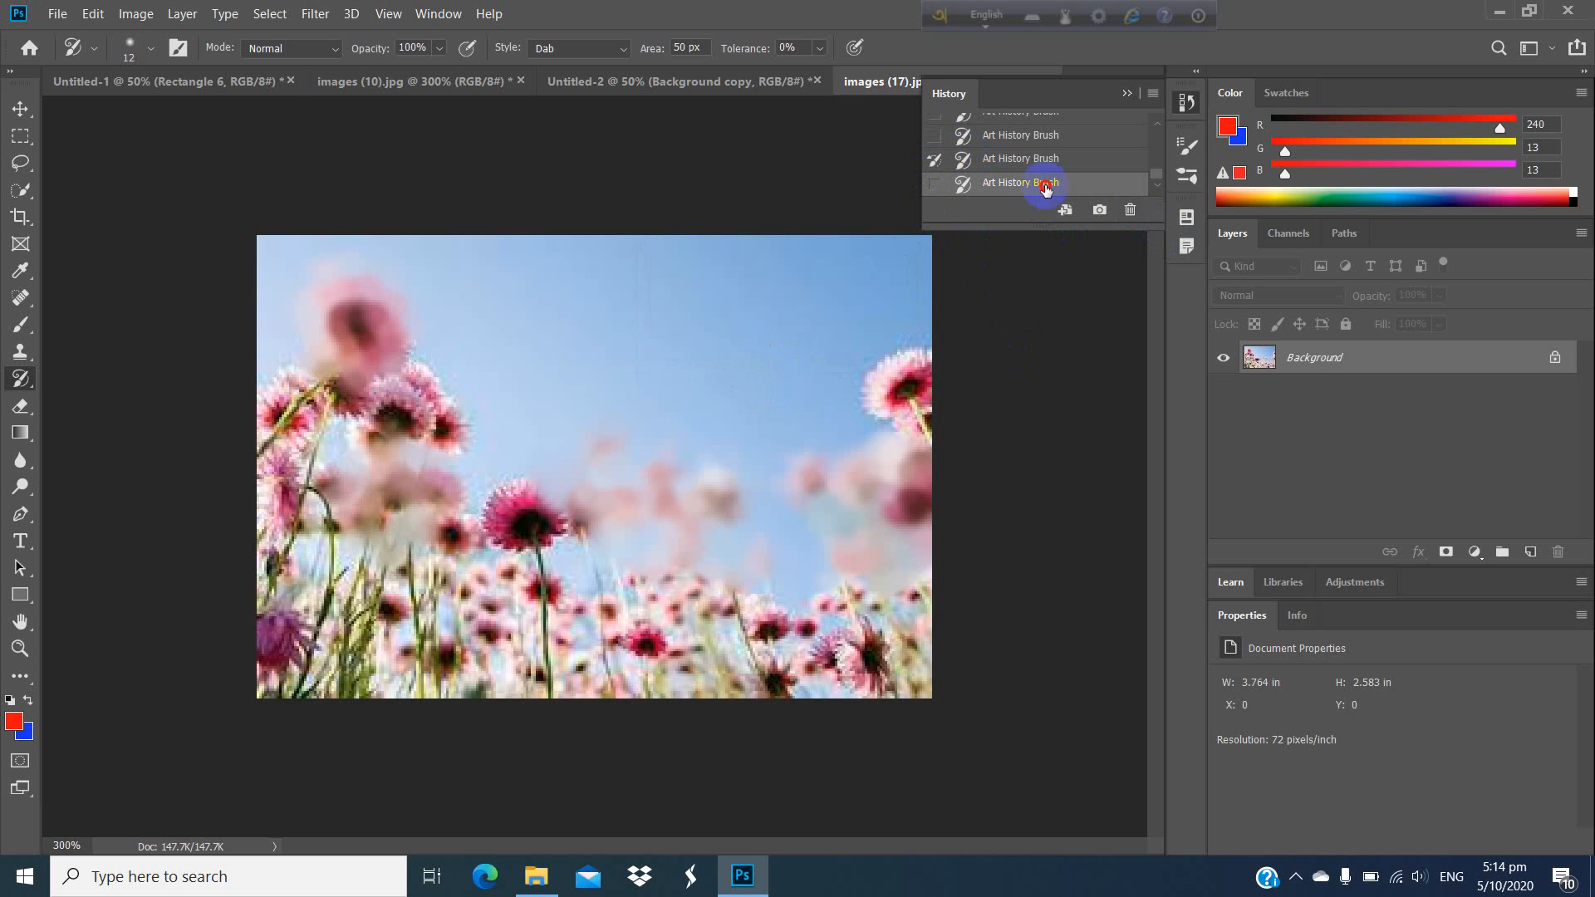
click(937, 160)
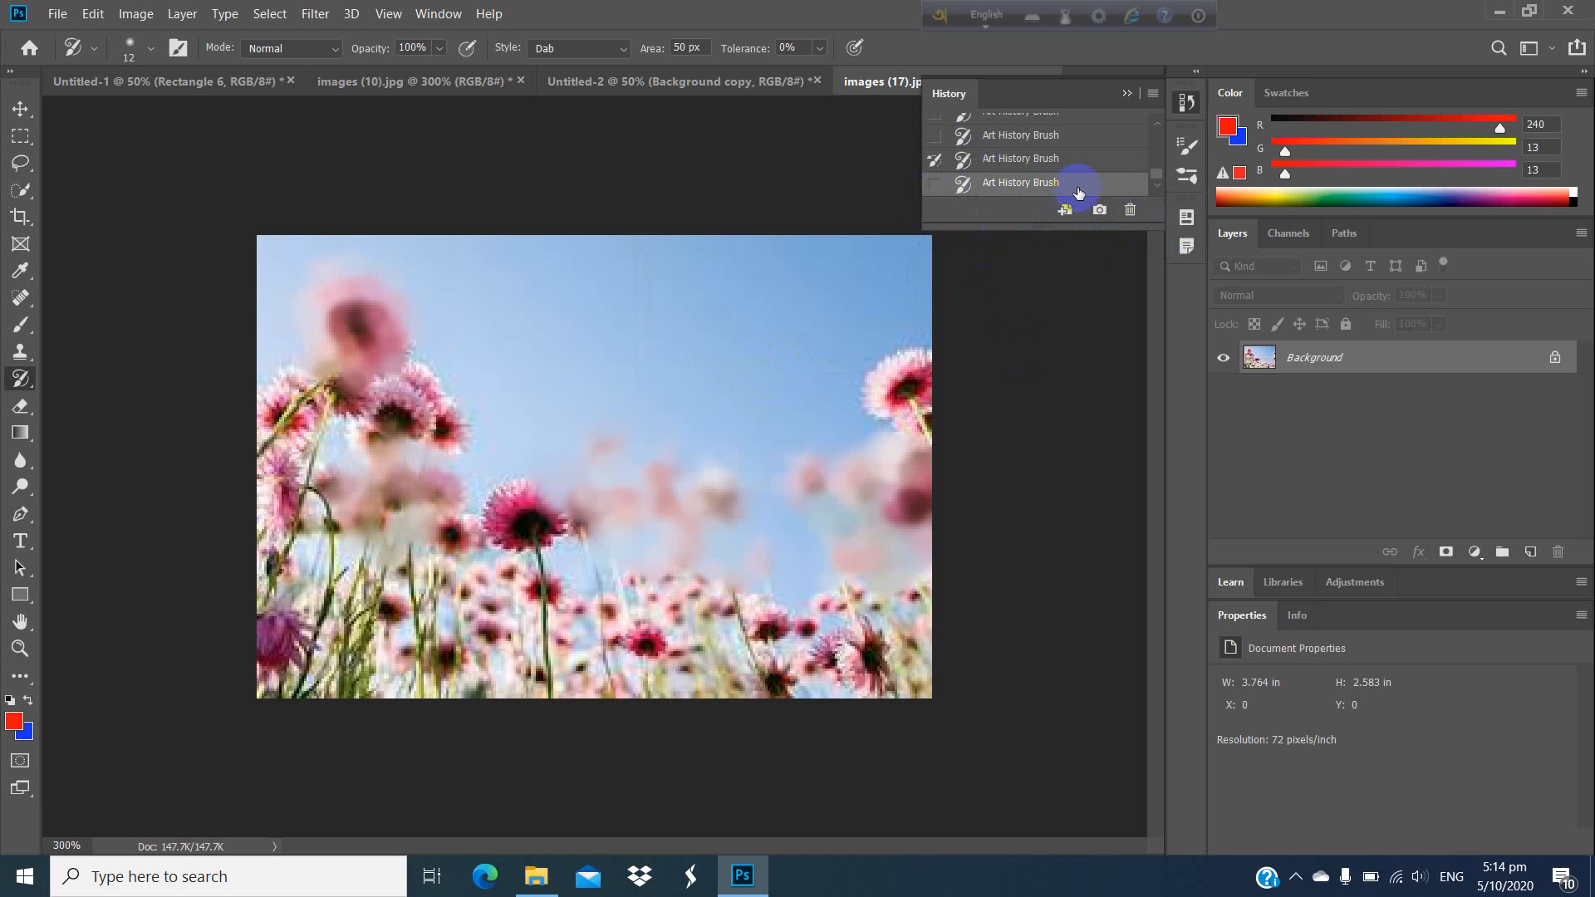
click(1131, 211)
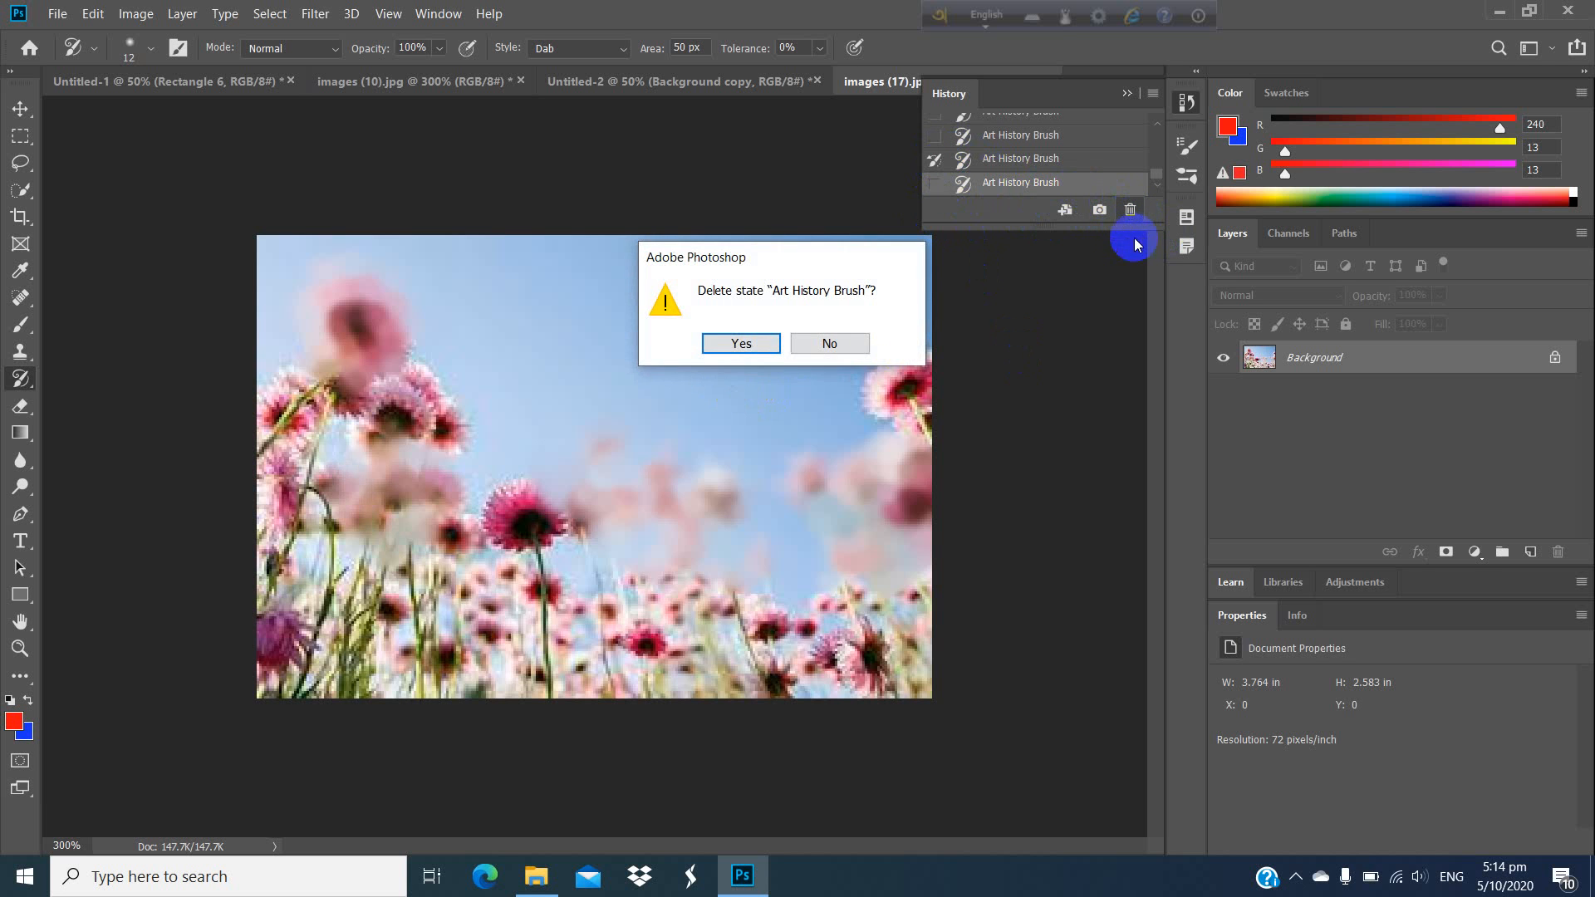
click(741, 344)
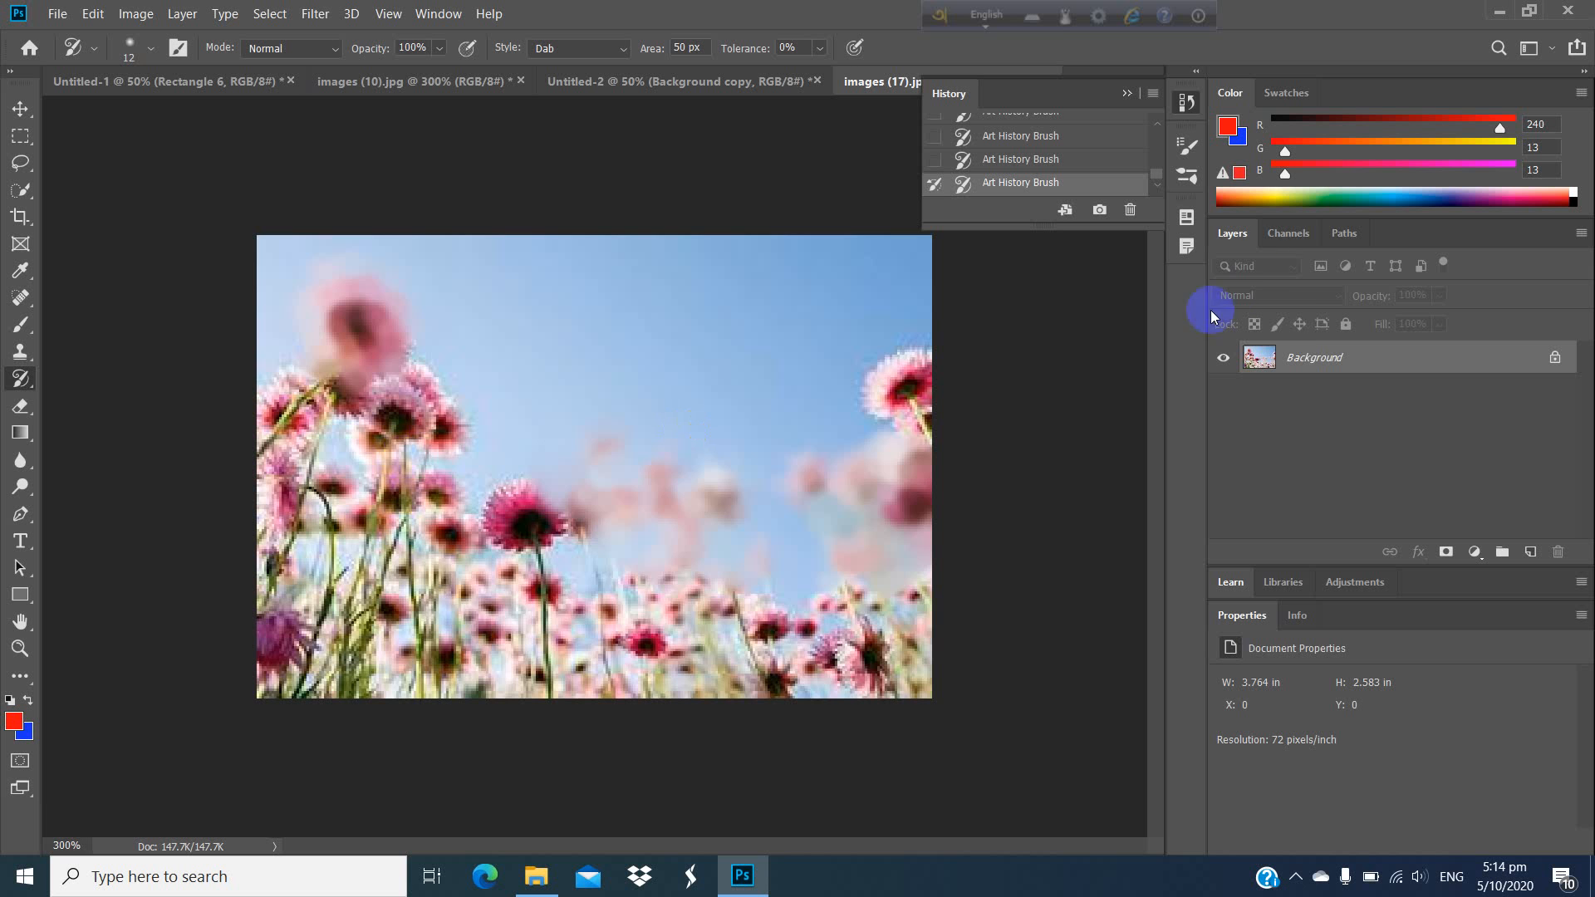
Step: Duplicate the Background layer of the flower picture
drag(1323, 369, 1524, 556)
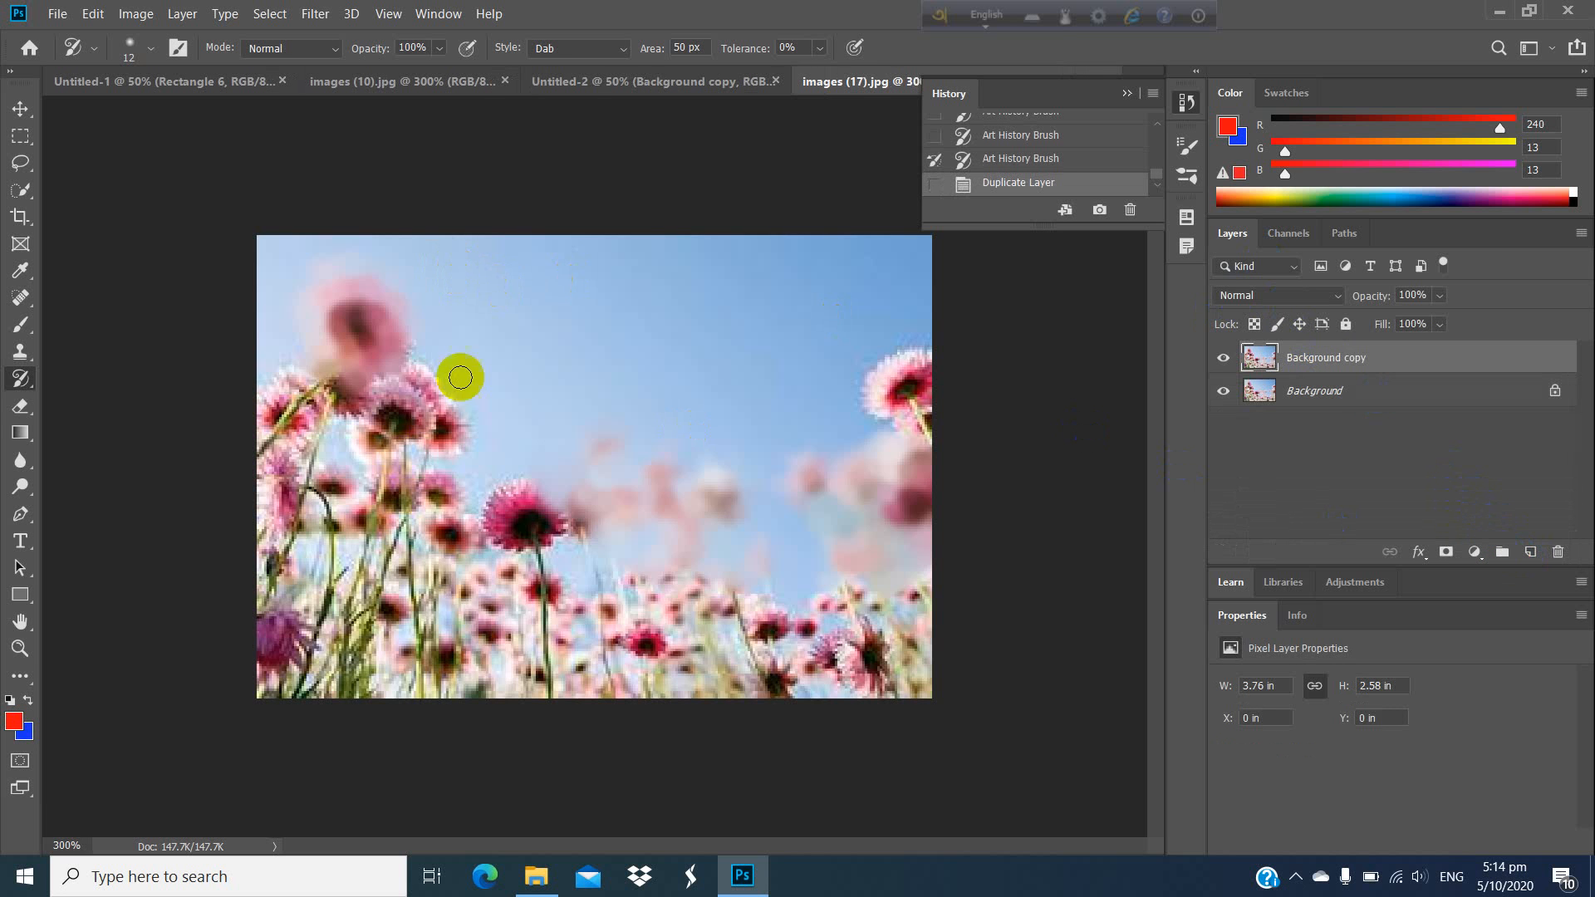
Step: Smear the flowers across the lower part of the Background copy with the Art History Brush and delete the Background layer
mouse_move(459, 374)
mouse_down()
mouse_move(332, 648)
mouse_move(615, 619)
mouse_move(859, 640)
mouse_move(876, 636)
mouse_move(921, 517)
mouse_up()
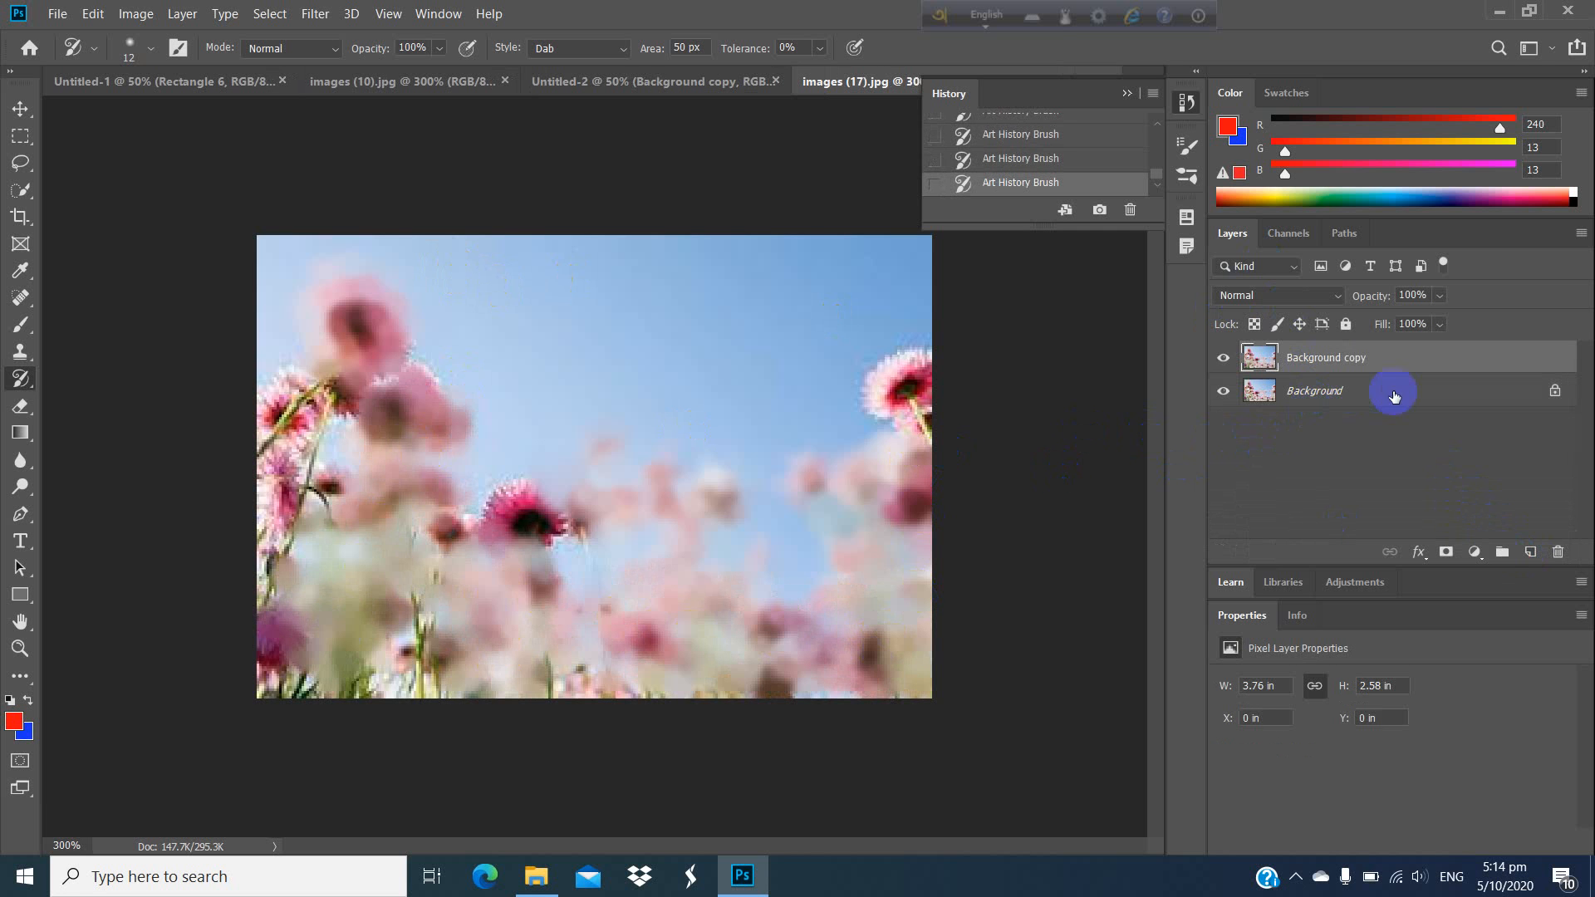
drag(1473, 394, 1558, 552)
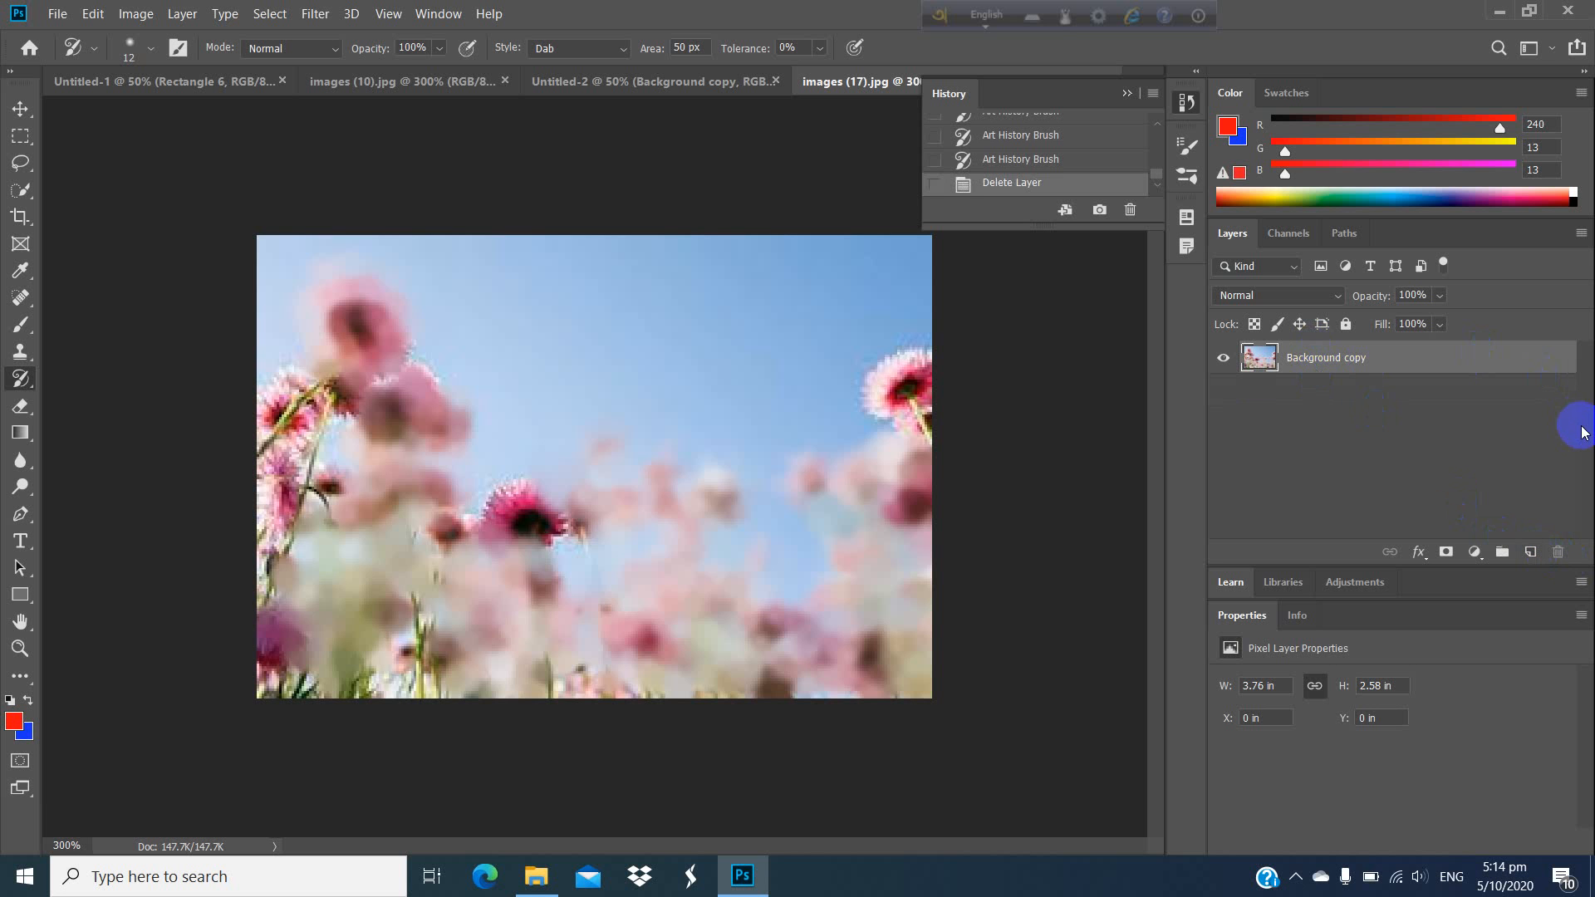
Step: Paint over the dark pink central flower and the blossoms around it with the Art History Brush
mouse_move(695, 516)
mouse_down()
mouse_move(467, 515)
mouse_move(526, 509)
mouse_up()
click(585, 524)
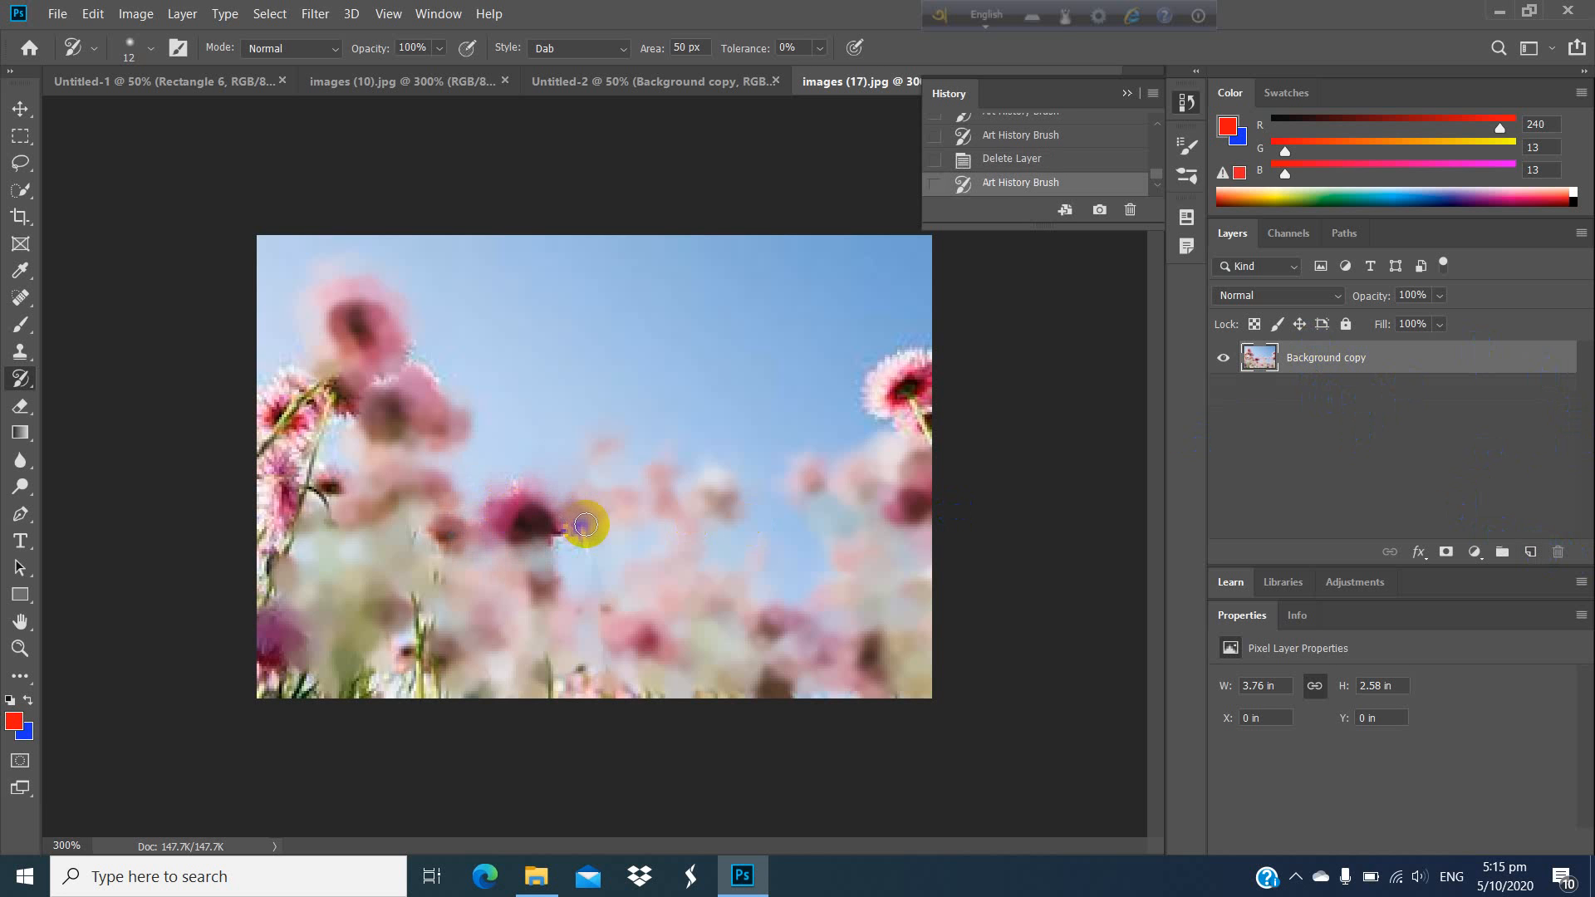
mouse_move(381, 497)
mouse_down()
mouse_move(570, 548)
mouse_move(601, 481)
mouse_move(551, 491)
mouse_move(582, 585)
mouse_up()
mouse_move(534, 497)
mouse_down()
mouse_move(521, 520)
mouse_move(532, 512)
mouse_up()
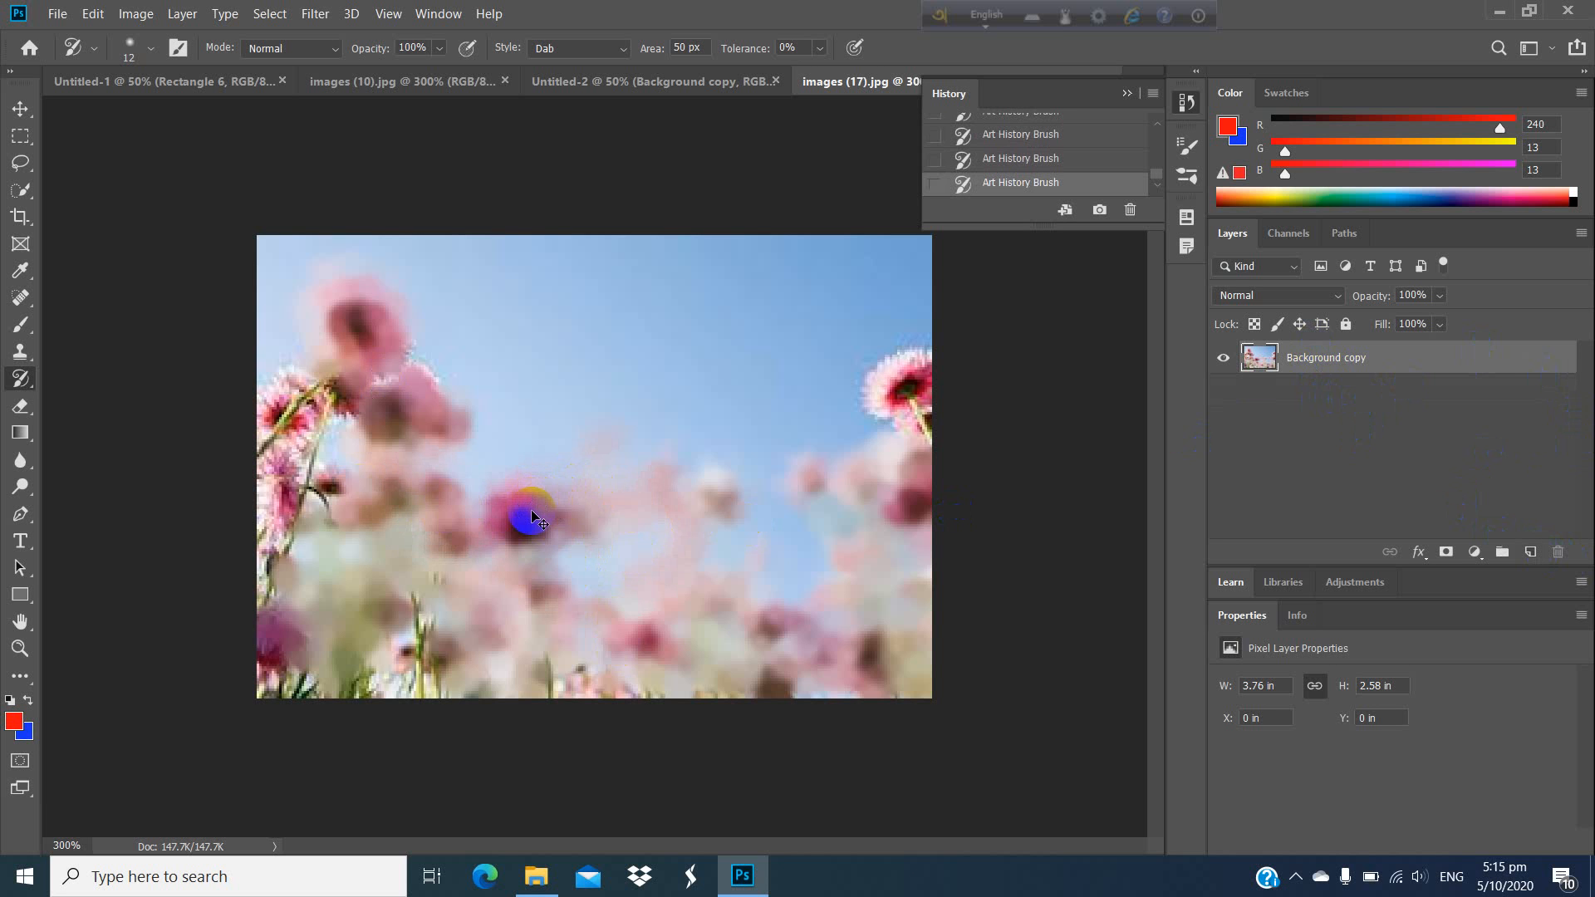
drag(532, 512, 613, 499)
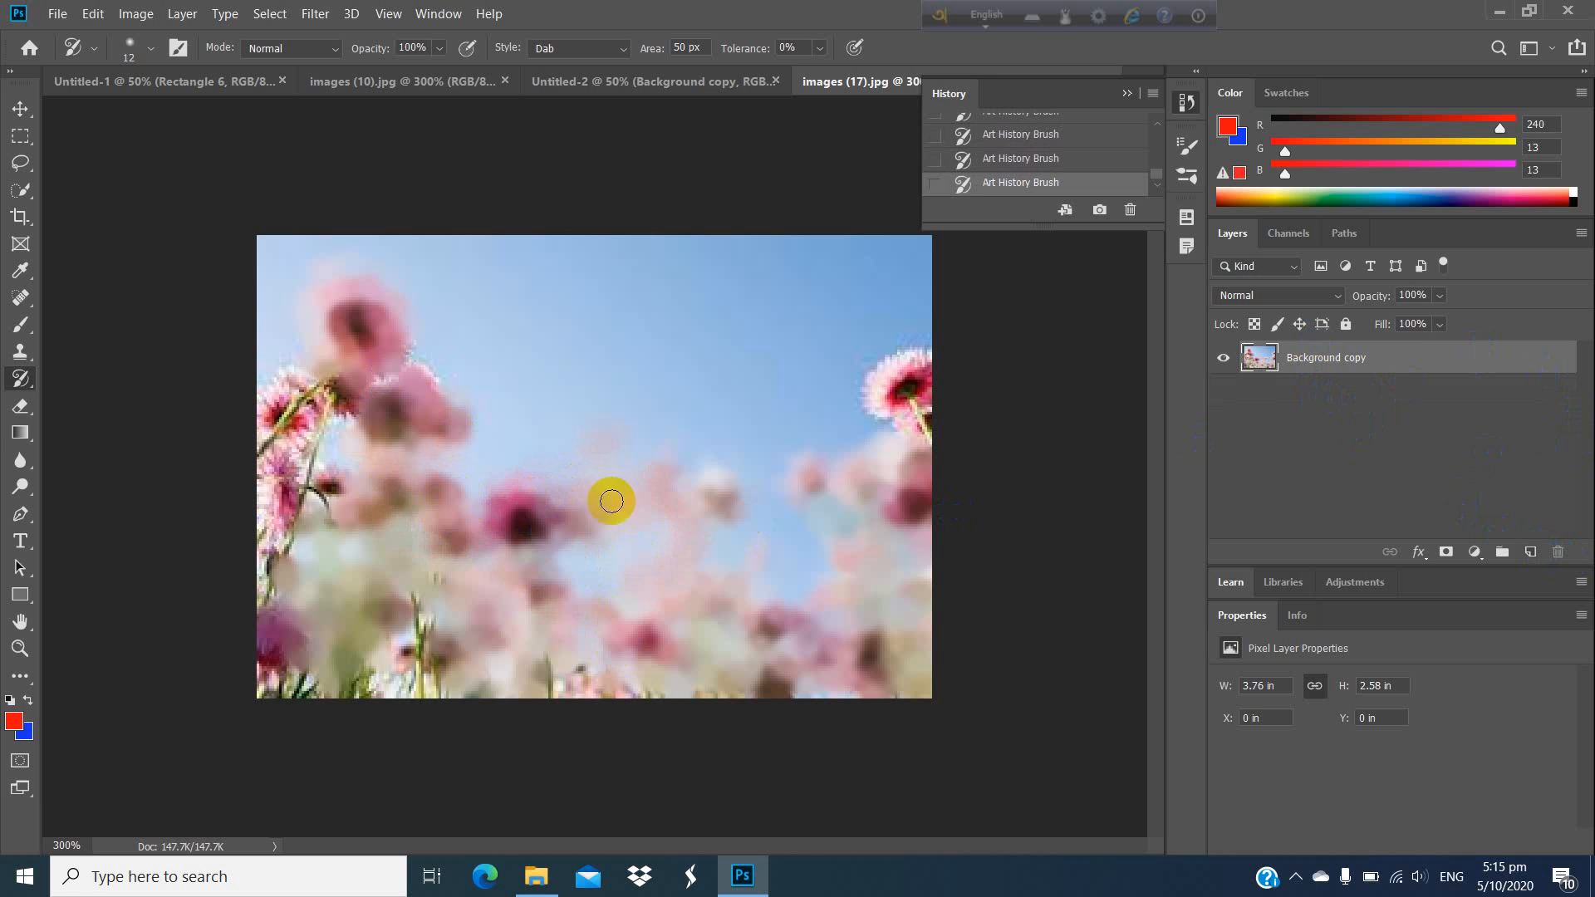
Step: Undo the recent brush strokes, the Background layer deletion and the layer duplication one state at a time
key(ctrl+z)
key(ctrl+z)
key(ctrl+z)
key(ctrl+z)
key(ctrl+z)
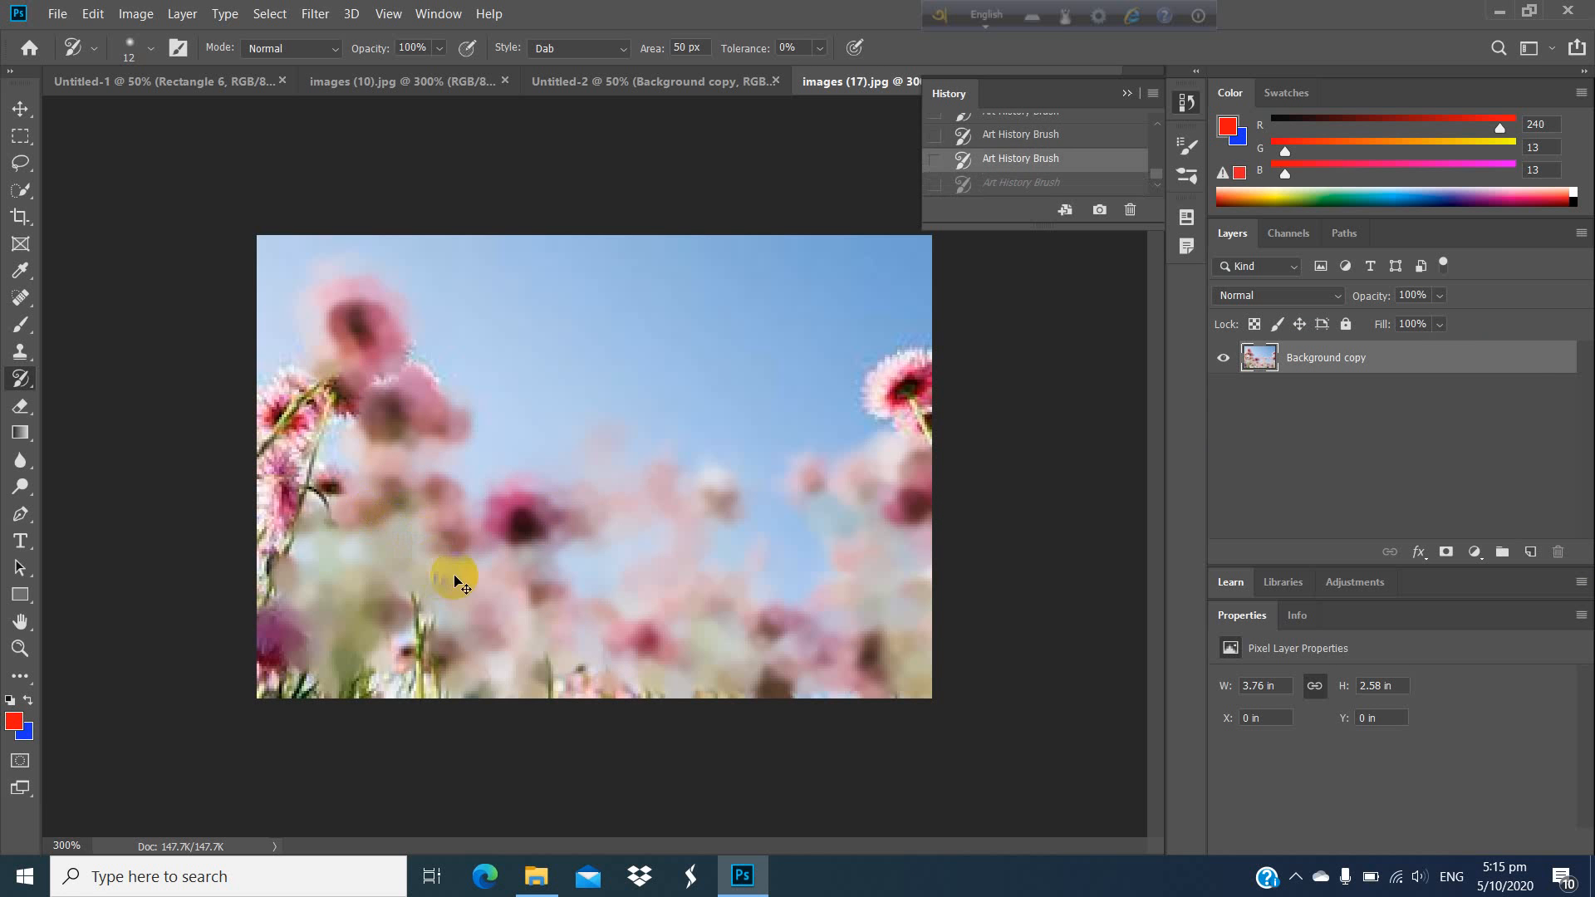
drag(980, 411, 1096, 413)
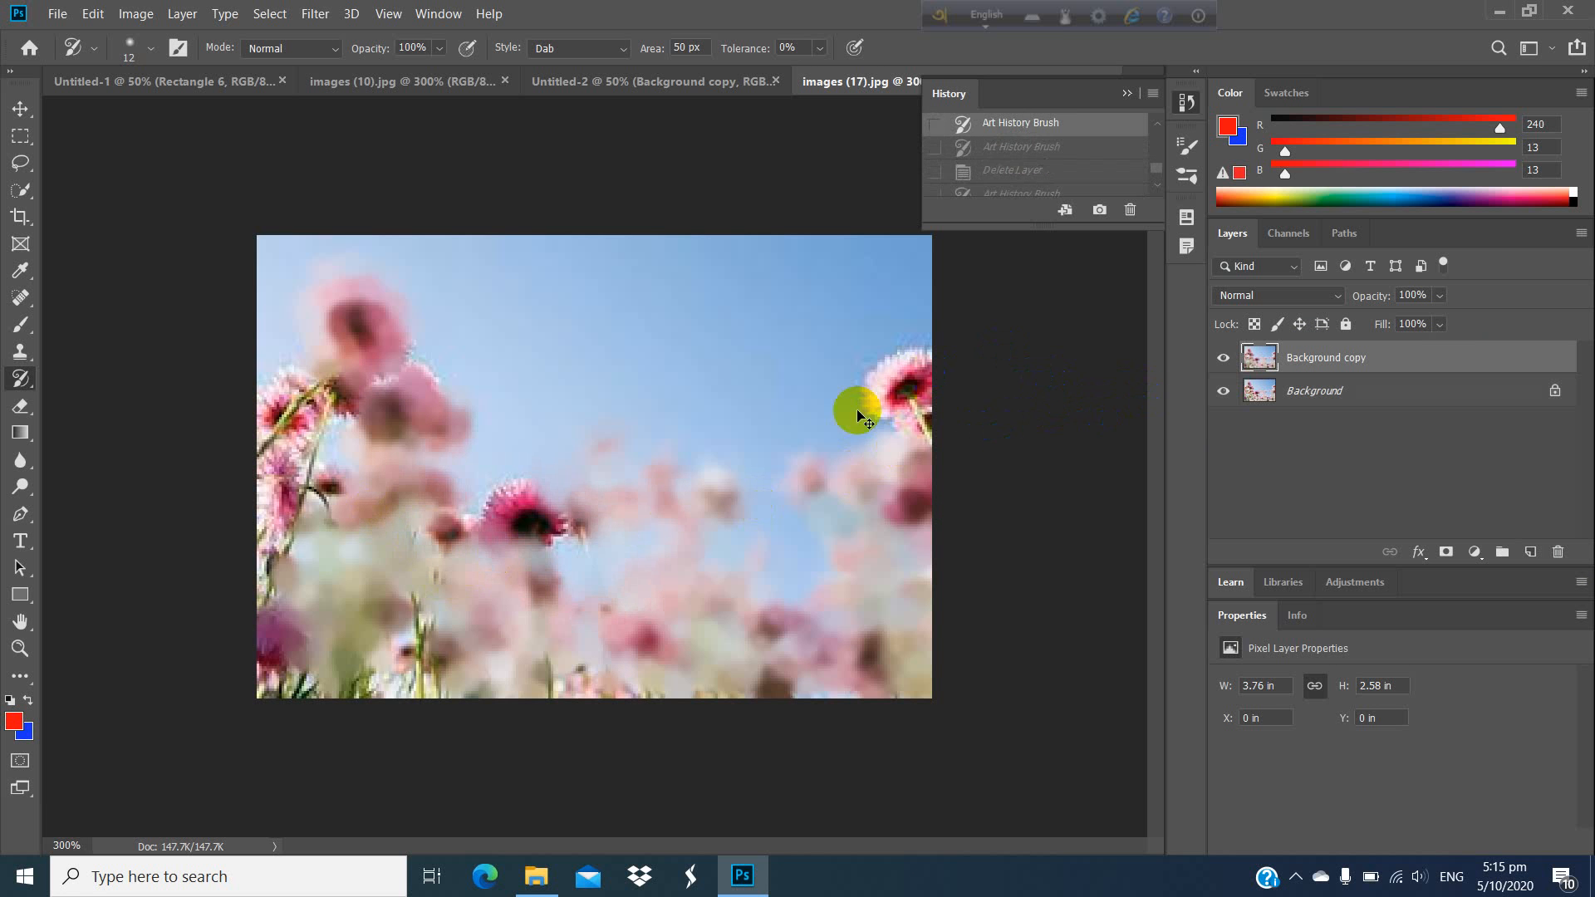
key(ctrl+z)
key(ctrl+z)
key(ctrl+z)
key(ctrl+z)
key(ctrl+z)
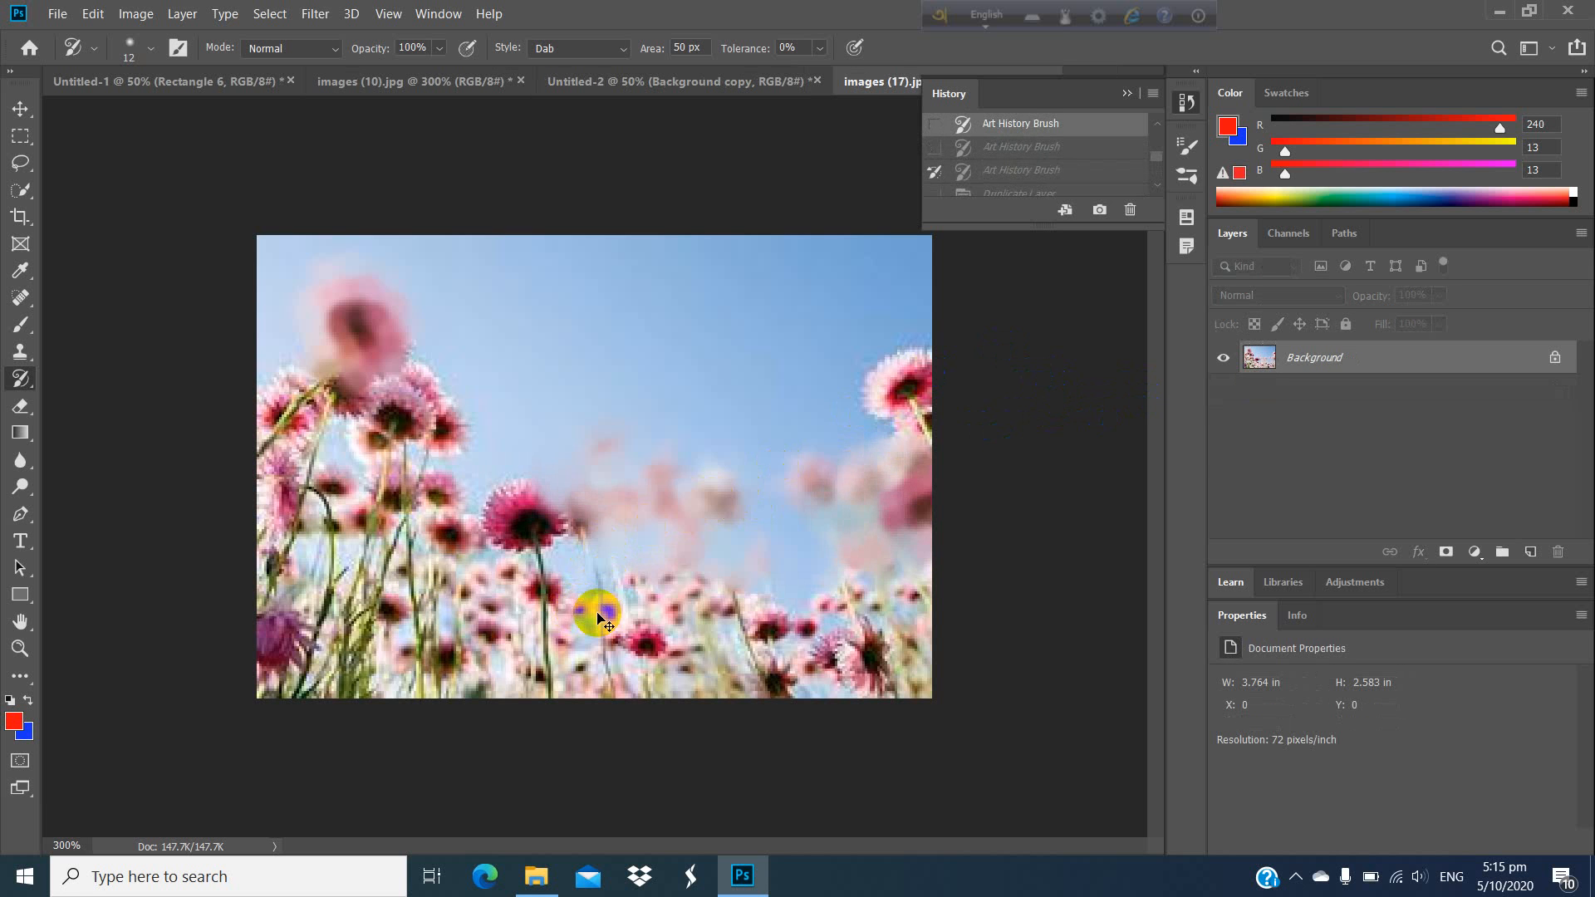
Step: Redo the layer duplication, the brush strokes and the layer deletion up to the latest Art History Brush state
key(ctrl+shift+z)
key(ctrl+shift+z)
key(ctrl+shift+z)
key(ctrl+shift+z)
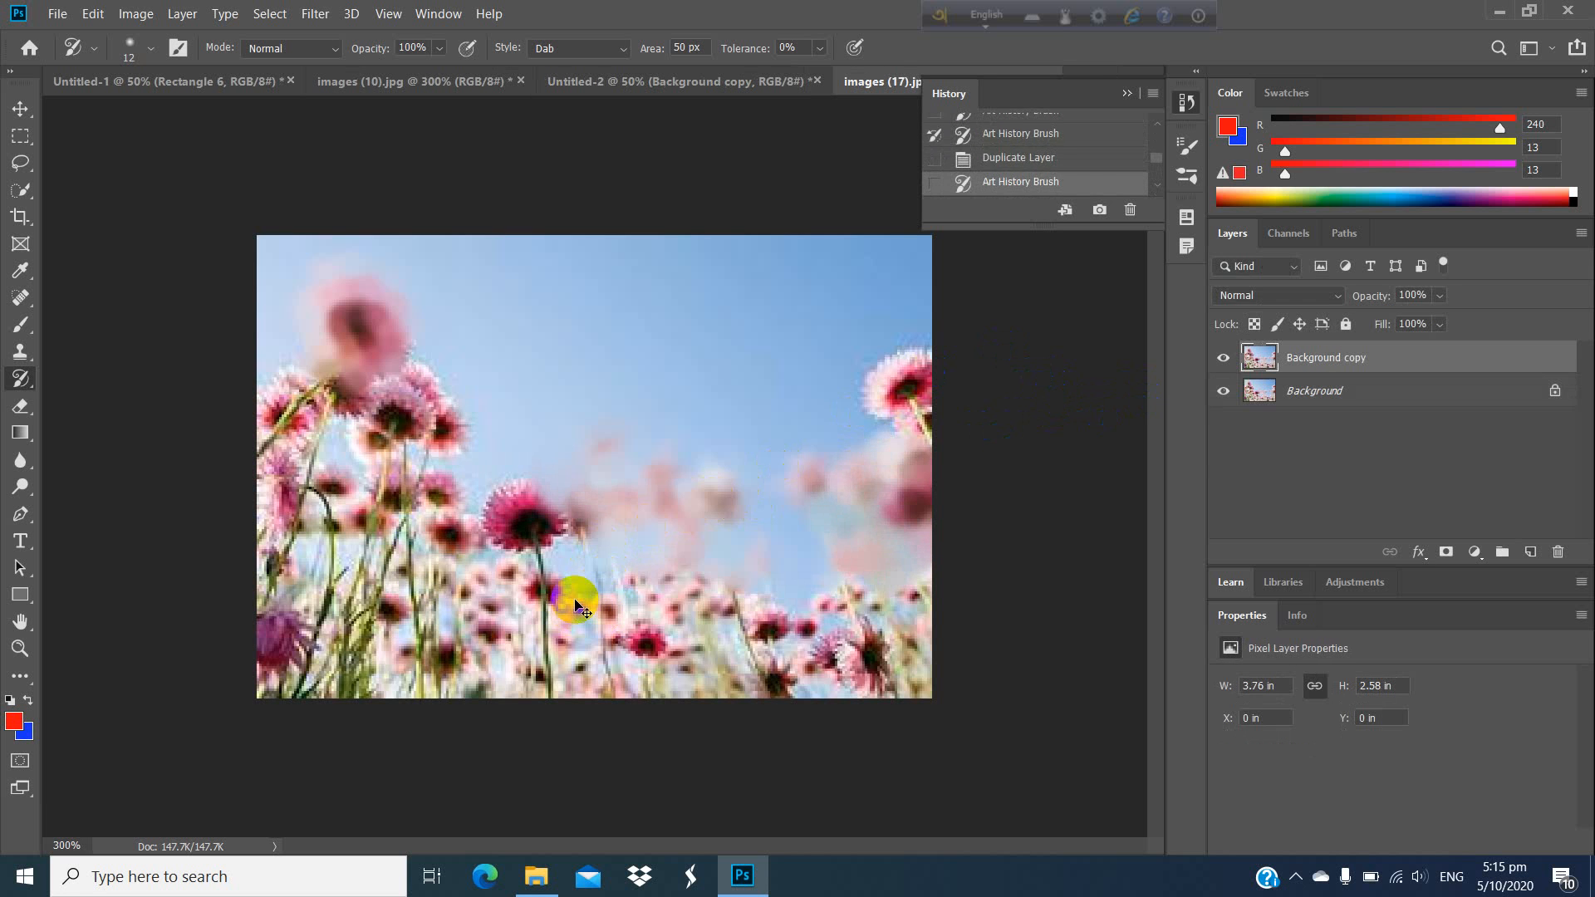
key(ctrl+shift+z)
key(ctrl+shift+z)
key(ctrl+shift+z)
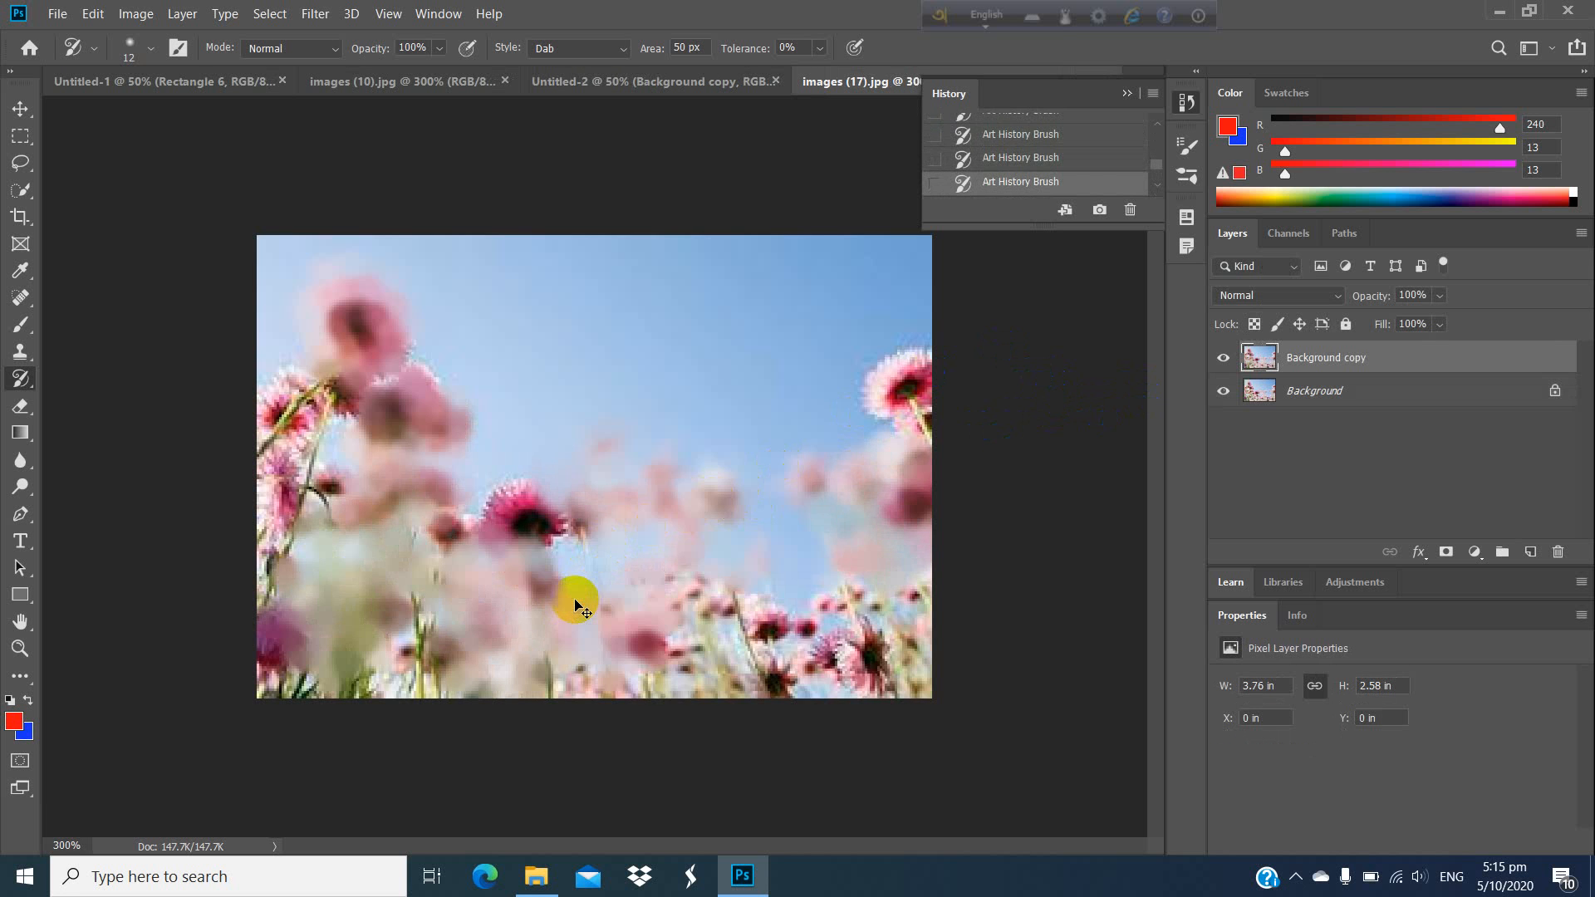
key(ctrl+shift+z)
key(ctrl+shift+z)
key(ctrl+shift+z)
key(ctrl+shift+z)
key(ctrl+shift+z)
key(ctrl+shift+z)
key(ctrl+shift+z)
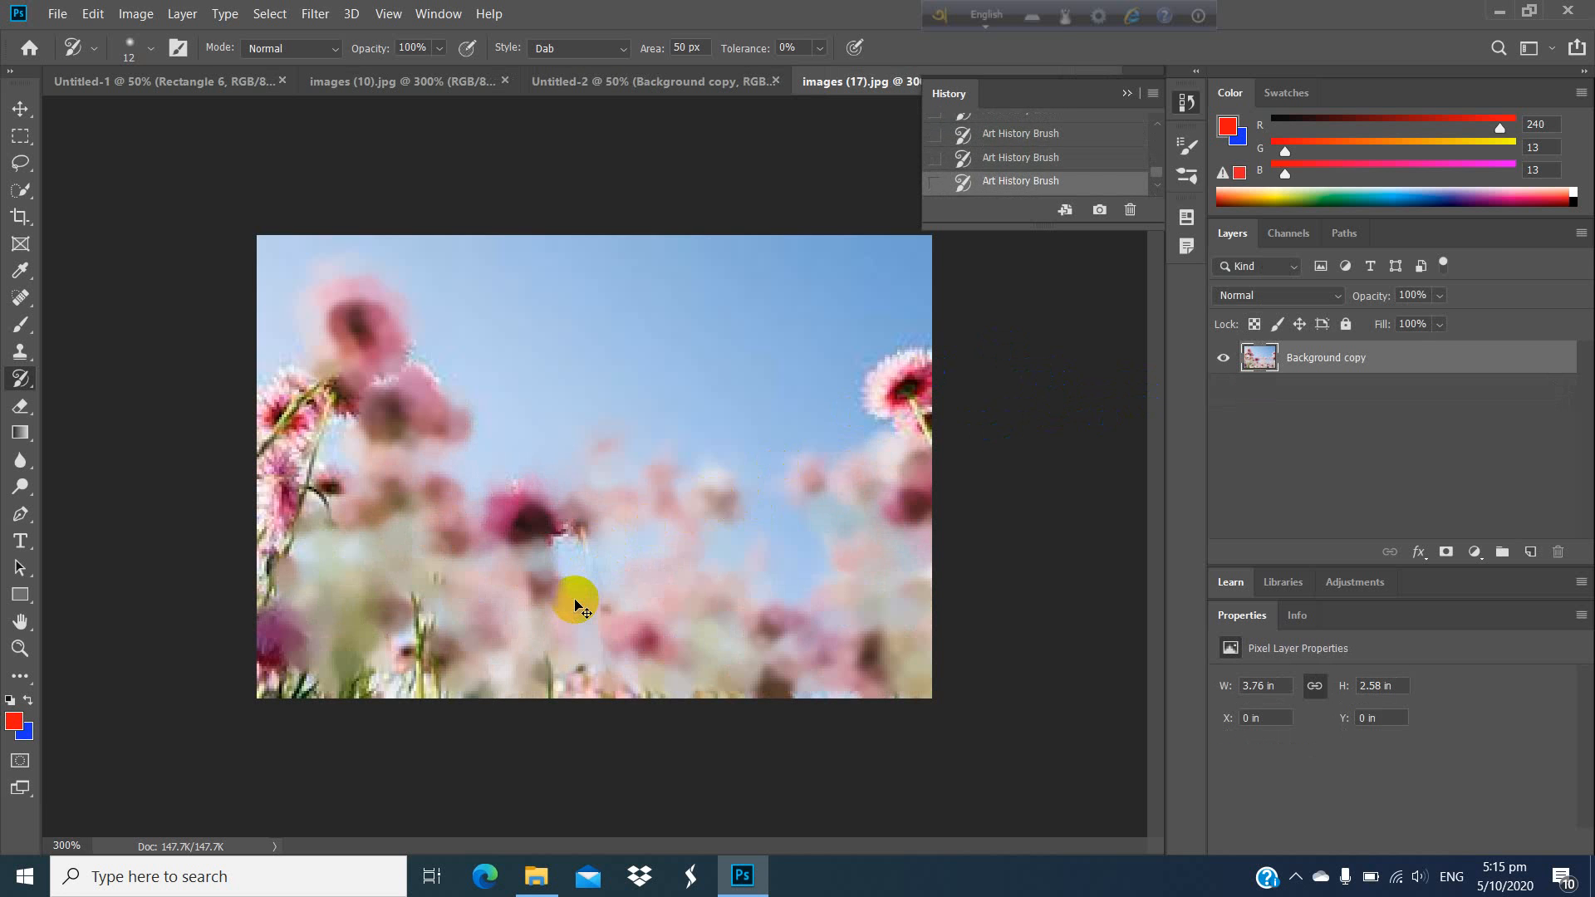
key(ctrl+shift+z)
Step: Step back through the history past the Background layer deletion to an early Art History Brush stroke on the Background copy
key(ctrl+alt+z)
key(ctrl+alt+z)
key(ctrl+alt+z)
key(ctrl+alt+z)
key(ctrl+alt+z)
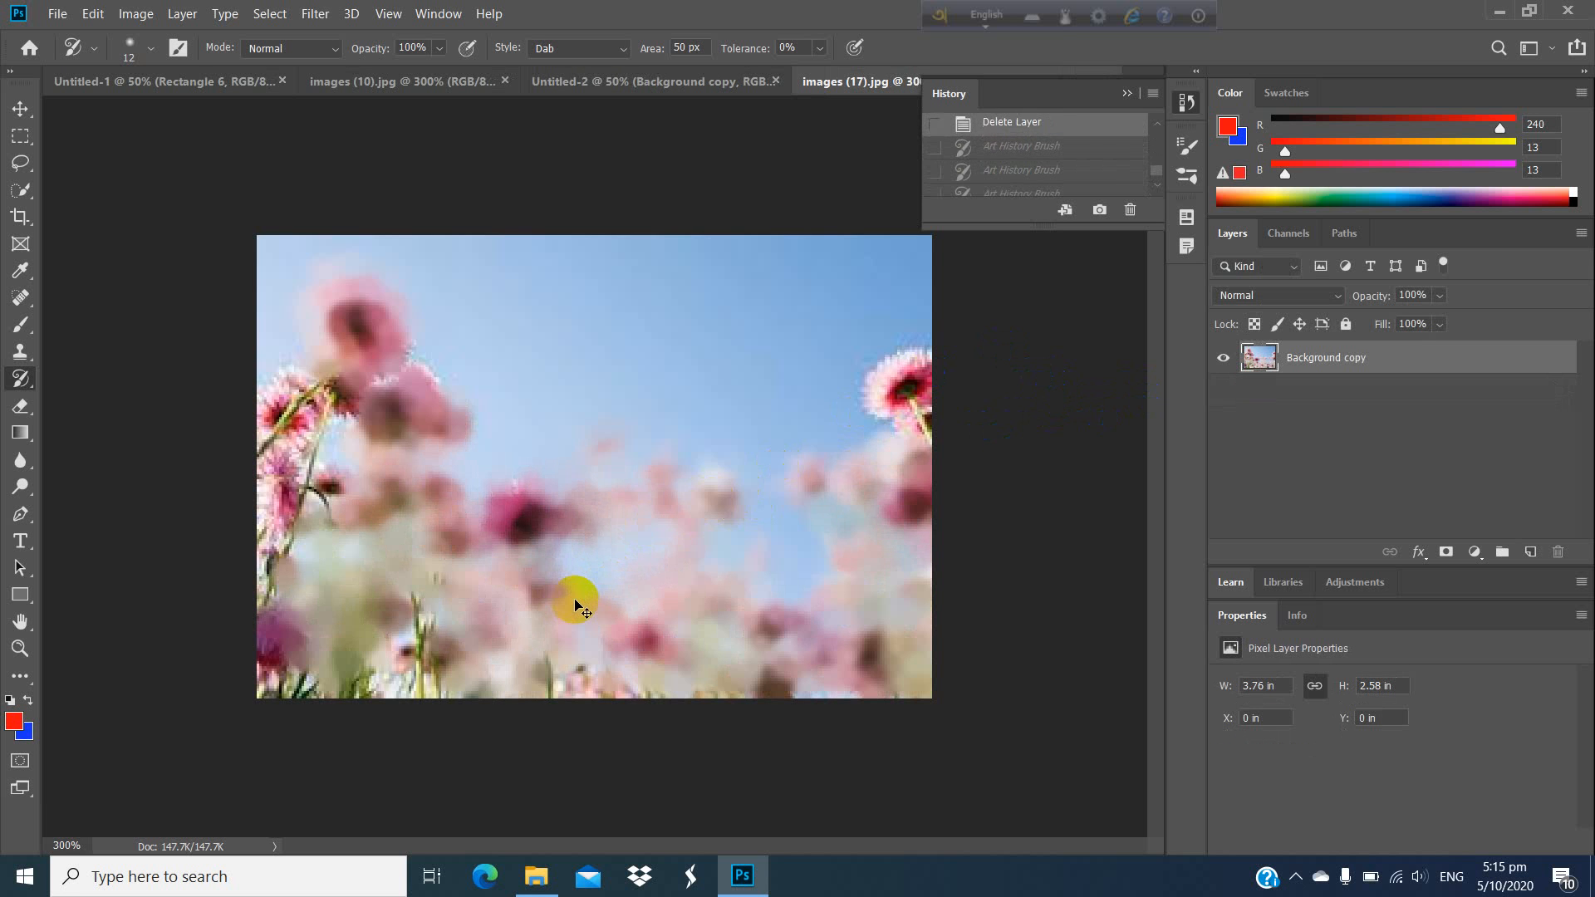
key(ctrl+alt+z)
key(ctrl+alt+z)
key(ctrl+alt+z)
key(ctrl+alt+z)
key(ctrl+alt+z)
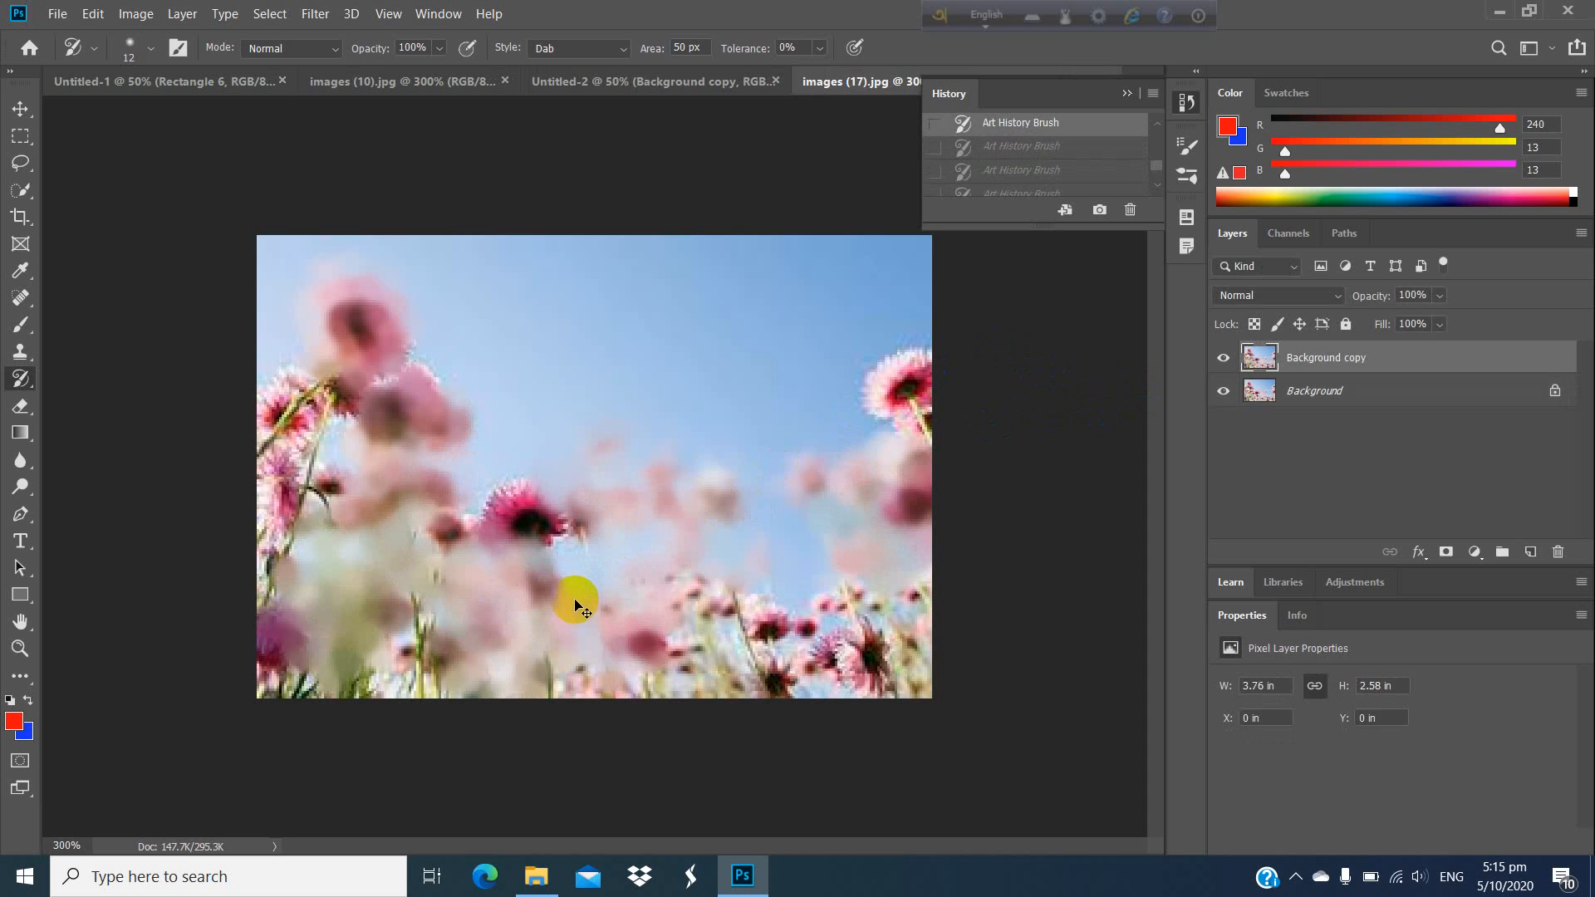
key(ctrl+alt+z)
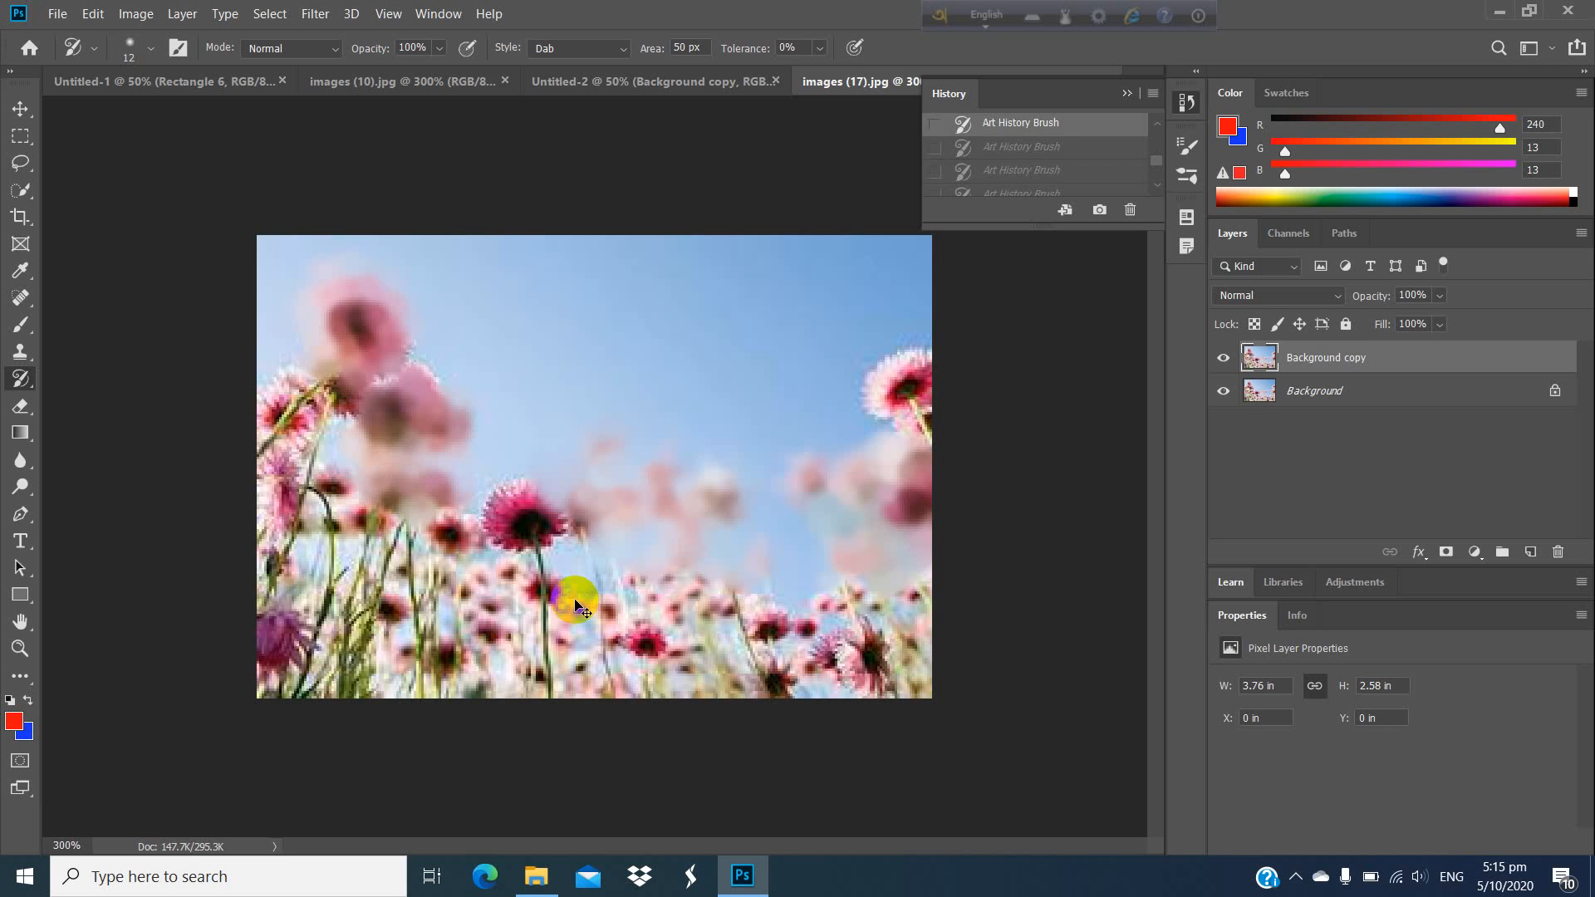
Step: Step forward through the lower flower strokes and the Background layer deletion to the newest history state
key(ctrl+shift+z)
key(ctrl+shift+z)
key(ctrl+shift+z)
key(ctrl+shift+z)
key(ctrl+shift+z)
key(ctrl+shift+z)
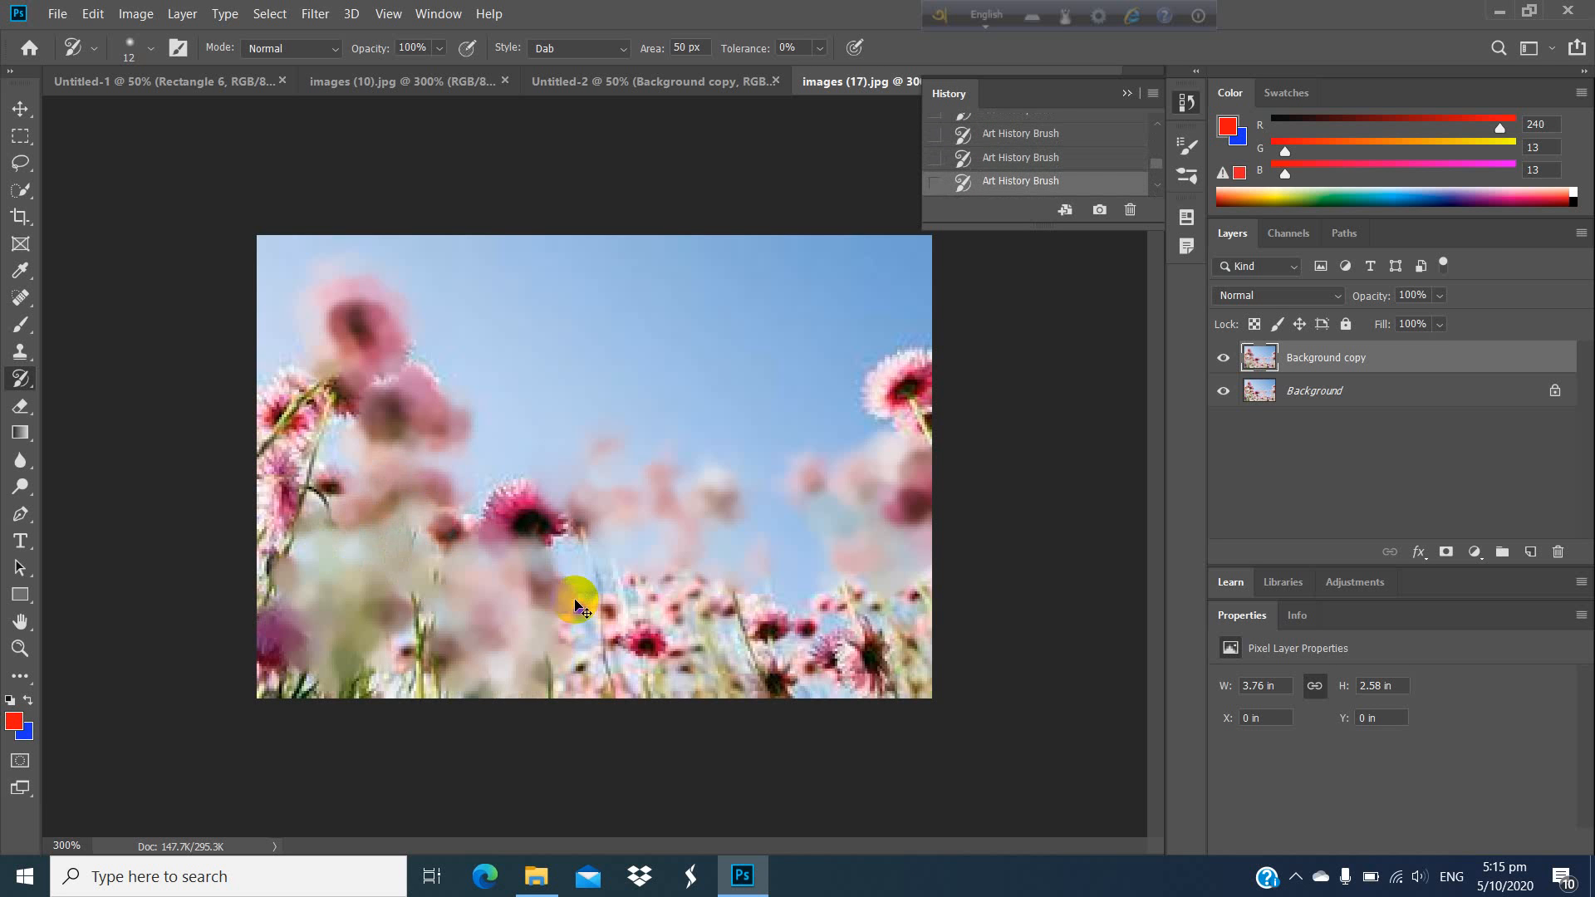
key(ctrl+shift+z)
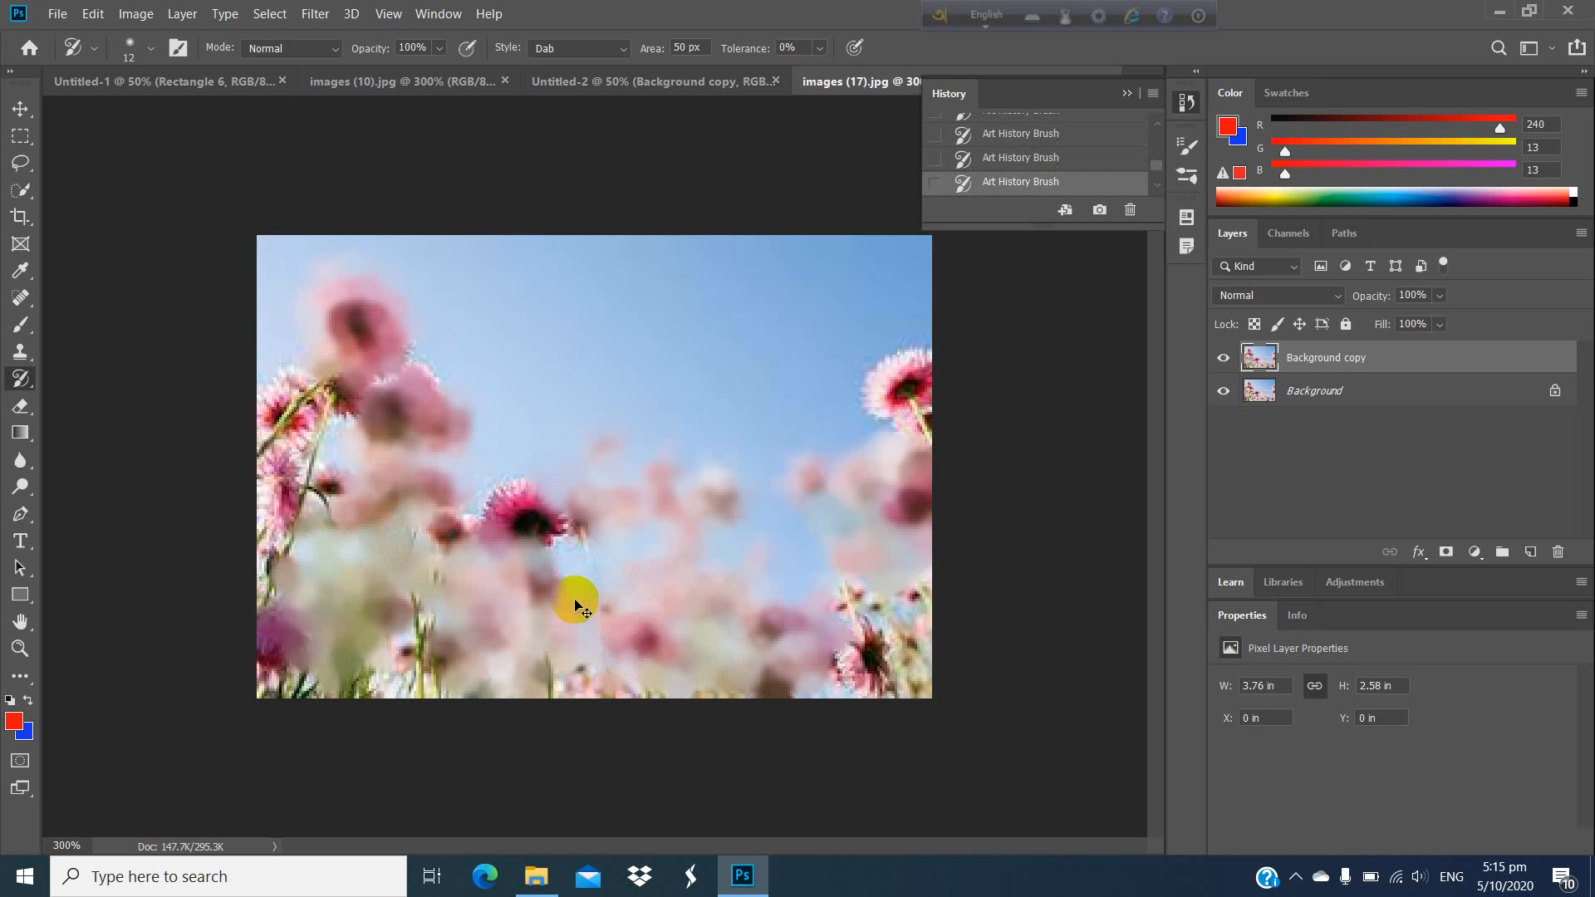
key(ctrl+shift+z)
key(ctrl+shift+z)
key(ctrl+shift+z)
key(ctrl+shift+z)
key(ctrl+shift+z)
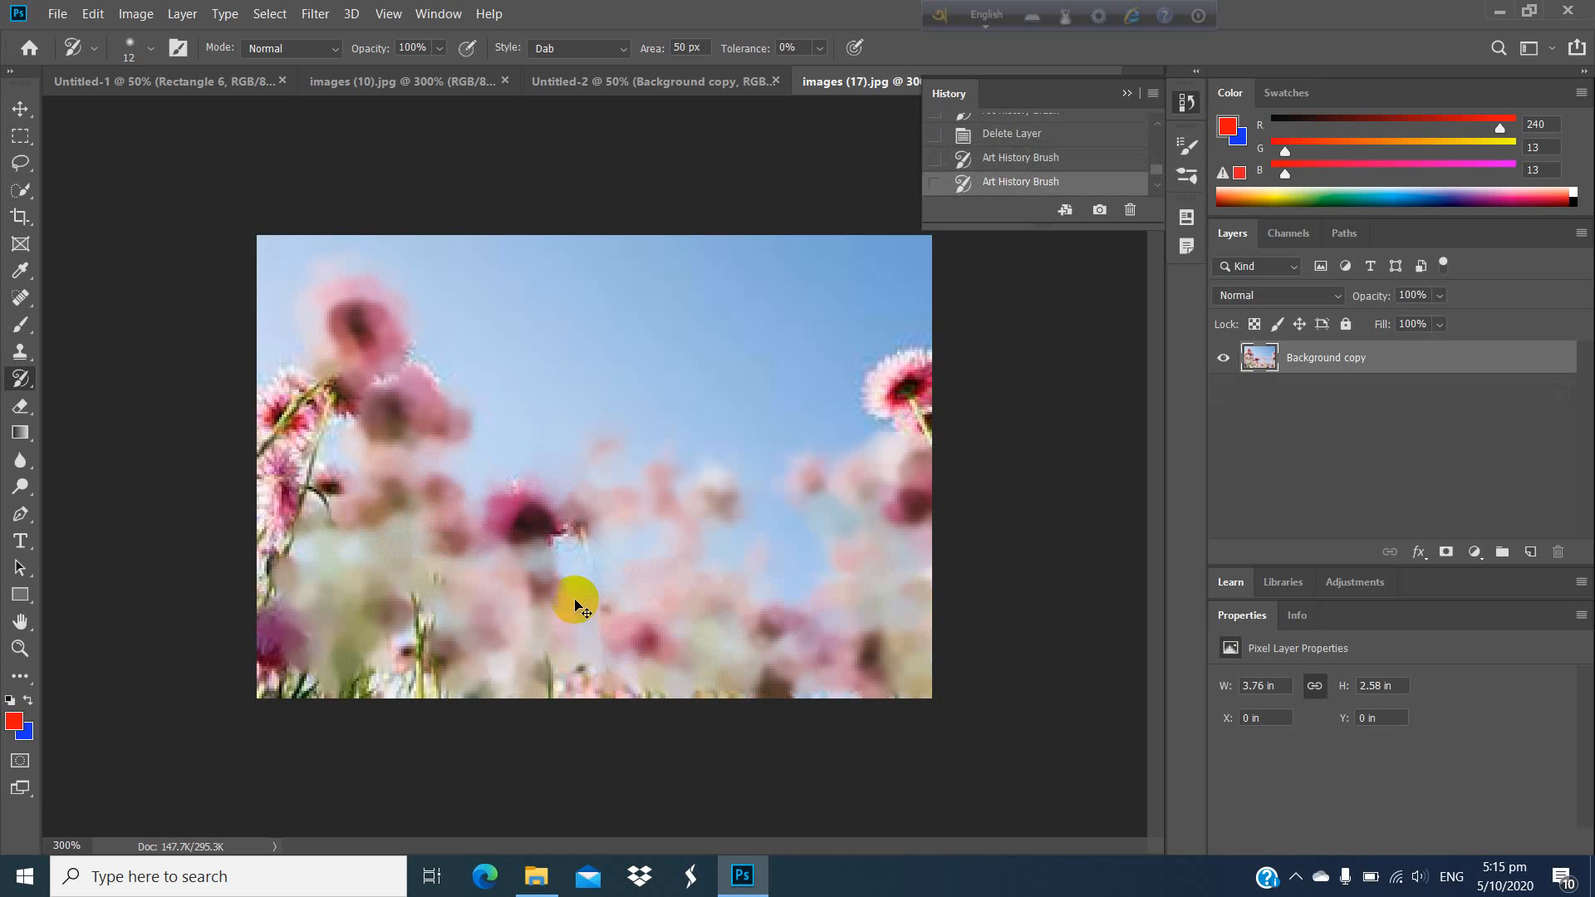
key(ctrl+shift+z)
key(ctrl+shift+z)
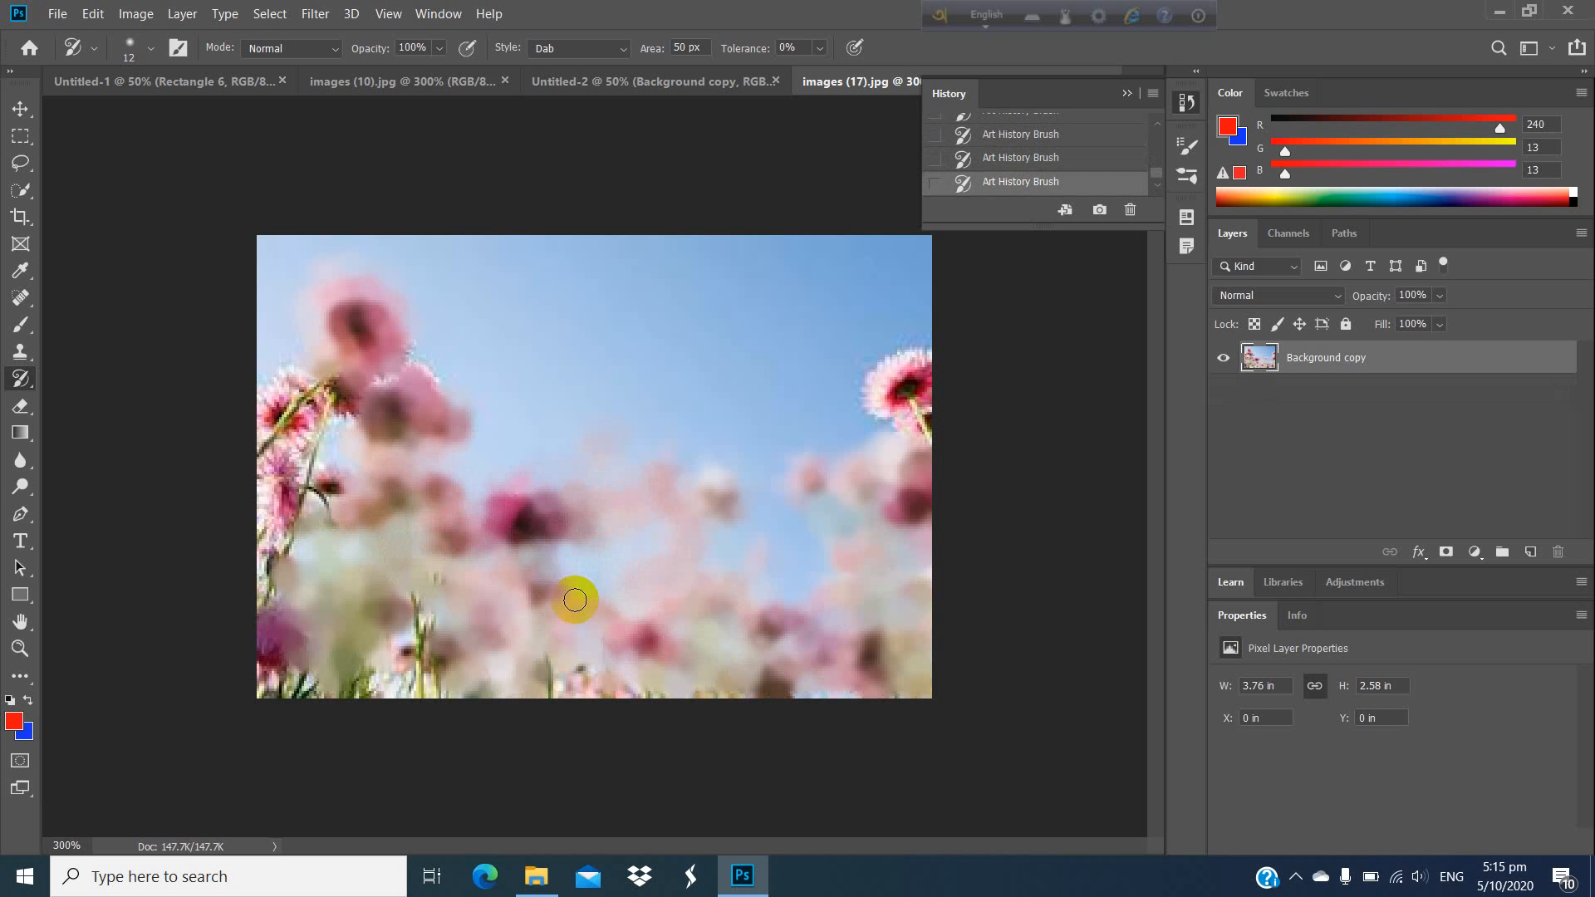
Step: Undo the central flower strokes, the Background layer deletion and the smearing of the lower-right flowers
key(ctrl+z)
key(ctrl+z)
key(ctrl+z)
key(ctrl+z)
key(ctrl+z)
key(ctrl+z)
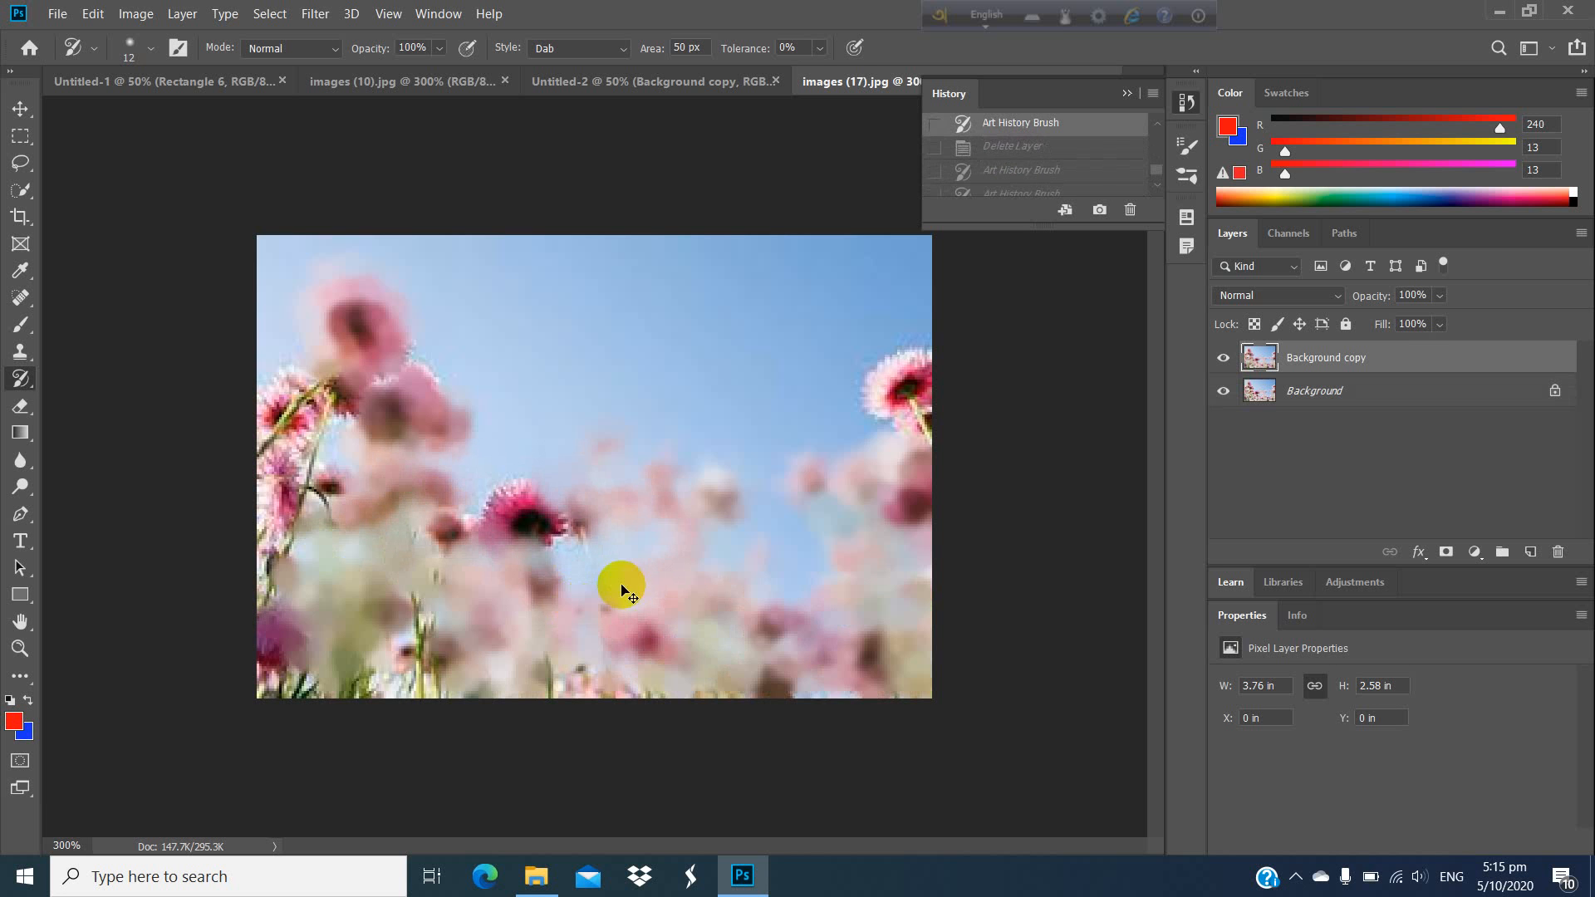
drag(1093, 142, 1047, 167)
key(ctrl+z)
key(ctrl+z)
key(ctrl+z)
key(ctrl+z)
key(ctrl+z)
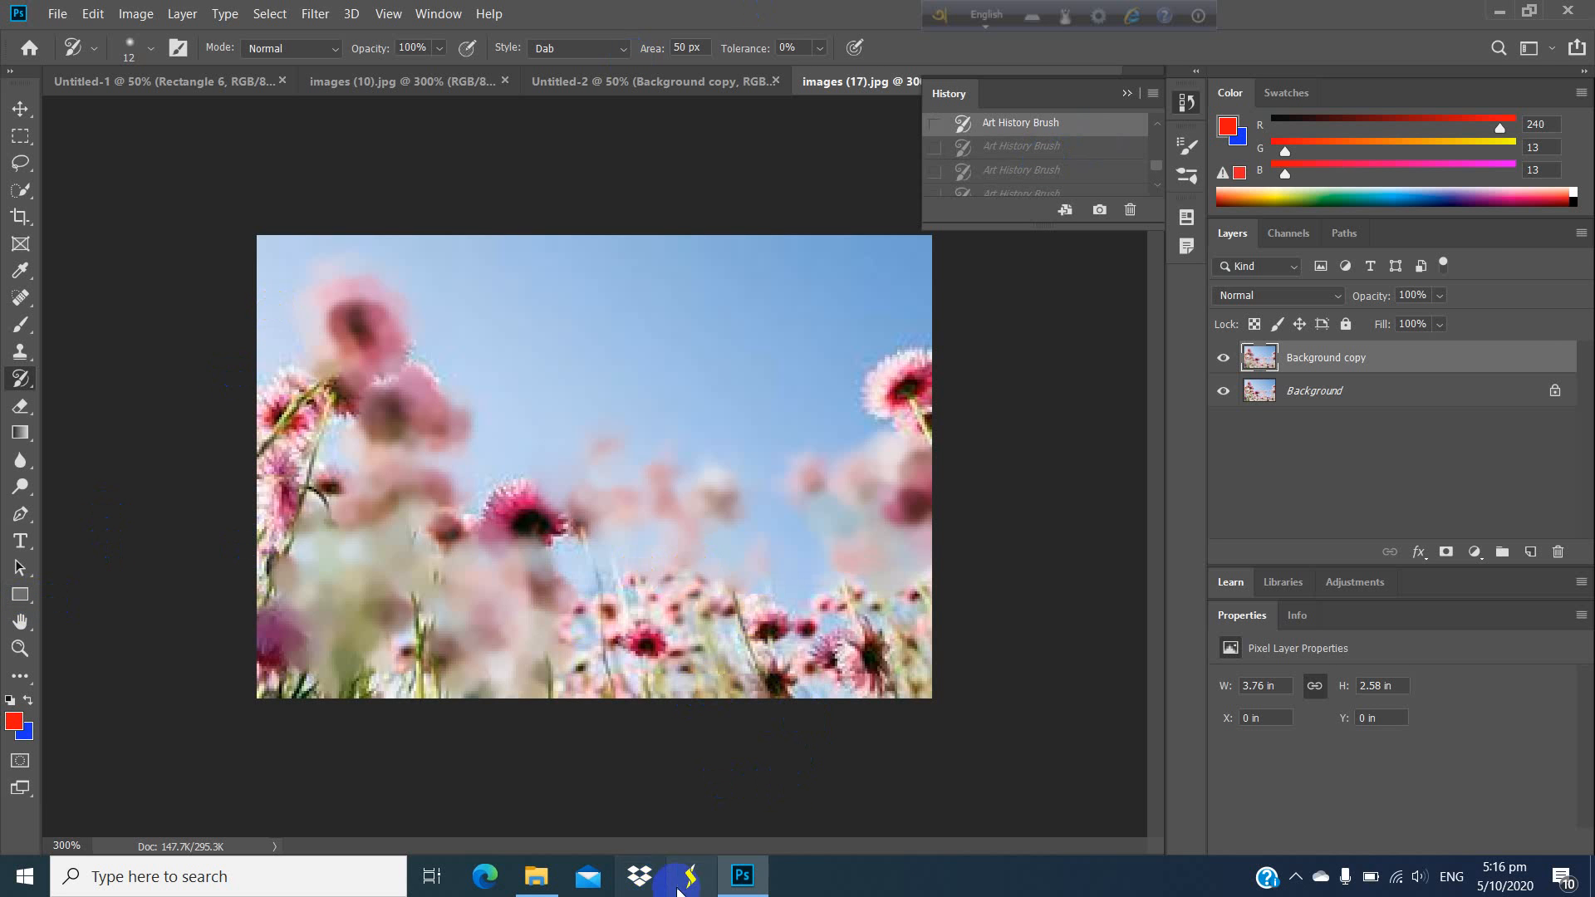
click(1297, 877)
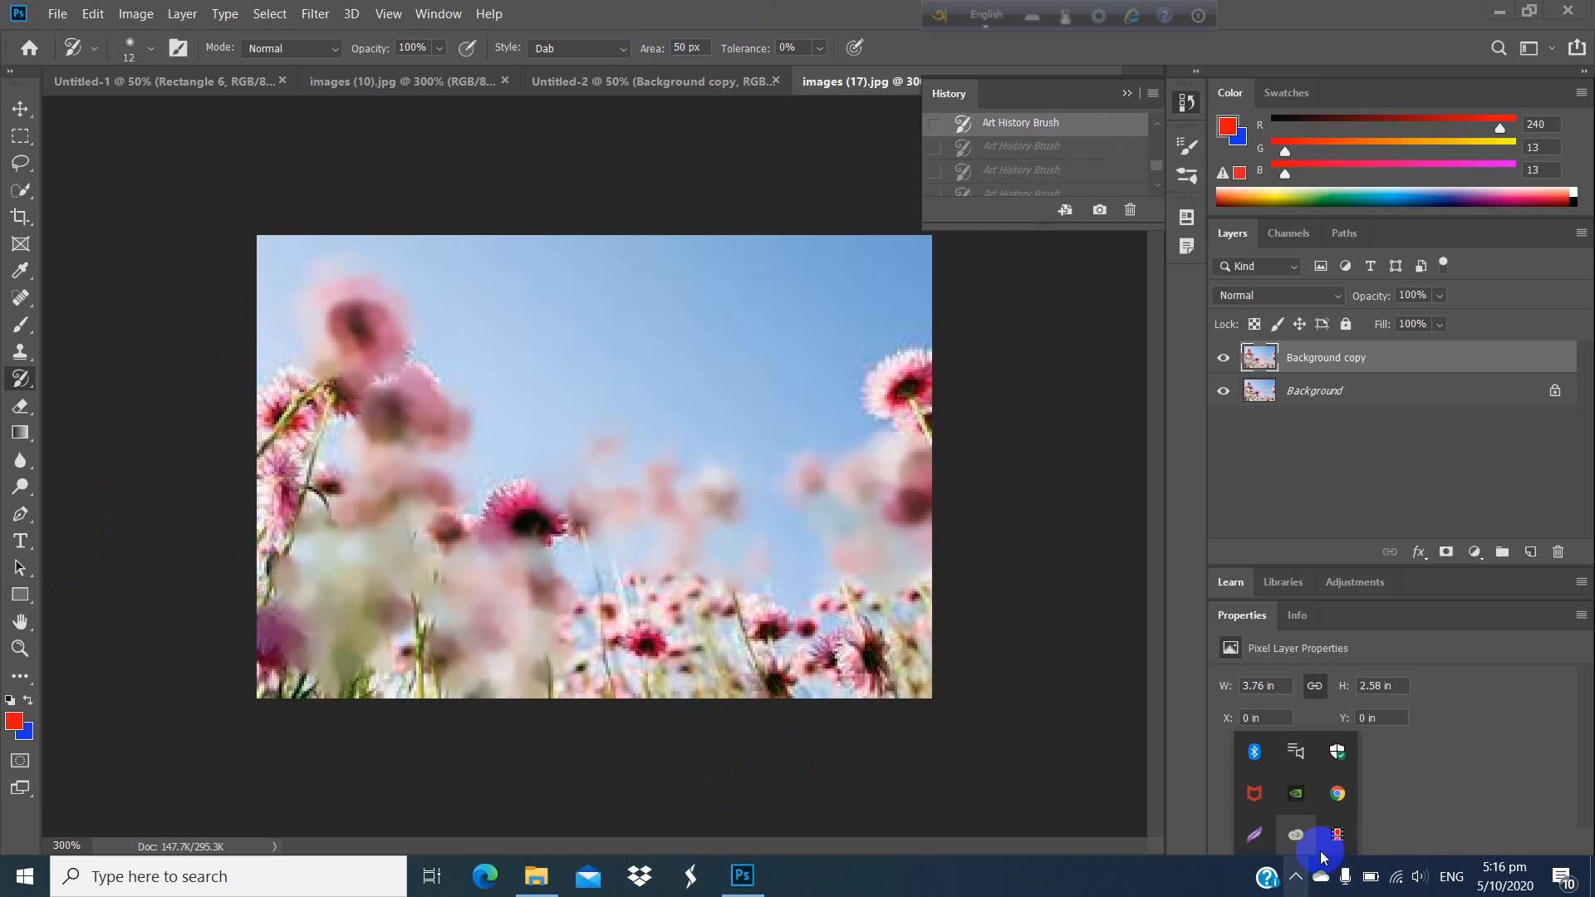